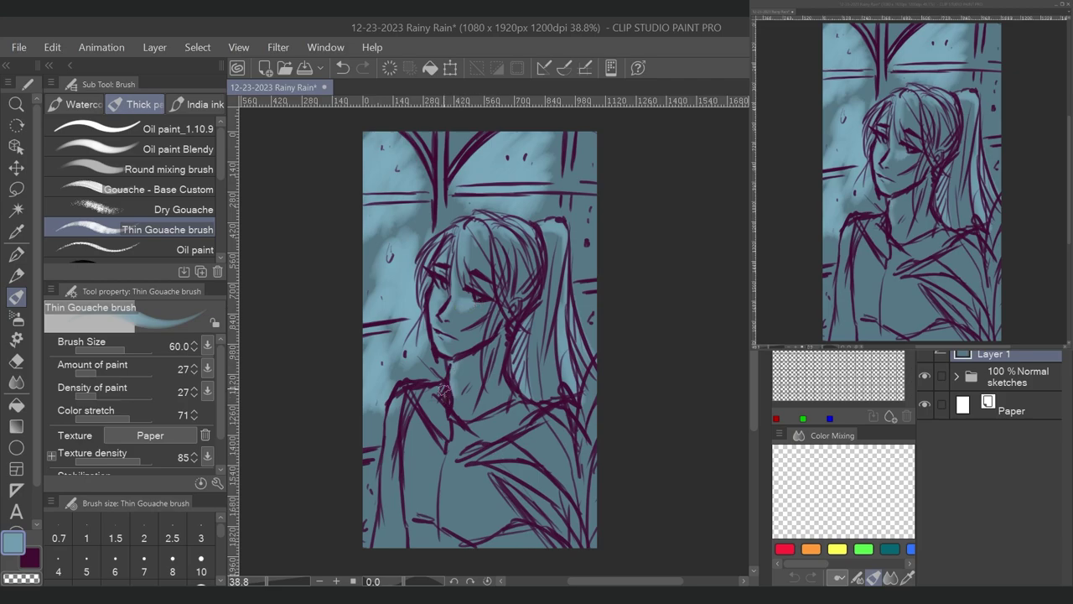
- Paint lighter blue over the clothing, then set the brush to 25 and paint highlights on the face, hair and sleeve
mouse_move(411, 411)
mouse_down()
mouse_move(427, 569)
mouse_move(444, 481)
mouse_move(452, 516)
mouse_move(438, 422)
mouse_move(462, 451)
mouse_move(467, 392)
mouse_up()
mouse_move(572, 363)
mouse_down()
mouse_move(520, 528)
mouse_move(570, 436)
mouse_move(585, 537)
mouse_up()
key(bracketleft)
key(bracketleft)
key(bracketleft)
key(bracketleft)
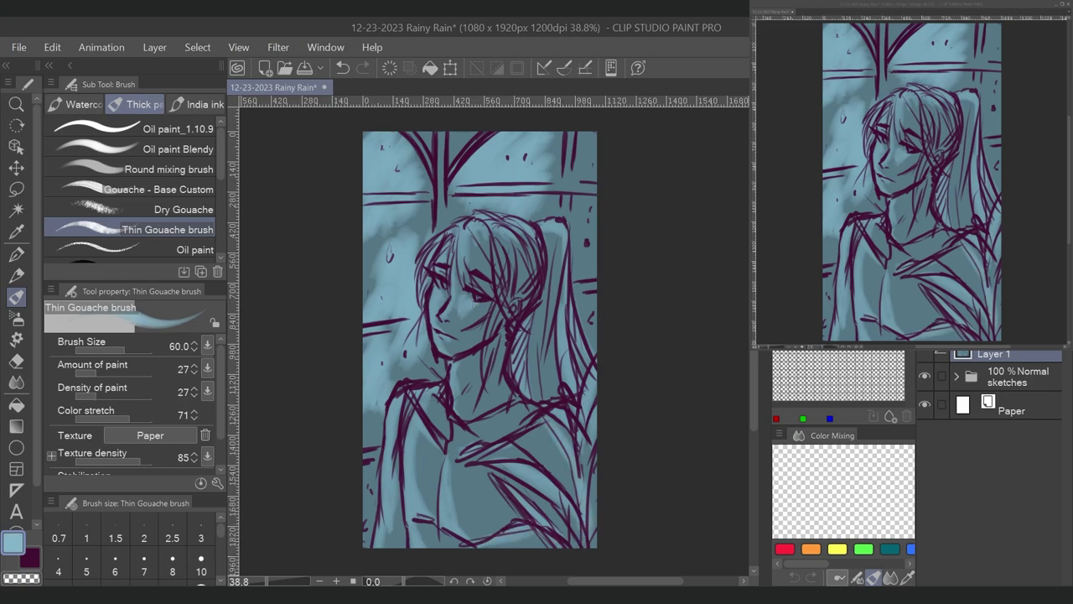
mouse_move(453, 226)
mouse_down()
mouse_move(423, 251)
mouse_move(438, 268)
mouse_up()
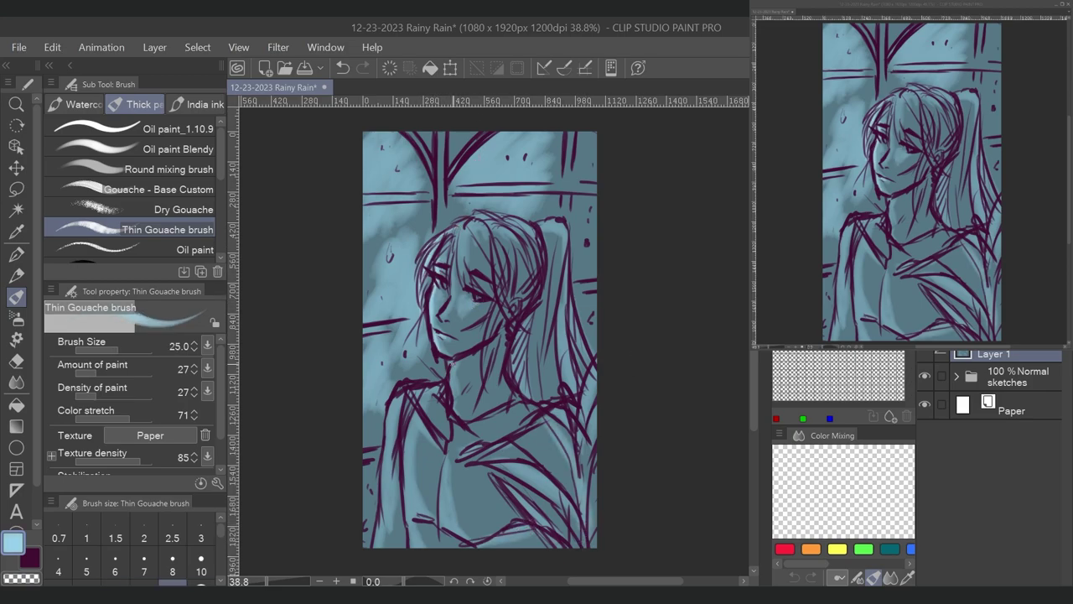
mouse_move(453, 390)
mouse_down()
mouse_move(394, 411)
mouse_move(377, 545)
mouse_up()
mouse_move(406, 428)
mouse_down()
mouse_move(419, 524)
mouse_move(457, 528)
mouse_move(444, 440)
mouse_up()
mouse_move(453, 222)
mouse_down()
mouse_move(507, 215)
mouse_move(572, 302)
mouse_move(587, 411)
mouse_up()
- Paint light blue highlights along the arches, vertical bars and crossbars of the window frame
drag(433, 195, 363, 194)
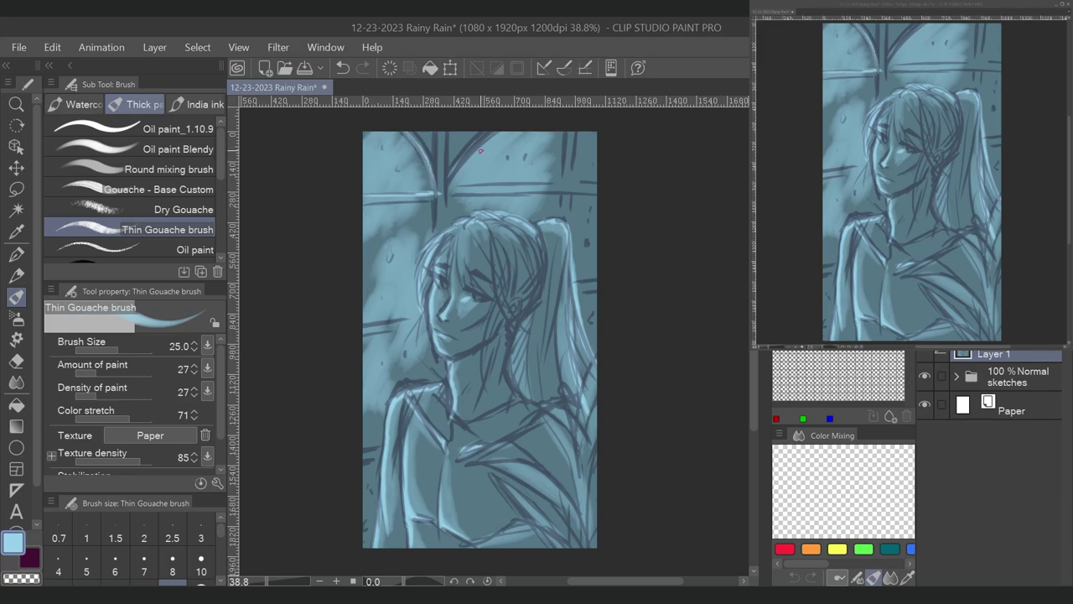
drag(435, 133, 436, 235)
drag(364, 327, 415, 318)
drag(448, 189, 503, 132)
mouse_move(560, 131)
mouse_down()
mouse_move(563, 176)
mouse_move(449, 184)
mouse_up()
- Sample a dark blue, shade the hair behind the ear, and undo the last stroke
alt+click(524, 276)
mouse_move(520, 332)
mouse_down()
mouse_move(519, 291)
mouse_move(535, 291)
mouse_move(546, 241)
mouse_move(585, 226)
mouse_move(518, 323)
mouse_move(515, 273)
mouse_up()
drag(510, 326, 478, 411)
key(ctrl+z)
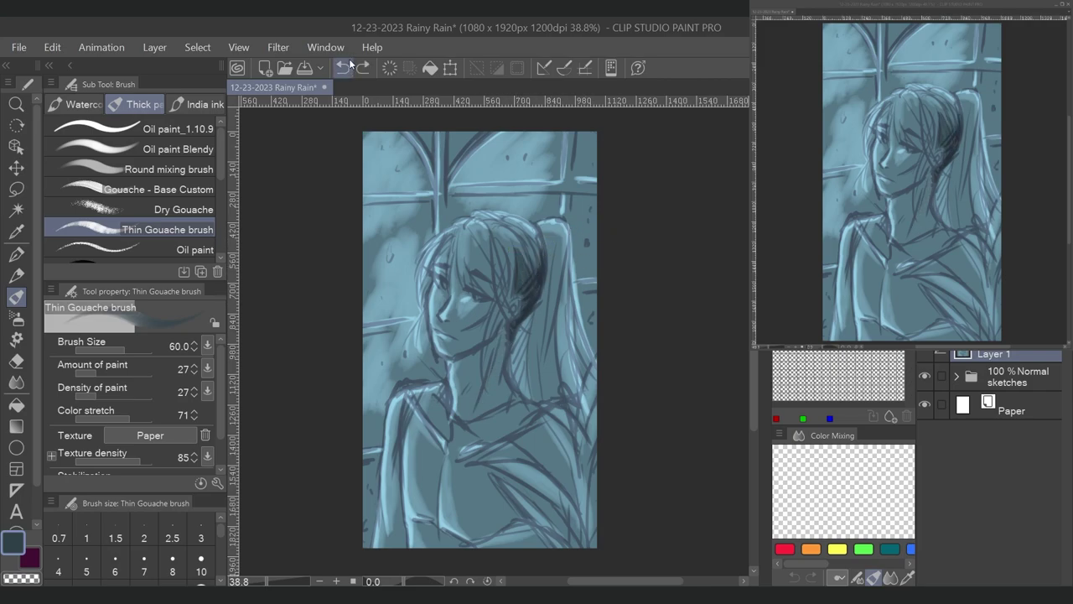
- Paint dark blue shadows on the neck, ponytail, bangs and clothing folds of the figure
drag(506, 322, 466, 362)
drag(493, 360, 480, 386)
drag(506, 342, 475, 409)
mouse_move(431, 528)
mouse_down()
mouse_move(487, 552)
mouse_move(540, 458)
mouse_move(521, 545)
mouse_up()
mouse_move(558, 319)
mouse_down()
mouse_move(548, 391)
mouse_move(545, 311)
mouse_move(550, 402)
mouse_up()
mouse_move(460, 254)
mouse_down()
mouse_move(485, 294)
mouse_move(460, 273)
mouse_up()
mouse_move(552, 235)
mouse_down()
mouse_move(555, 342)
mouse_move(593, 444)
mouse_move(570, 544)
mouse_move(436, 510)
mouse_move(438, 452)
mouse_move(394, 553)
mouse_move(396, 432)
mouse_up()
mouse_move(486, 310)
mouse_down()
mouse_move(510, 268)
mouse_move(487, 347)
mouse_up()
- Paint dark shadow edges along the window bars and crossbars with the brush at size 30
drag(449, 132, 440, 216)
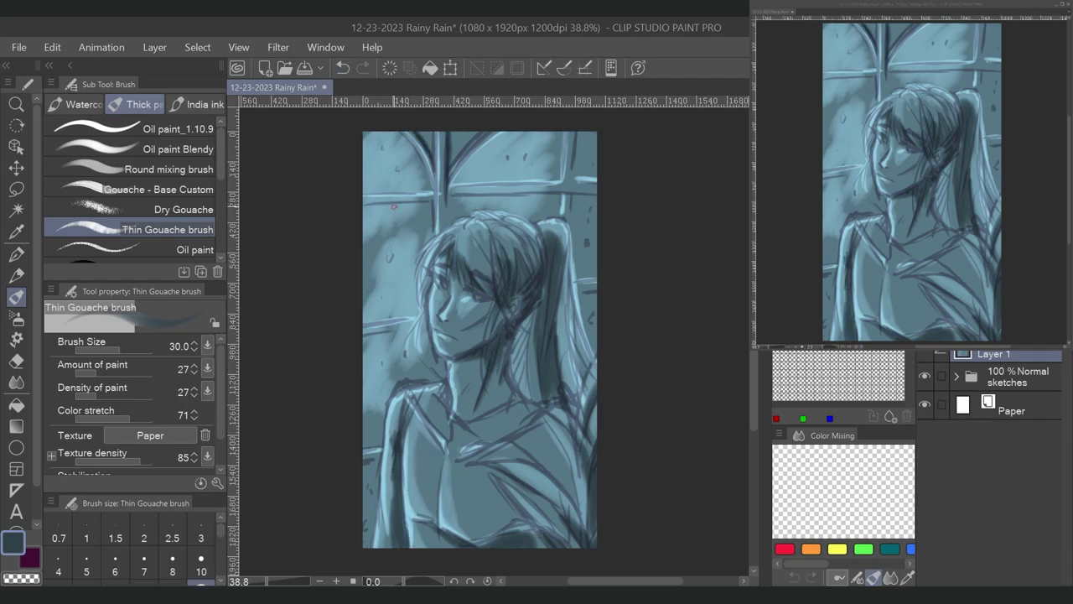
drag(574, 131, 572, 179)
drag(596, 195, 570, 194)
mouse_move(452, 194)
mouse_down()
mouse_move(566, 194)
mouse_move(446, 232)
mouse_up()
mouse_move(420, 131)
mouse_down()
mouse_move(477, 147)
mouse_move(453, 134)
mouse_up()
drag(363, 201, 434, 203)
drag(363, 330, 417, 331)
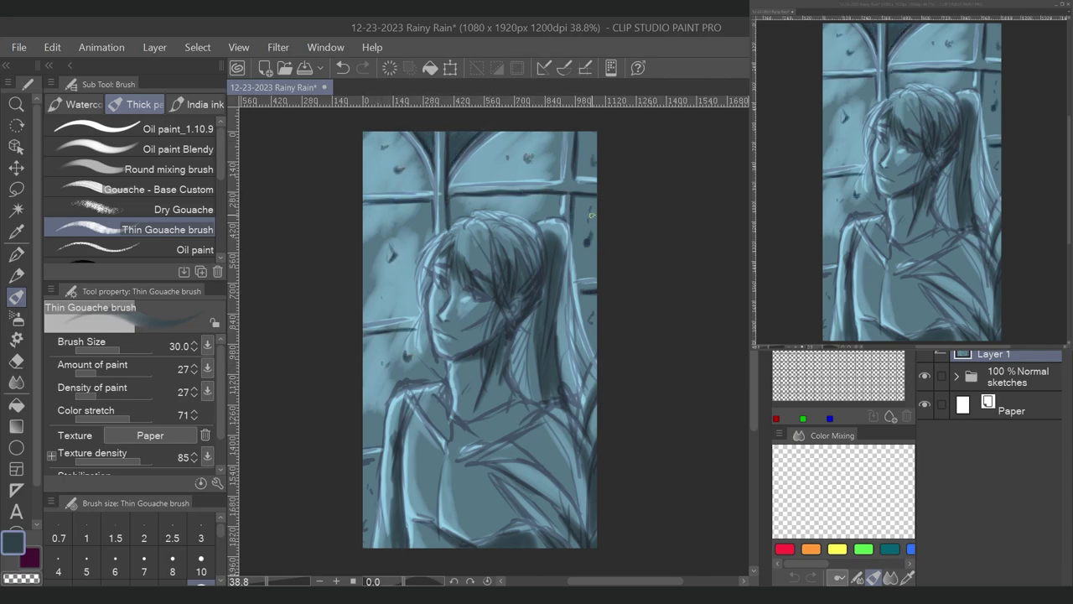
- Sample mid blue tones from the figure and work them into the ponytail, neck, collar and chest folds
alt+click(467, 392)
key(x)
alt+click(441, 293)
alt+click(444, 322)
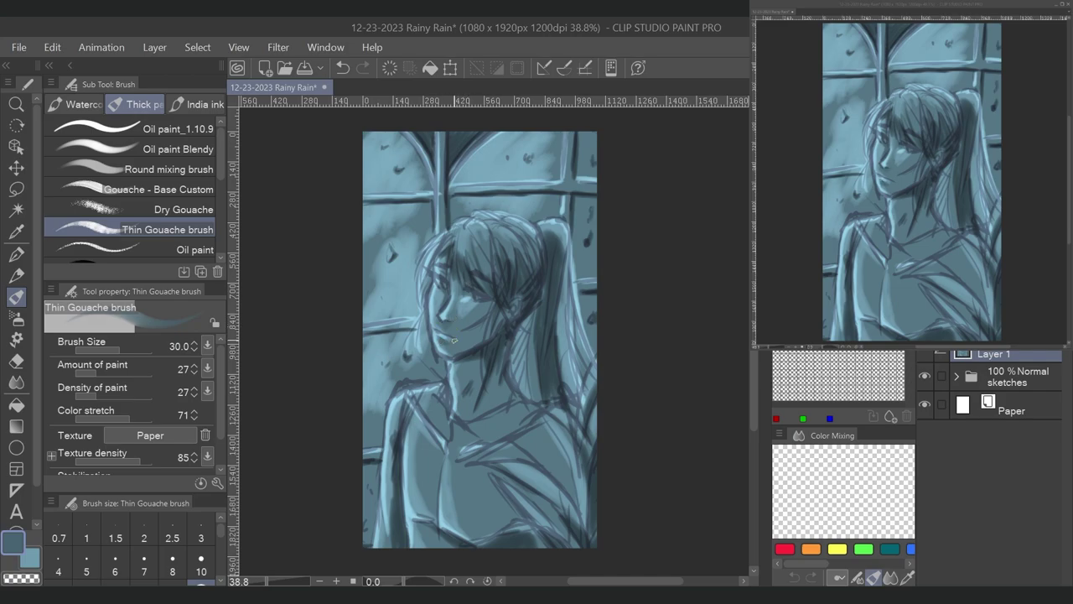
drag(448, 398, 412, 435)
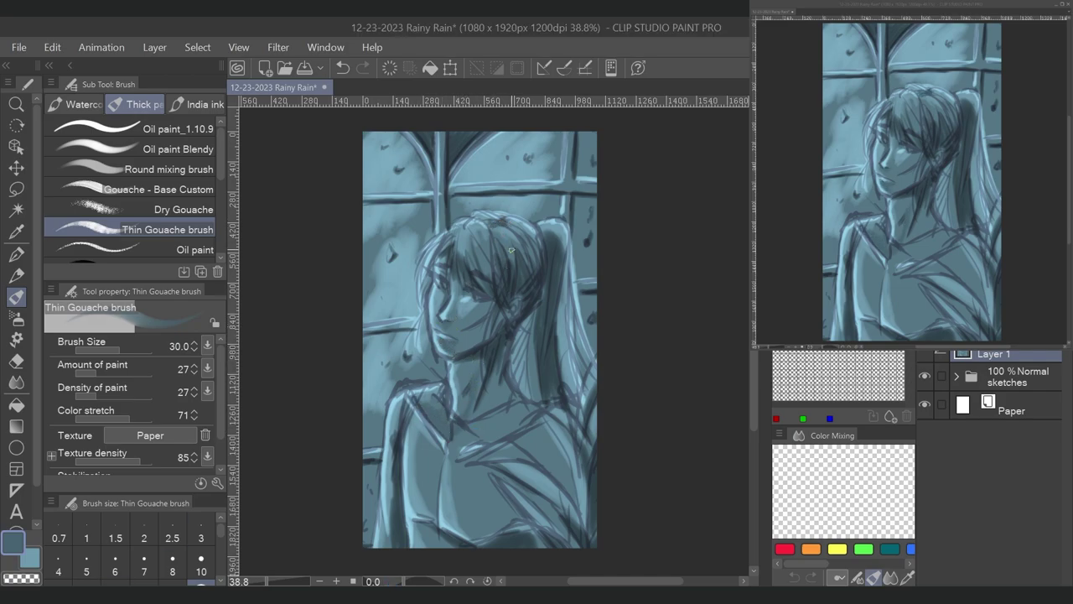
drag(560, 270, 564, 337)
drag(570, 293, 582, 419)
mouse_move(527, 319)
mouse_down()
mouse_move(515, 390)
mouse_move(460, 433)
mouse_move(453, 458)
mouse_up()
drag(545, 408, 467, 443)
drag(436, 525, 433, 501)
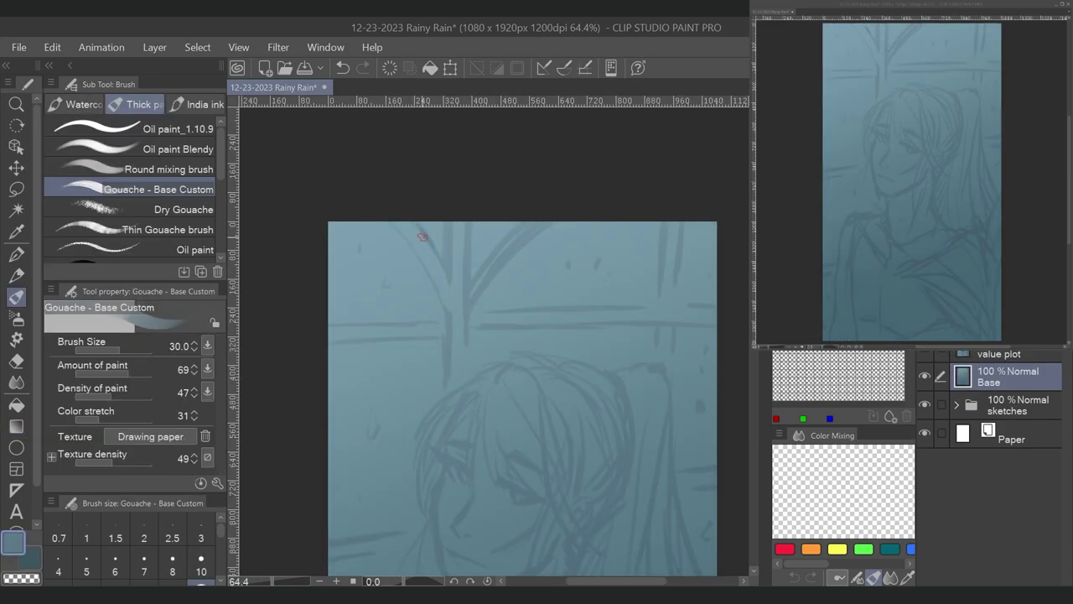
- Fill the gaps between the window arches with dark blue on the Base layer using the Gouache - Base Custom brush
mouse_move(409, 223)
mouse_down()
mouse_move(449, 292)
mouse_move(455, 282)
mouse_up()
drag(497, 250, 471, 283)
drag(519, 225, 463, 299)
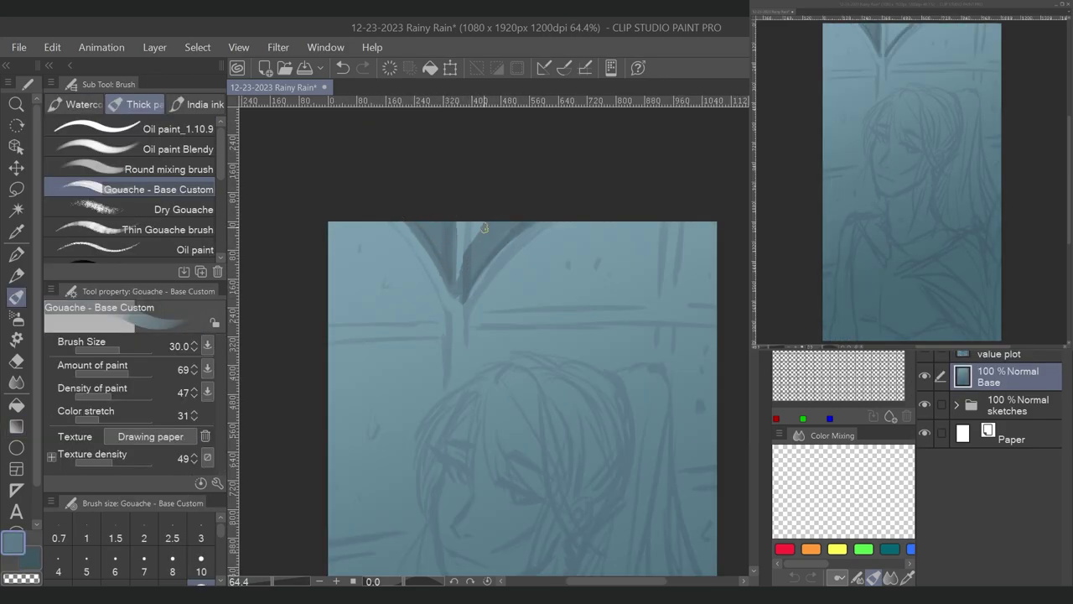
drag(469, 225, 462, 277)
- Sample a light teal and paint both window arches and the central vertical bar
alt+click(546, 355)
mouse_move(388, 219)
mouse_down()
mouse_move(430, 273)
mouse_move(411, 228)
mouse_move(419, 233)
mouse_move(462, 318)
mouse_up()
drag(457, 223, 456, 457)
drag(459, 221, 462, 415)
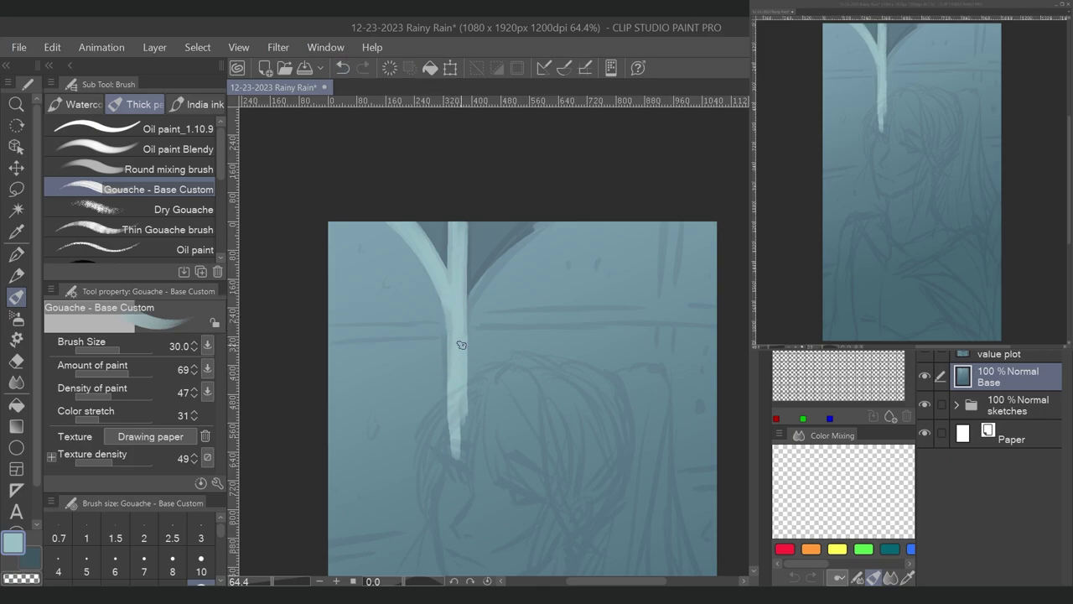
drag(461, 358, 458, 466)
drag(470, 290, 545, 222)
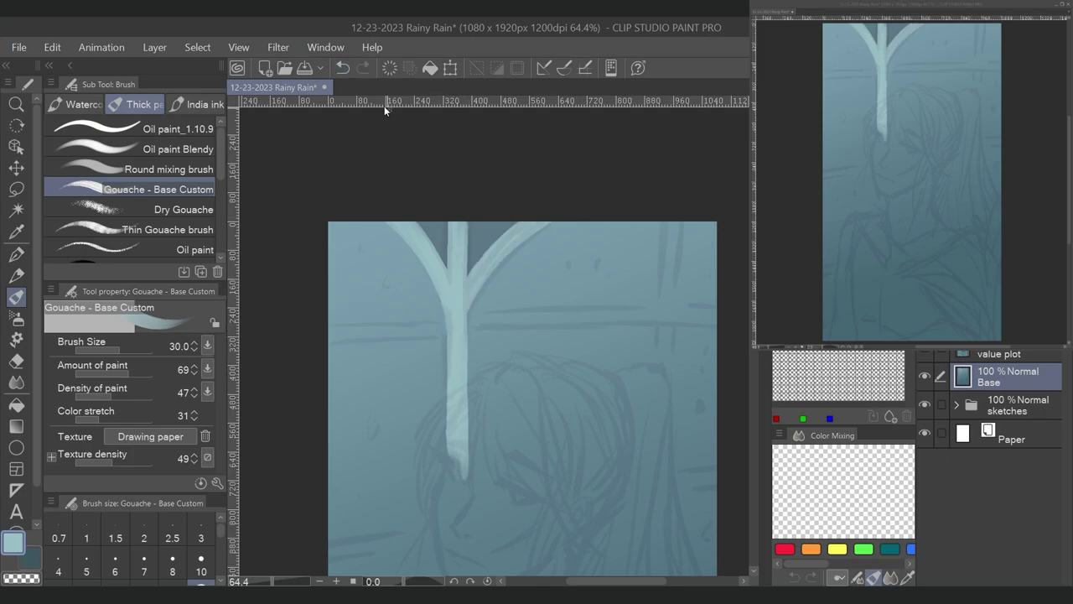
- Undo the right arch stroke and repaint that arch slimmer
click(346, 69)
click(343, 68)
click(363, 69)
click(343, 69)
mouse_move(528, 224)
mouse_down()
mouse_move(490, 249)
mouse_move(478, 273)
mouse_up()
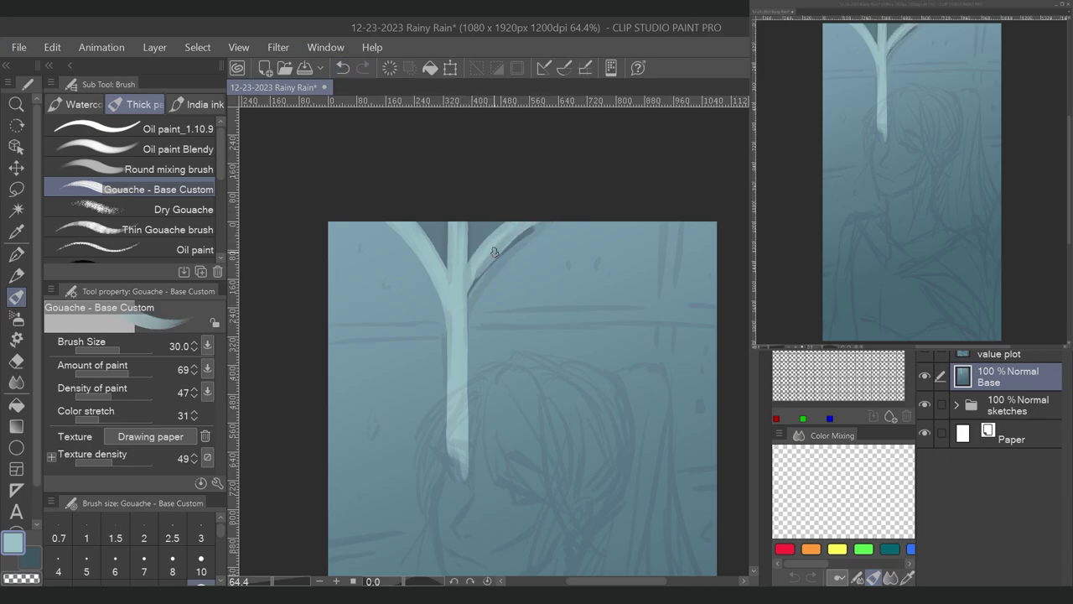
- Paint the long right vertical window bar in light teal, thickening it with repeated strokes
mouse_move(456, 444)
mouse_down()
mouse_move(458, 499)
mouse_move(415, 429)
mouse_up()
mouse_move(622, 157)
mouse_down()
mouse_move(617, 346)
mouse_move(586, 300)
mouse_move(580, 406)
mouse_up()
drag(582, 316, 580, 558)
scroll(587, 252, up, 3)
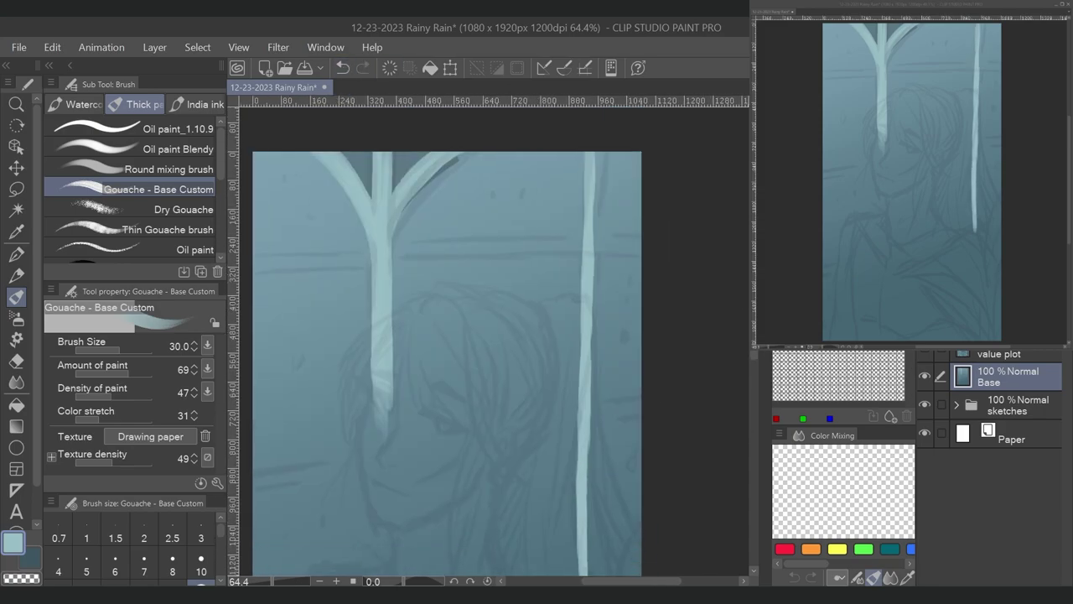
drag(594, 146, 591, 453)
scroll(591, 452, down, 5)
drag(585, 336, 580, 545)
scroll(602, 185, up, 3)
drag(591, 170, 590, 269)
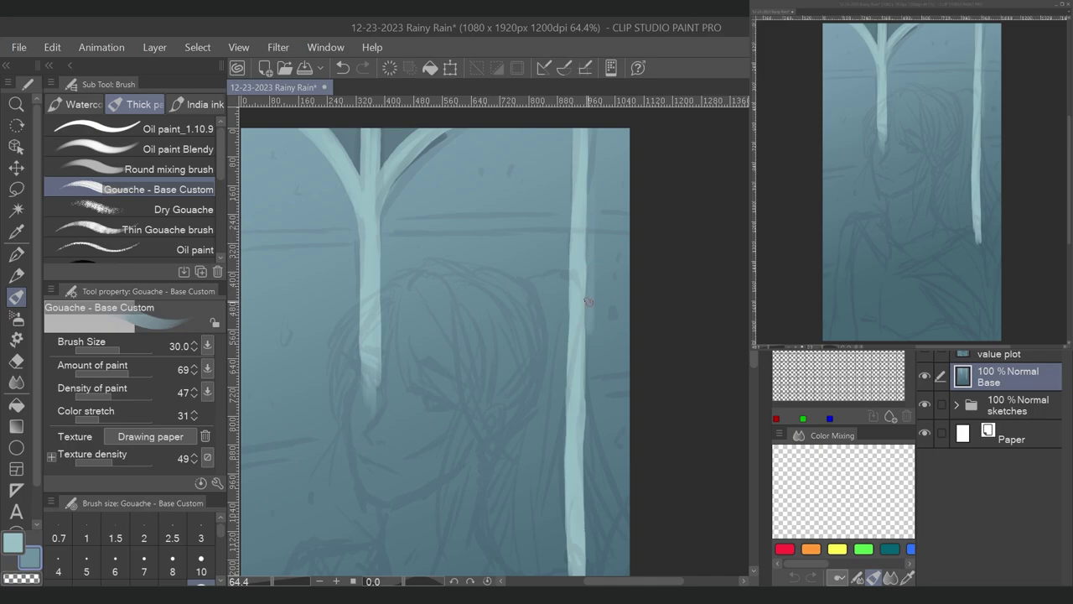
drag(585, 134, 580, 471)
- Paint the upper horizontal crossbar across the window, undoing and repainting faulty strokes
mouse_move(591, 159)
mouse_down()
mouse_move(590, 277)
mouse_move(277, 429)
mouse_move(360, 325)
mouse_up()
mouse_move(286, 423)
mouse_down()
mouse_move(365, 327)
mouse_move(434, 211)
mouse_up()
drag(388, 397, 450, 307)
click(343, 67)
click(343, 67)
mouse_move(538, 194)
mouse_down()
mouse_move(419, 342)
mouse_move(519, 208)
mouse_up()
click(342, 67)
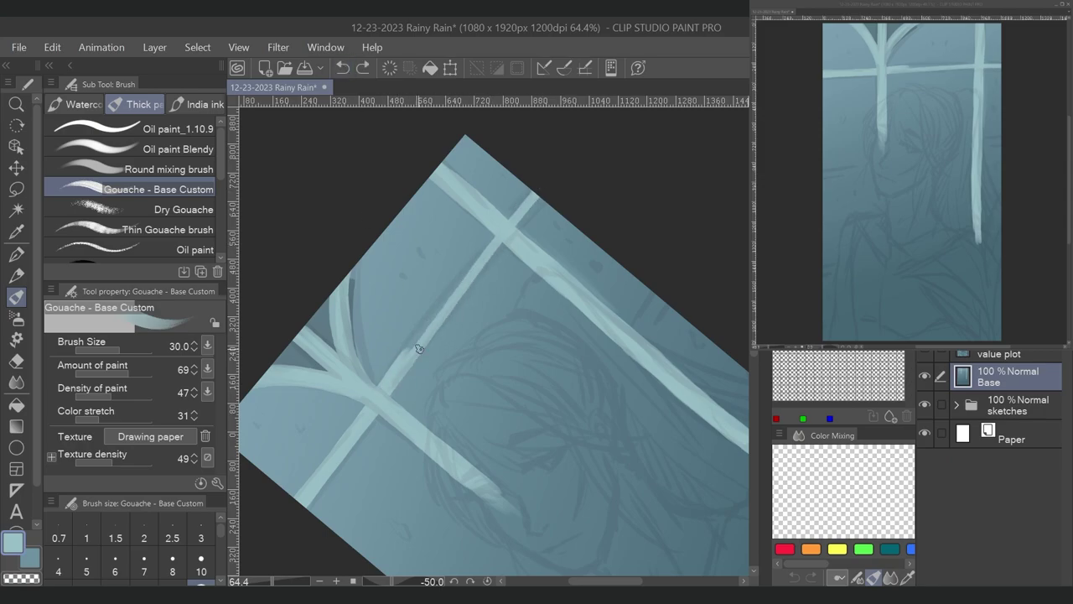
drag(444, 306, 532, 197)
drag(394, 389, 536, 197)
- Paint the middle crossbar across the window and the short lower crossbar in light teal
scroll(528, 252, down, 3)
drag(432, 505, 525, 382)
drag(474, 436, 622, 231)
drag(510, 391, 652, 183)
scroll(662, 165, down, 3)
drag(444, 481, 542, 335)
- Shade the left arch and the left side of the central bar in muted grey-teal at brush size 17
key(ctrl+alt+0)
mouse_move(465, 239)
mouse_down()
mouse_move(445, 216)
mouse_move(499, 335)
mouse_up()
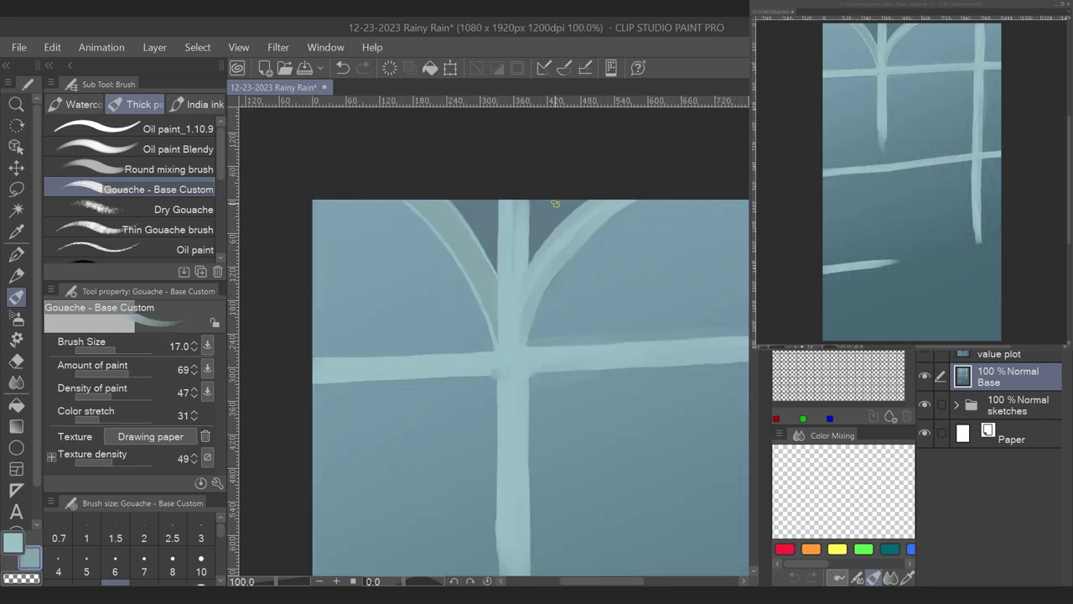
drag(504, 216, 498, 344)
- Set the brush size to 15 and extend the grey-teal shading down the central bar past the crossbar
key(bracketleft)
key(bracketleft)
key(bracketleft)
key(bracketleft)
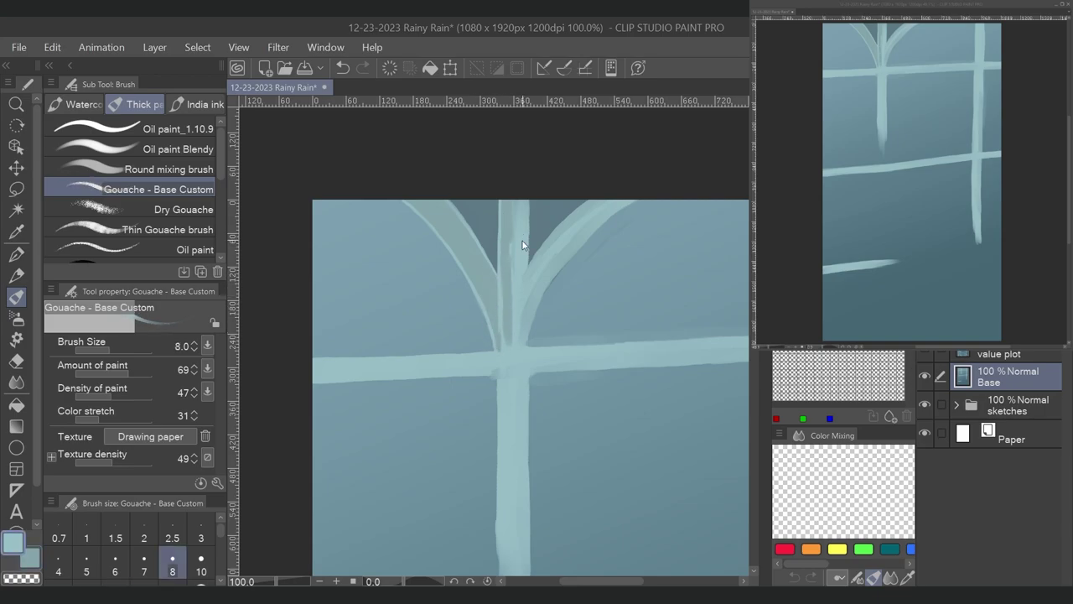
key(bracketright)
key(bracketright)
key(bracketright)
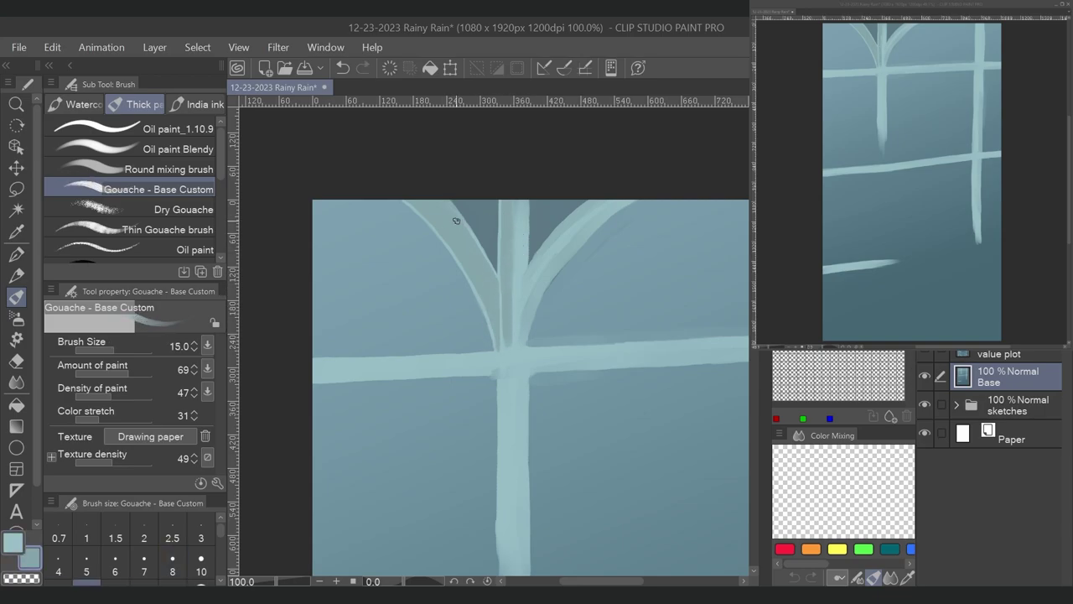
drag(513, 206, 508, 348)
mouse_move(513, 224)
mouse_down()
mouse_move(517, 332)
mouse_move(524, 278)
mouse_move(506, 381)
mouse_up()
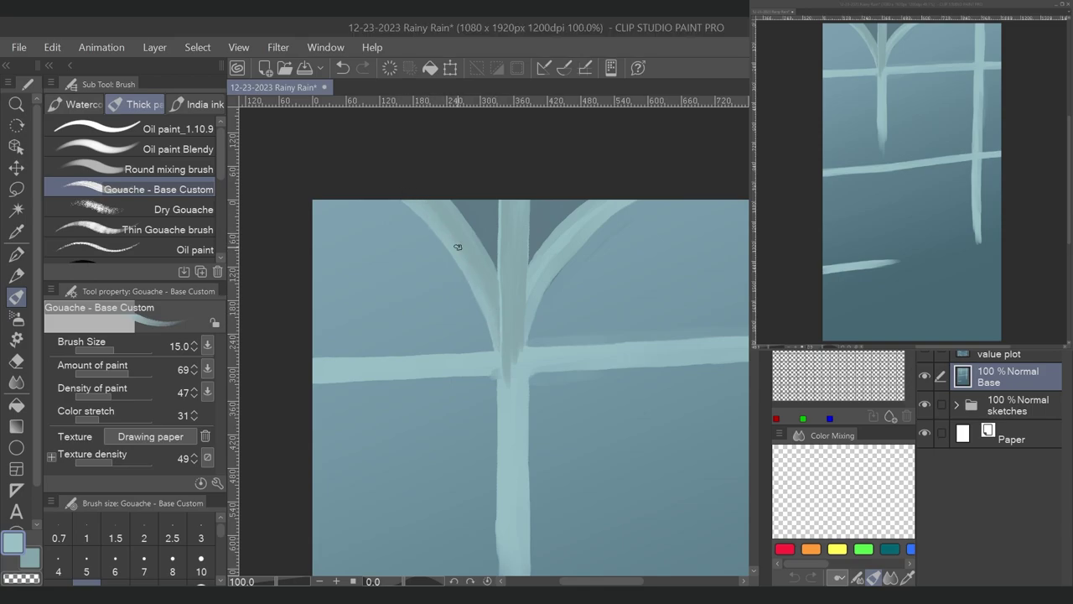
drag(524, 194, 511, 419)
- Shade the right window arch with the muted grey-teal
drag(568, 240, 605, 198)
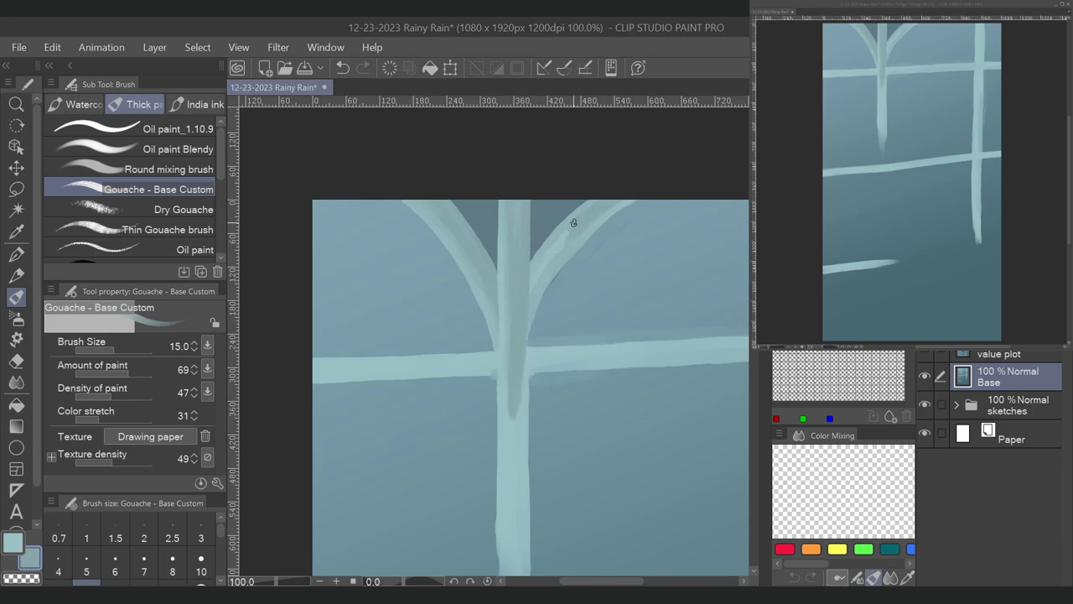
drag(535, 260, 571, 234)
alt+click(610, 208)
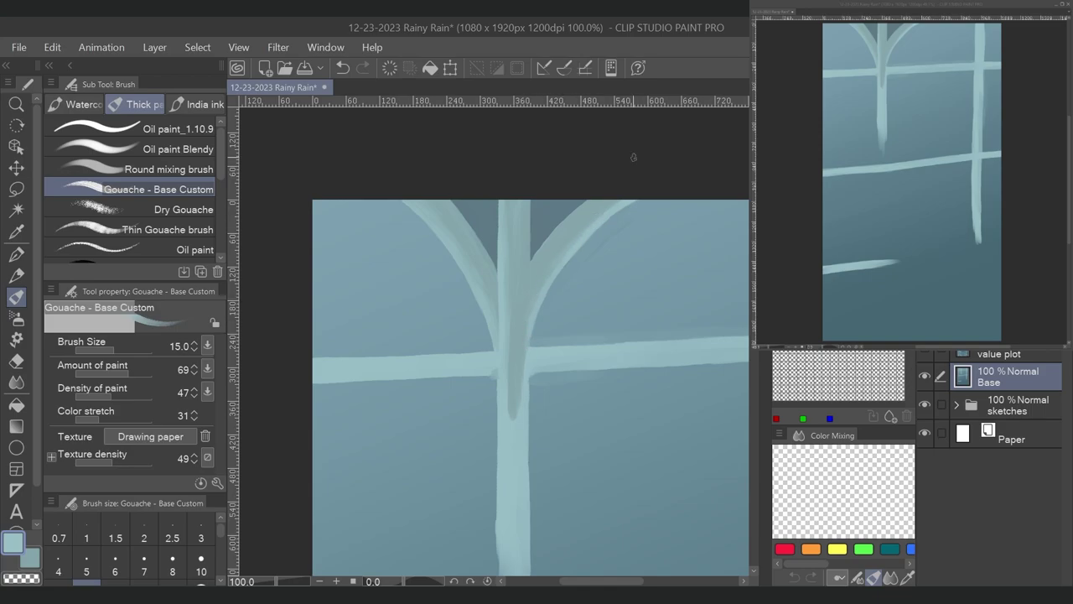
- Set the brush size to 17 and shade the upper crossbar on both sides of the central bar, leaving a light edge
key(bracketright)
drag(558, 273, 588, 345)
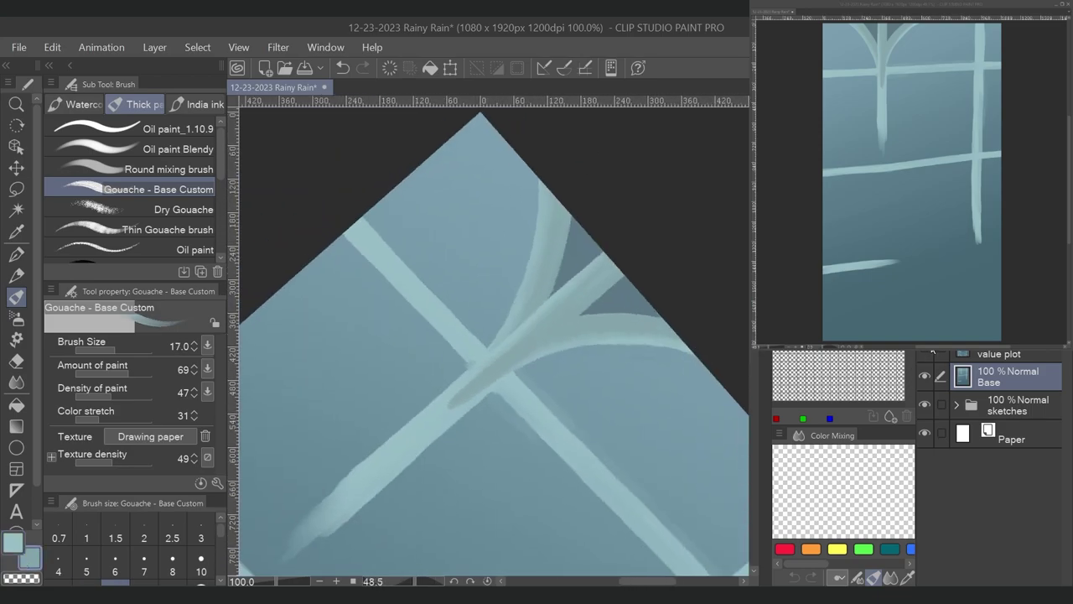
mouse_move(348, 218)
mouse_down()
mouse_move(467, 360)
mouse_move(444, 319)
mouse_up()
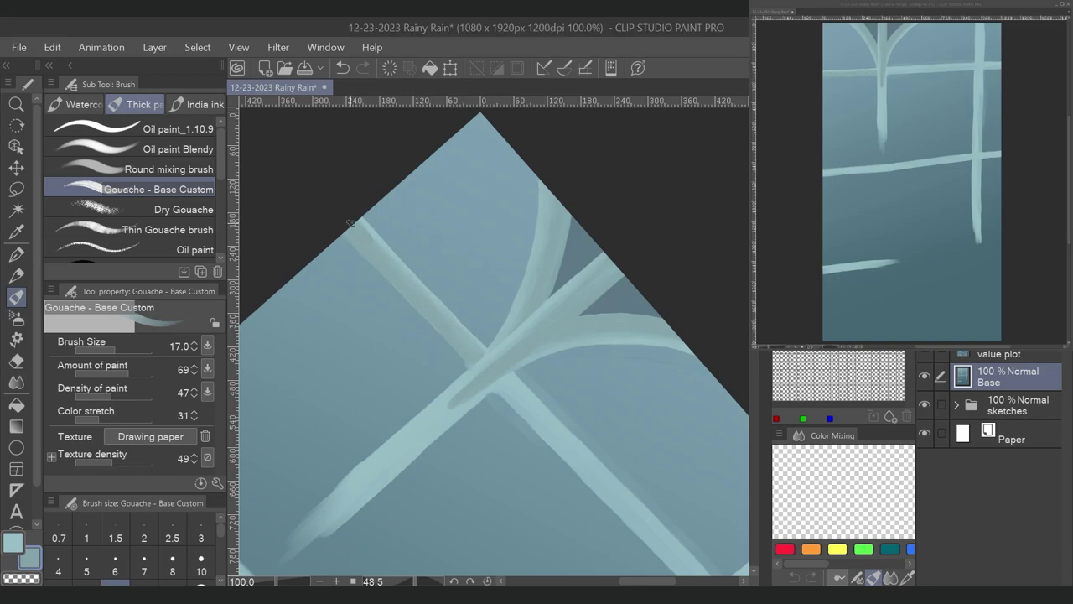
alt+click(378, 237)
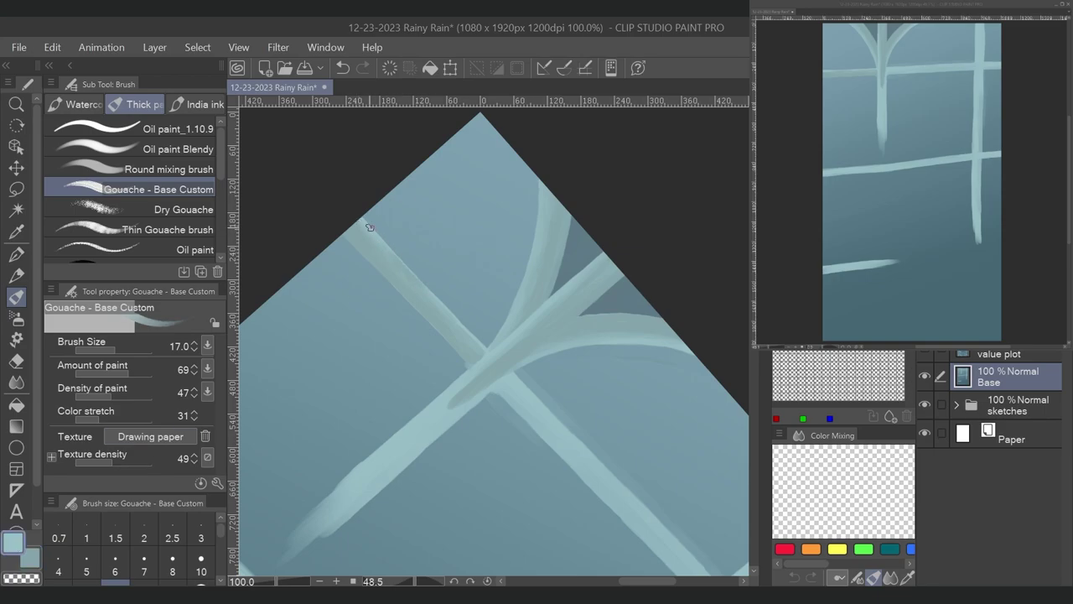
mouse_move(521, 404)
mouse_down()
mouse_move(378, 230)
mouse_move(462, 314)
mouse_move(433, 296)
mouse_move(471, 315)
mouse_move(552, 421)
mouse_move(524, 382)
mouse_up()
drag(251, 100, 296, 256)
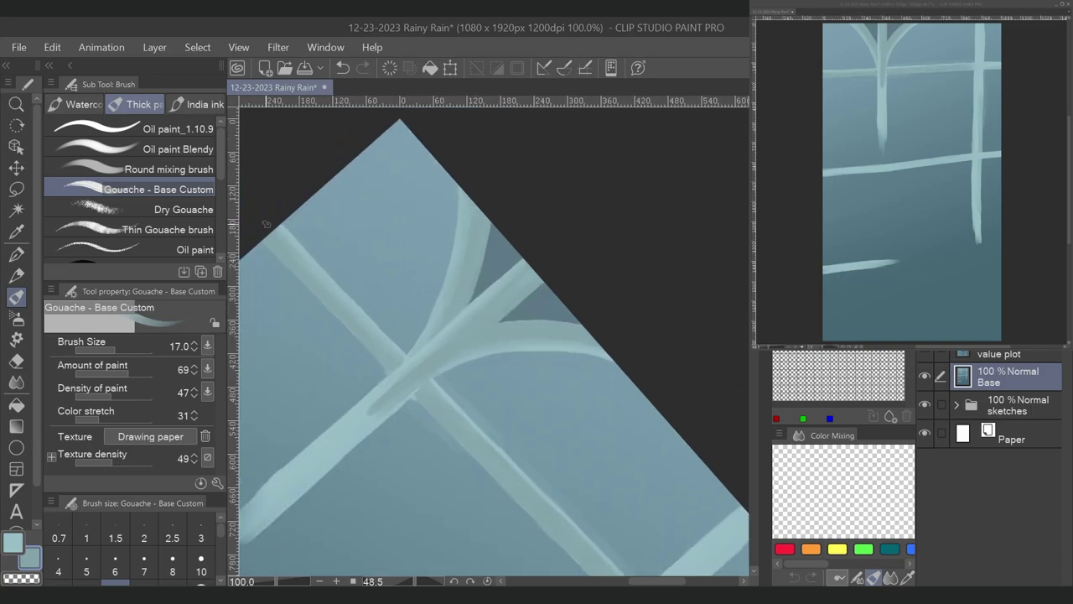
- Set the brush size to 12 and refine the shading on both arches, keeping a thin light edge
key(bracketleft)
key(bracketleft)
key(bracketleft)
key(bracketleft)
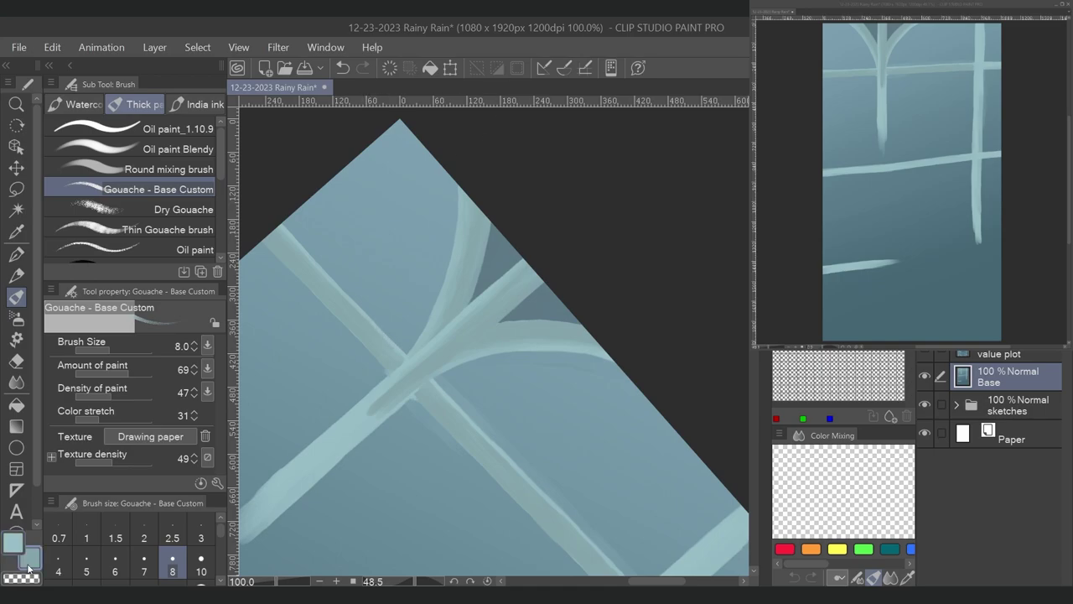
key(bracketright)
key(bracketright)
key(c)
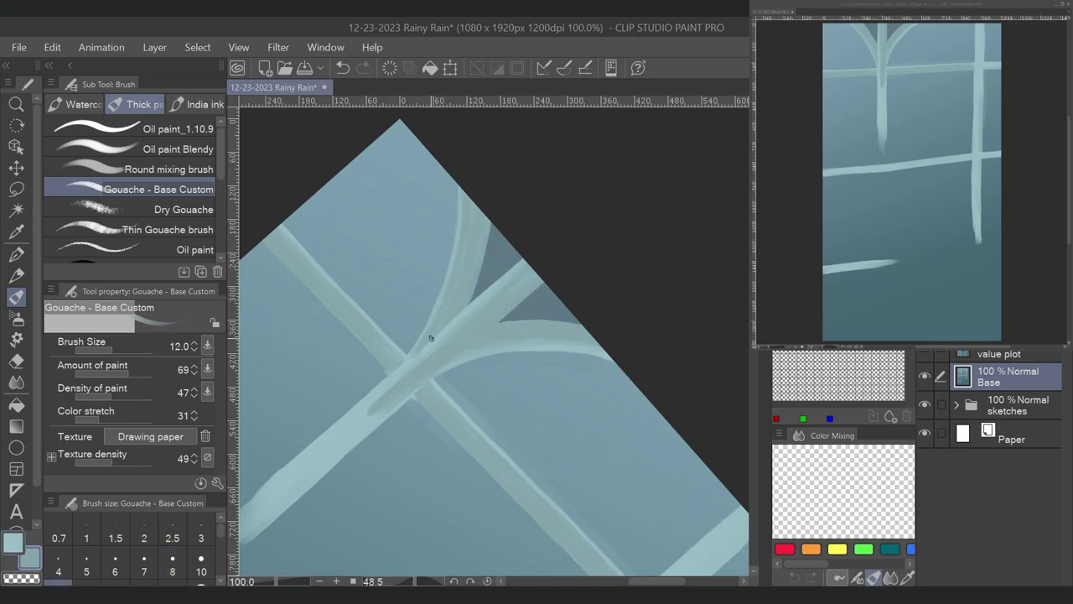
drag(599, 353, 531, 241)
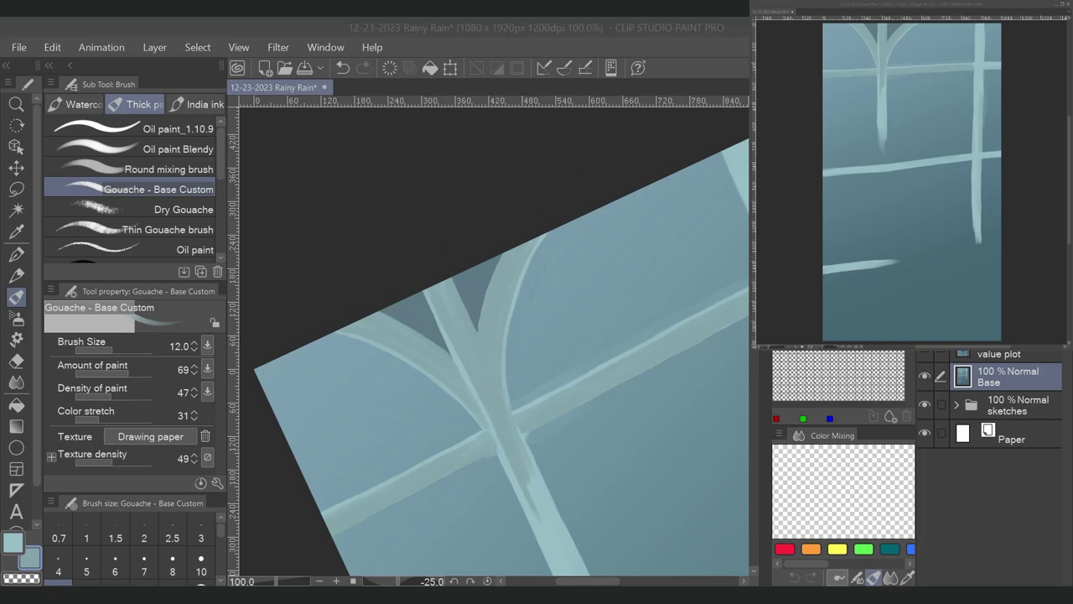
- Shade the right end of the upper crossbar and begin shading along the right vertical bar
drag(618, 307, 444, 295)
drag(621, 267, 632, 277)
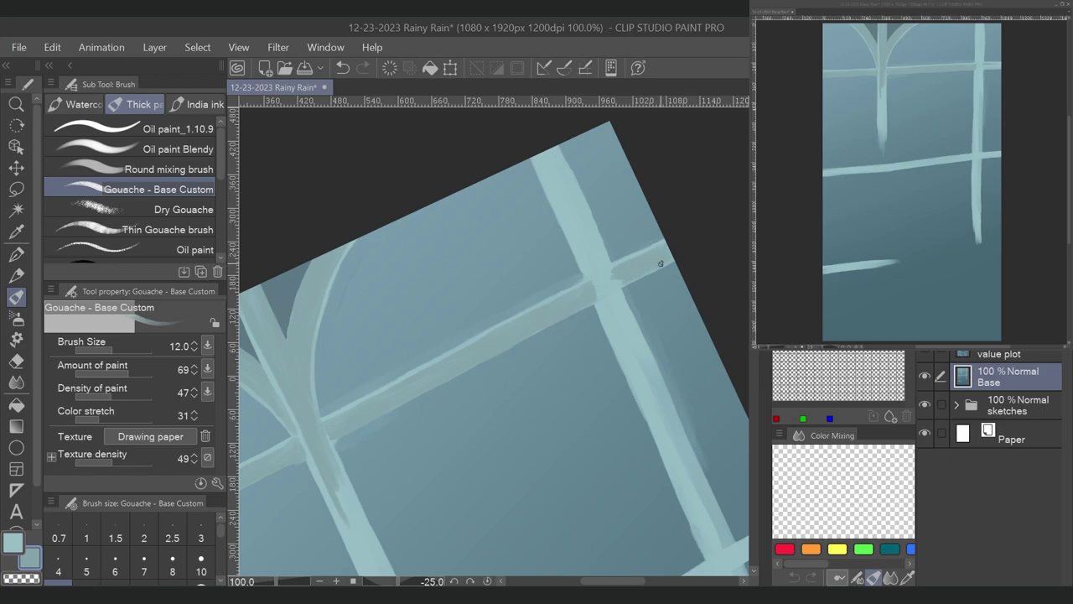
drag(536, 352, 587, 252)
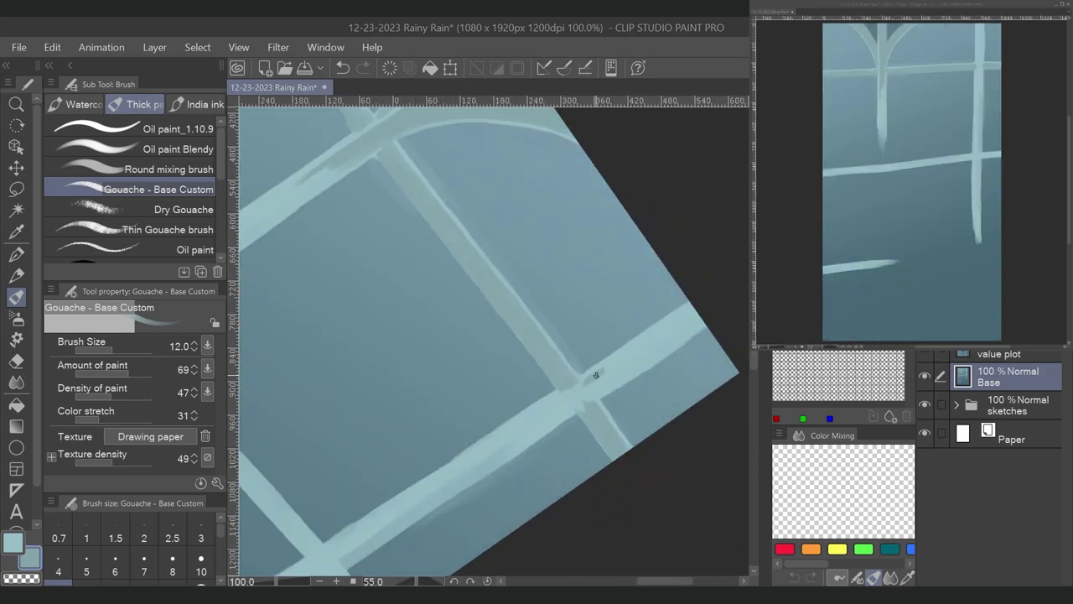
drag(588, 380, 662, 331)
drag(545, 410, 591, 361)
drag(394, 490, 603, 348)
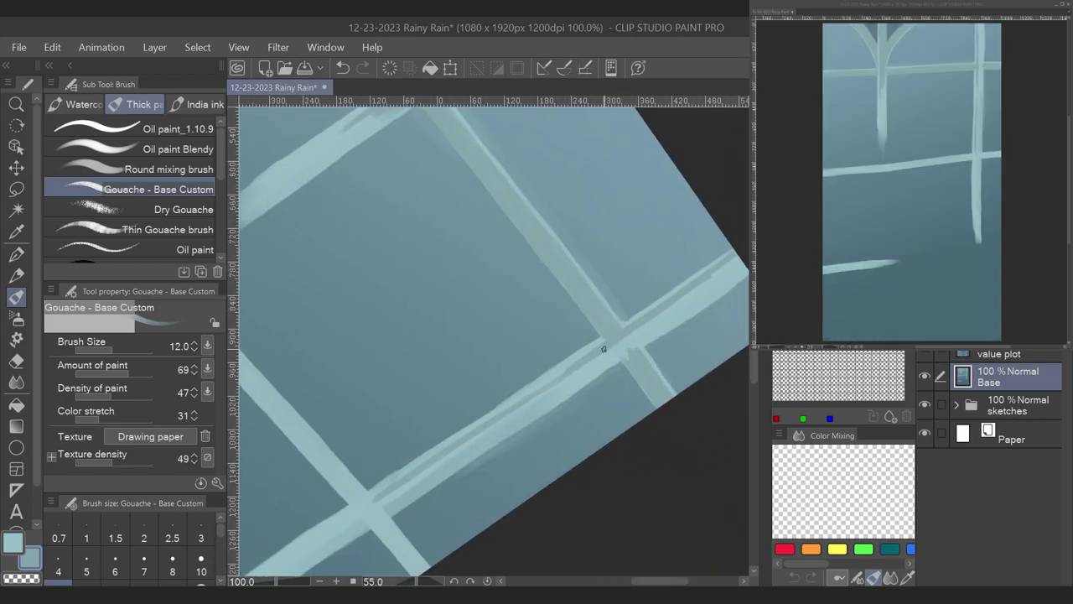
- Set the brush size to 20 and fill the right vertical bar with grey-teal shading
key(bracketright)
key(bracketright)
key(bracketright)
drag(737, 262, 416, 498)
drag(587, 364, 438, 479)
drag(469, 443, 378, 511)
- Shade the lower part of the central vertical bar down to its tapered end
key(ctrl+at)
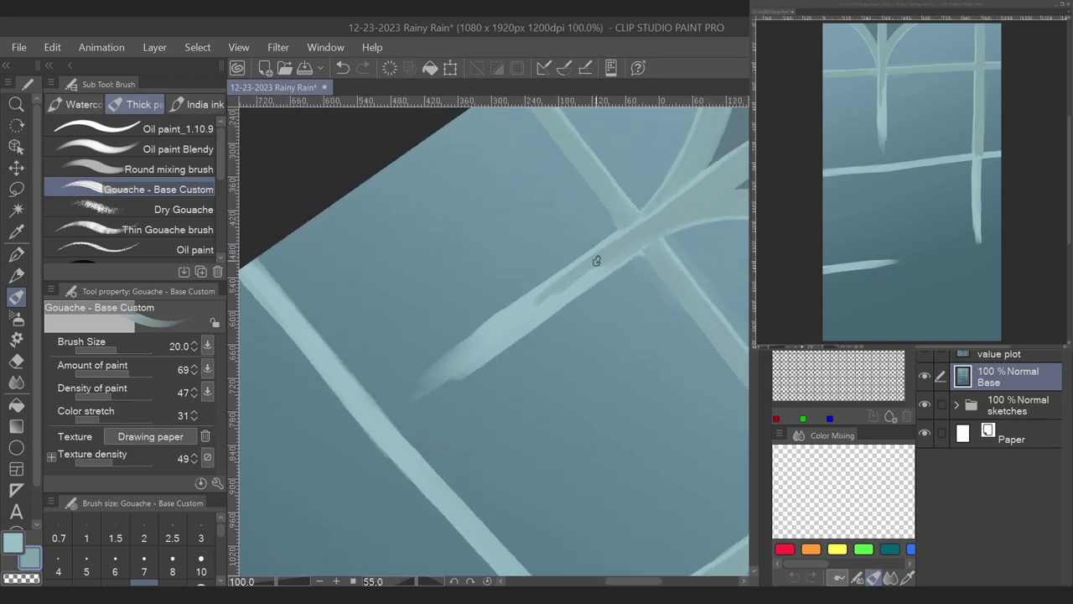
drag(537, 295, 478, 345)
drag(647, 247, 477, 352)
drag(586, 470, 512, 533)
mouse_move(574, 285)
mouse_down()
mouse_move(348, 445)
mouse_move(373, 453)
mouse_up()
drag(459, 373, 364, 458)
- Shade the middle crossbar from the canvas edge to the right vertical bar, leaving a thin light edge
drag(360, 393, 561, 554)
drag(277, 151, 329, 210)
mouse_move(248, 136)
mouse_down()
mouse_move(354, 271)
mouse_move(394, 294)
mouse_move(468, 400)
mouse_move(578, 513)
mouse_up()
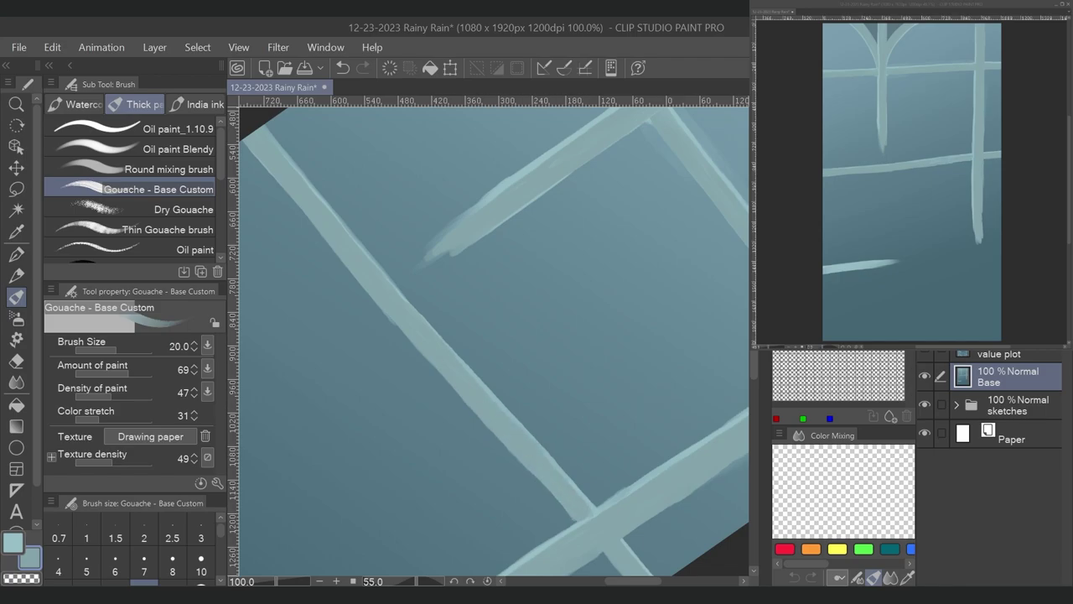
scroll(578, 513, up, 3)
drag(490, 335, 582, 373)
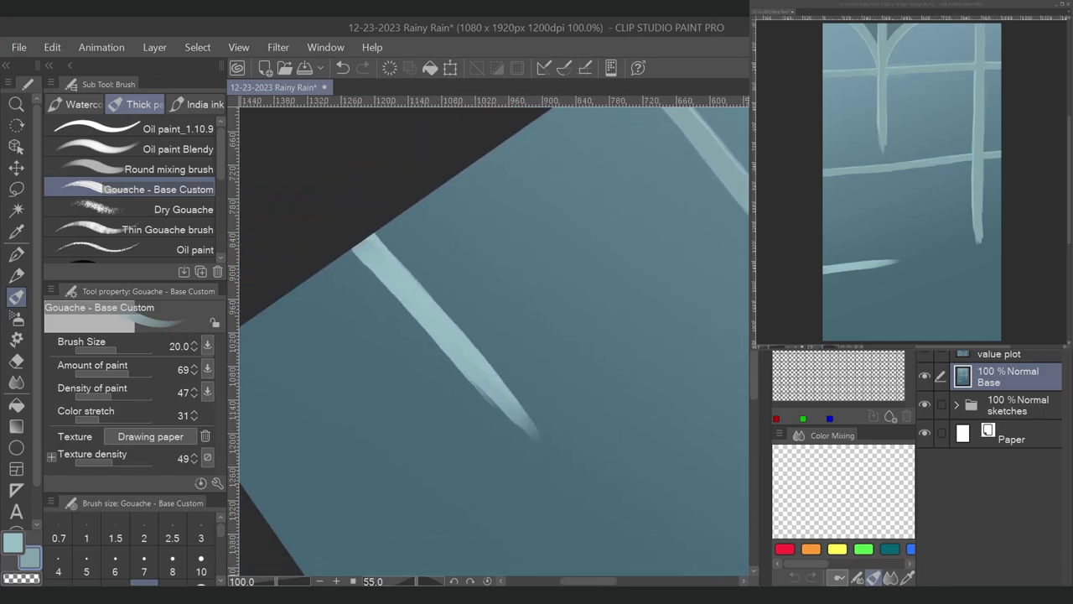
- Set the brush size to 8 and sharpen the light edges where the upper and middle crossbars meet the right vertical bar
mouse_move(357, 243)
mouse_down()
mouse_move(522, 415)
mouse_move(442, 337)
mouse_move(570, 310)
mouse_move(610, 326)
mouse_up()
key(bracketleft)
key(bracketleft)
key(bracketleft)
key(ctrl+z)
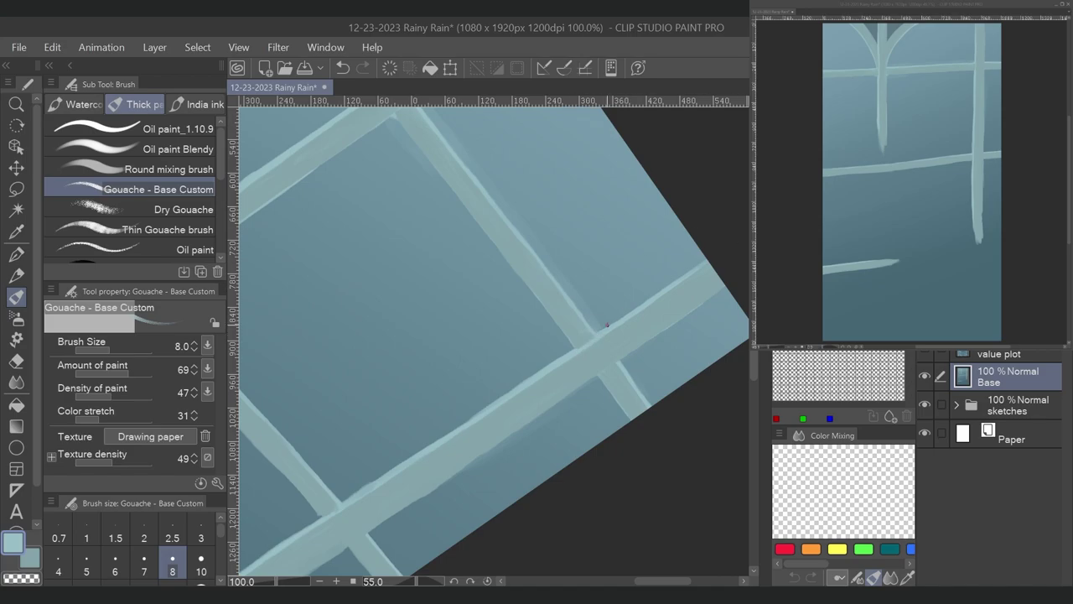
drag(591, 339, 480, 467)
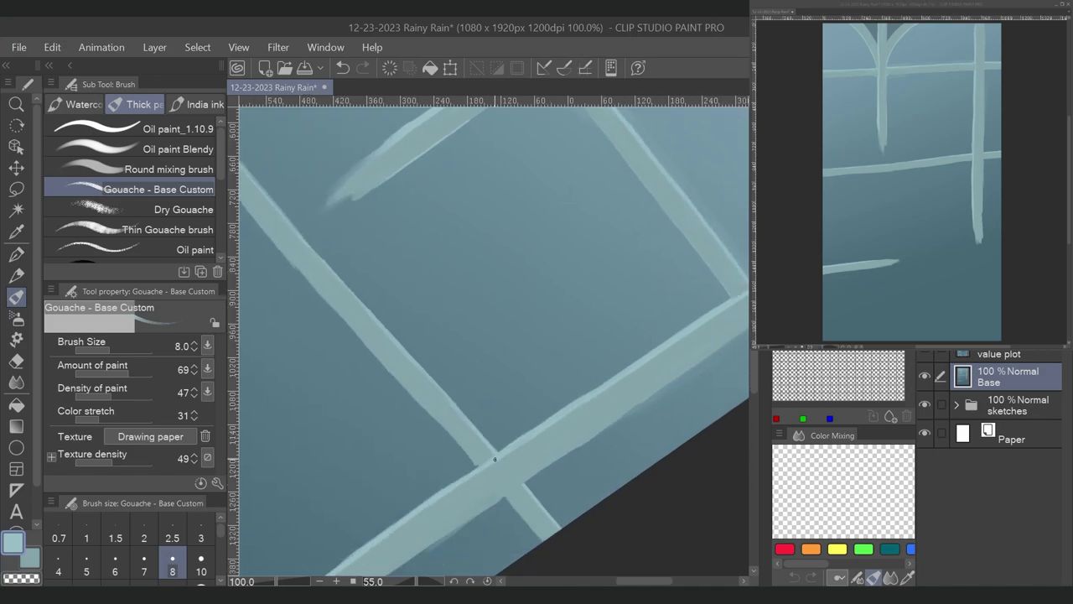
key(x)
drag(529, 380, 434, 331)
- Refine the light edges along the middle crossbar and the central vertical bar's tapered end, using brush sizes 10 and 12
key(x)
key(x)
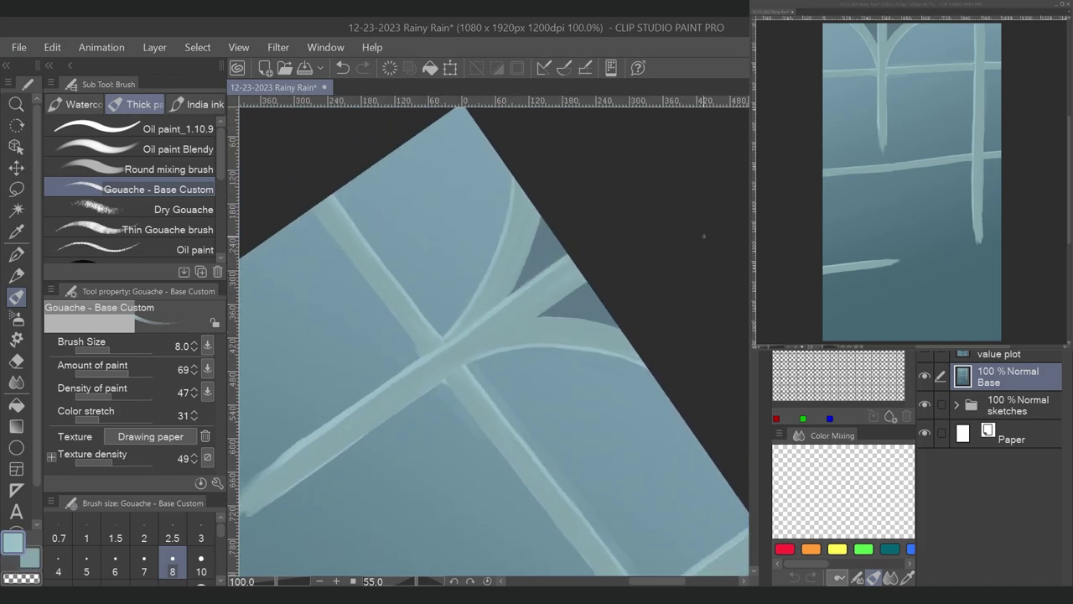
mouse_move(503, 251)
mouse_down()
mouse_move(559, 211)
mouse_move(292, 227)
mouse_up()
key(bracketright)
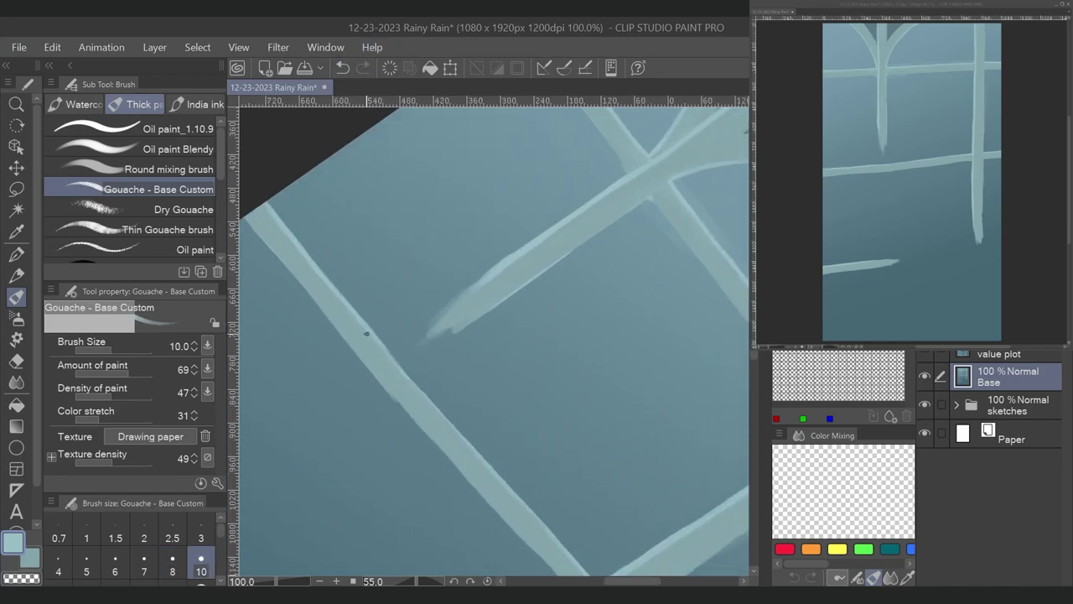
drag(445, 310, 503, 277)
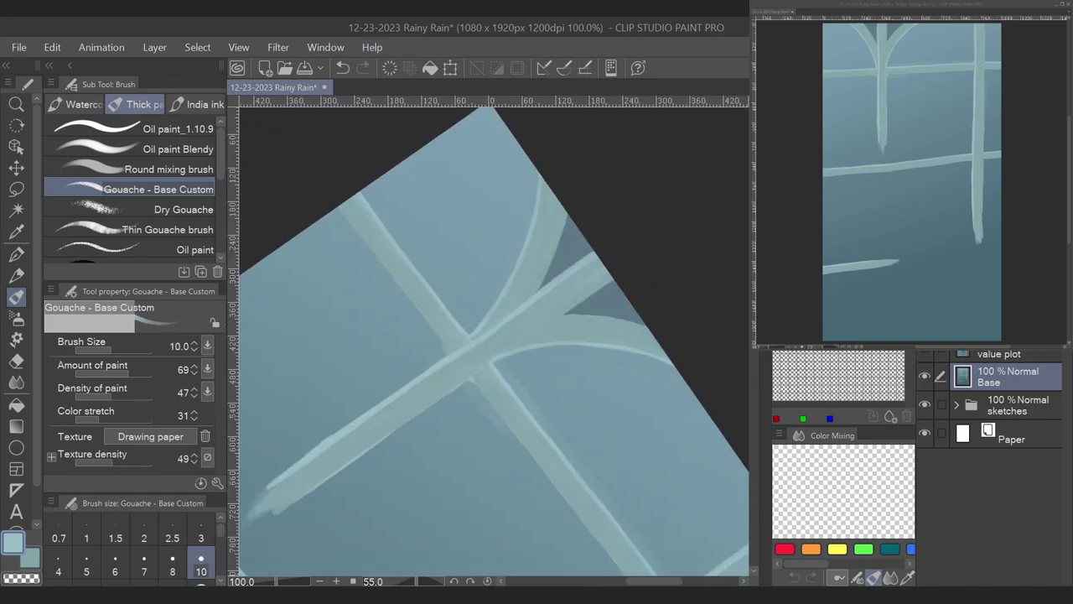
key(bracketright)
drag(673, 201, 744, 191)
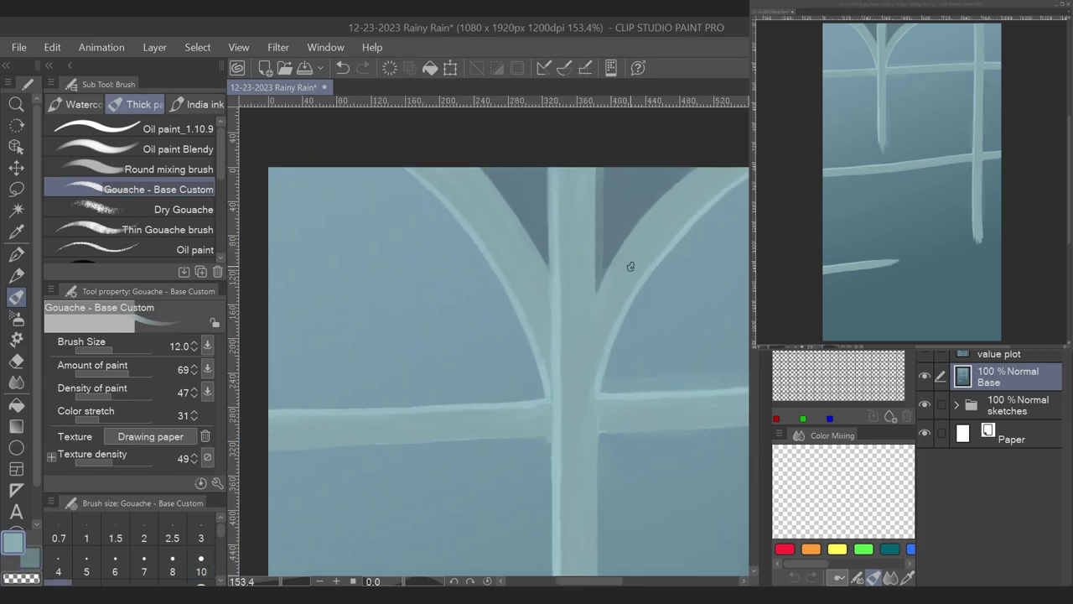
- Set the brush size to 6 and paint a thin dark edge along the shadow side of the central vertical bar
click(172, 566)
alt+click(604, 304)
key(bracketleft)
key(bracketleft)
drag(590, 247, 352, 346)
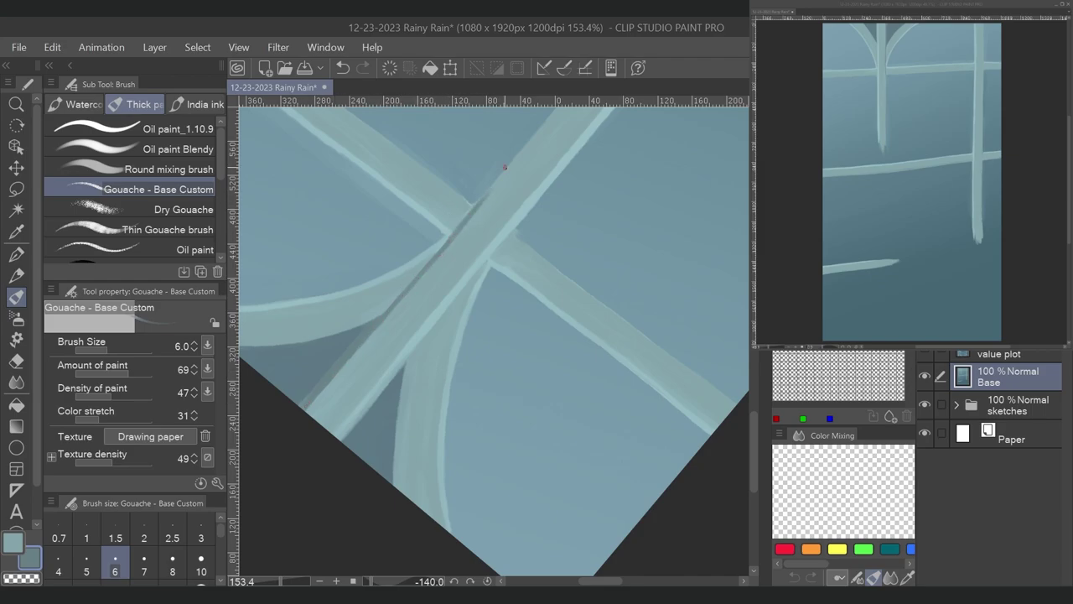
scroll(492, 335, up, 5)
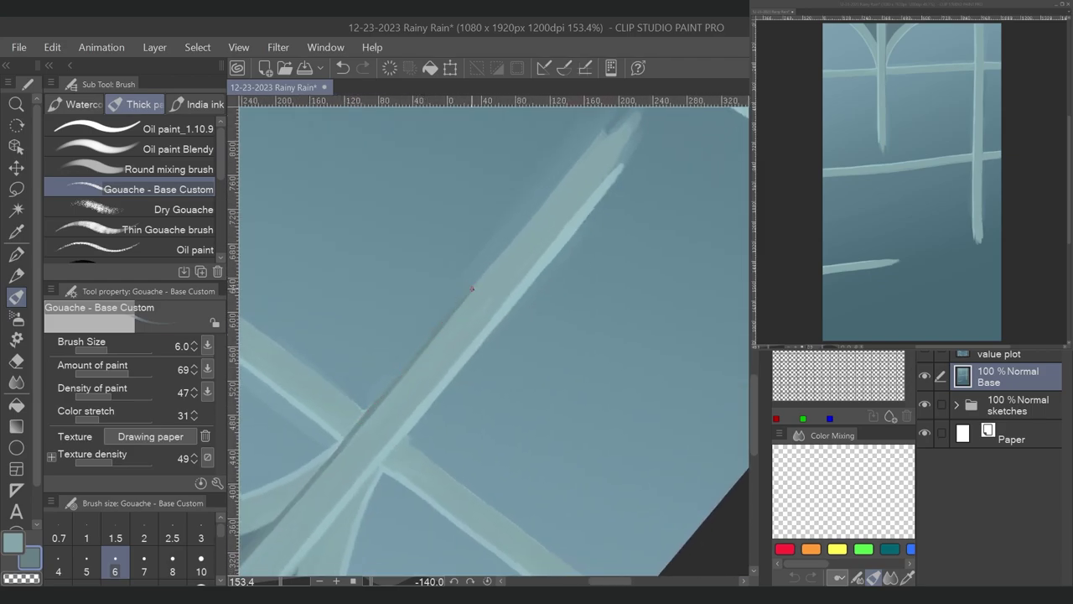
drag(530, 217, 527, 251)
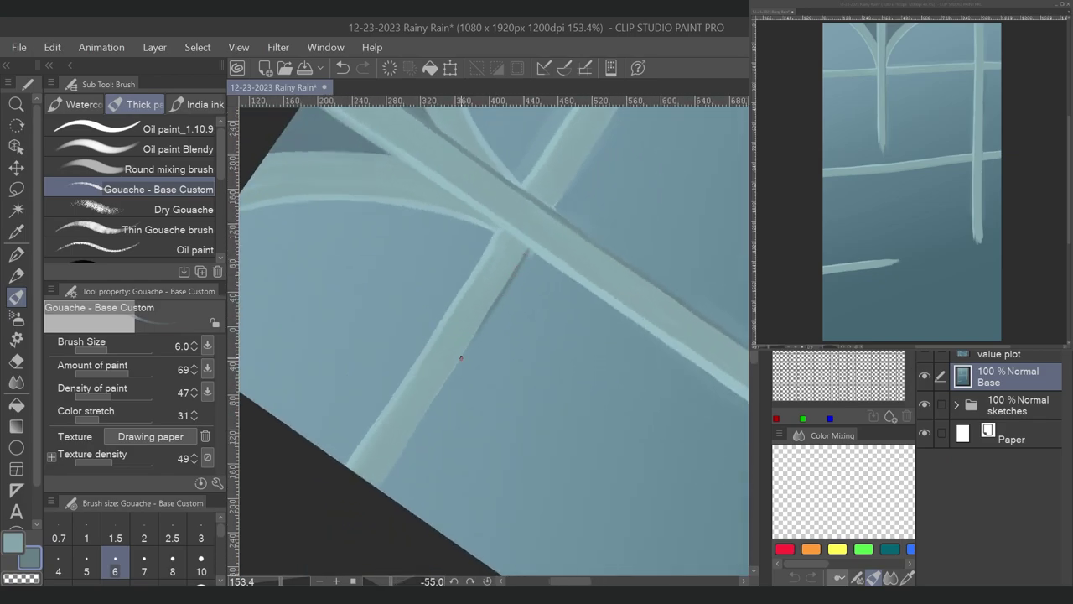
- Paint a thin dark edge along the underside of the upper crossbar out to the right canvas edge
scroll(403, 470, up, 5)
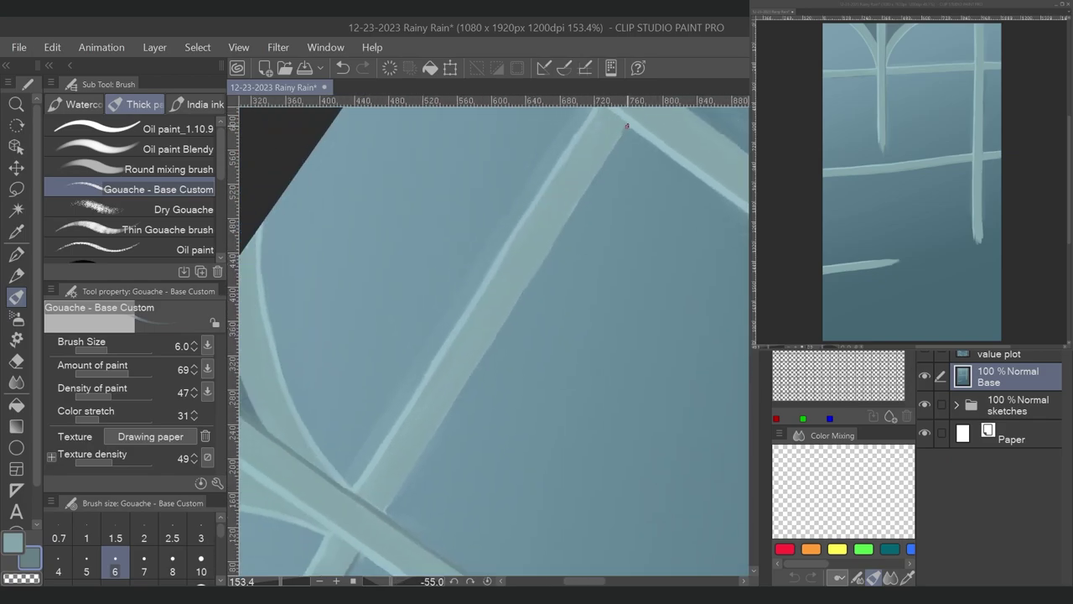
drag(625, 117, 584, 181)
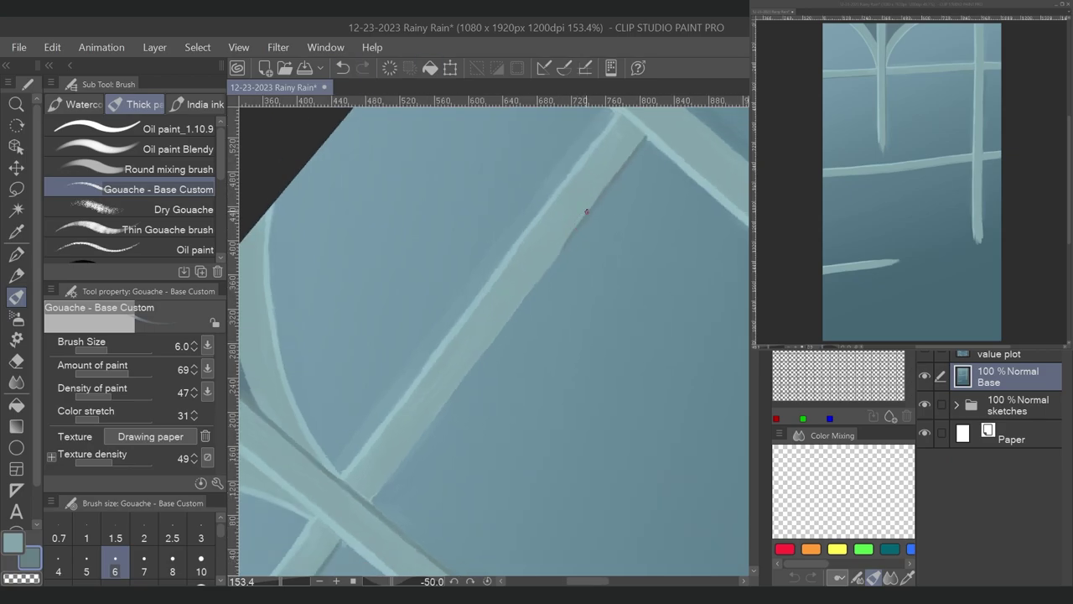
scroll(384, 488, down, 5)
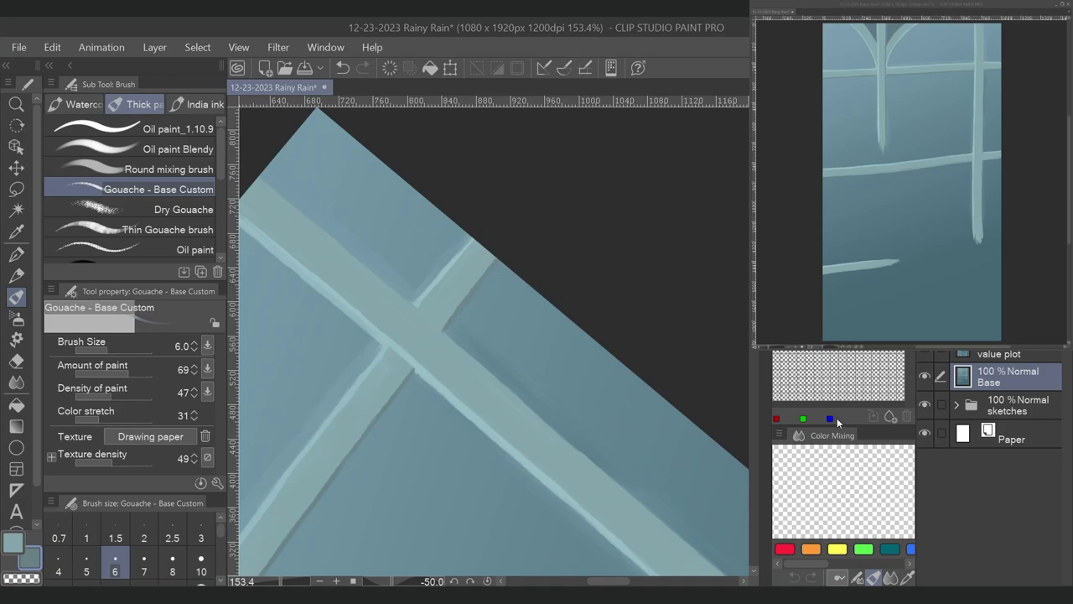
- Paint a dark edge down the shadow side of the right vertical bar, using brush size 7 on its lower stretch
key(ctrl+@)
drag(503, 268, 504, 362)
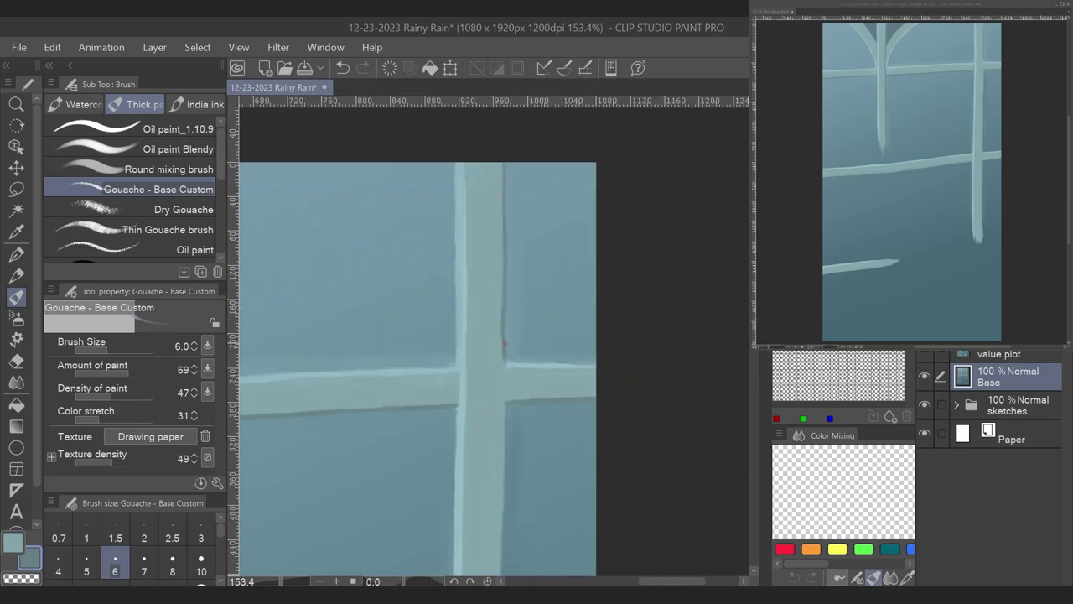
mouse_move(504, 402)
mouse_down()
mouse_move(506, 294)
mouse_move(502, 405)
mouse_up()
drag(501, 446, 503, 489)
key(bracketright)
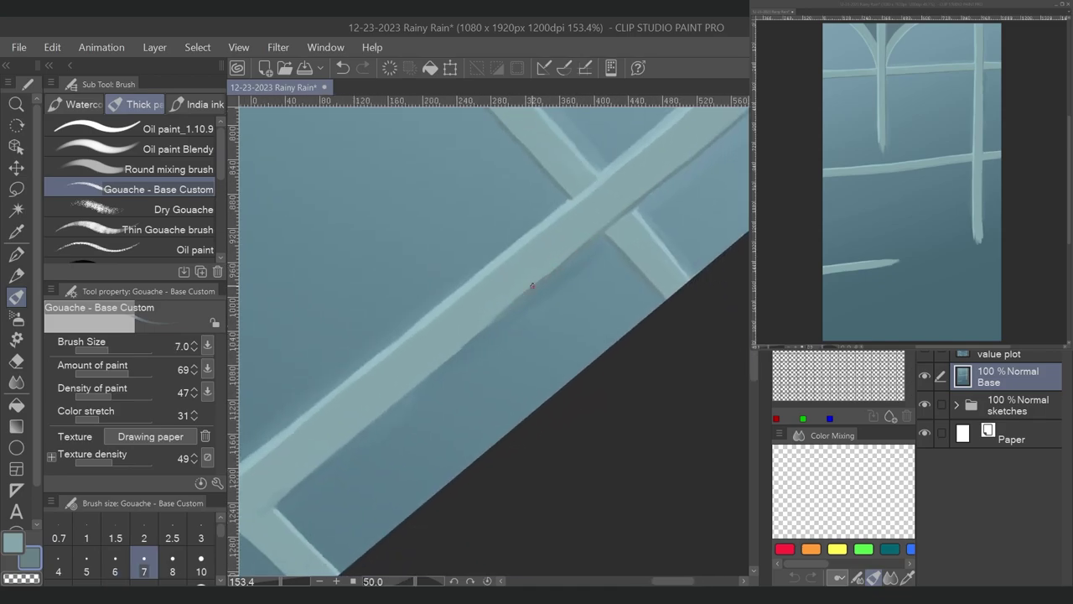
drag(492, 318, 302, 479)
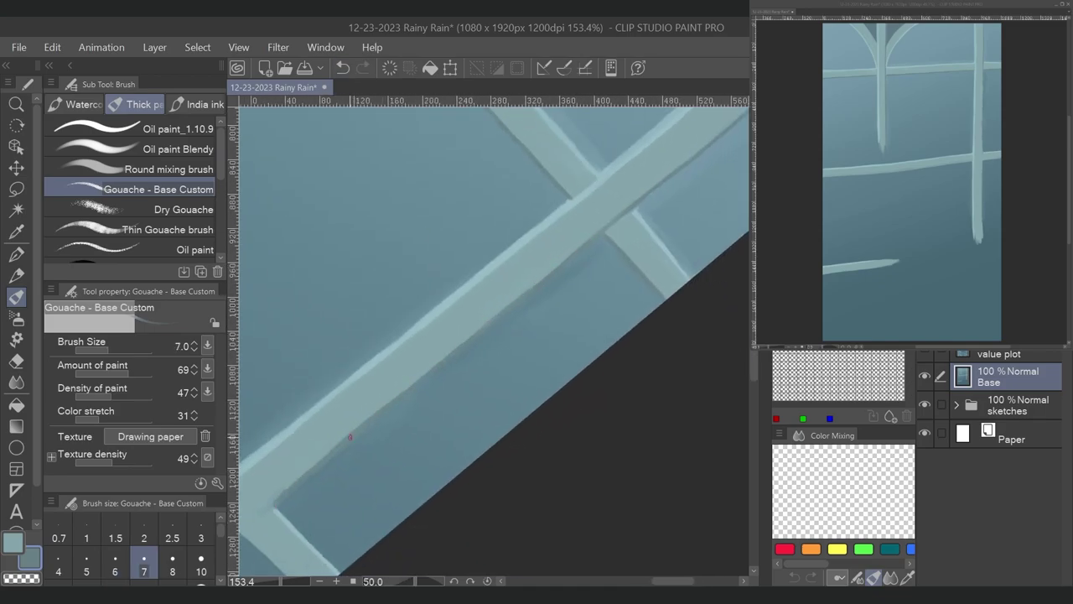
drag(625, 197, 493, 315)
drag(439, 359, 334, 445)
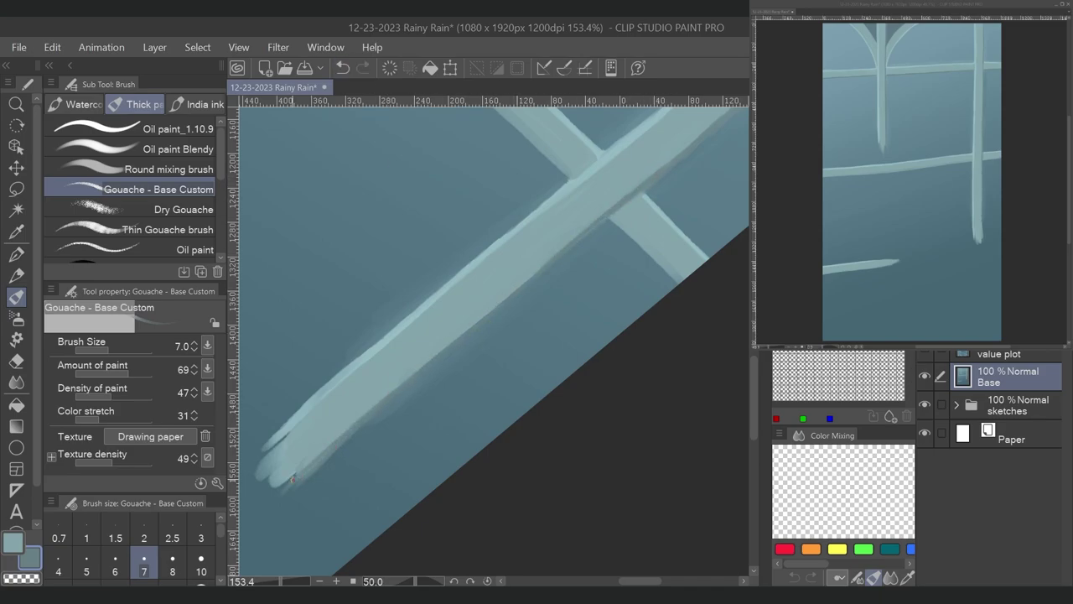
- Clean up the underside of the middle crossbar and give it a thin dark edge across to the right canvas edge
drag(639, 242, 268, 152)
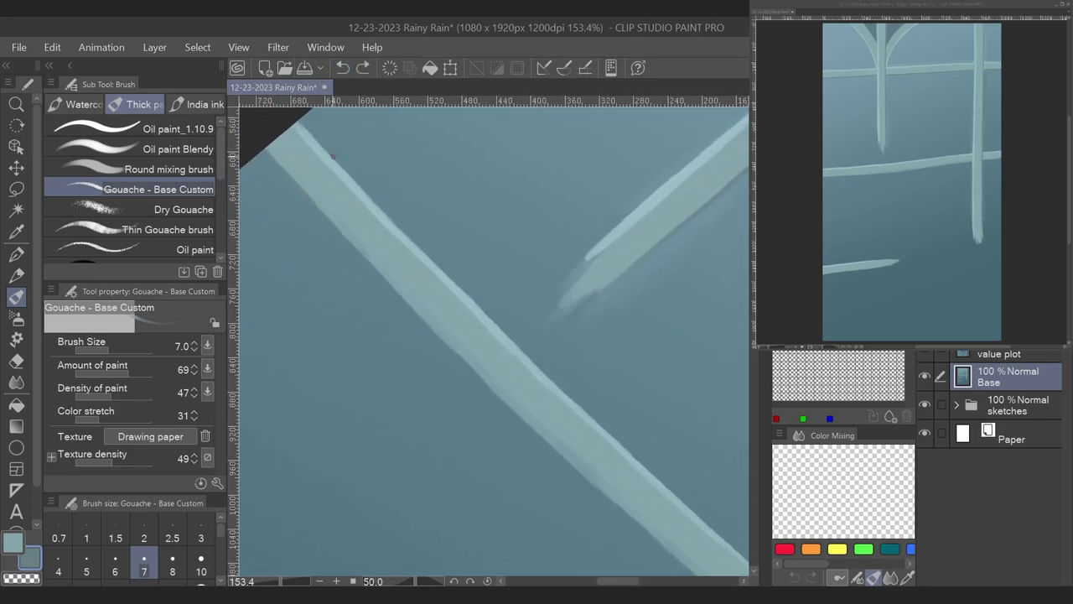
drag(422, 241, 299, 133)
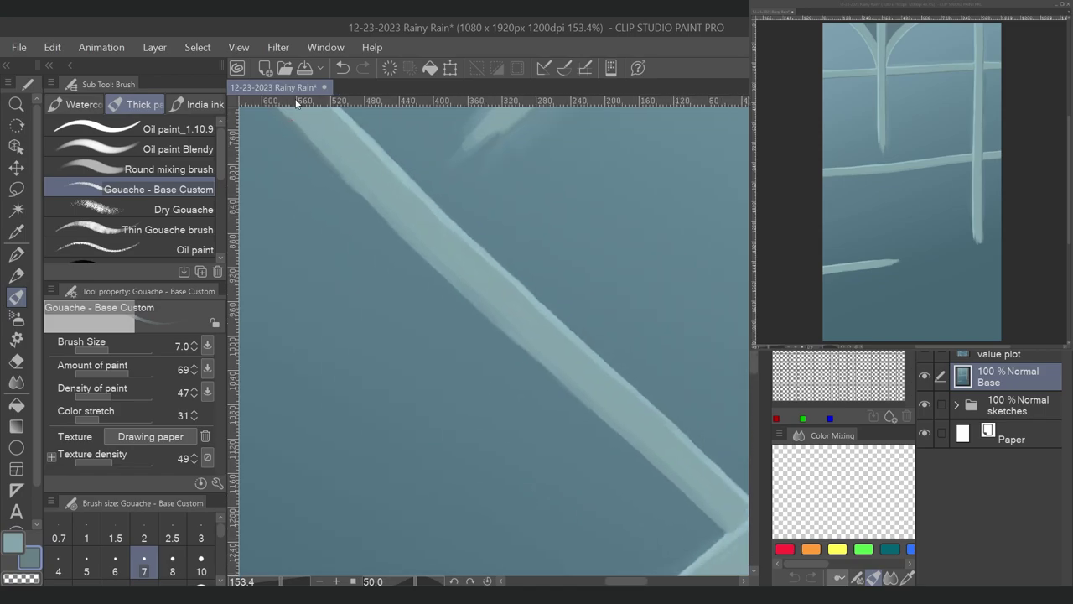
drag(549, 398, 373, 218)
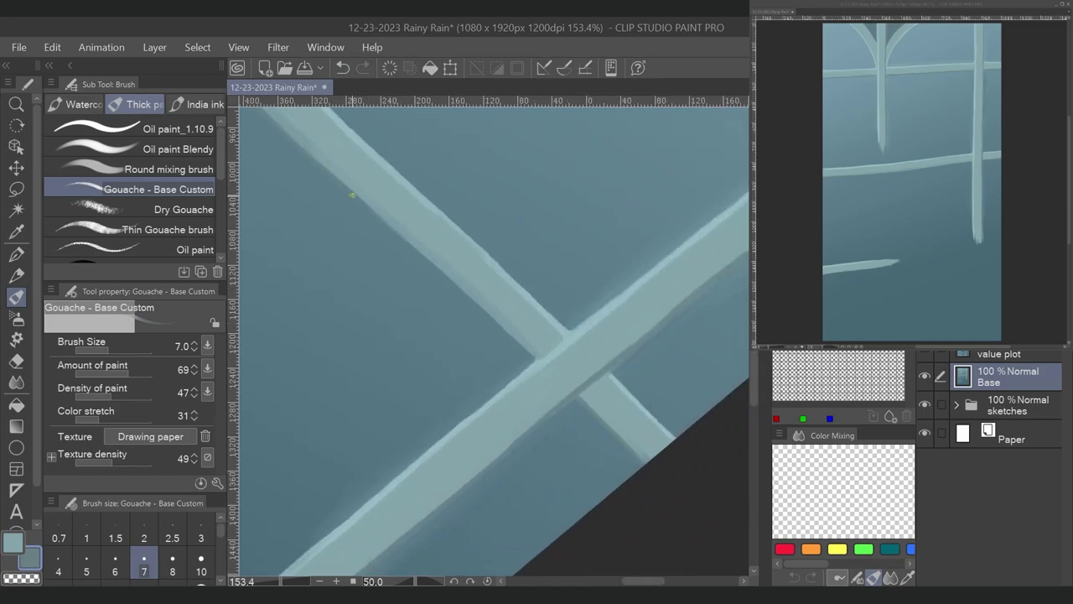
drag(311, 155, 537, 360)
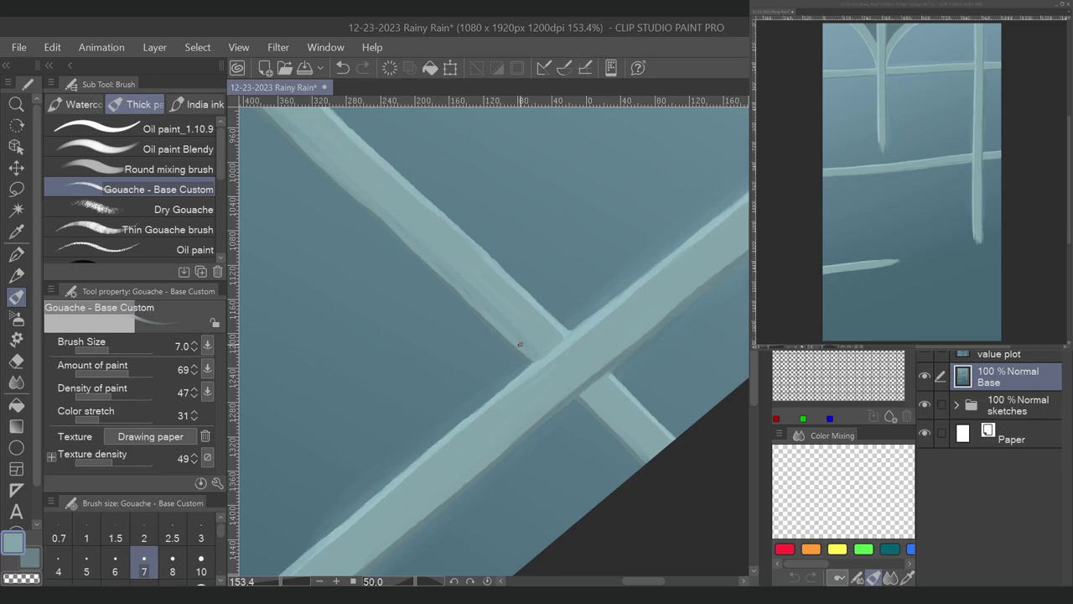
drag(577, 396, 647, 466)
alt+click(574, 402)
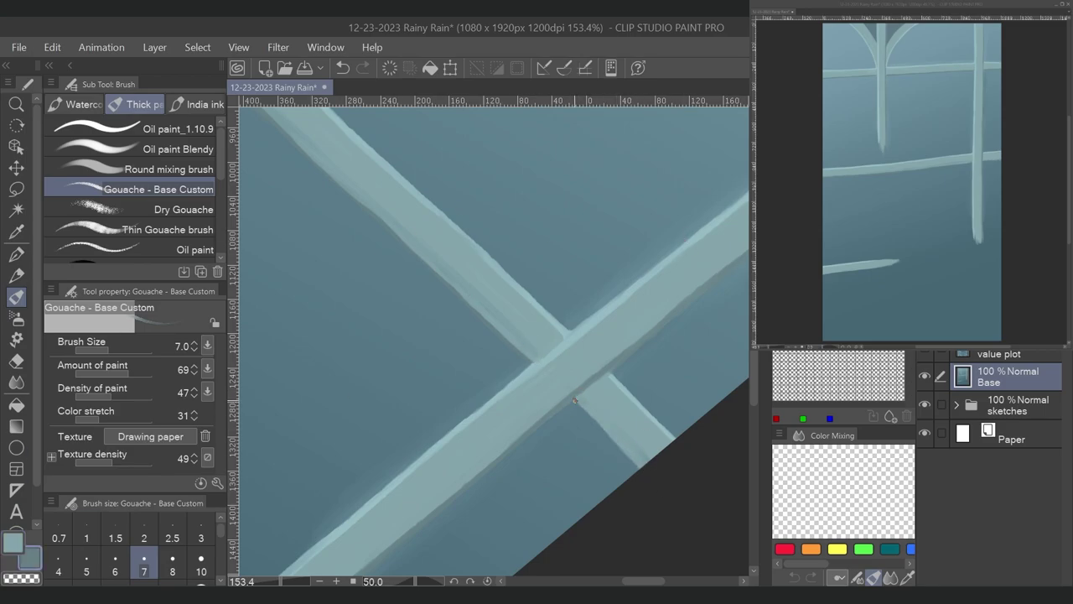
drag(577, 400, 642, 465)
mouse_move(648, 418)
mouse_down()
mouse_move(564, 225)
mouse_move(467, 293)
mouse_up()
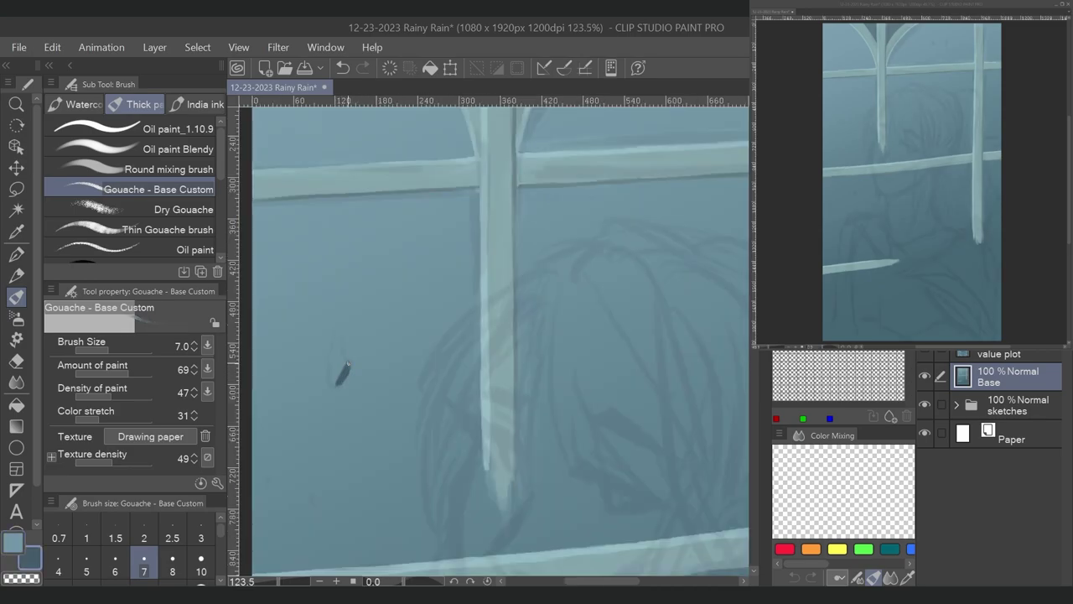
- Paint a large raindrop with a dark rim, light center and thin trail on the glass left of the central bar
alt+click(339, 337)
drag(339, 361, 333, 379)
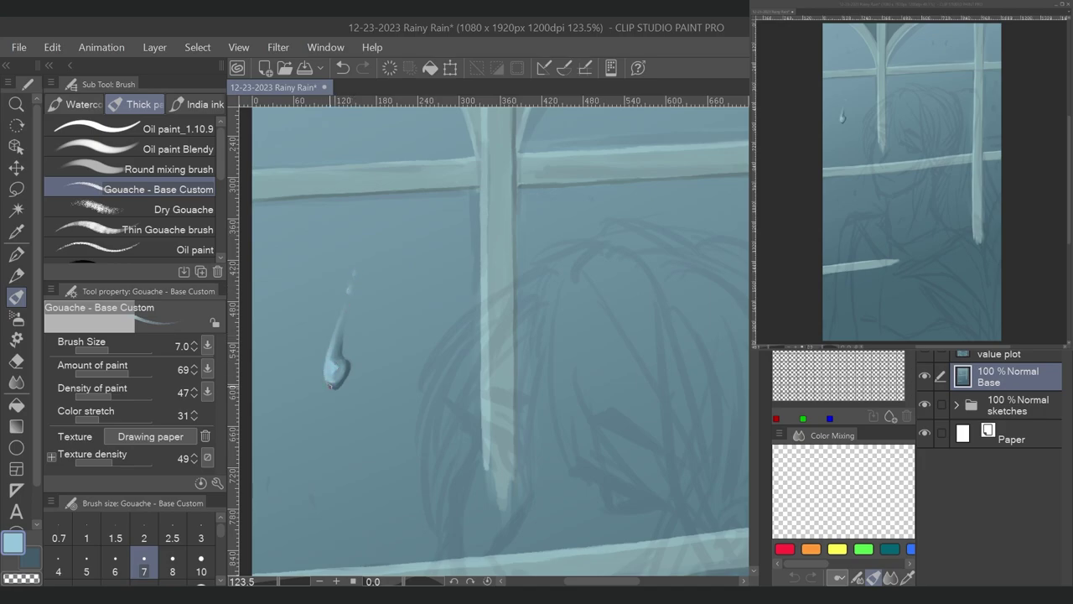
key(bracketleft)
alt+click(354, 272)
- Scatter small dark raindrops with light blue highlights over the left panes, above and below the upper crossbar
mouse_move(312, 503)
mouse_down()
mouse_move(401, 490)
mouse_move(385, 490)
mouse_up()
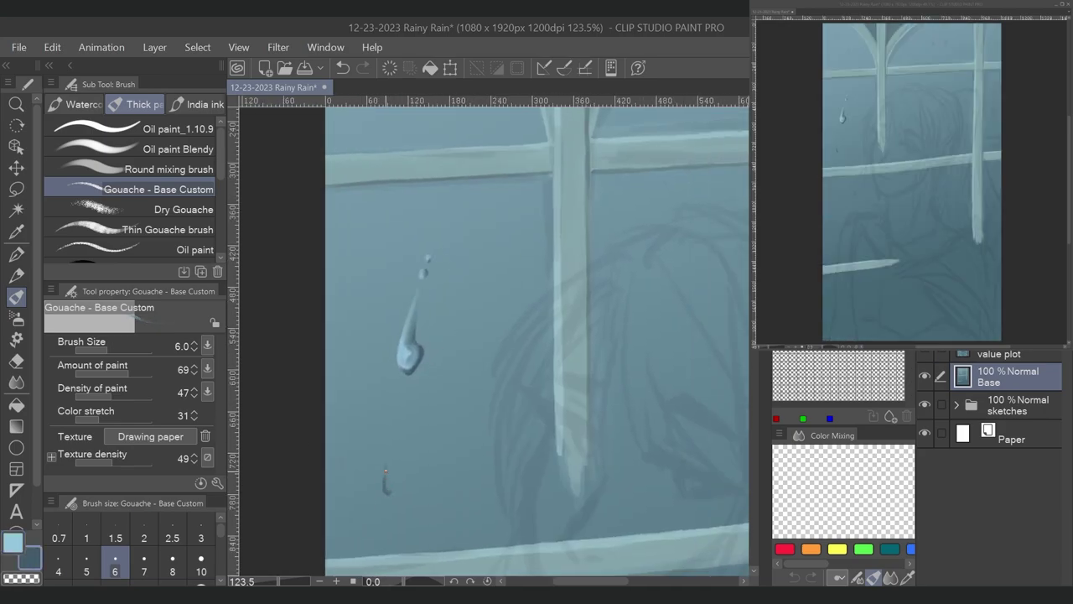
drag(495, 341, 509, 491)
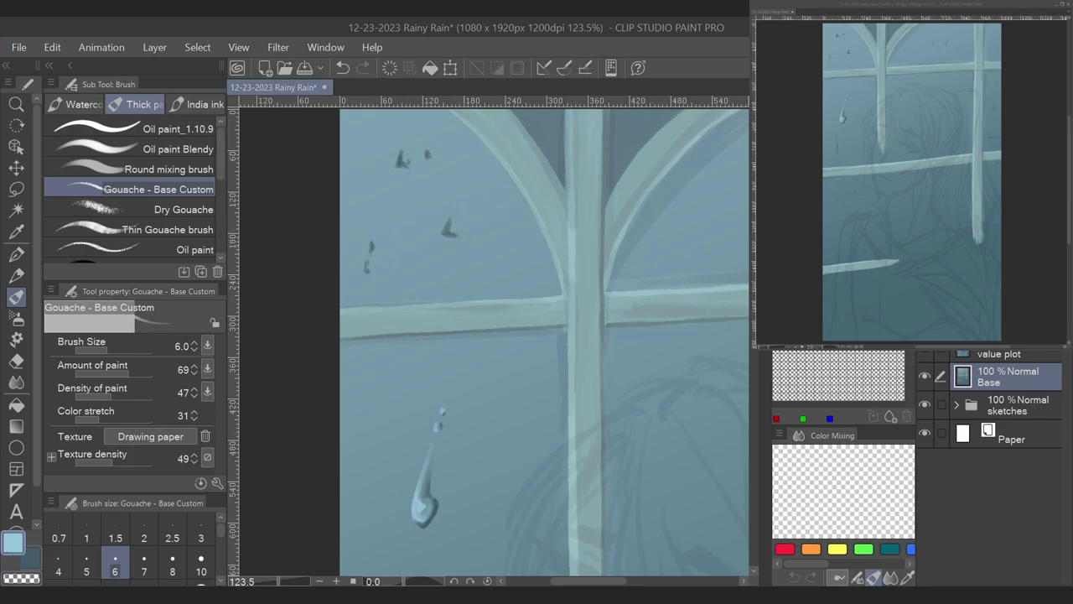
drag(536, 419, 566, 214)
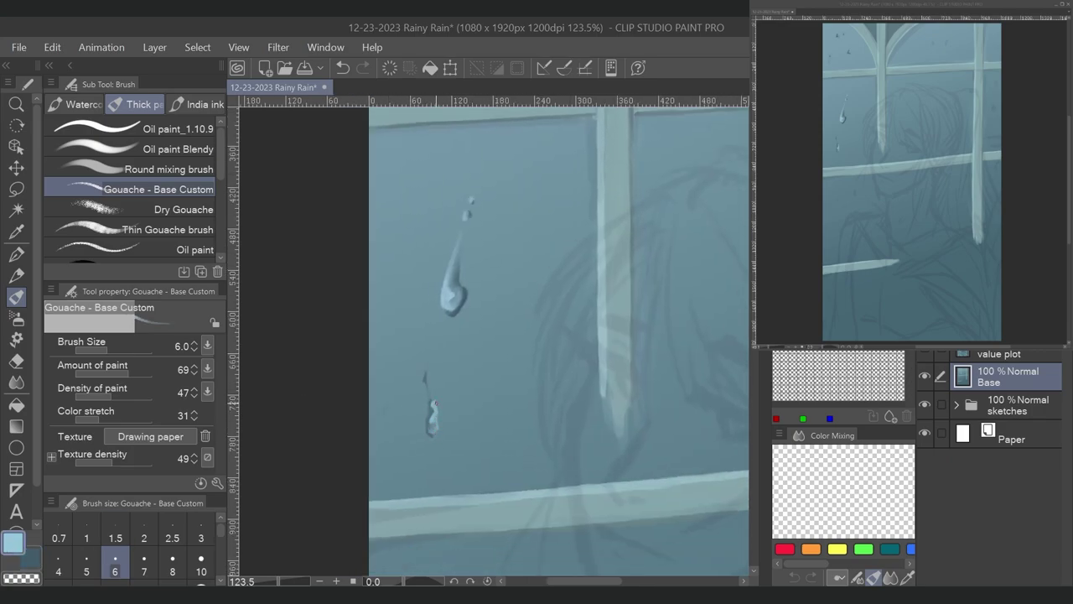
click(449, 396)
click(386, 409)
scroll(608, 407, up, 5)
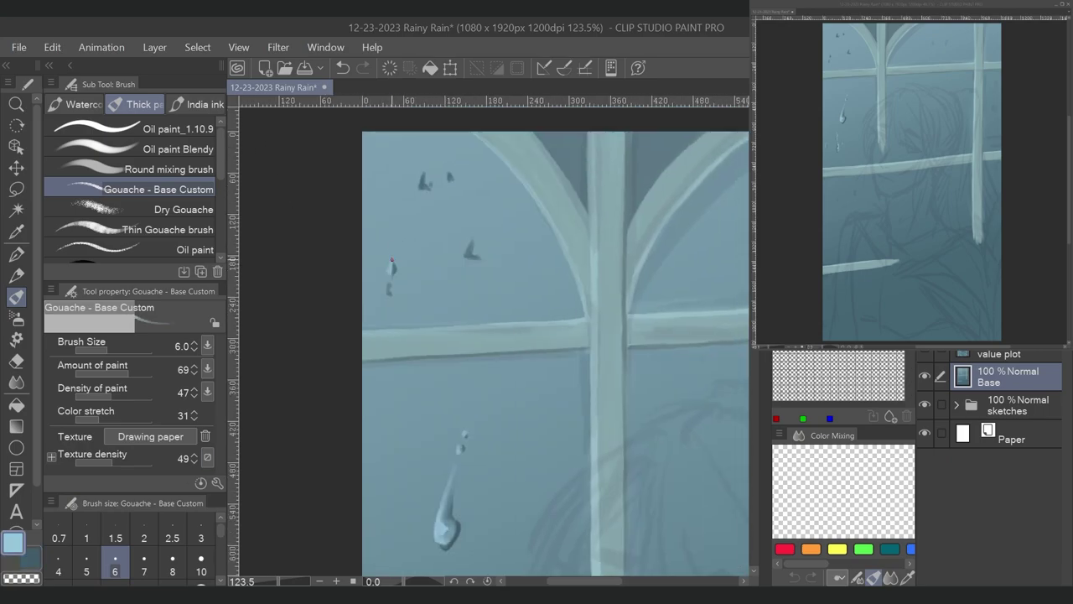
drag(494, 225, 444, 86)
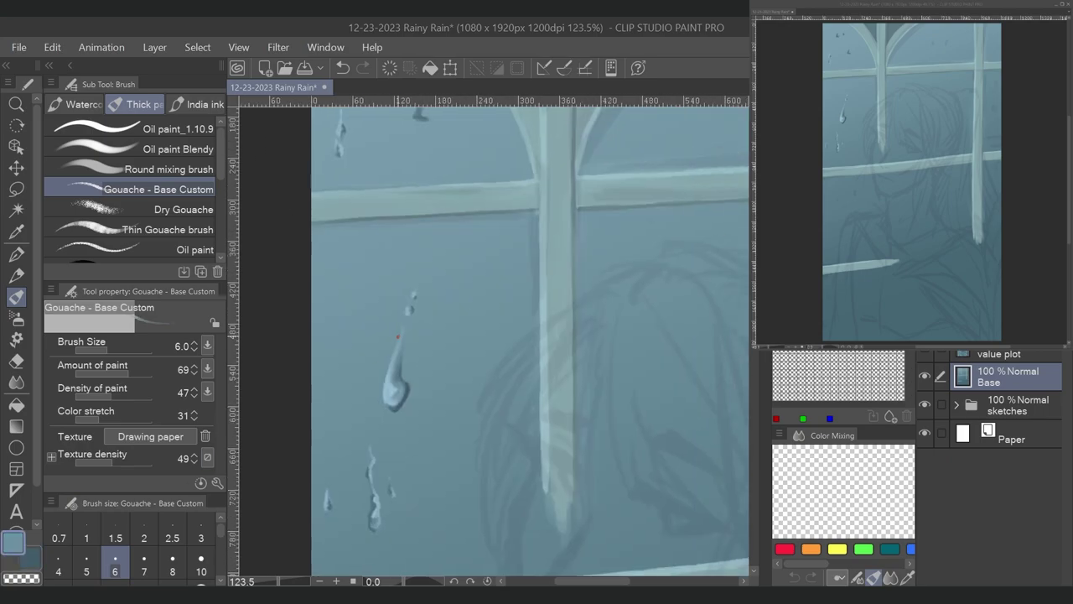
- Blend the large raindrop into the background blue with the Soft airbrush and the Gouache - Base Custom brush
key(b)
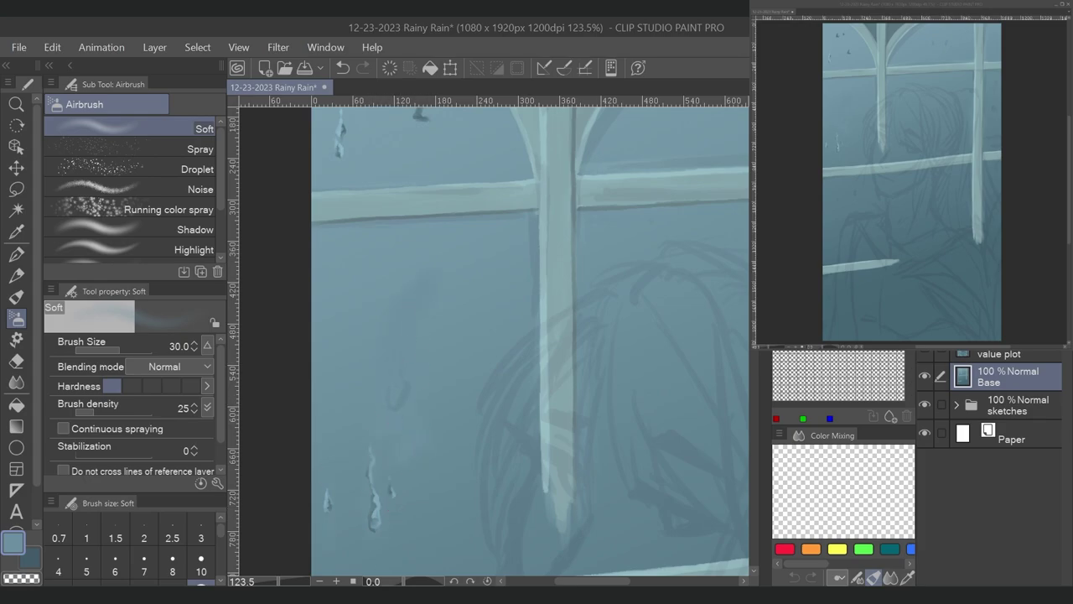
scroll(335, 504, up, 3)
scroll(311, 316, down, 2)
scroll(368, 337, down, 1)
key(b)
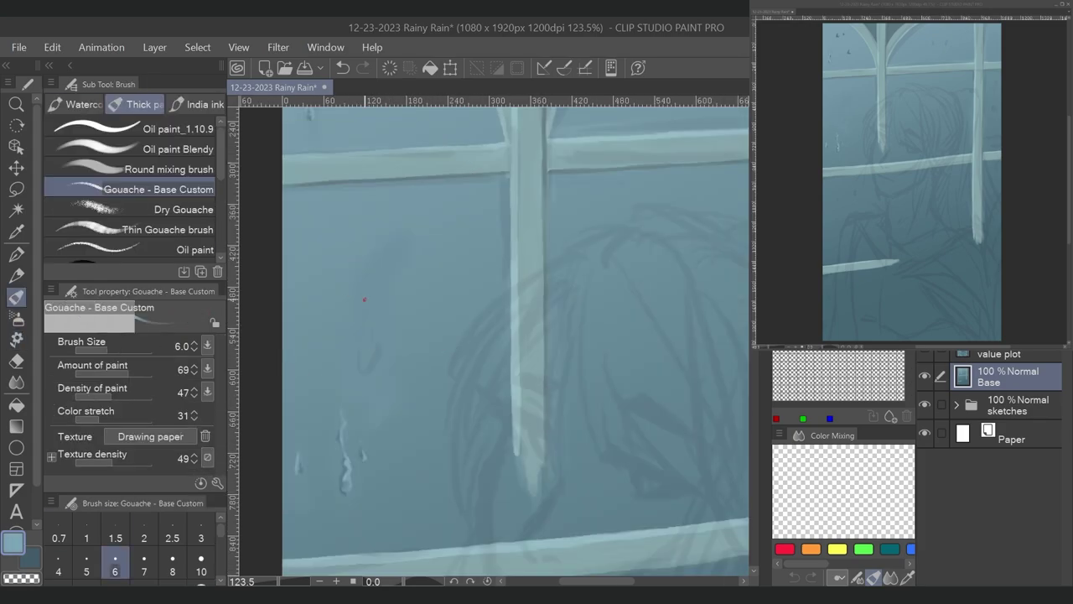
alt+click(369, 362)
drag(366, 367, 375, 345)
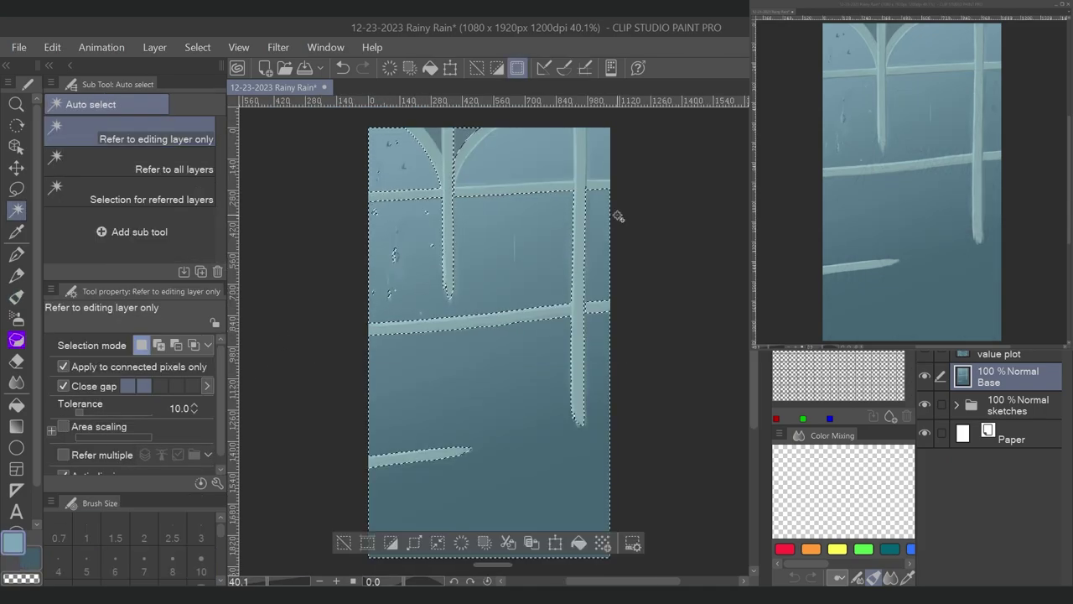
- Spray faint rain streaks over the selected window glass with the 雨 風無し decoration brush at 33 brush density
key(b)
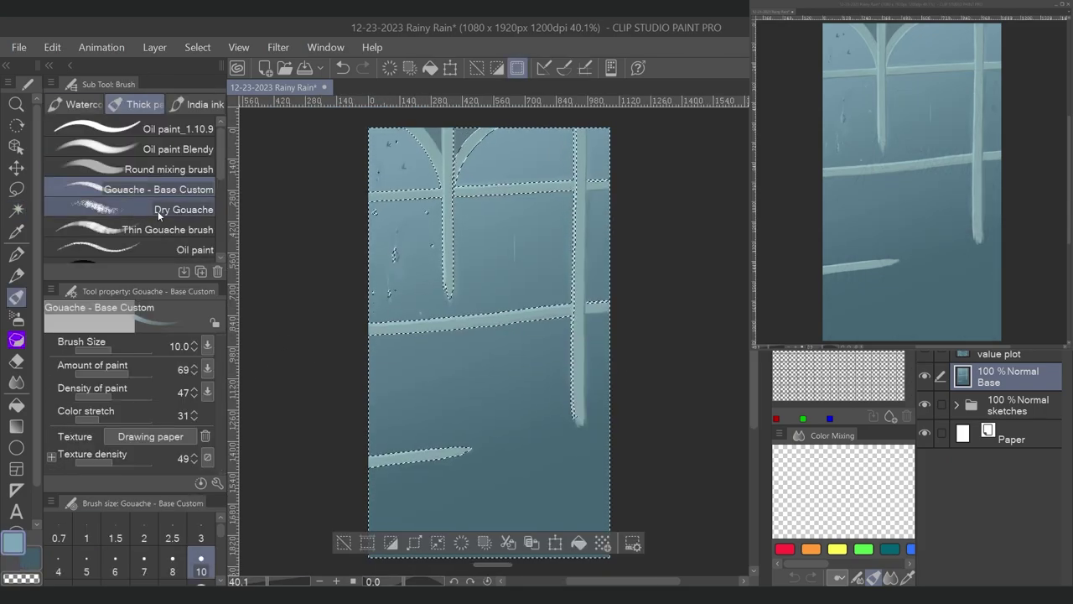
key(b)
key(b)
scroll(183, 445, down, 3)
scroll(167, 428, up, 3)
drag(134, 434, 101, 434)
key(w)
key(b)
key(b)
key(b)
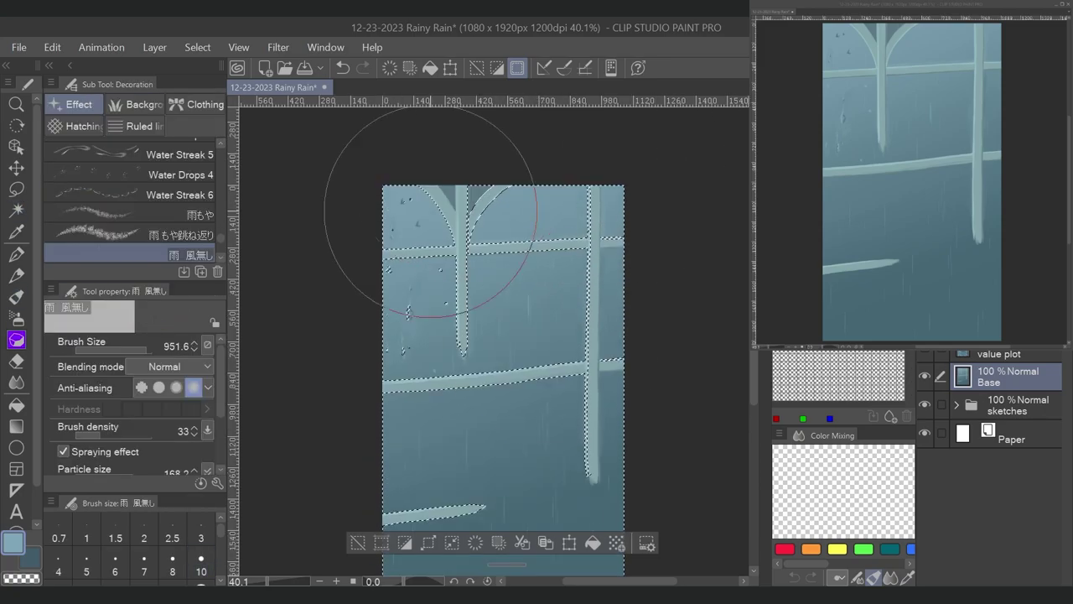
- Add long rain streaks over the selected glass with the 雨 風微弱 brush and fine splashes with the 雨 もや跳ね返り brush
scroll(134, 210, down, 3)
click(176, 195)
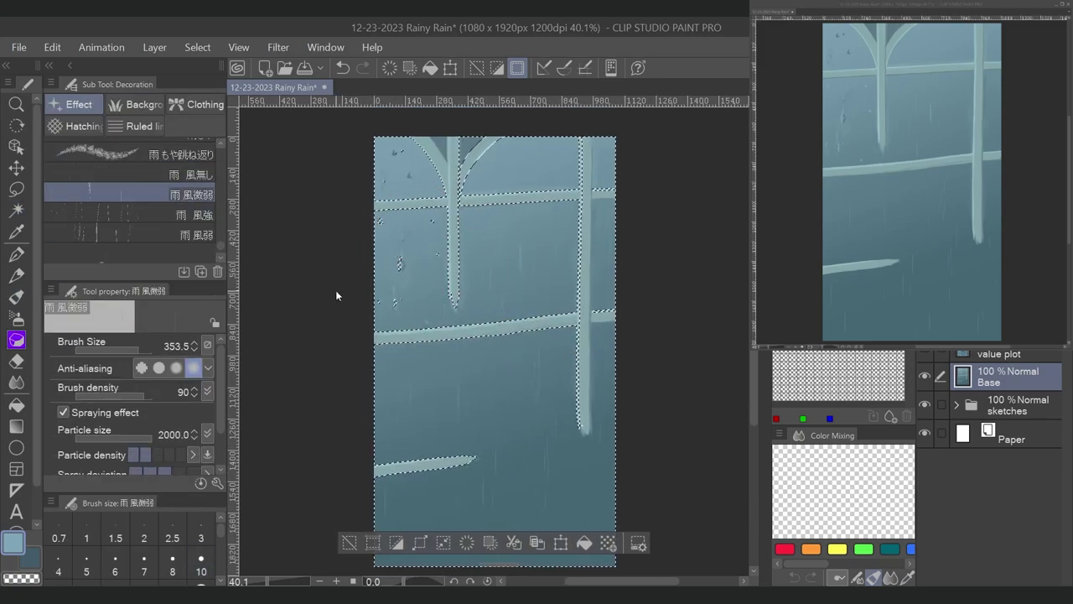
scroll(158, 203, up, 2)
click(134, 242)
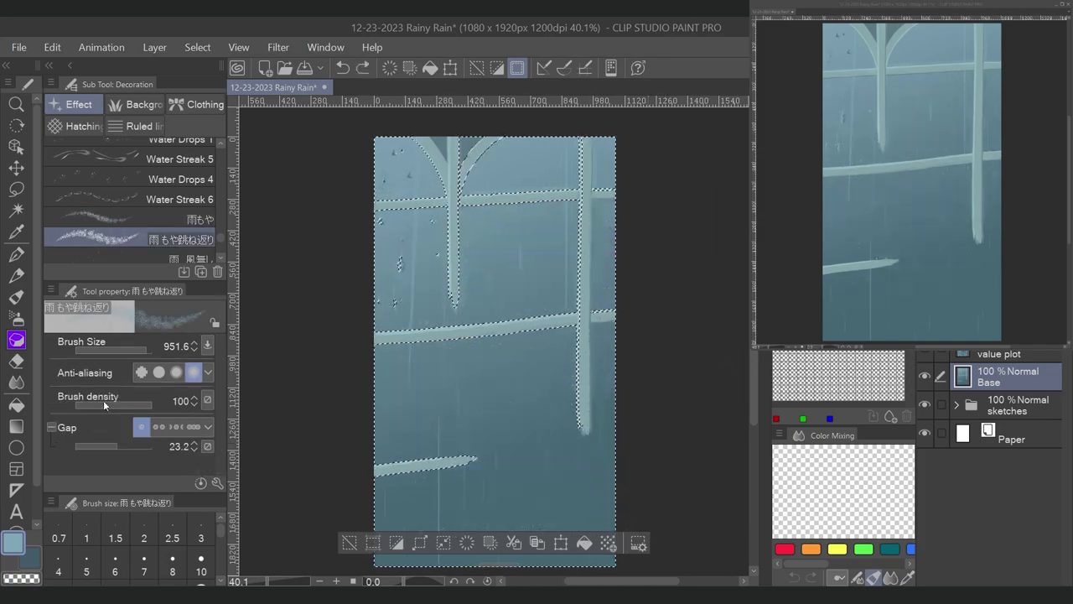
key(p)
- Paint small raindrops with light and dark tones down the lower left panes using Gouache - Base Custom at brush size 10
key(b)
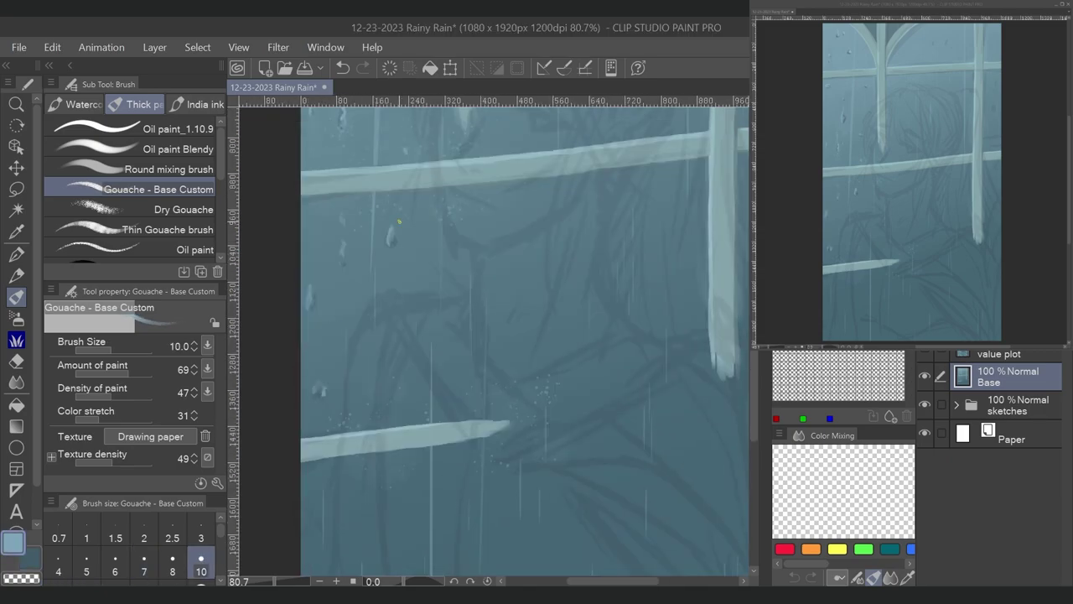
key(x)
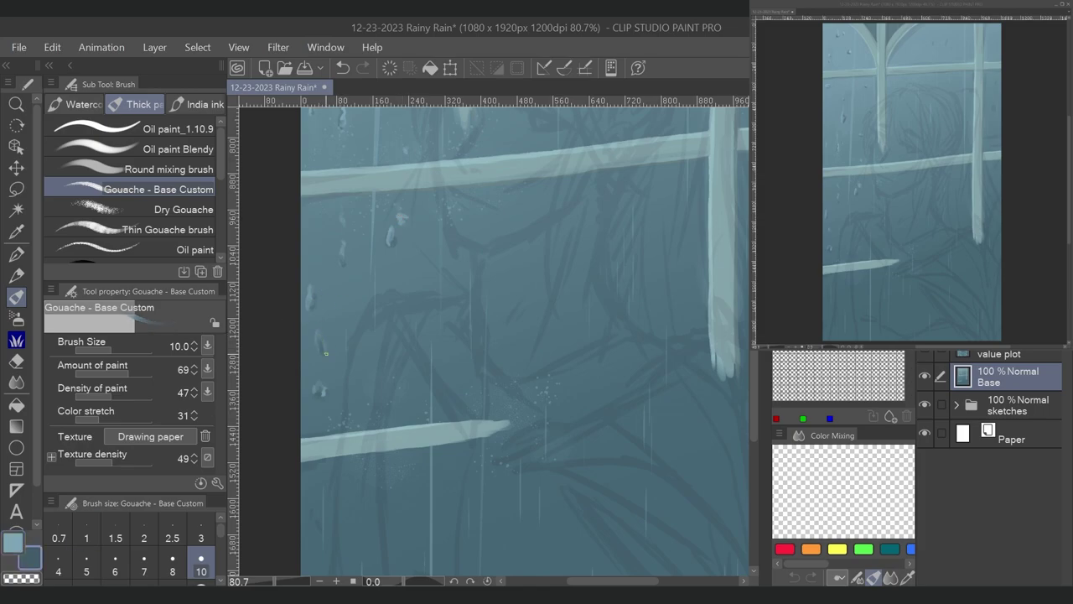
scroll(404, 218, down, 2)
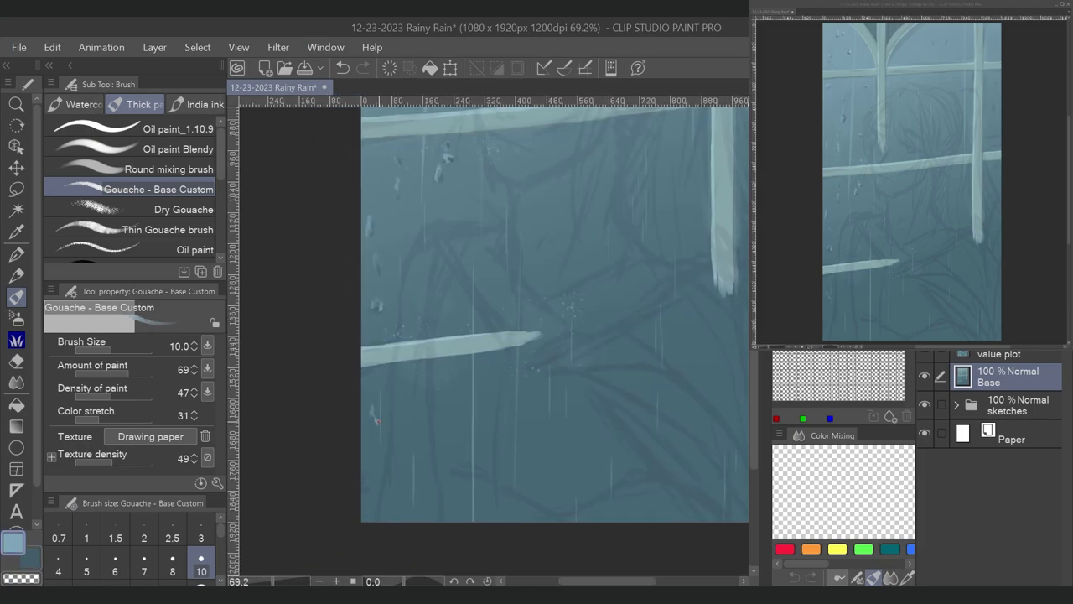
key(x)
- Extend the window's central vertical bar down past the middle crossbar with light blue strokes at brush size 15
scroll(403, 336, up, 5)
drag(448, 400, 364, 292)
key(bracketright)
drag(358, 345, 364, 514)
drag(364, 438, 372, 508)
drag(298, 117, 319, 241)
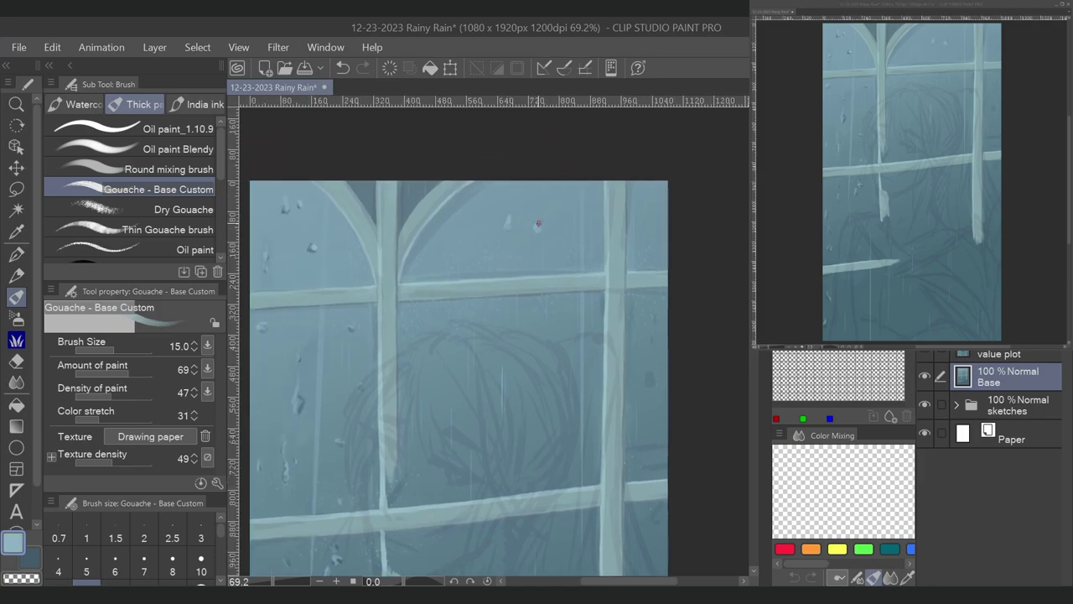
- Paint raindrops on the panes between the central and right vertical bars, alternating the light and dark blue tones
key(x)
drag(541, 208, 544, 198)
key(x)
click(444, 262)
key(x)
key(x)
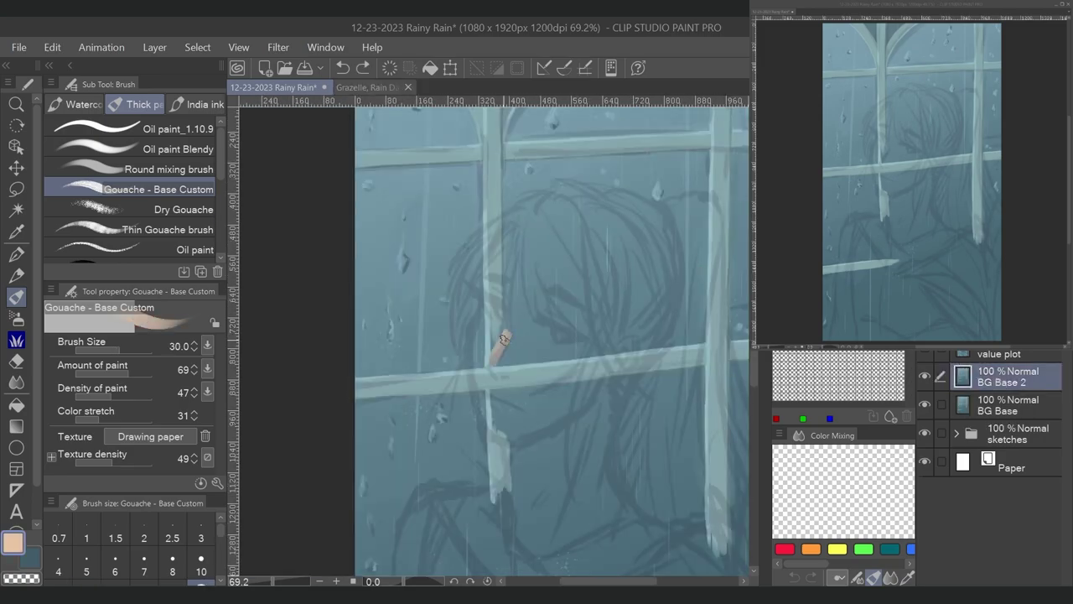
- Block in the figure's face, neck, chest and shoulders with peach skin tones on the BG Base 2 layer, starting at brush size 30
drag(494, 318, 494, 373)
mouse_move(496, 300)
mouse_down()
mouse_move(472, 333)
mouse_move(496, 295)
mouse_move(492, 268)
mouse_move(507, 295)
mouse_move(536, 300)
mouse_move(512, 270)
mouse_move(533, 259)
mouse_move(511, 228)
mouse_move(505, 265)
mouse_move(506, 241)
mouse_move(537, 248)
mouse_up()
key(bracketright)
key(bracketleft)
mouse_move(486, 343)
mouse_down()
mouse_move(491, 426)
mouse_move(505, 441)
mouse_move(566, 413)
mouse_up()
mouse_move(489, 428)
mouse_down()
mouse_move(508, 473)
mouse_move(490, 496)
mouse_move(442, 491)
mouse_move(415, 510)
mouse_up()
mouse_move(537, 270)
mouse_down()
mouse_move(557, 323)
mouse_move(602, 277)
mouse_move(608, 323)
mouse_move(593, 385)
mouse_move(633, 343)
mouse_move(616, 415)
mouse_move(646, 355)
mouse_move(608, 491)
mouse_move(650, 523)
mouse_up()
drag(629, 455, 588, 311)
mouse_move(608, 377)
mouse_down()
mouse_move(639, 379)
mouse_move(582, 430)
mouse_move(407, 387)
mouse_move(372, 363)
mouse_move(416, 301)
mouse_move(439, 296)
mouse_move(404, 319)
mouse_move(393, 347)
mouse_move(377, 537)
mouse_up()
drag(777, 321, 711, 342)
mouse_move(620, 359)
mouse_down()
mouse_move(641, 373)
mouse_move(675, 482)
mouse_up()
drag(428, 168, 475, 306)
mouse_move(475, 352)
mouse_down()
mouse_move(474, 306)
mouse_move(505, 320)
mouse_move(506, 281)
mouse_move(554, 285)
mouse_up()
mouse_move(481, 356)
mouse_down()
mouse_move(523, 391)
mouse_move(476, 406)
mouse_move(477, 359)
mouse_move(489, 387)
mouse_move(508, 230)
mouse_move(528, 307)
mouse_move(510, 322)
mouse_move(531, 370)
mouse_move(499, 376)
mouse_move(481, 404)
mouse_move(538, 309)
mouse_move(558, 343)
mouse_move(503, 356)
mouse_up()
key(bracketright)
key(bracketright)
mouse_move(570, 331)
mouse_down()
mouse_move(576, 410)
mouse_move(531, 367)
mouse_move(559, 407)
mouse_move(494, 391)
mouse_move(521, 489)
mouse_move(464, 416)
mouse_move(408, 426)
mouse_move(451, 444)
mouse_move(493, 503)
mouse_move(560, 446)
mouse_move(505, 355)
mouse_up()
- Select the painted skin area on BG Base 2 by its color and display the value plot layer as a shading reference
scroll(505, 355, up, 1)
key(w)
click(731, 477)
click(925, 350)
click(925, 350)
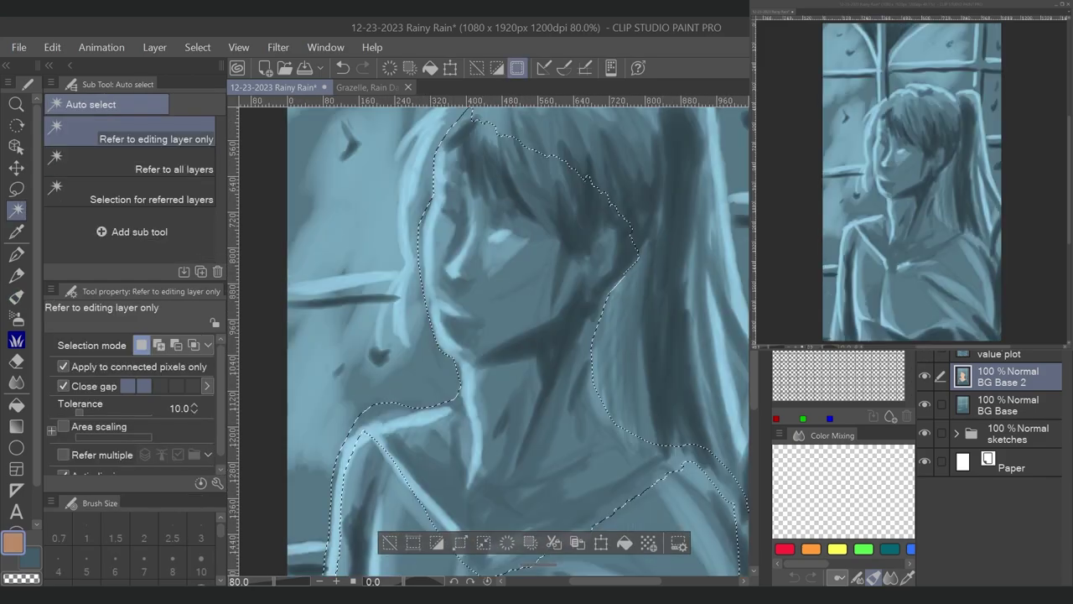
click(936, 348)
click(1007, 377)
- Paint broad tan shadows across the hairline and the side of the face inside the selection with Gouache - Base Custom
key(b)
drag(486, 363, 604, 272)
drag(473, 130, 536, 206)
drag(511, 163, 604, 264)
drag(453, 124, 462, 164)
- Paint finer tan shadows around the facial features, under the jaw and over the collarbones at brush size 20
key(bracketleft)
key(bracketleft)
key(bracketleft)
key(bracketleft)
drag(465, 201, 453, 251)
mouse_move(412, 475)
mouse_down()
mouse_move(426, 341)
mouse_move(482, 339)
mouse_move(471, 393)
mouse_move(467, 360)
mouse_move(511, 410)
mouse_move(587, 396)
mouse_up()
drag(587, 343, 566, 336)
drag(606, 146, 581, 314)
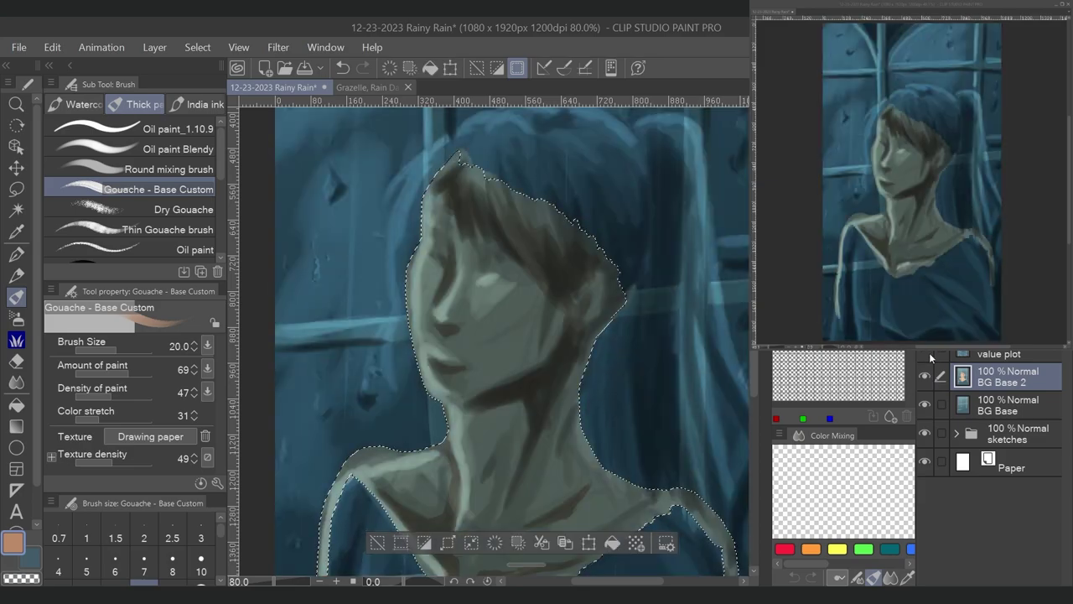
- Paint pale peach highlights along the face edge, neck and shoulders at brush size 25, following the value plot
click(927, 353)
click(927, 352)
click(928, 353)
alt+click(417, 255)
click(928, 353)
key(bracketright)
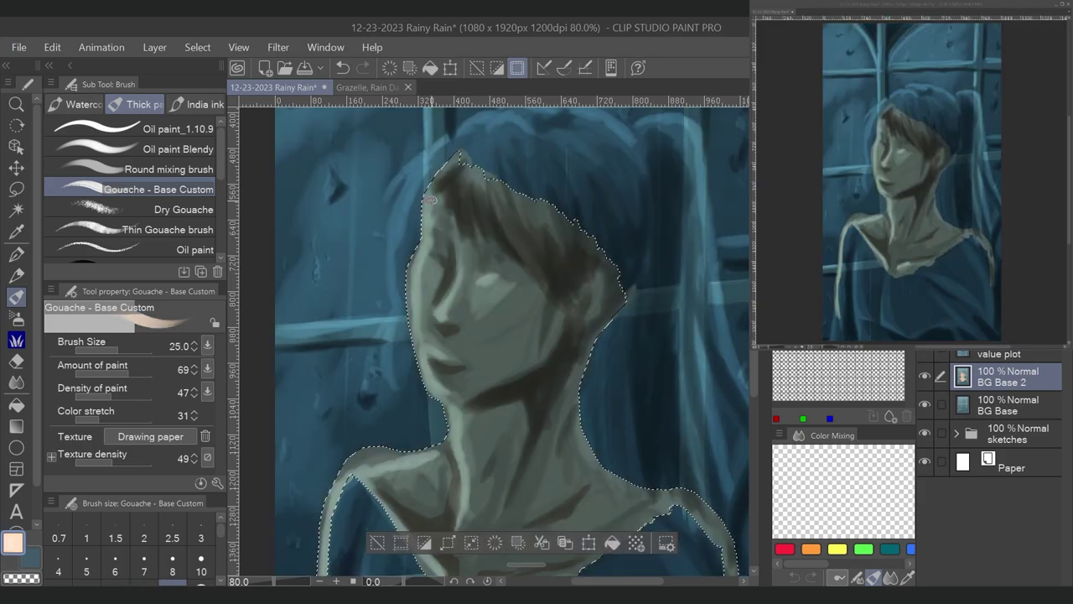
mouse_move(417, 256)
mouse_down()
mouse_move(411, 306)
mouse_move(425, 373)
mouse_up()
drag(453, 461, 411, 369)
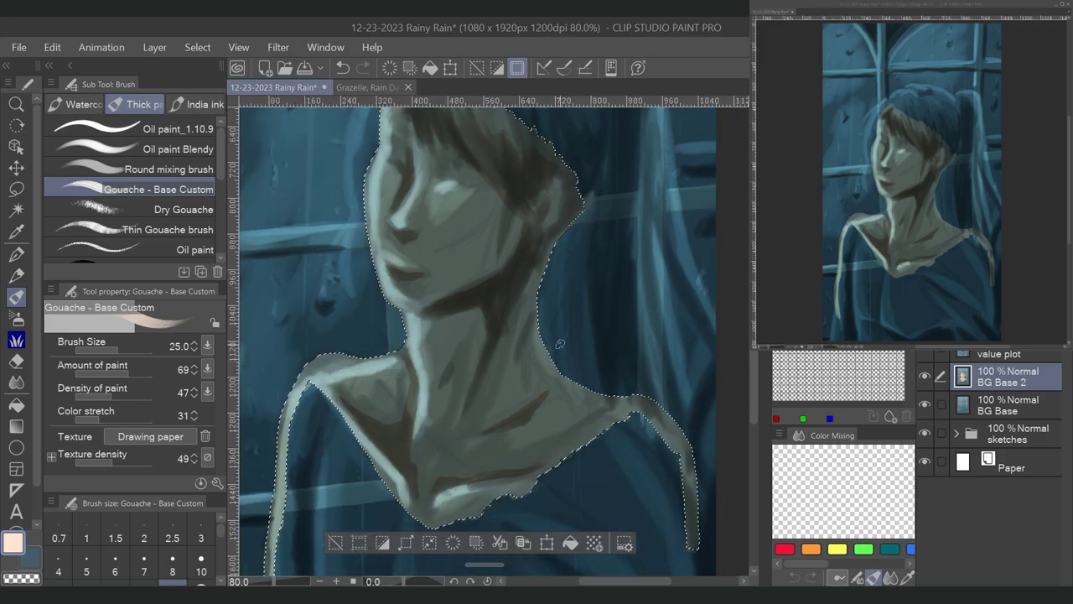
drag(562, 151, 572, 269)
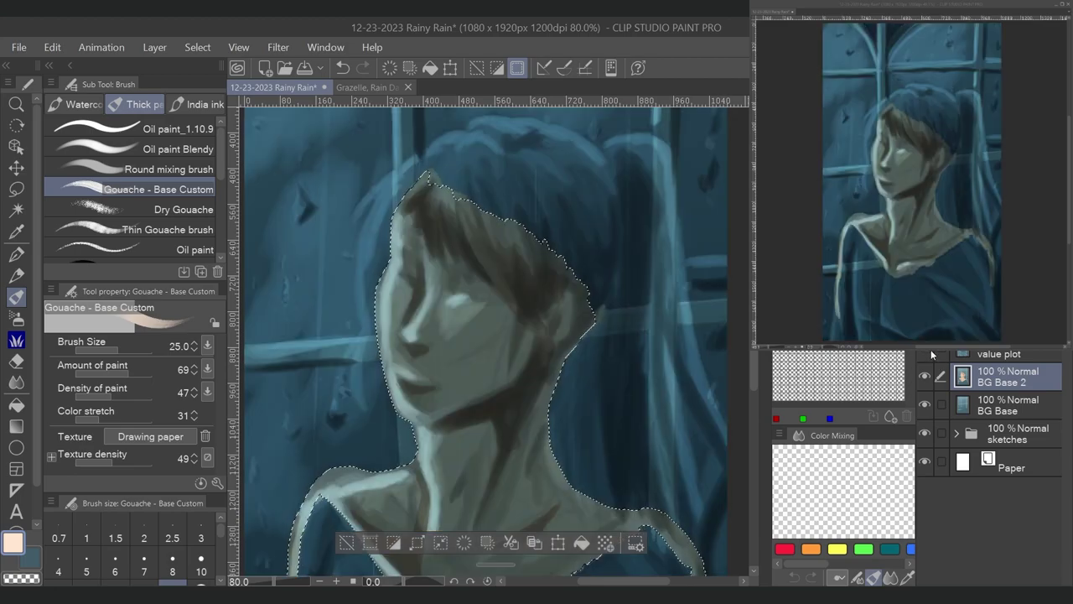
- Sample a darker skin tone and deepen the shading along the hairline, temple and jaw at brush size 25
alt+click(422, 350)
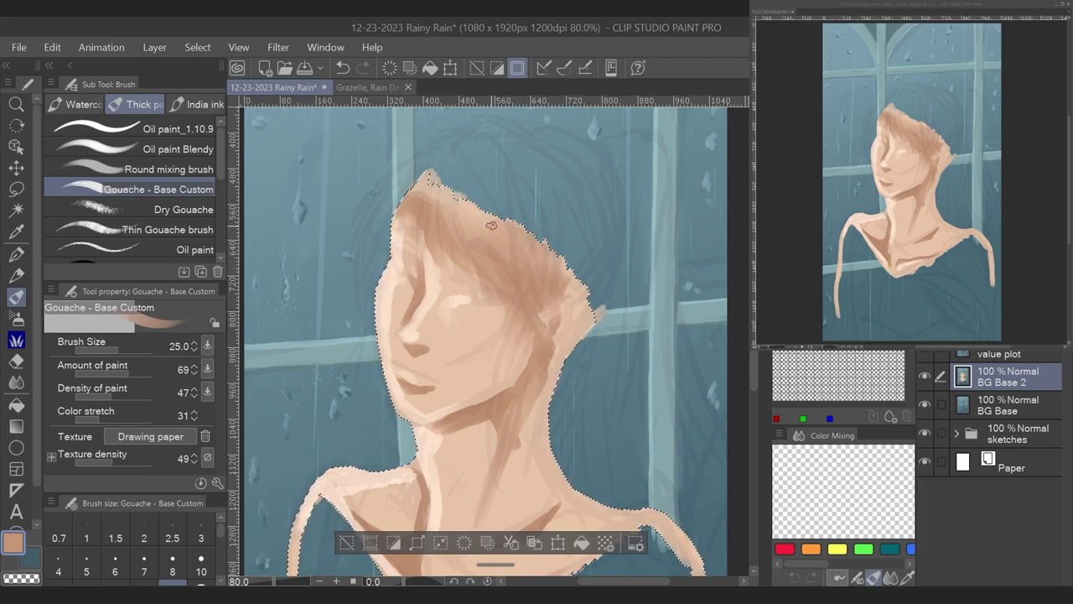
drag(435, 211, 413, 227)
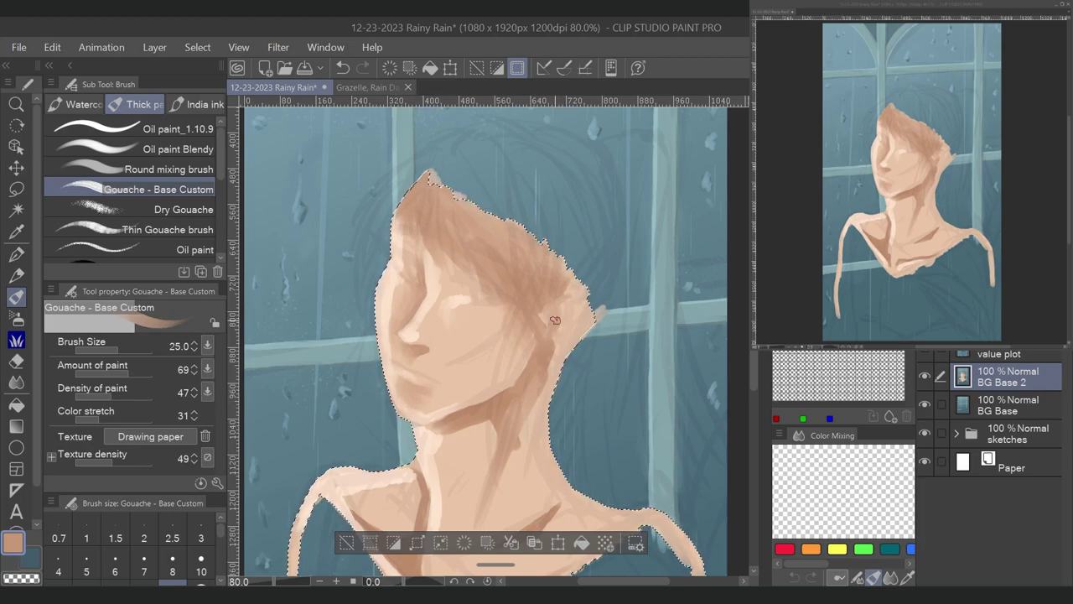
drag(432, 428, 448, 438)
- Blend the neck and collarbone shadows with sampled skin tones at brush size 30 and clear the selection
key(])
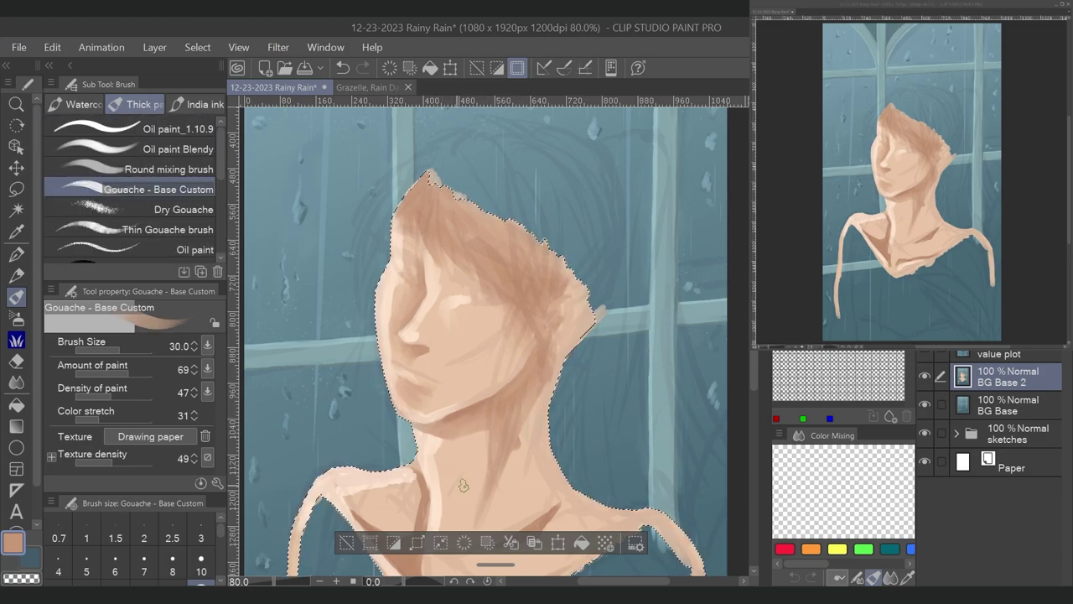
alt+click(455, 442)
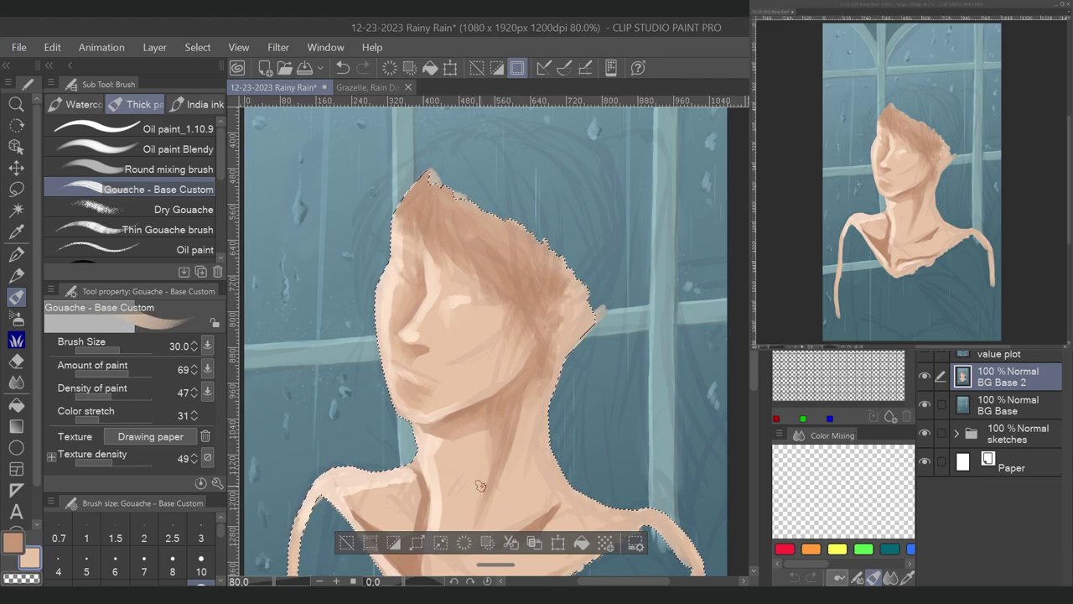
scroll(456, 441, down, 3)
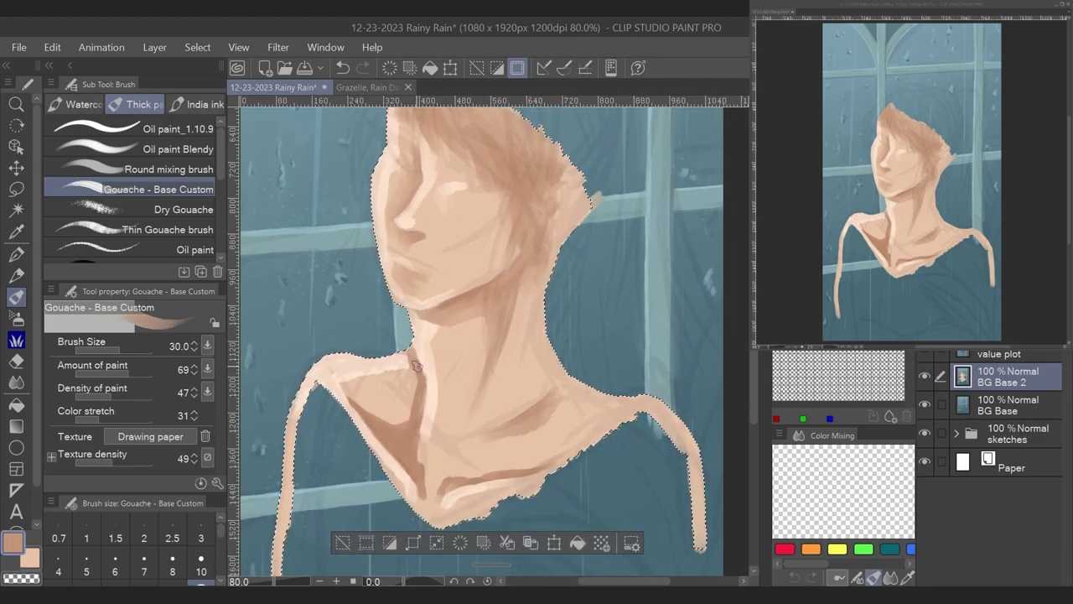
mouse_move(401, 387)
mouse_down()
mouse_move(382, 423)
mouse_move(383, 402)
mouse_move(373, 419)
mouse_move(394, 406)
mouse_move(388, 435)
mouse_up()
mouse_move(401, 359)
mouse_down()
mouse_move(412, 416)
mouse_move(312, 431)
mouse_move(356, 457)
mouse_move(471, 429)
mouse_up()
key(ctrl+d)
key(ctrl+z)
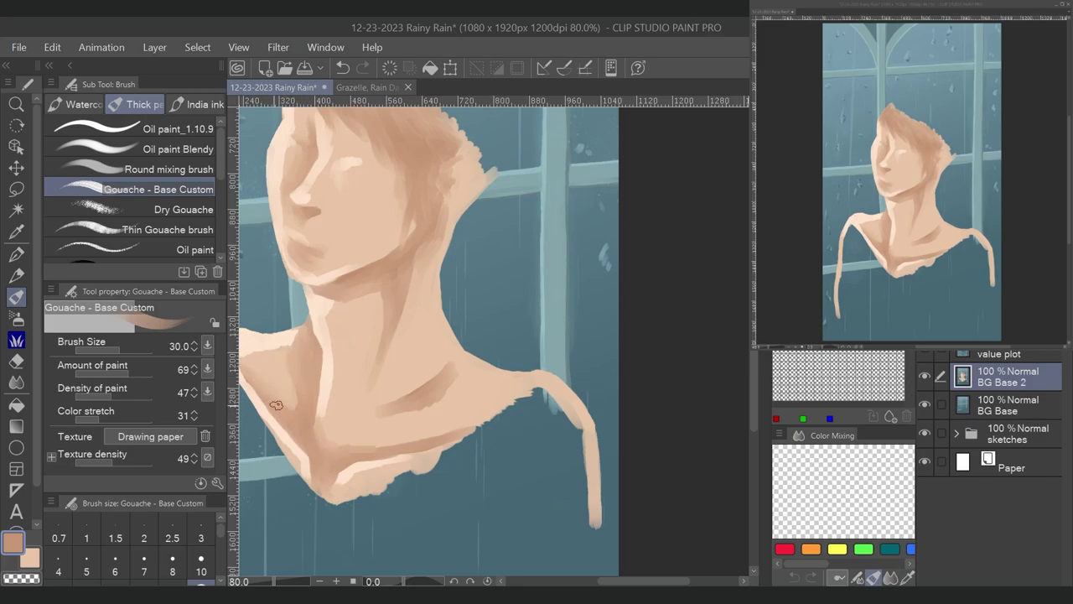
- Strengthen the tan shadows at the neckline point, throat and right collarbone at brush size 40
click(957, 300)
key(bracketright)
alt+click(389, 439)
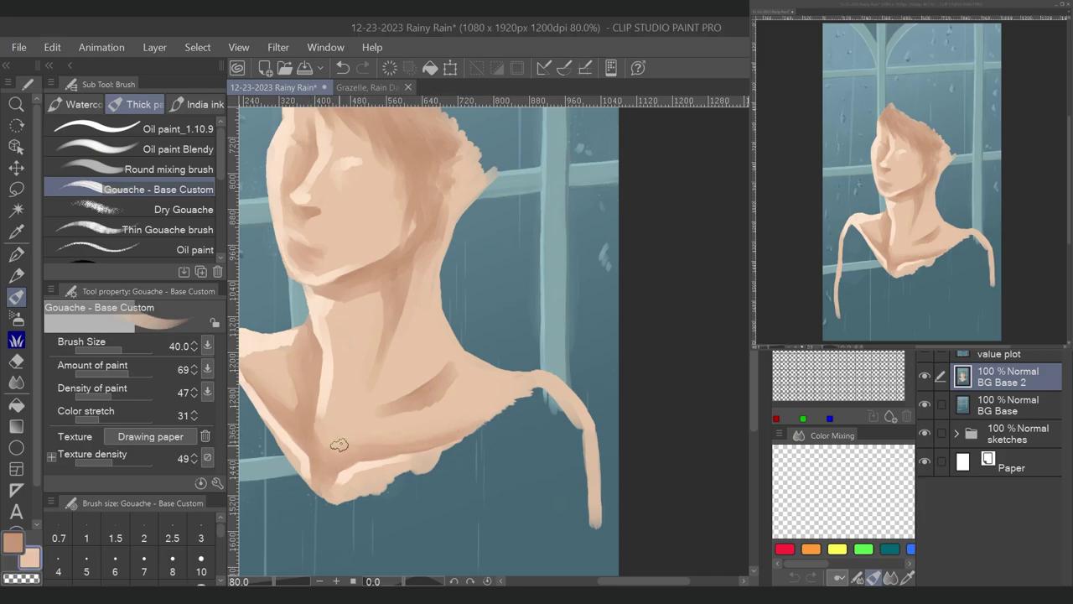
key(x)
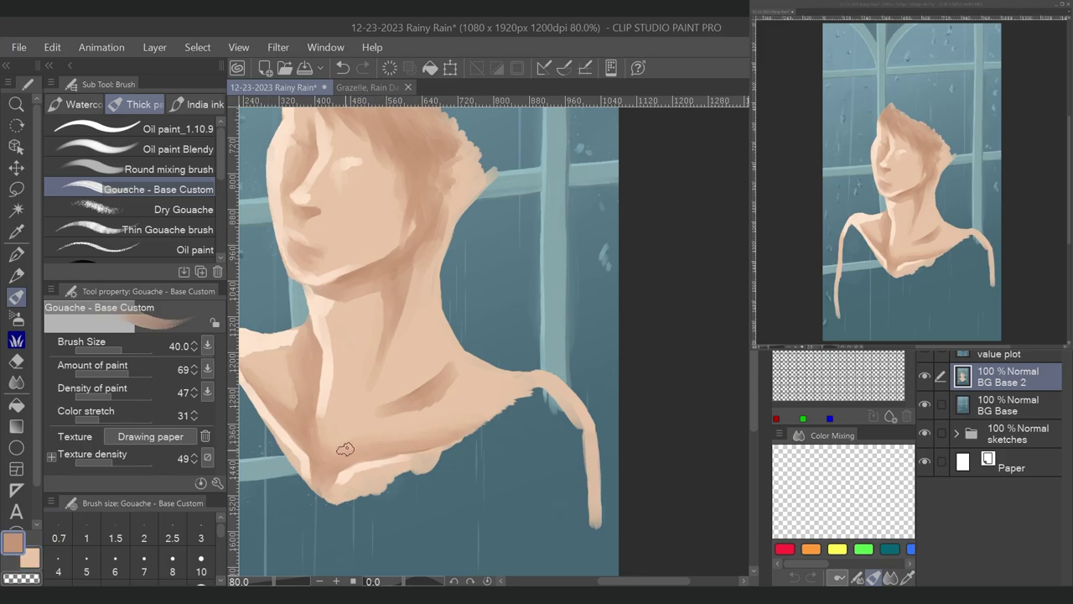
drag(319, 495, 325, 506)
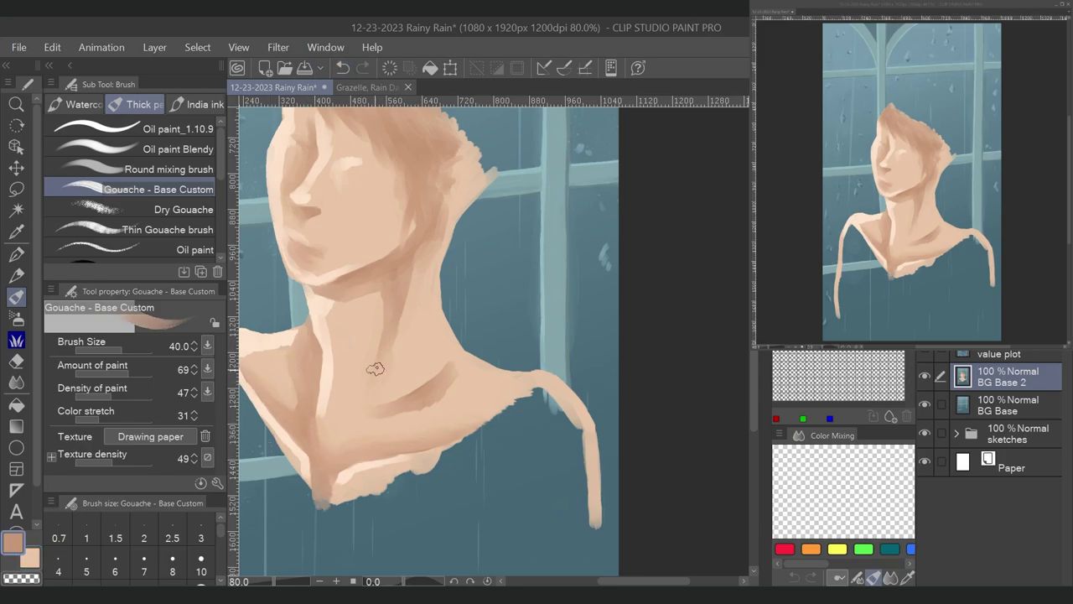
drag(406, 409, 448, 396)
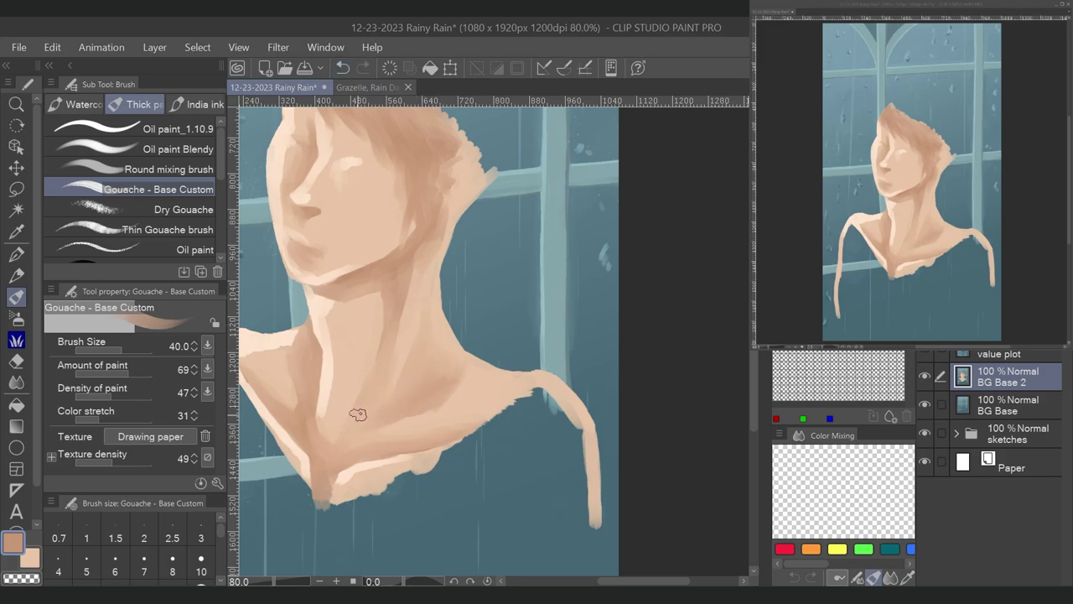
- Blend sampled light and dark skin tones over the throat, the side of the neck and the right collarbone
alt+click(252, 379)
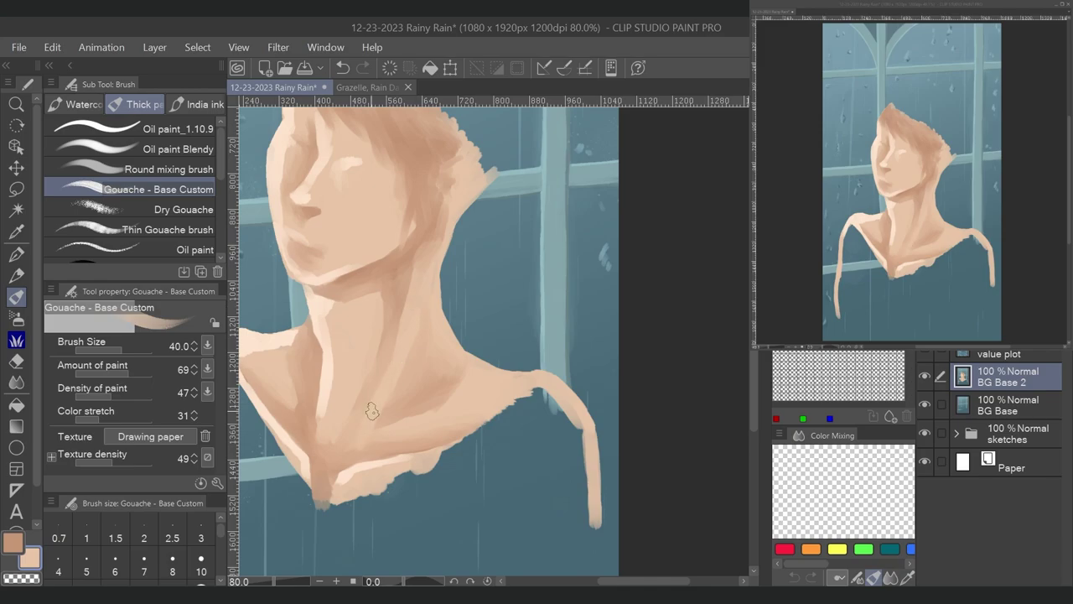
alt+click(339, 354)
mouse_move(336, 429)
mouse_down()
mouse_move(335, 443)
mouse_move(342, 359)
mouse_up()
key(ctrl+z)
mouse_move(408, 365)
mouse_down()
mouse_move(477, 429)
mouse_move(524, 392)
mouse_up()
alt+click(373, 421)
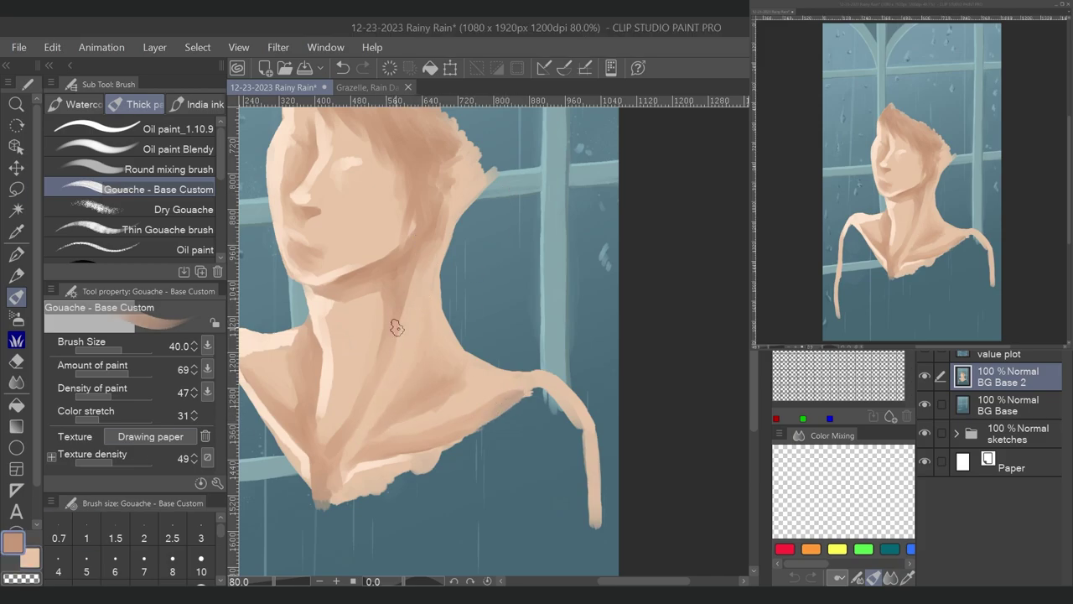
mouse_move(450, 258)
mouse_down()
mouse_move(438, 363)
mouse_move(467, 374)
mouse_up()
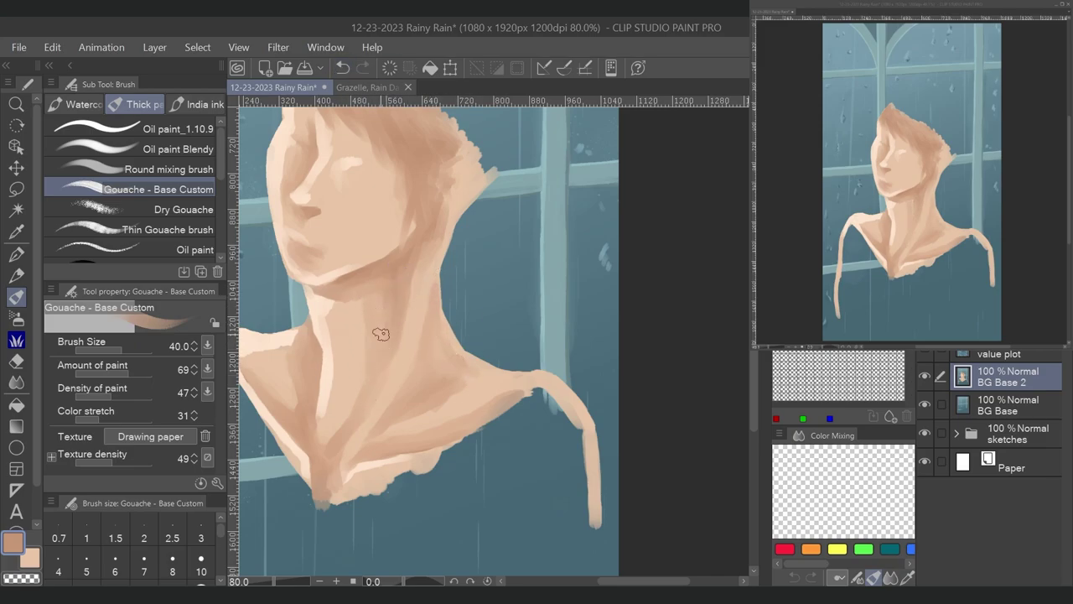
- Refine the light neck tendon with narrow shadow and skin-tone strokes down to the collarbone notch at brush size 25
key(bracketleft)
key(bracketleft)
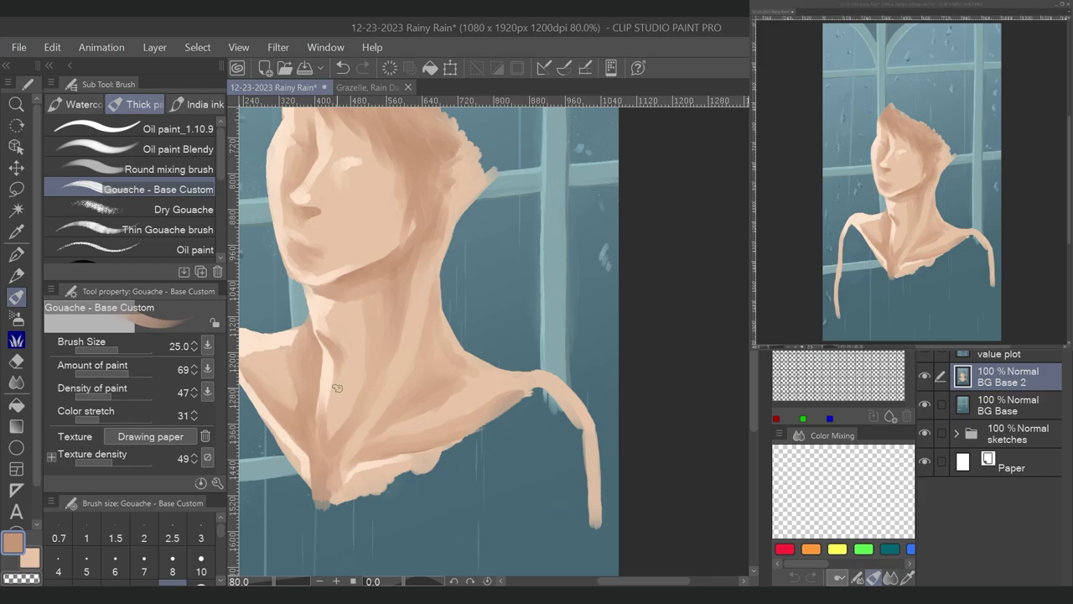
drag(334, 360, 330, 453)
drag(326, 394, 324, 444)
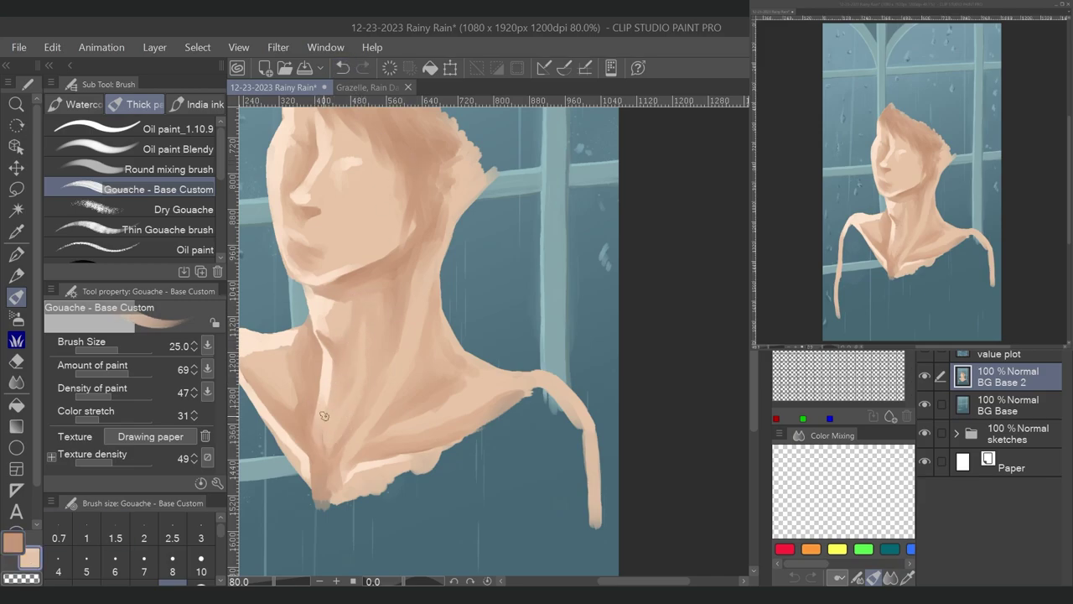
- Try pale peach highlights around the lips at brush size 25
alt+click(474, 366)
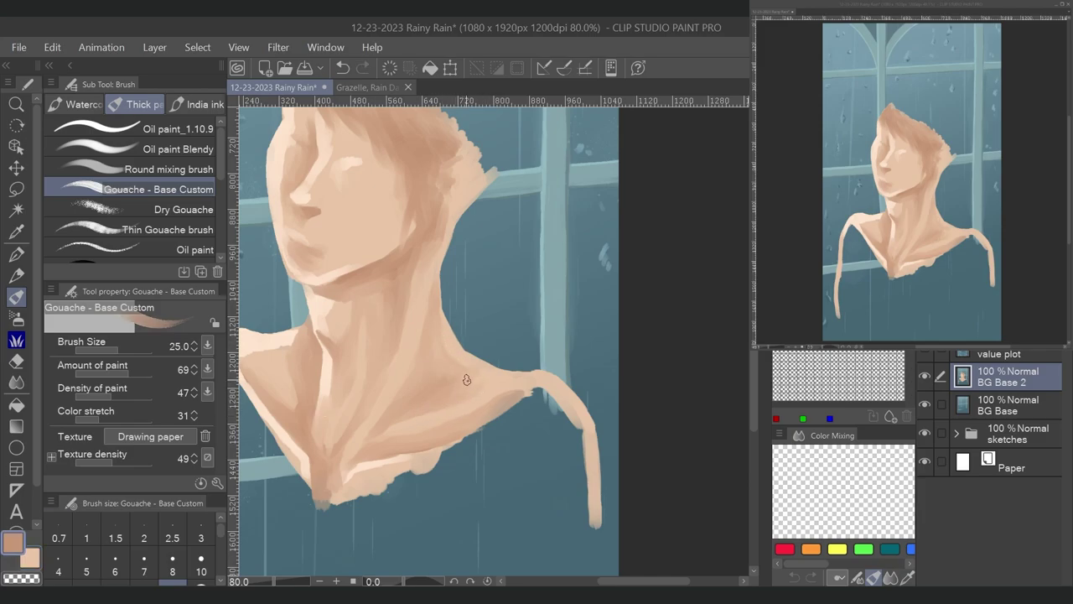
drag(295, 155, 383, 251)
alt+click(383, 252)
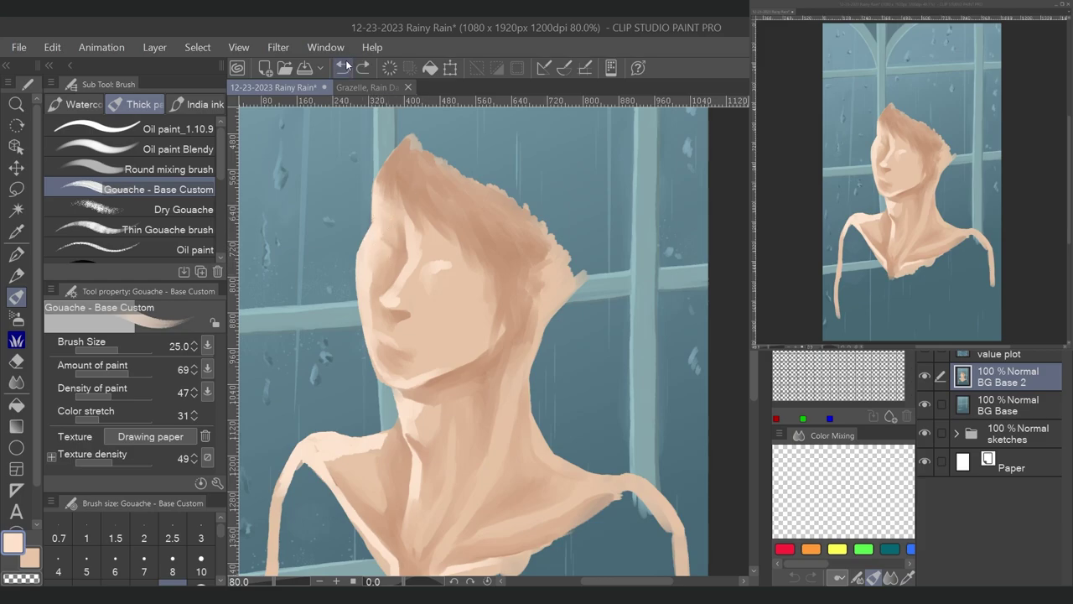
alt+click(390, 359)
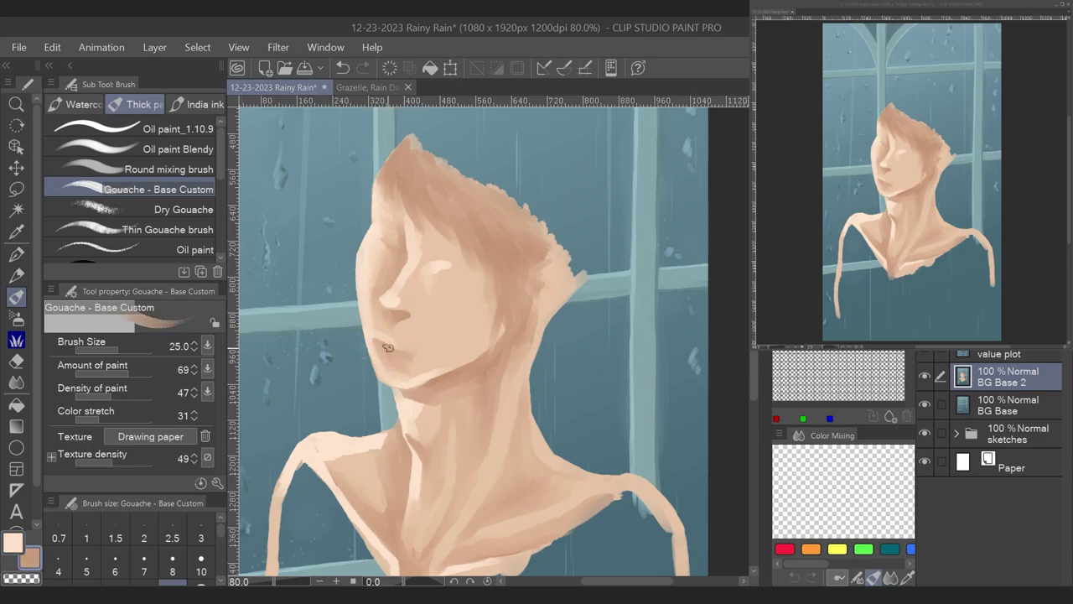
key(x)
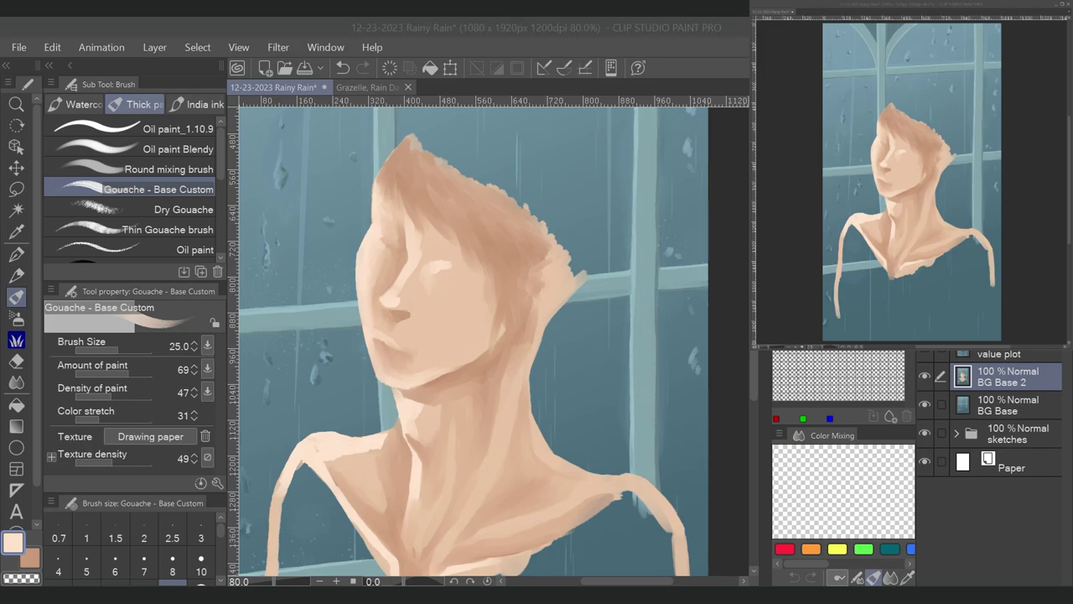
- Blend sampled light and tan skin tones along the jaw and around the far eye socket at brush size 30
key(bracketright)
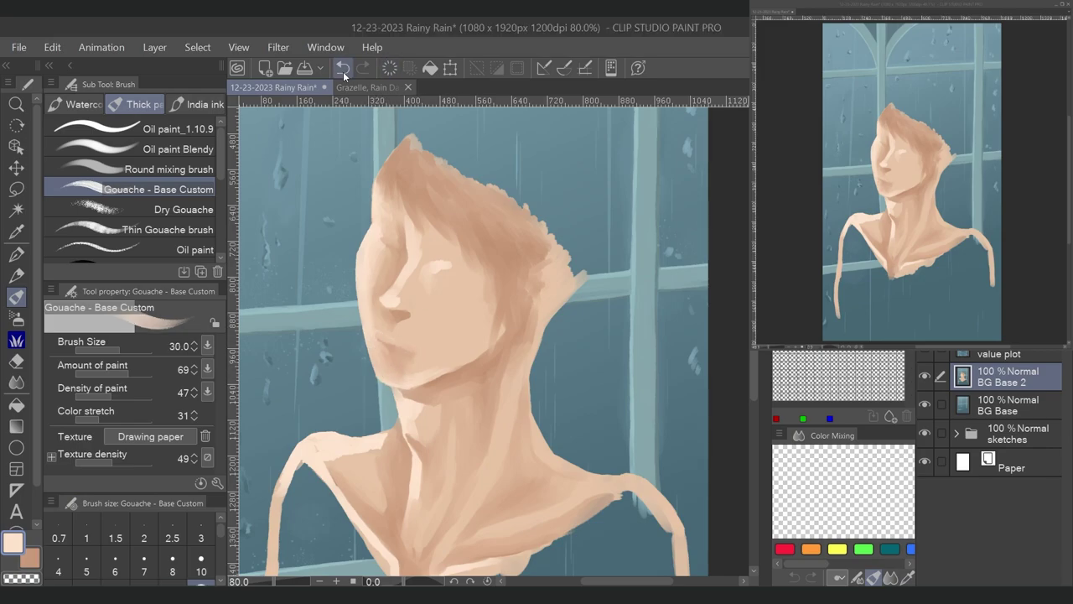
alt+click(420, 392)
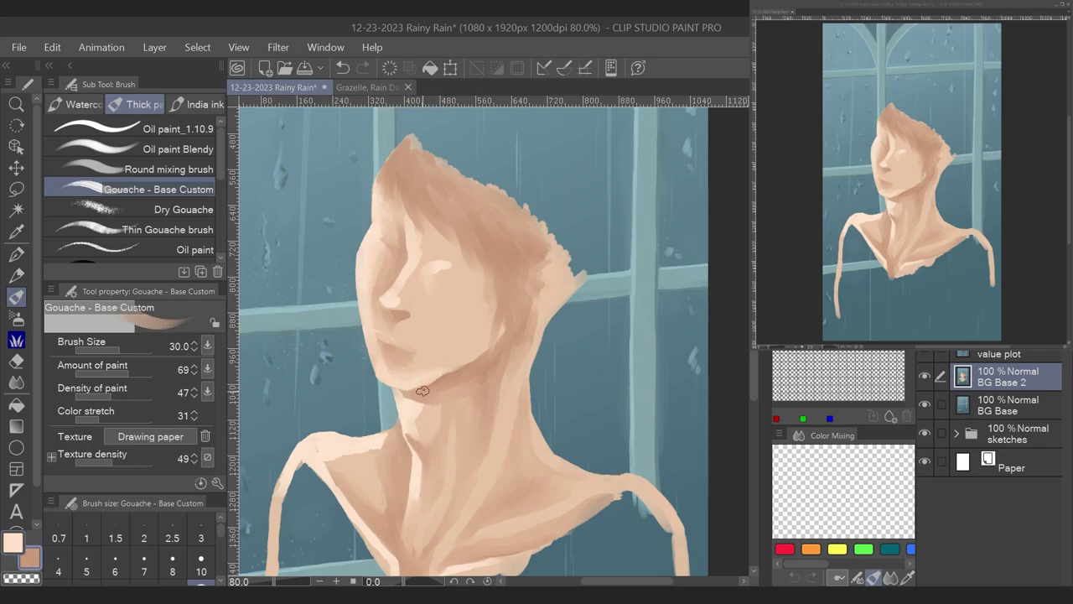
alt+click(395, 303)
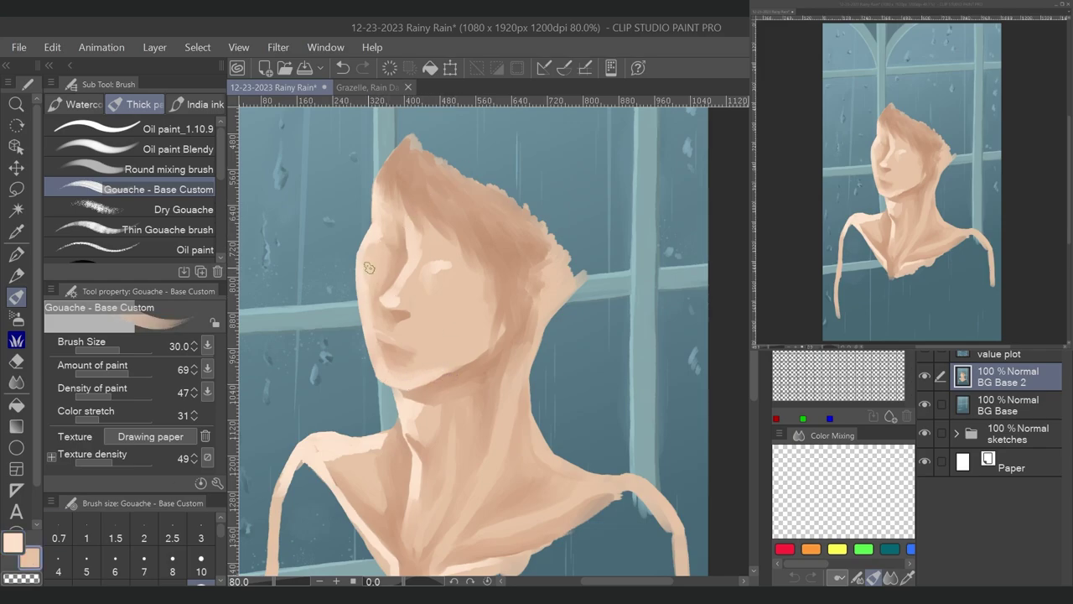
alt+click(377, 277)
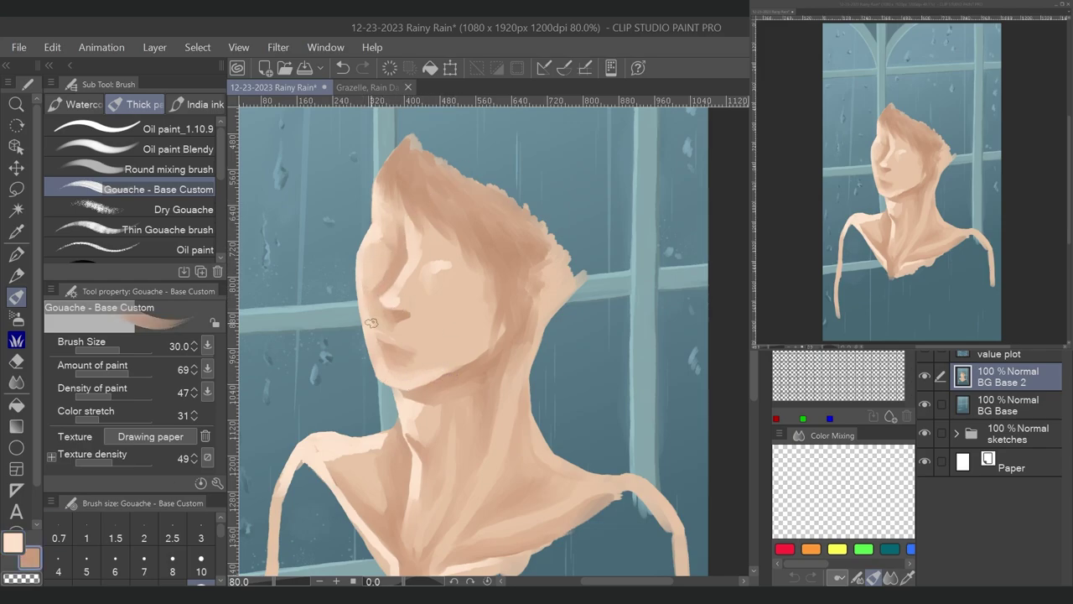
key(x)
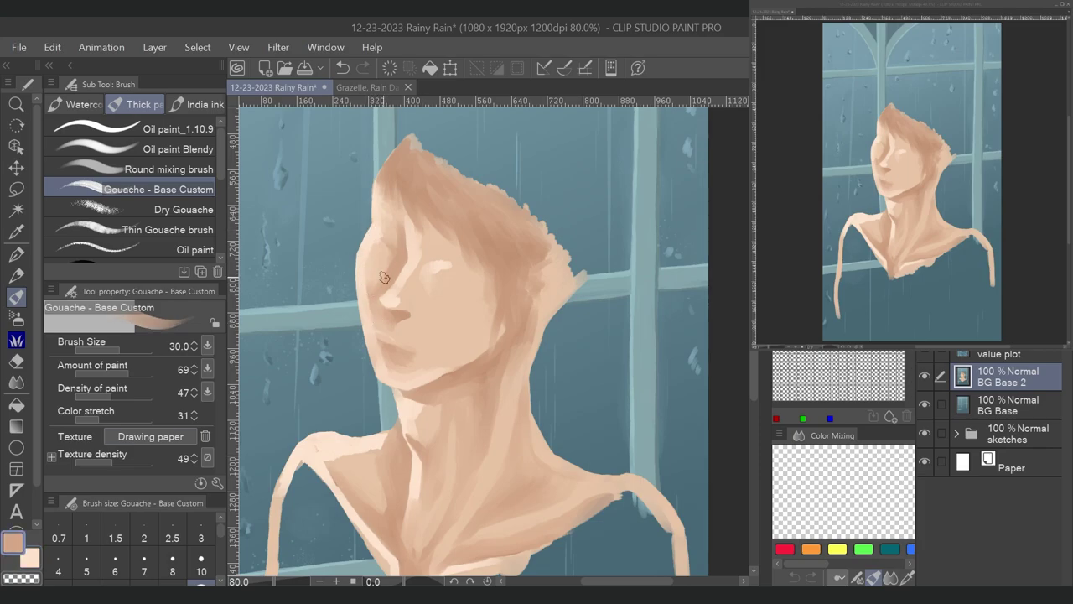
- Paint pale highlights on the throat at brush size 17 and over the left shoulder at brush size 30
key(bracketleft)
key(bracketleft)
key(bracketleft)
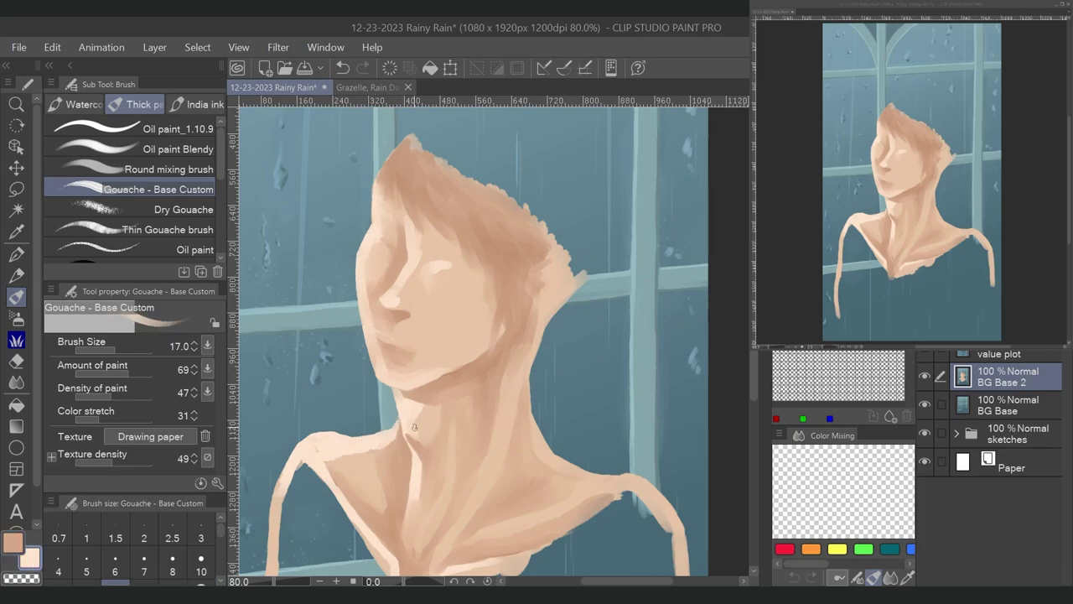
key(bracketright)
key(bracketright)
key(bracketright)
drag(304, 460, 313, 448)
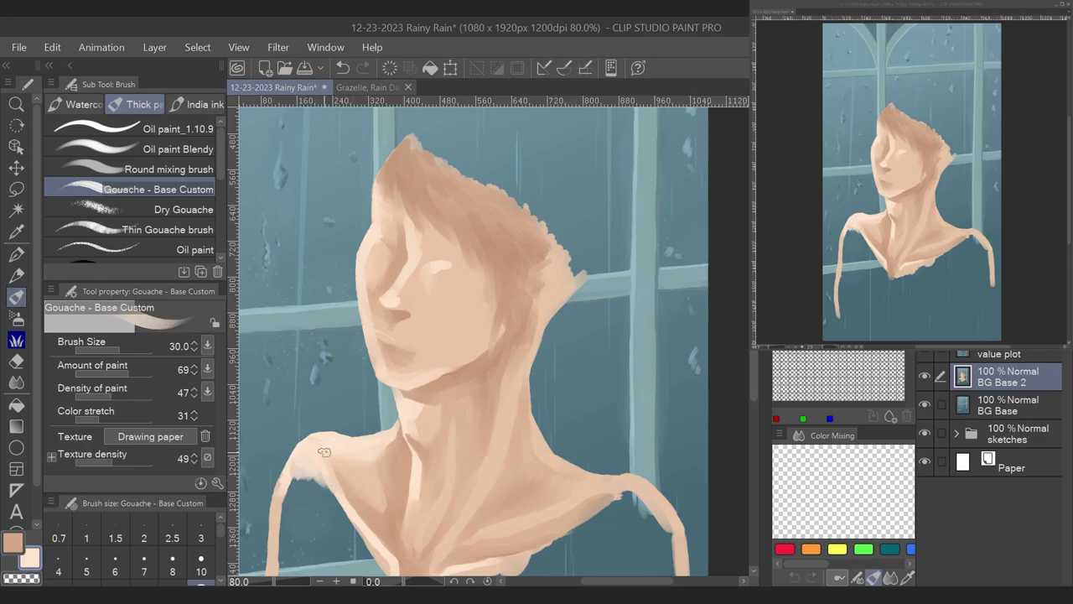
- Refine the skin tones along the right collarbone and neckline edge at brush size 20
drag(330, 485, 257, 391)
key(bracketleft)
key(bracketleft)
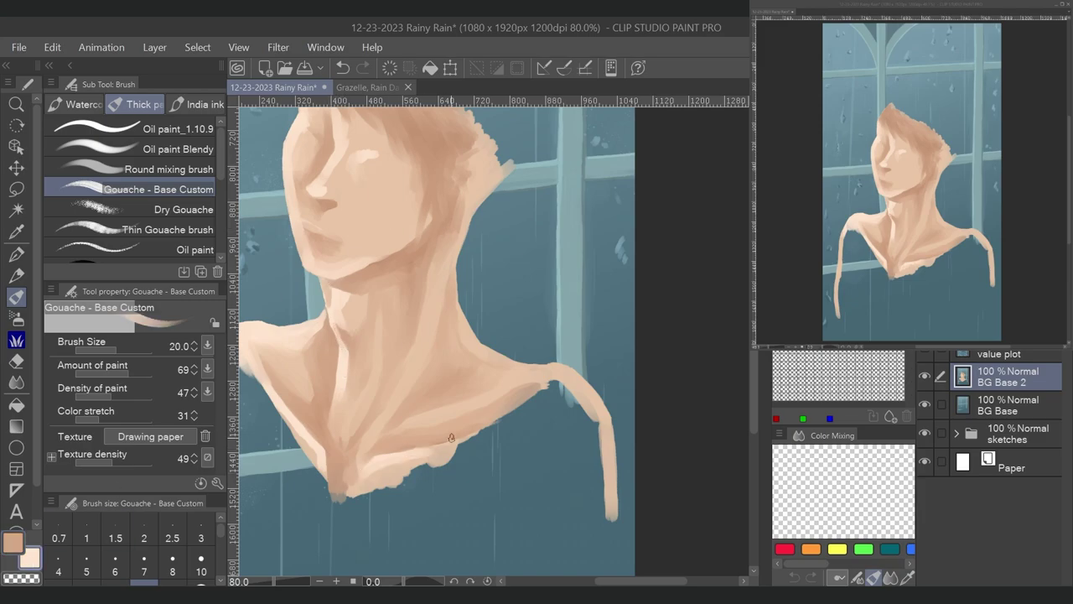
drag(294, 428, 285, 550)
- Undo the last nose stroke and refine the nose tip and nostril at brush size 15
drag(308, 322, 314, 335)
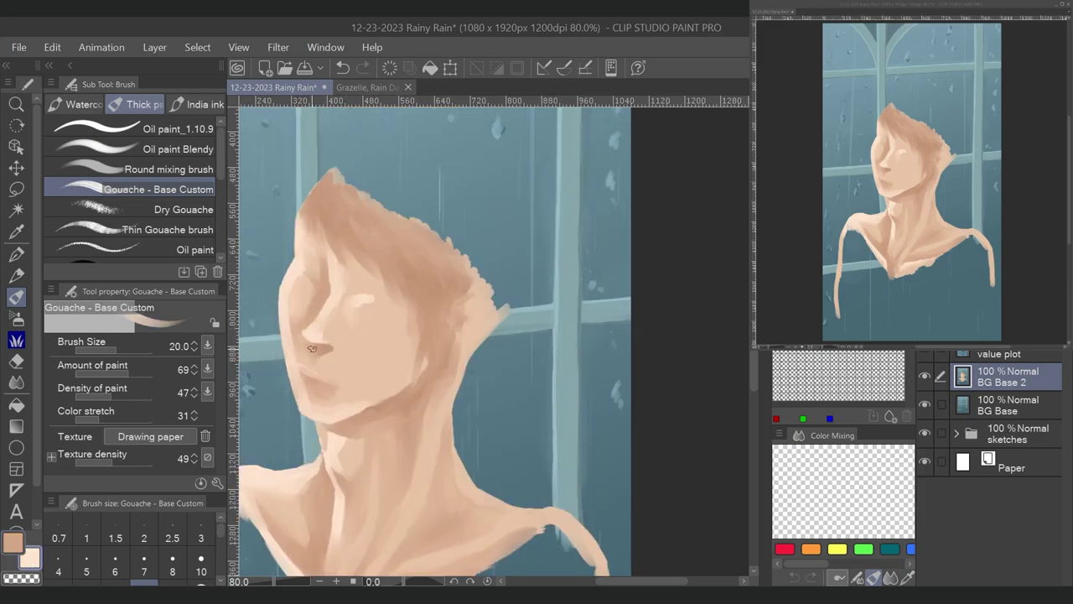
key(ctrl+z)
key(bracketleft)
key(bracketleft)
key(bracketleft)
key(bracketright)
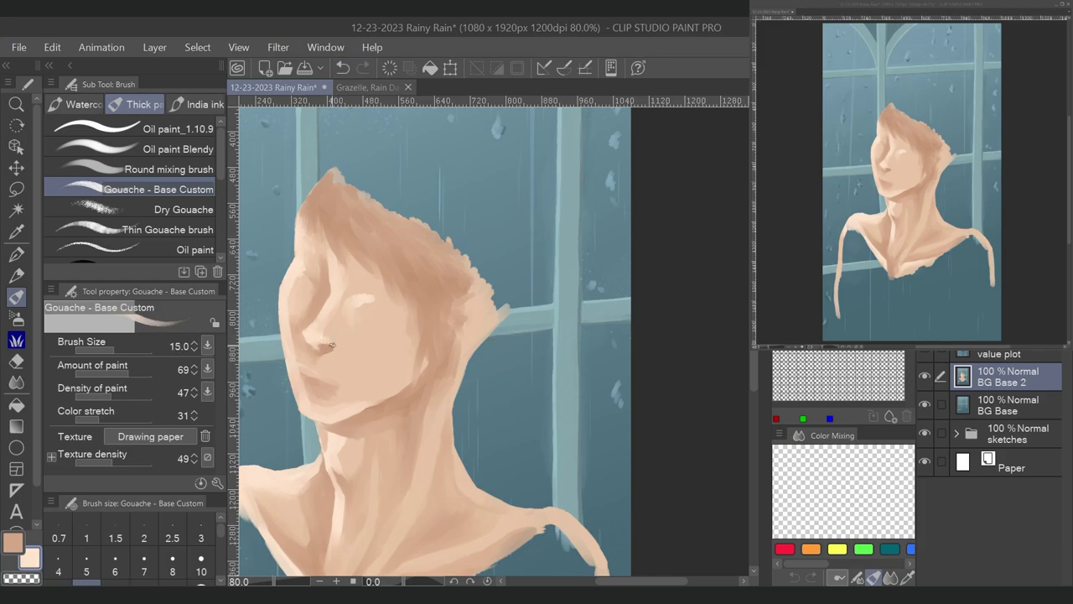
- Soften the near eye's highlight and strengthen the tan shadows under the nose and beside its bridge at brush size 25
key(bracketright)
key(bracketright)
key(bracketright)
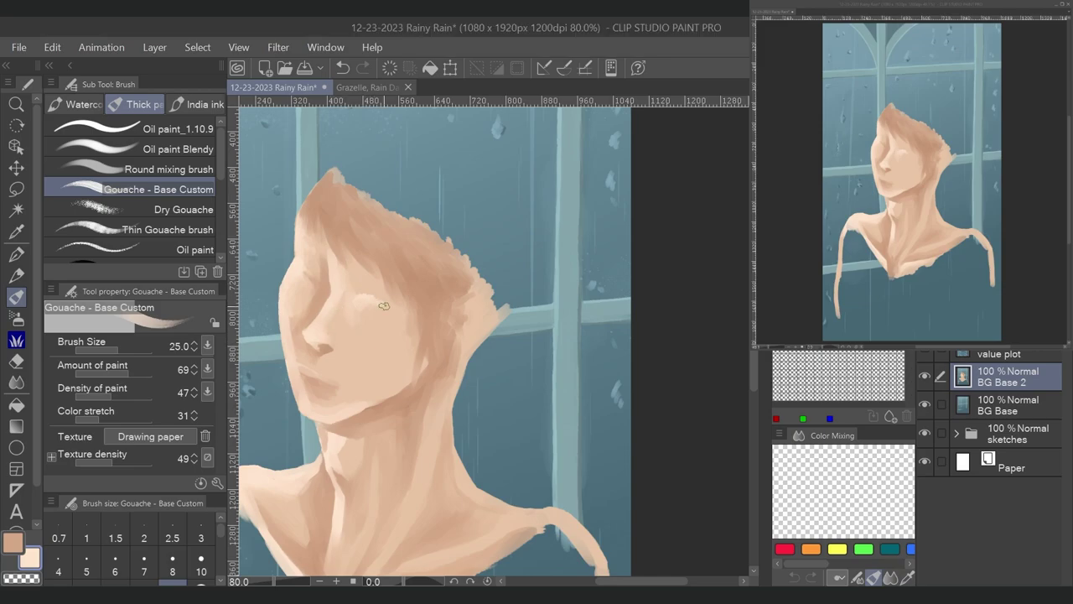
alt+click(321, 349)
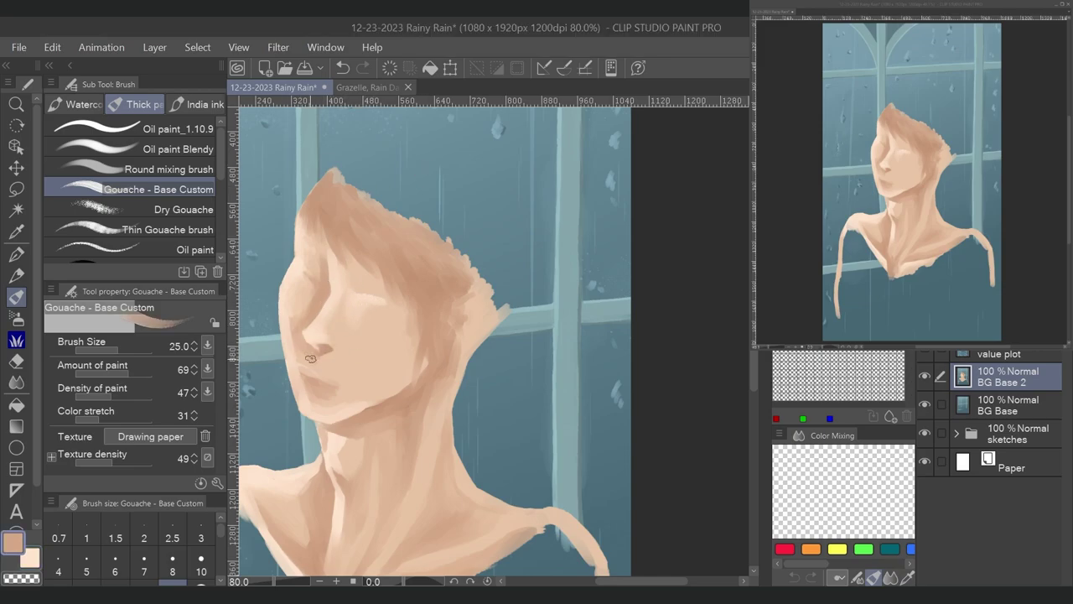
alt+click(322, 353)
drag(355, 275, 342, 308)
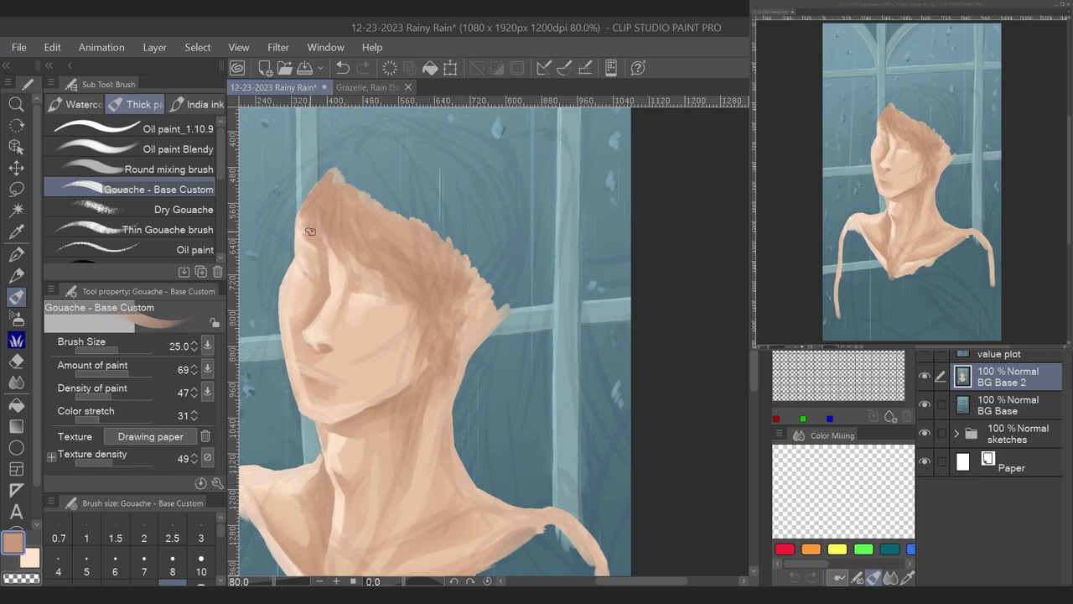
- Define the line between the lips with sampled dark tan at brush size 17
alt+click(332, 285)
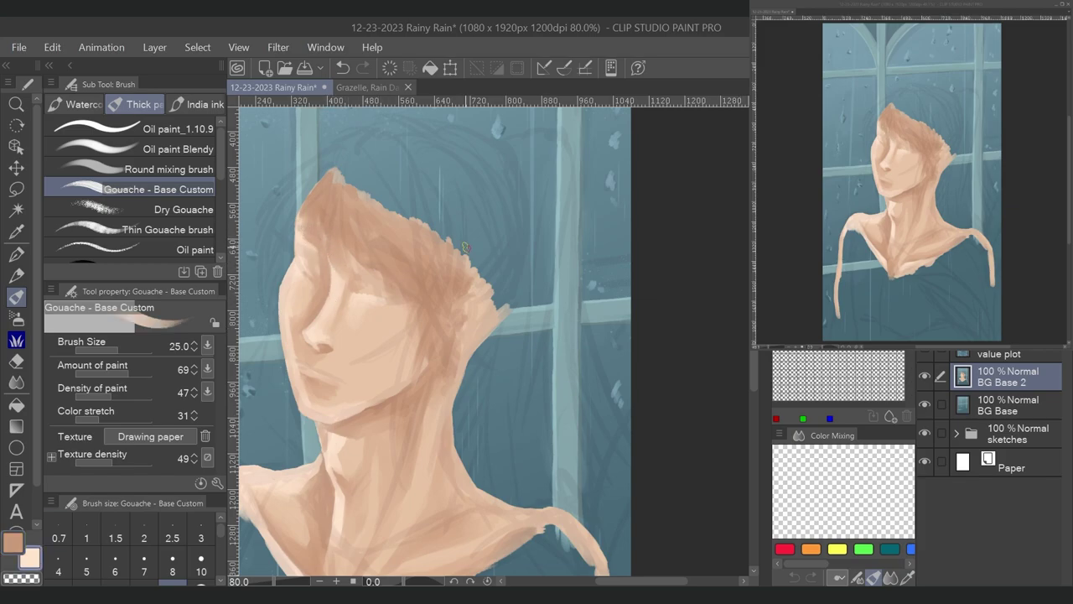
key(bracketleft)
key(bracketleft)
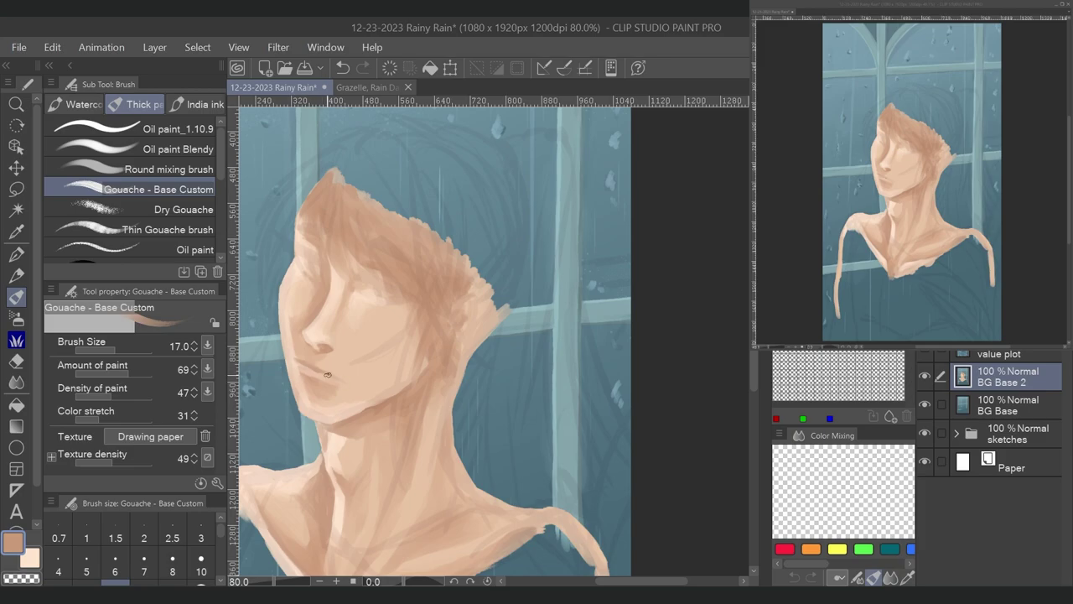
- Blend sampled skin tones around the mouth, chin and far eye socket at brush size 30
alt+click(319, 302)
key(bracketright)
key(bracketright)
key(bracketright)
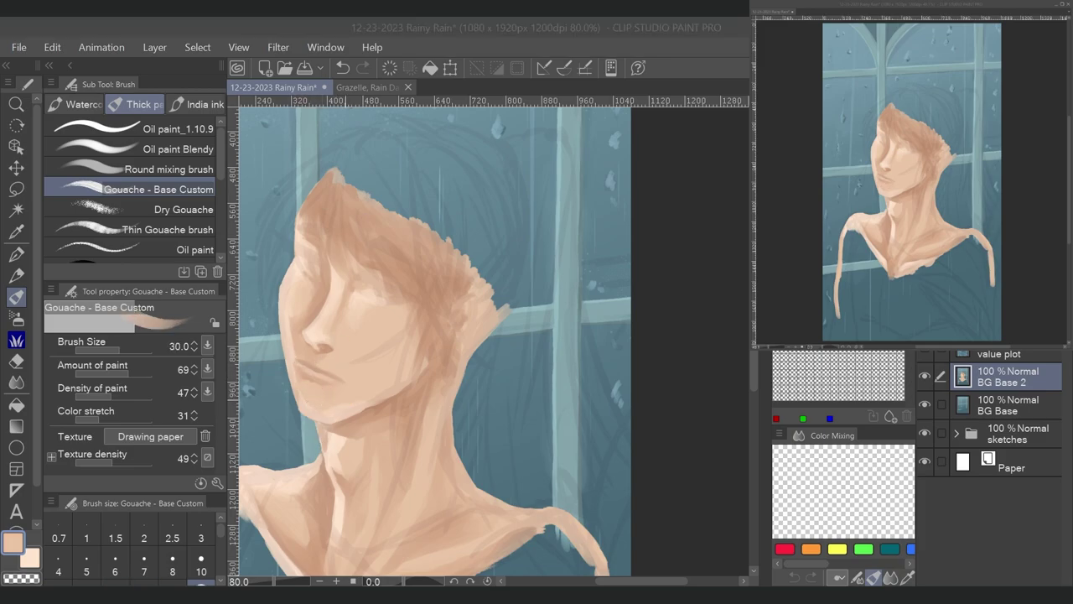
alt+click(312, 385)
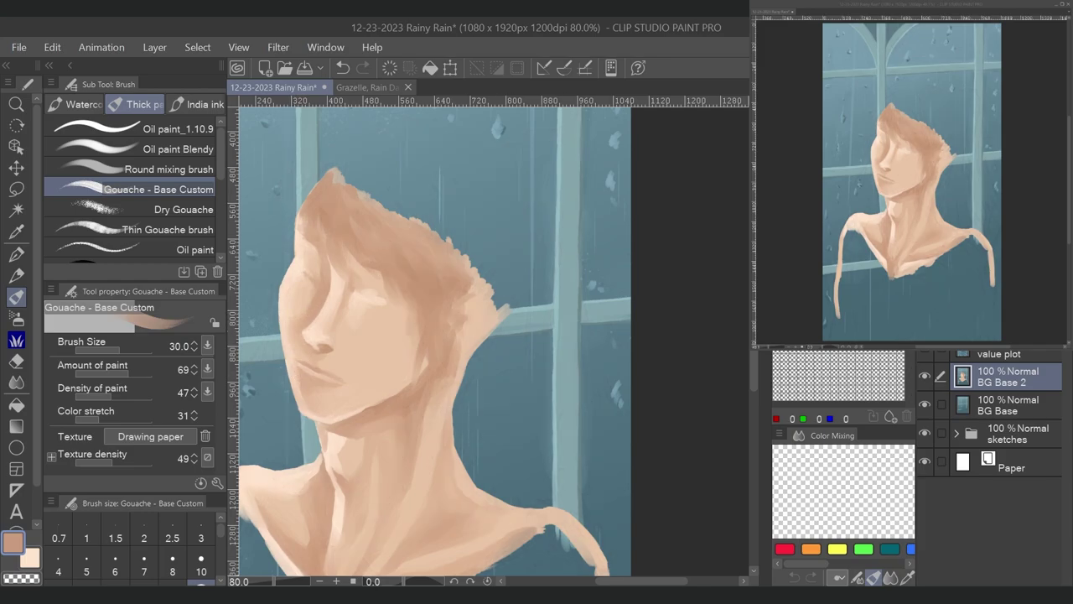
alt+click(306, 281)
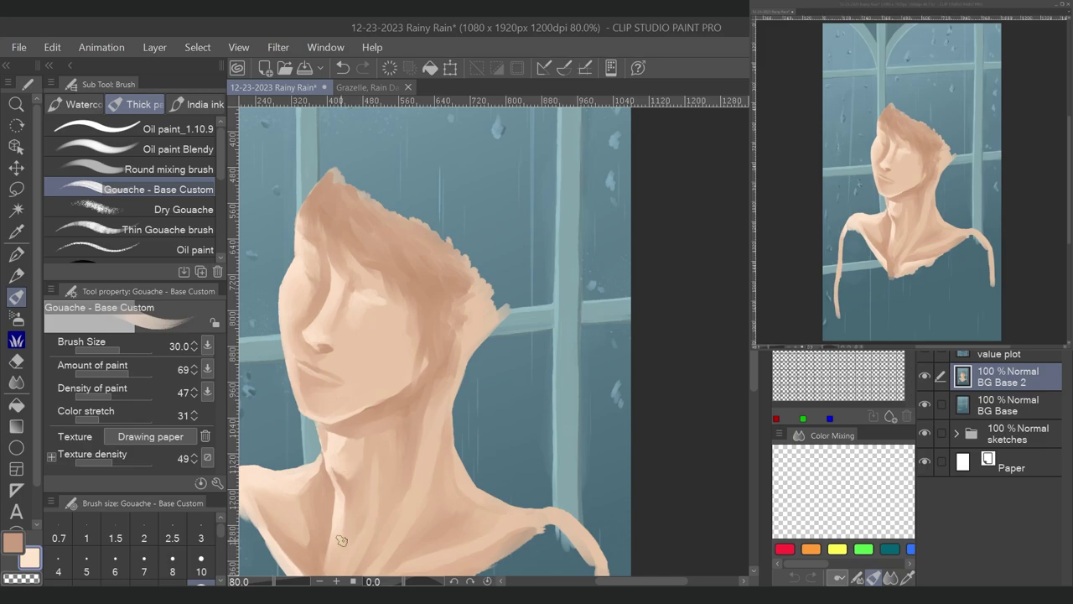
- Save the painting
key(ctrl+plus)
key(ctrl+plus)
key(ctrl+plus)
key(ctrl+s)
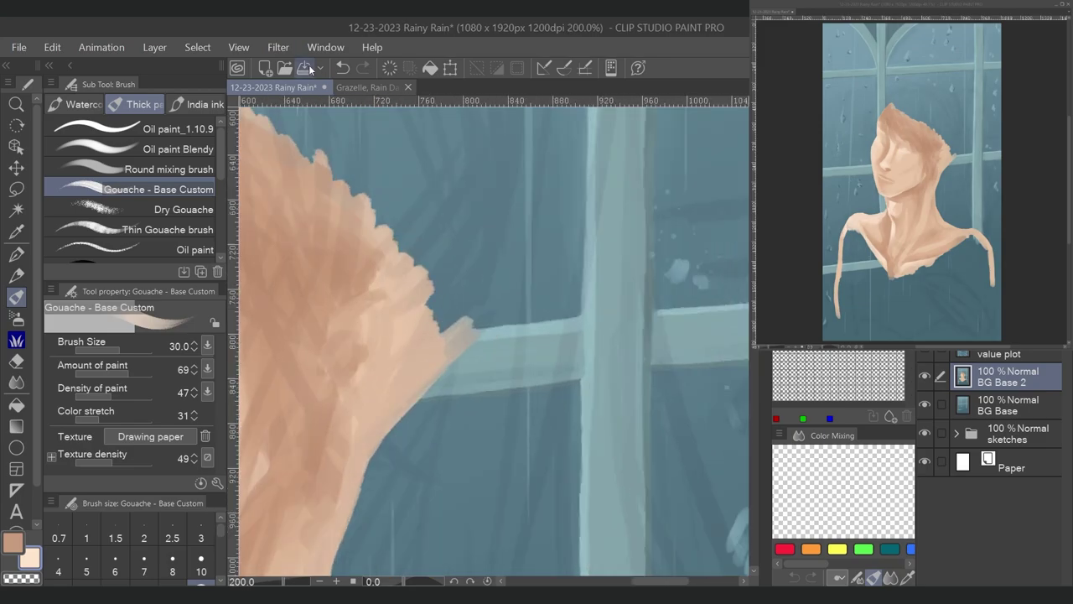
- Outline the ear's outer rim and inner fold in pale peach at brush size 7
key(bracketleft)
key(bracketleft)
key(bracketleft)
key(bracketleft)
key(bracketleft)
key(bracketleft)
key(bracketleft)
key(bracketleft)
mouse_move(335, 321)
mouse_down()
mouse_move(377, 300)
mouse_move(365, 307)
mouse_move(383, 333)
mouse_move(383, 319)
mouse_move(369, 374)
mouse_move(342, 418)
mouse_up()
mouse_move(360, 344)
mouse_down()
mouse_move(338, 409)
mouse_move(346, 379)
mouse_move(325, 369)
mouse_up()
- Fill in and soften the ear and its lobe with a slightly darker peach
click(31, 563)
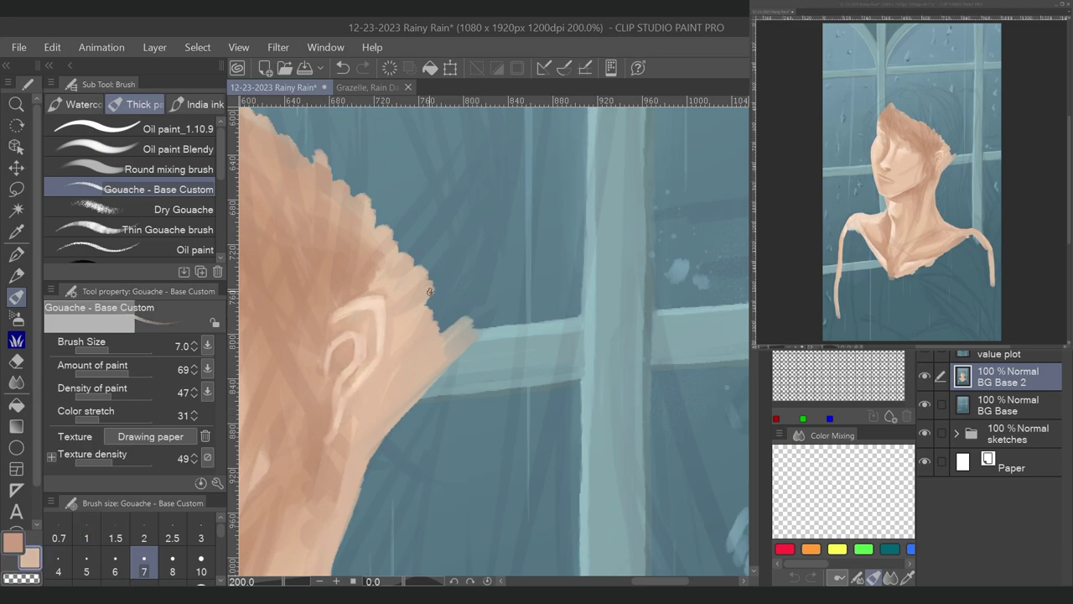
drag(374, 306, 280, 404)
mouse_move(290, 363)
mouse_down()
mouse_move(319, 336)
mouse_move(328, 378)
mouse_move(322, 351)
mouse_move(296, 445)
mouse_move(288, 401)
mouse_move(294, 411)
mouse_move(274, 452)
mouse_up()
- Shade the ear's inner folds in tan at brush size 8 and refine them with light peach at brush size 6
key(x)
key(bracketright)
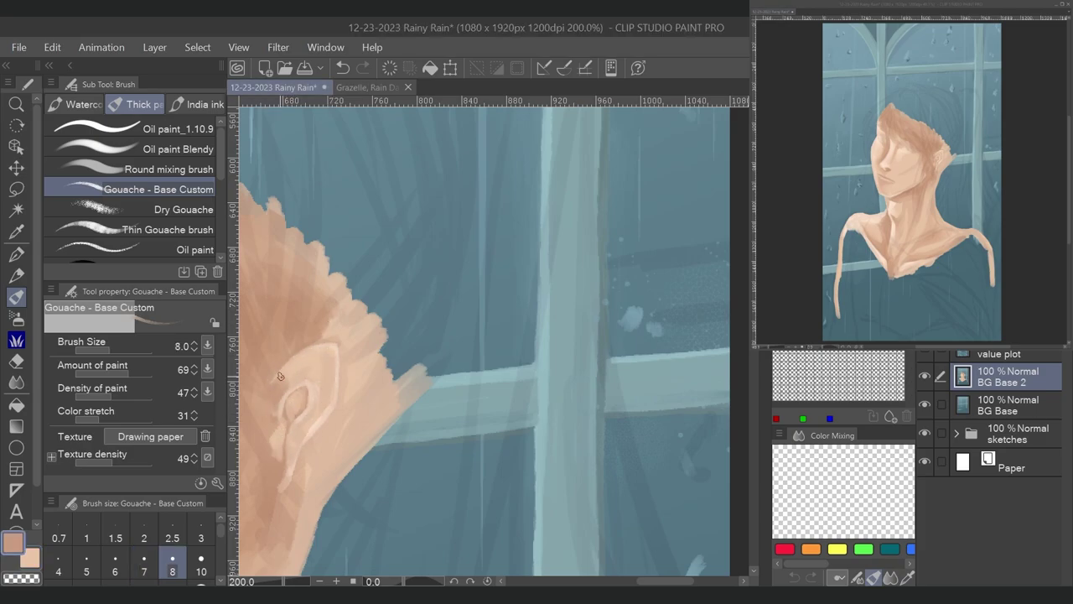
mouse_move(327, 374)
mouse_down()
mouse_move(291, 384)
mouse_move(294, 369)
mouse_move(284, 412)
mouse_move(306, 388)
mouse_move(290, 419)
mouse_move(311, 420)
mouse_move(293, 453)
mouse_up()
key(bracketleft)
key(bracketleft)
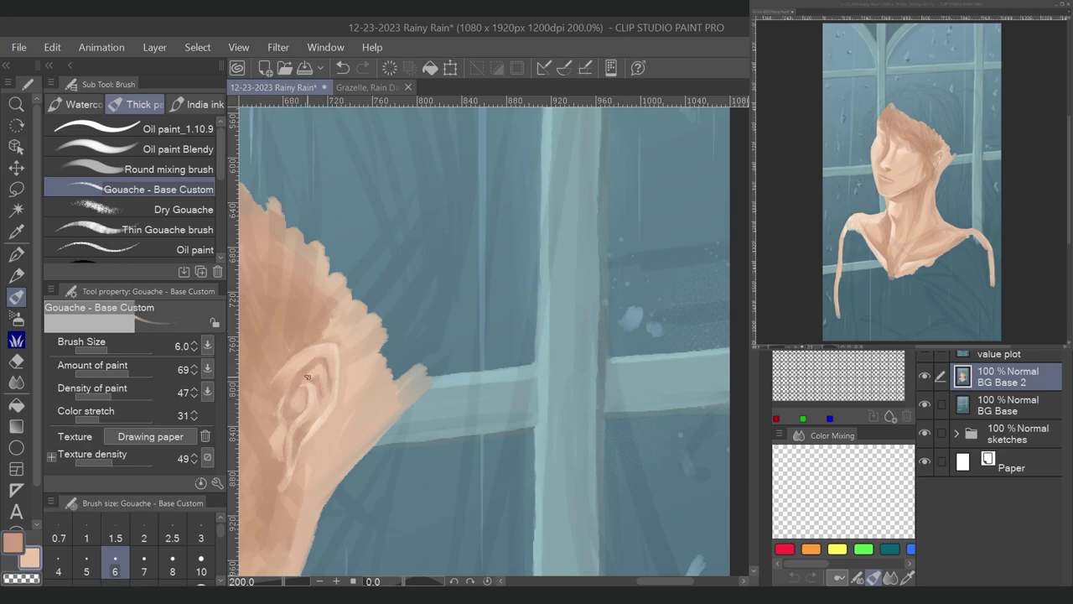
mouse_move(320, 376)
mouse_down()
mouse_move(300, 386)
mouse_move(310, 433)
mouse_up()
drag(273, 433, 273, 460)
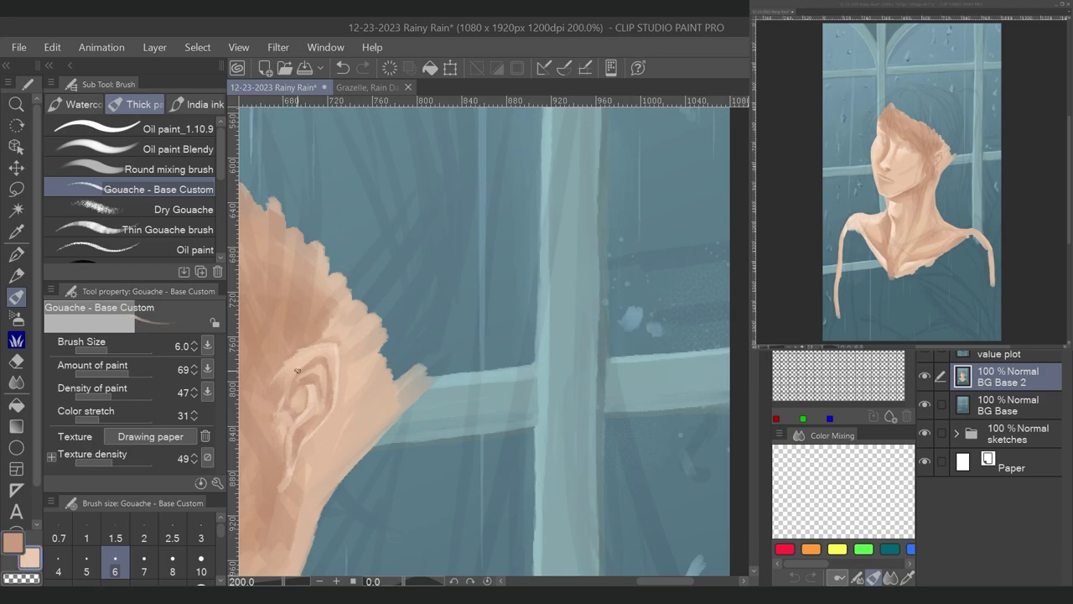
- Add pale highlights along the jawline and the front edge of the neck at brush size 12
scroll(280, 366, down, 1)
key(bracketright)
key(bracketright)
key(bracketright)
key(bracketright)
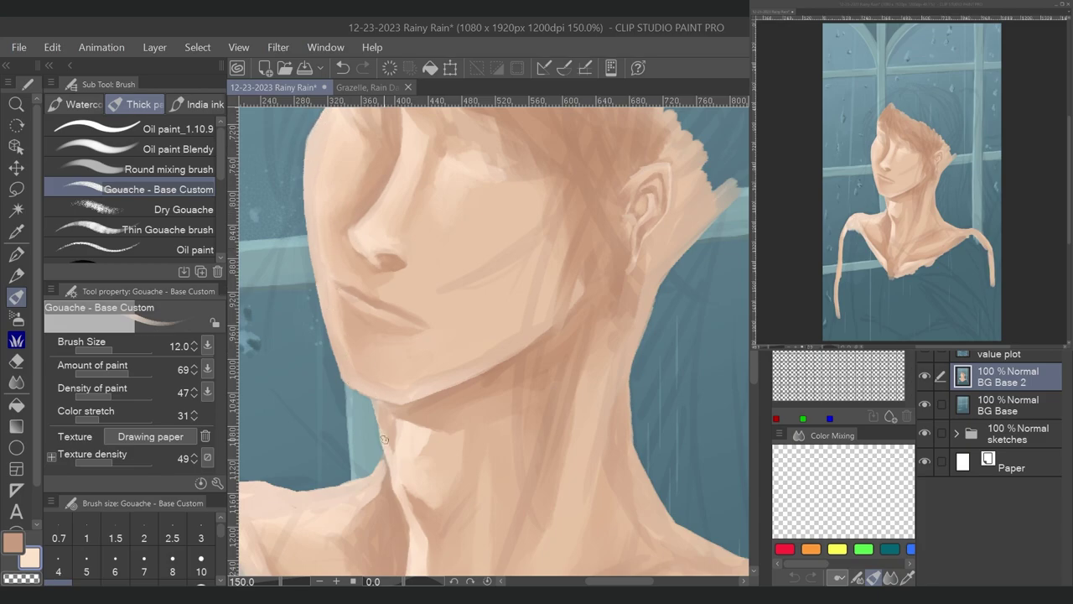
drag(442, 147, 388, 340)
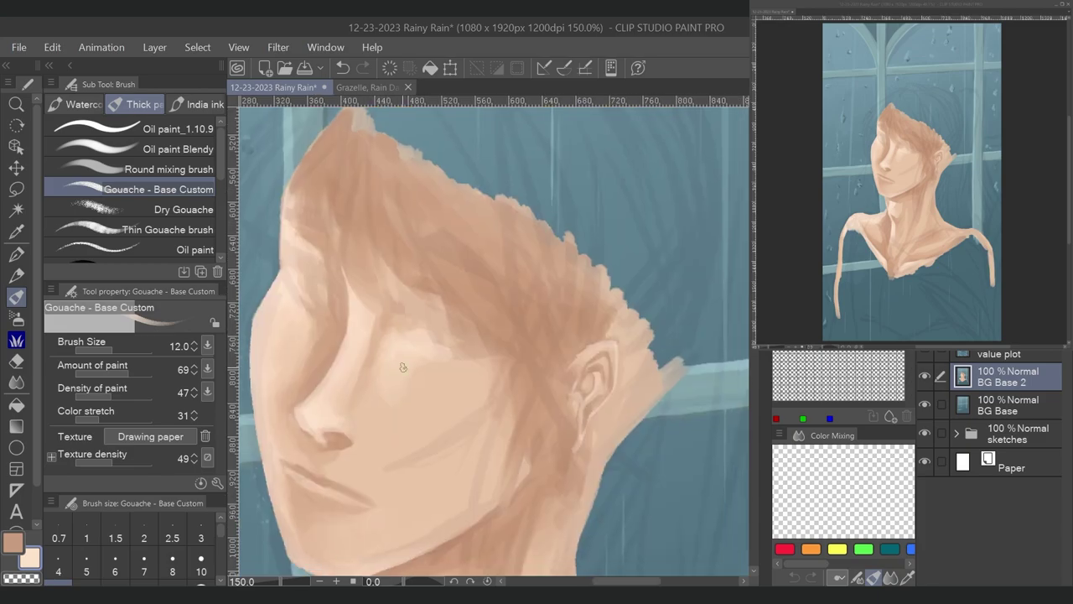
key(bracketright)
key(bracketright)
key(ctrl+z)
- Paint the off-white of both eyes on a new "eyes" layer at brush size 12 and trim their edges with the Hard eraser
key(bracketleft)
key(bracketleft)
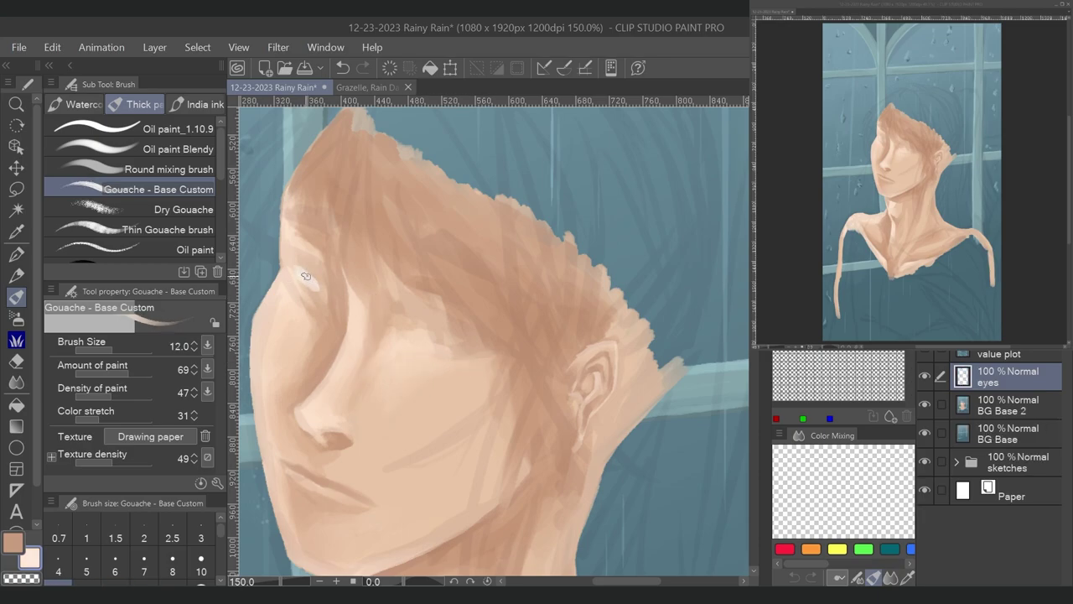
key(ctrl+z)
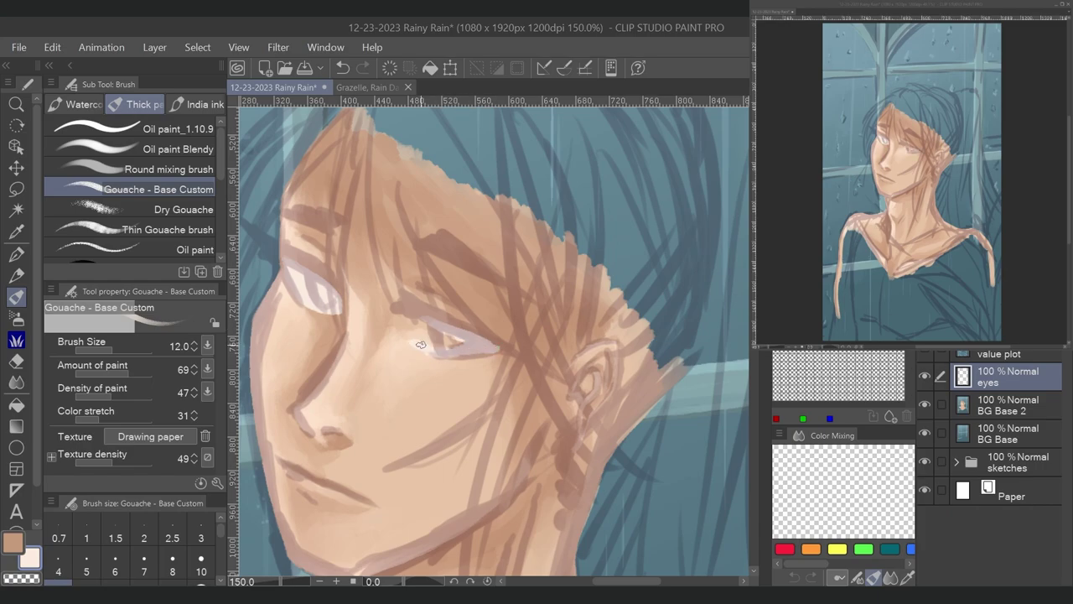
key(e)
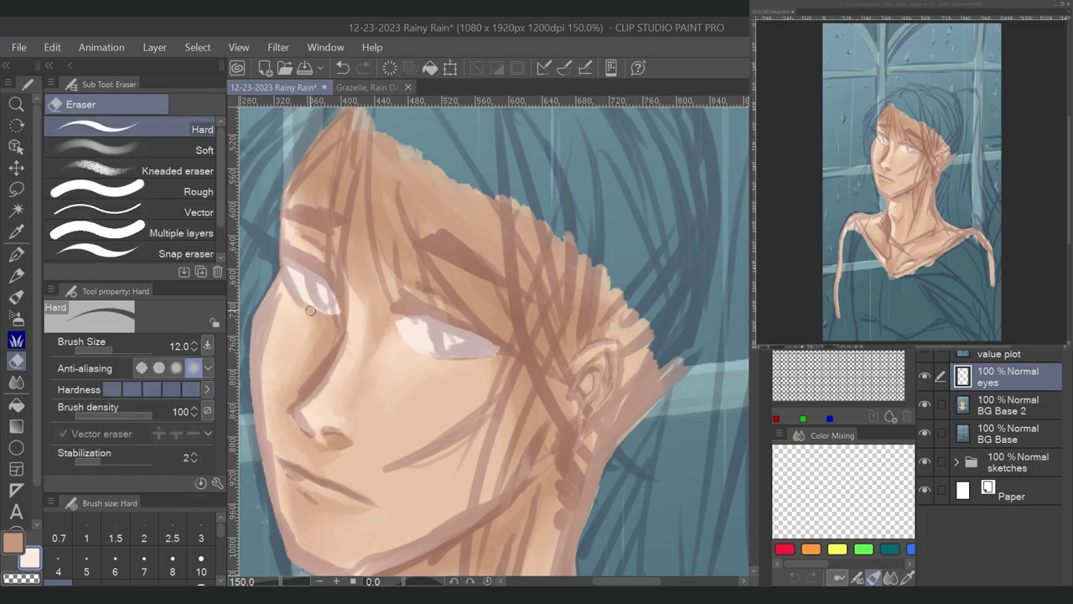
- Draw dark teal irises in both eyes with the G-pen at size 8 and select the iris areas
key(p)
drag(316, 272, 320, 293)
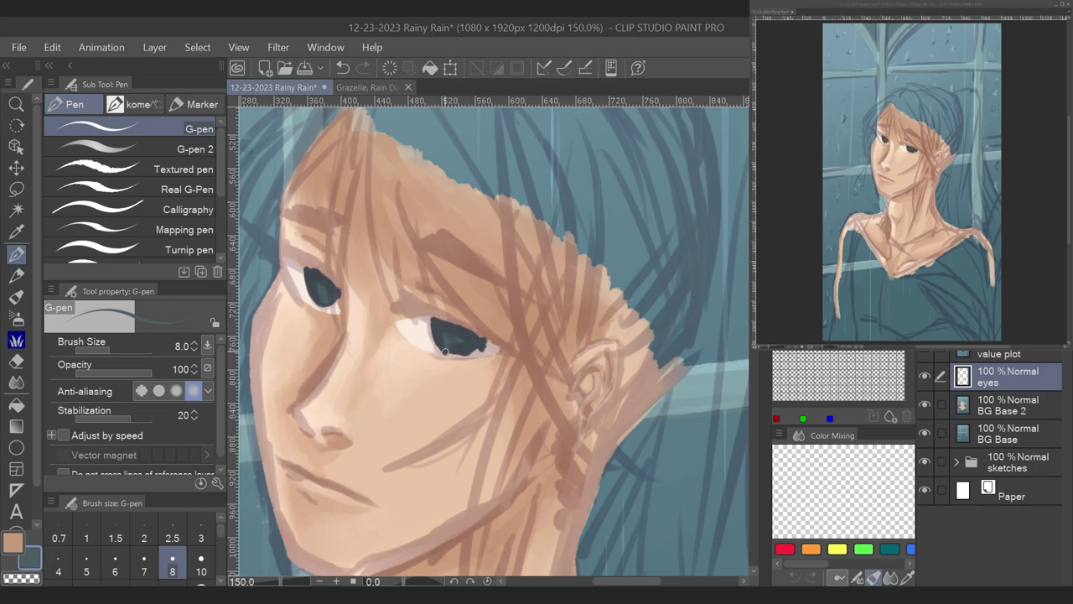
key(w)
click(457, 338)
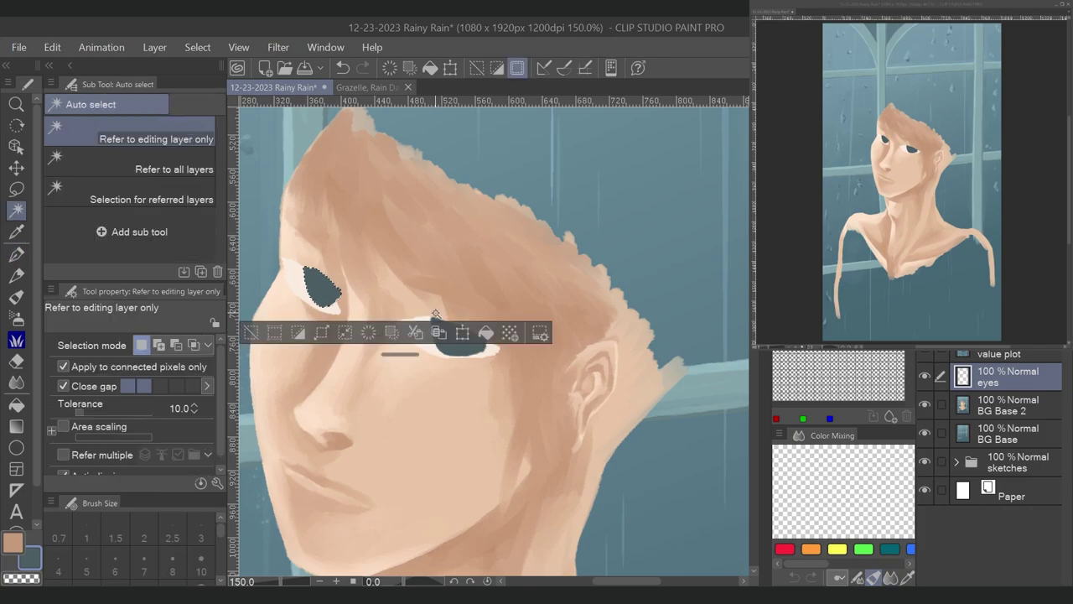
- Airbrush lighter teal over the selected irises at size 30 and paint dark pupils with the Gouache brush at size 12
key(b)
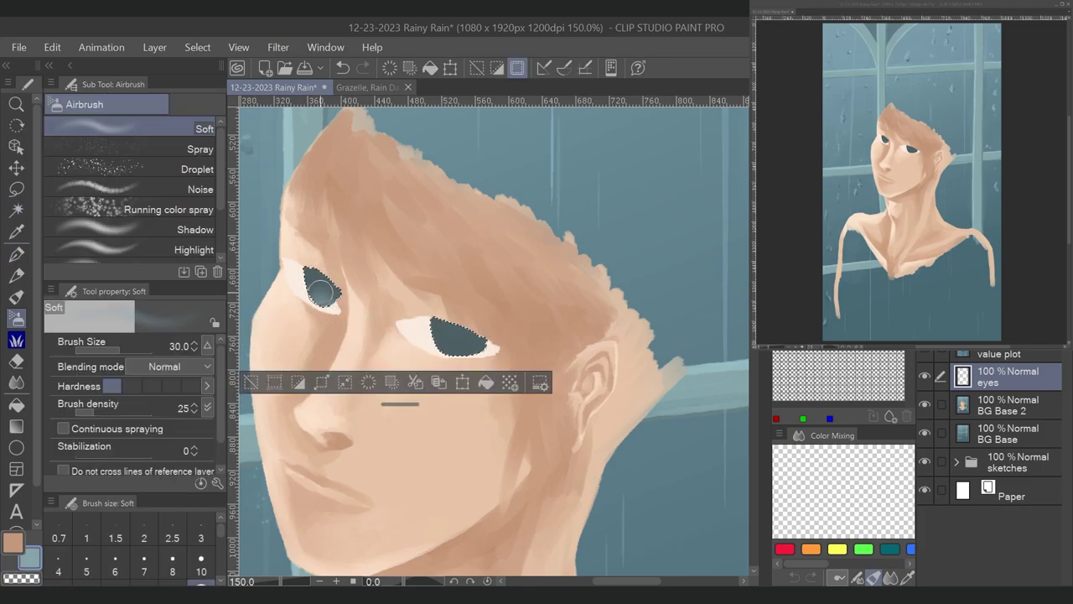
key(b)
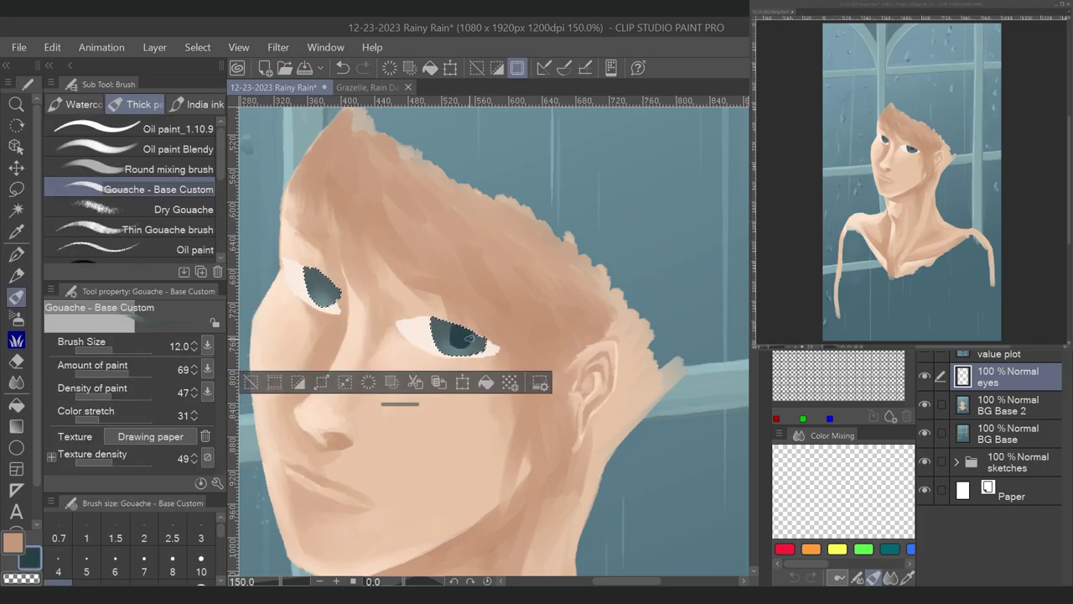
drag(319, 288, 344, 287)
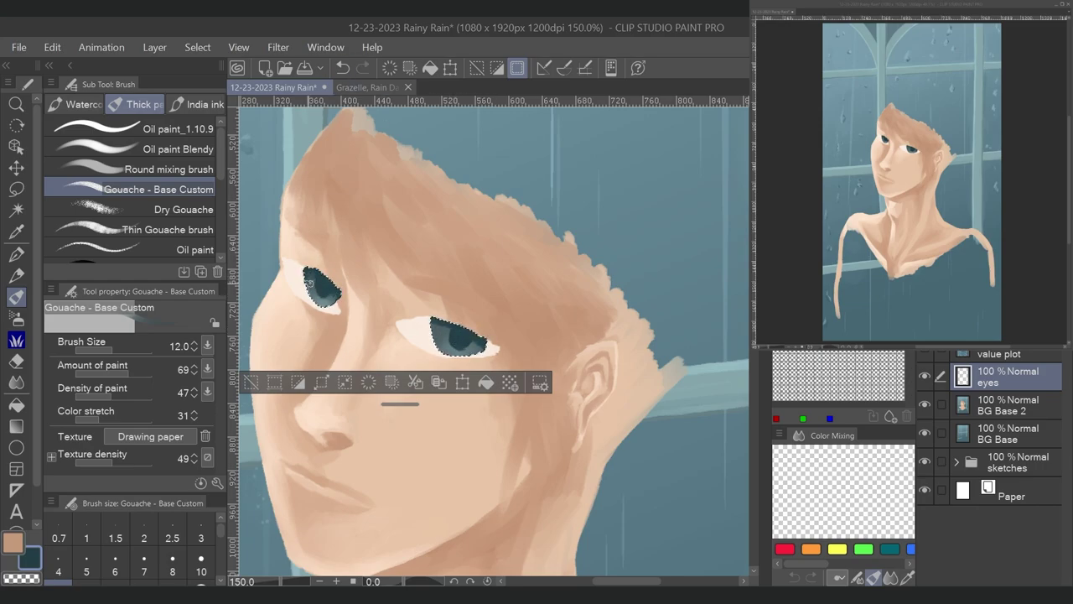
- Refine the far eye's iris shading and dark pupil with sampled teals at brush size 6
key(ctrl+plus)
key(bracketleft)
key(bracketleft)
key(bracketleft)
key(bracketleft)
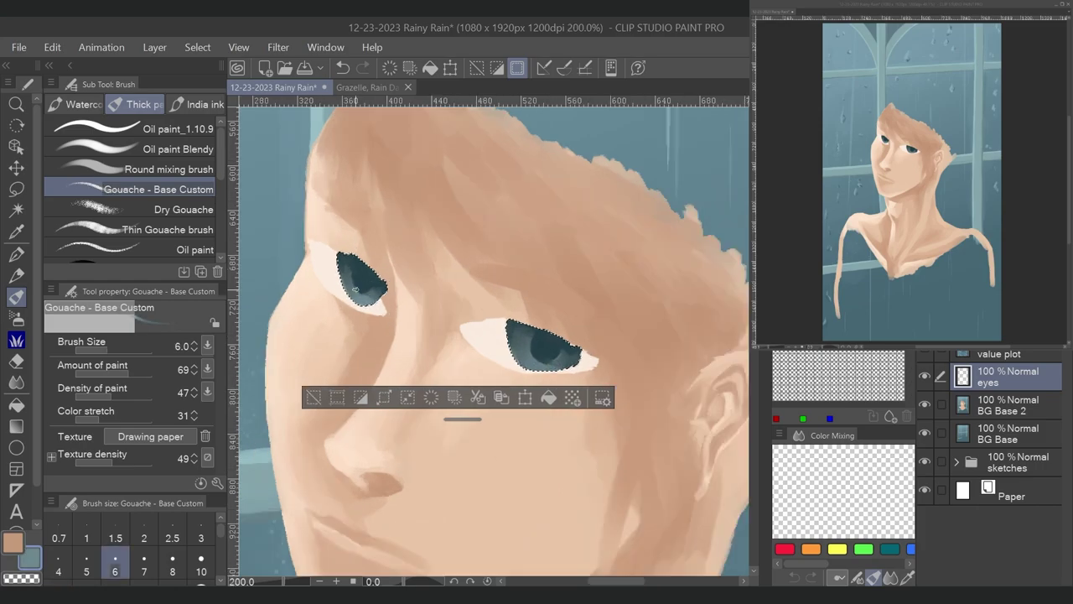
alt+click(363, 282)
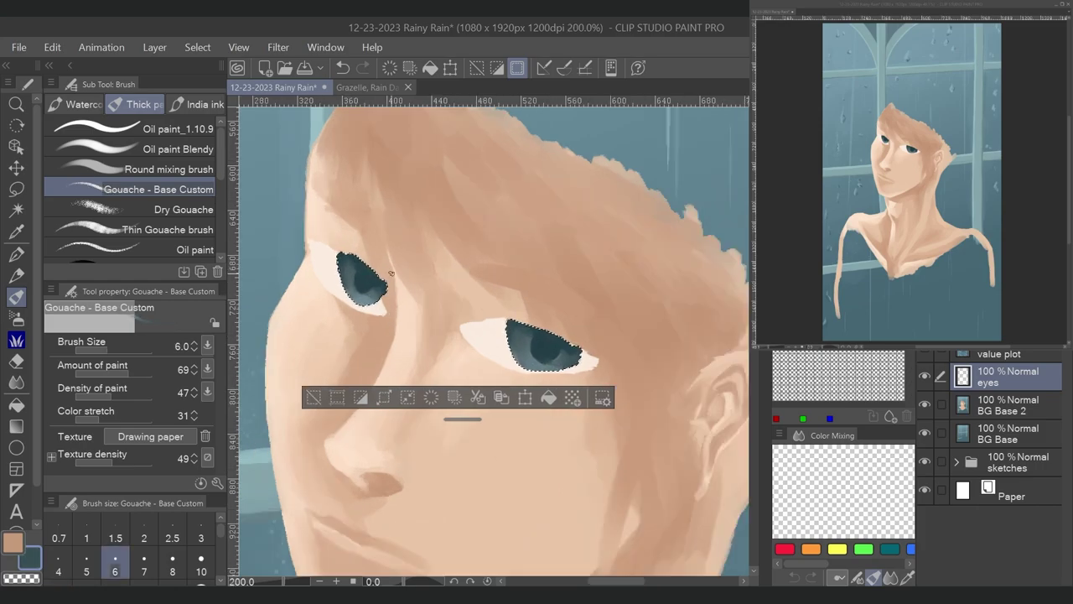
- Deepen the iris shading with the Gouache brush at size 6 and add pale teal G-pen highlights at size 8 in both eyes
alt+click(533, 362)
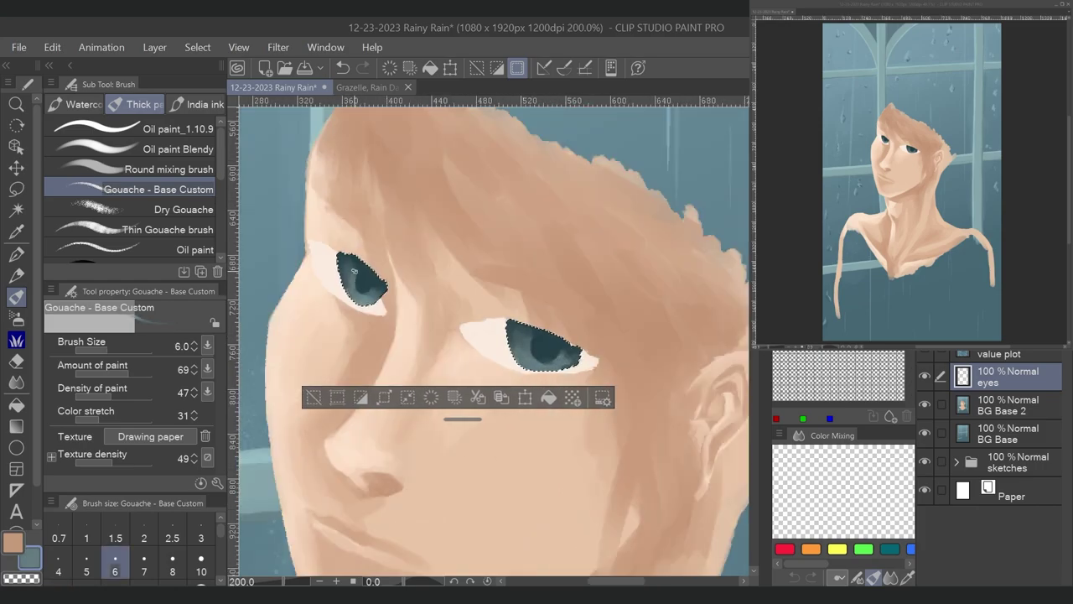
mouse_move(371, 288)
mouse_down()
mouse_move(346, 263)
mouse_move(361, 285)
mouse_up()
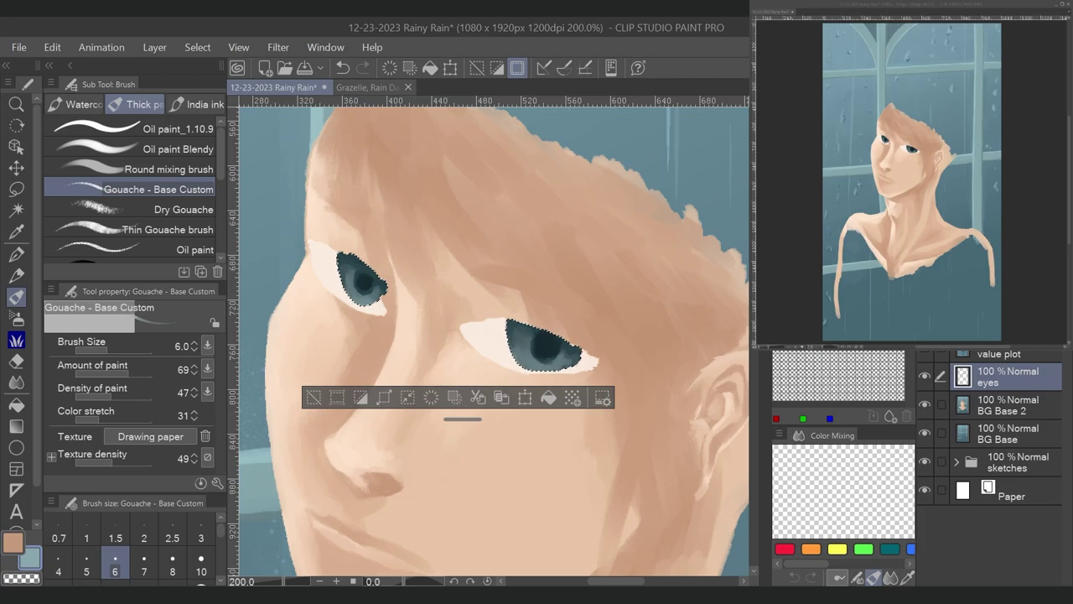
key(p)
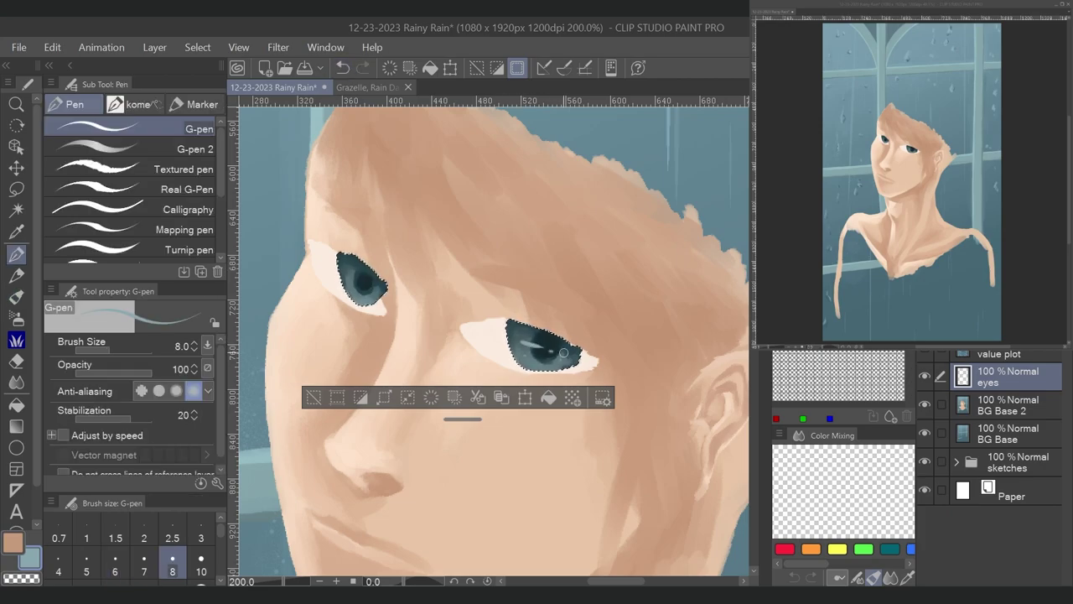
alt+click(366, 275)
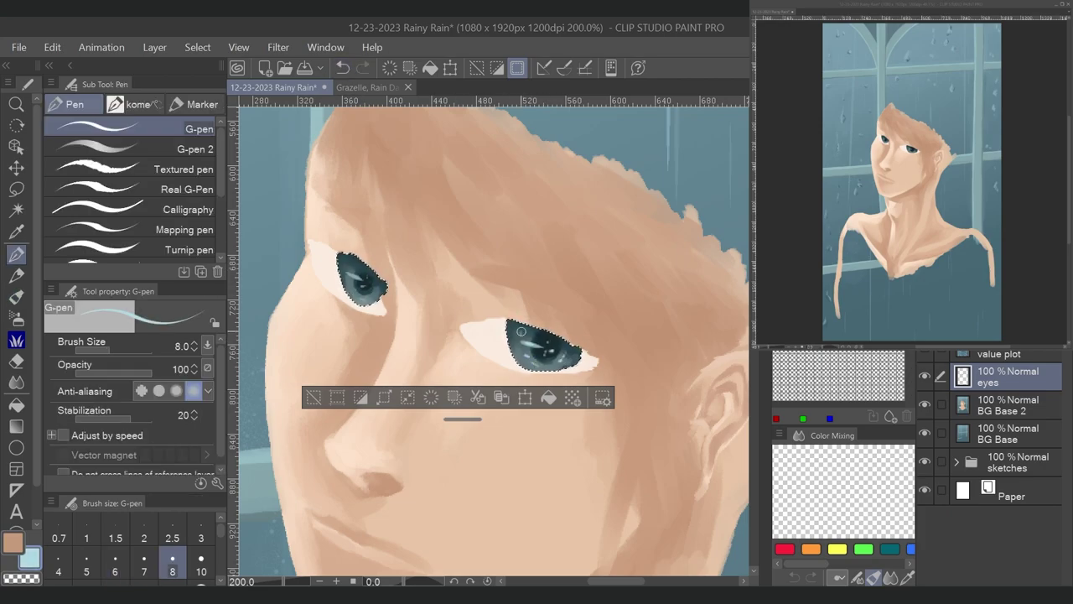
- Deselect the irises and paint dark upper lash lines and outer corners on both eyes with the Gouache brush at size 8
key(b)
key(ctrl+d)
drag(464, 286, 629, 372)
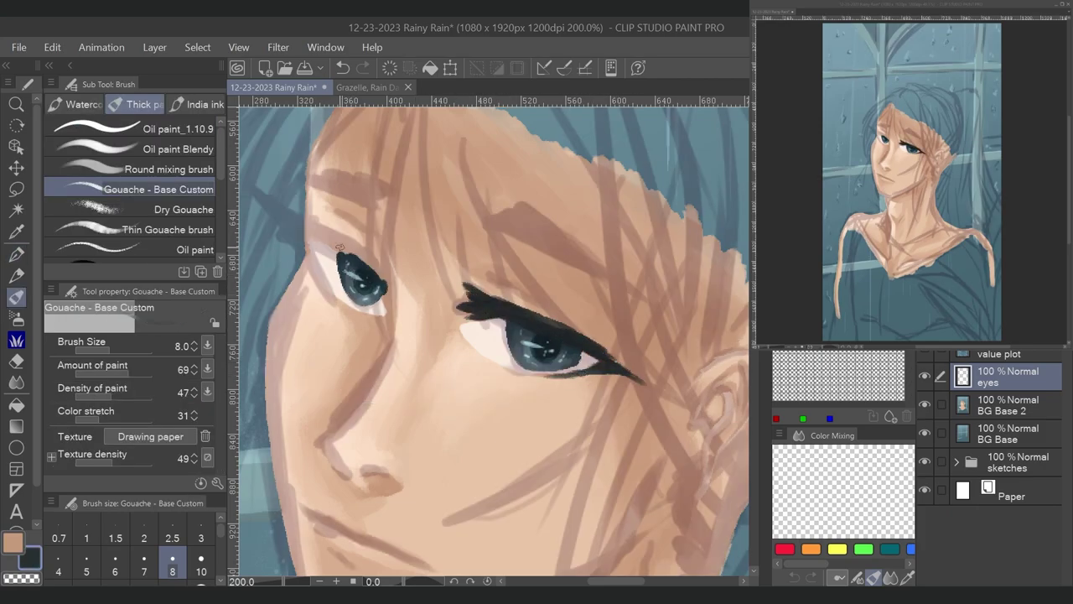
drag(307, 231, 383, 267)
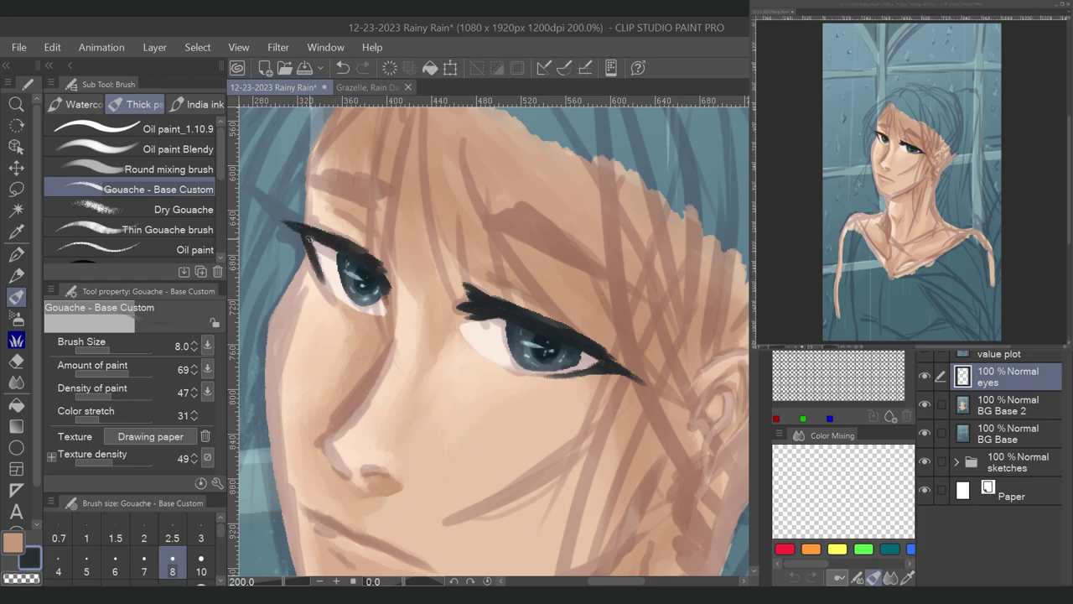
- Paint both dark eyebrows over the sketch on the eyes layer with the Gouache brush at size 15
click(999, 407)
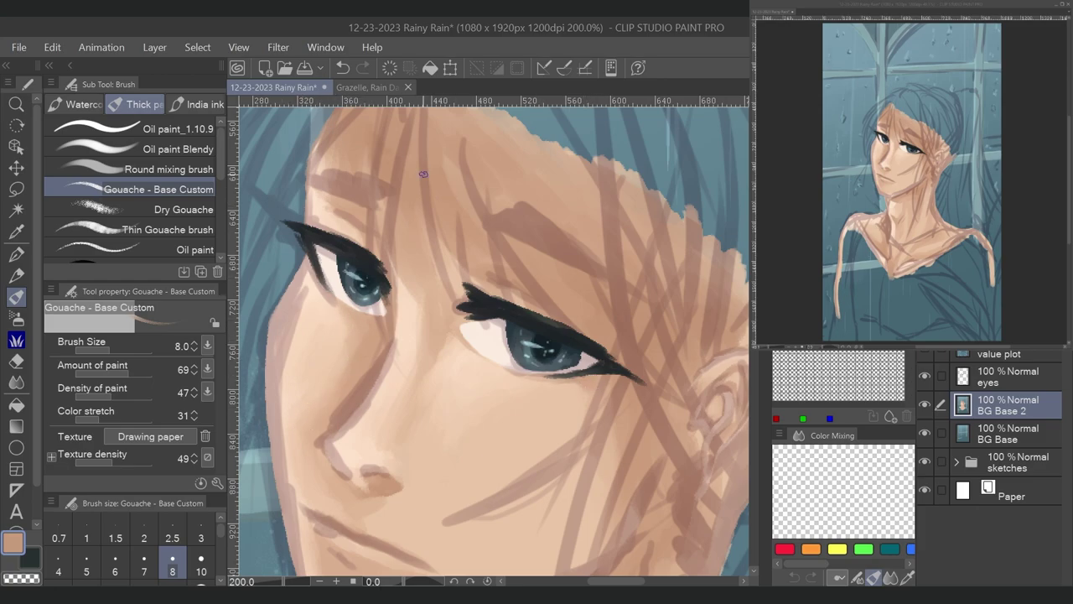
key(alt+bracketright)
key(x)
key(bracketright)
key(bracketright)
key(bracketright)
drag(478, 223, 636, 294)
mouse_move(485, 218)
mouse_down()
mouse_move(515, 223)
mouse_move(650, 304)
mouse_up()
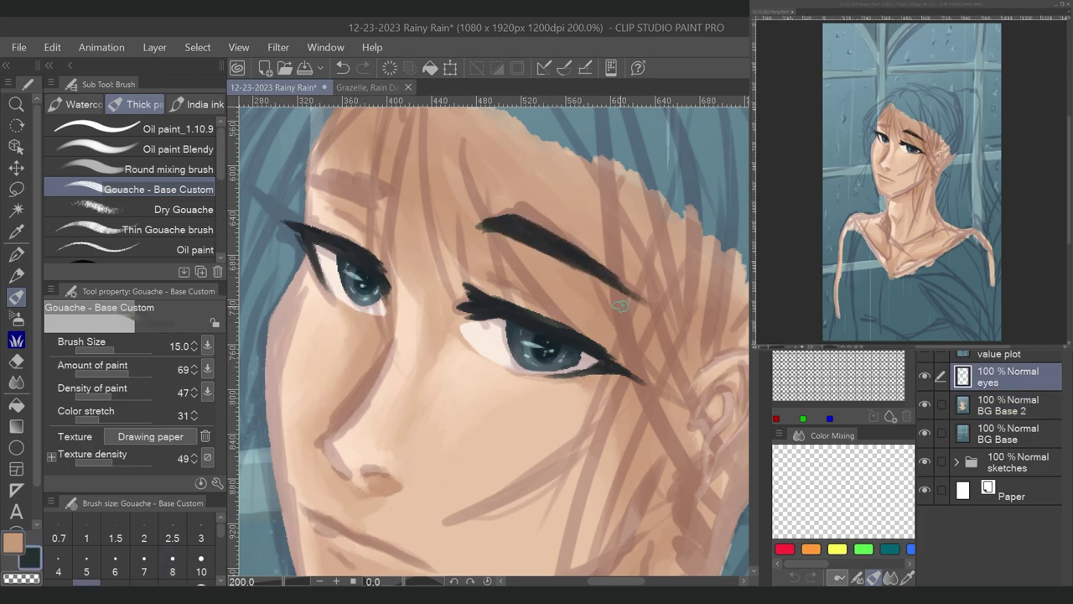
drag(310, 181, 379, 194)
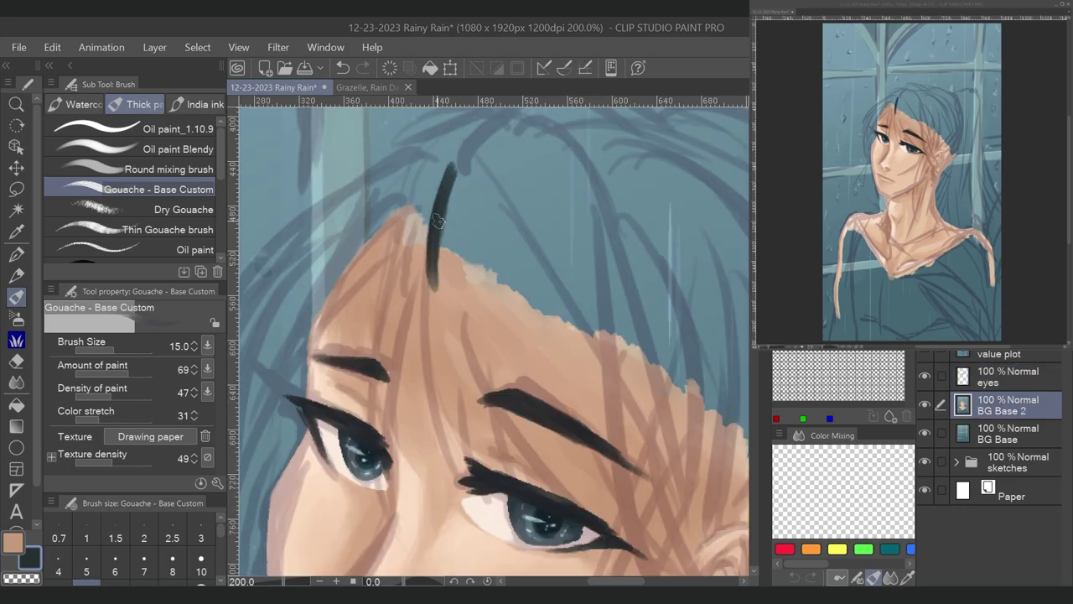
- Block in the dark central fringe lock on BG Base 2, from the parting to the near eye, at brush size 17
mouse_move(451, 183)
mouse_down()
mouse_move(427, 436)
mouse_move(490, 545)
mouse_up()
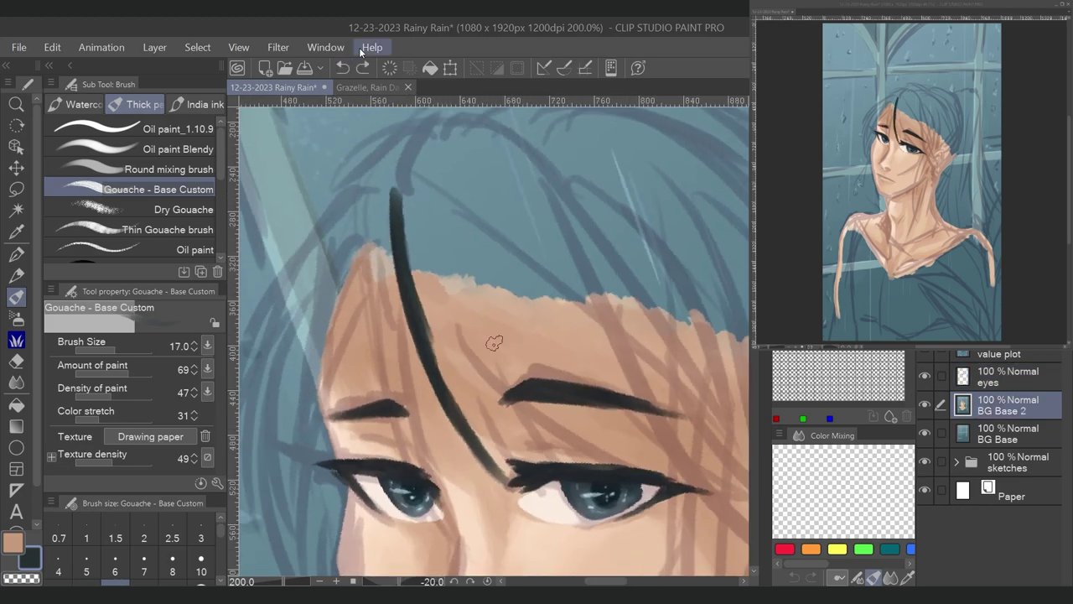
key(bracketleft)
mouse_move(449, 167)
mouse_down()
mouse_move(419, 361)
mouse_move(465, 482)
mouse_move(431, 294)
mouse_up()
key(bracketright)
key(bracketright)
drag(436, 360, 444, 243)
drag(453, 411, 440, 210)
drag(424, 369, 453, 239)
drag(457, 167, 470, 453)
drag(462, 394, 503, 469)
drag(461, 327, 493, 436)
mouse_move(482, 386)
mouse_down()
mouse_move(461, 180)
mouse_move(512, 268)
mouse_up()
drag(478, 168, 600, 356)
drag(491, 310, 511, 462)
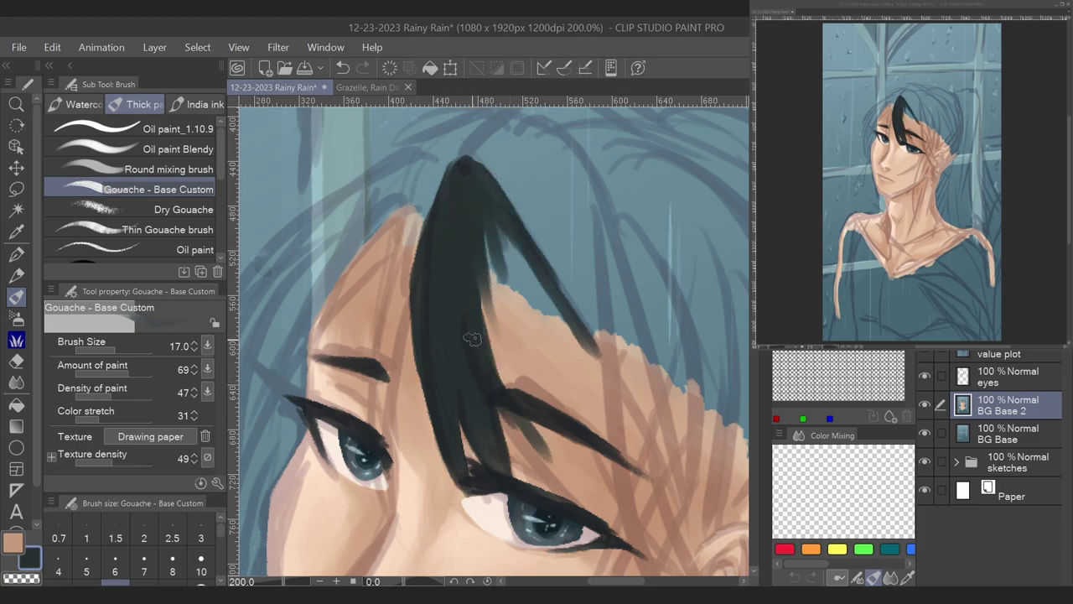
- Paint dark fringe strands from the parting down across the far side of the forehead
drag(493, 390, 624, 541)
drag(461, 159, 387, 377)
drag(407, 289, 415, 428)
mouse_move(407, 310)
mouse_down()
mouse_move(398, 473)
mouse_move(377, 277)
mouse_up()
drag(403, 369, 423, 181)
drag(378, 260, 440, 155)
drag(503, 335, 419, 291)
drag(465, 222, 537, 348)
- Fill the dark fringe across the near side of the forehead and over the near eyebrow
drag(456, 184, 402, 352)
drag(398, 234, 494, 432)
drag(457, 377, 550, 482)
drag(486, 420, 604, 528)
drag(473, 388, 539, 470)
mouse_move(415, 180)
mouse_down()
mouse_move(495, 377)
mouse_move(536, 356)
mouse_up()
drag(423, 201, 574, 453)
drag(453, 239, 588, 433)
drag(544, 394, 630, 442)
mouse_move(469, 378)
mouse_down()
mouse_move(670, 313)
mouse_move(729, 386)
mouse_up()
- Build up the hair's far side from the crown past the far eye with dark strokes at brush sizes 17 and 15
drag(587, 119, 483, 267)
drag(532, 211, 441, 347)
drag(539, 193, 448, 325)
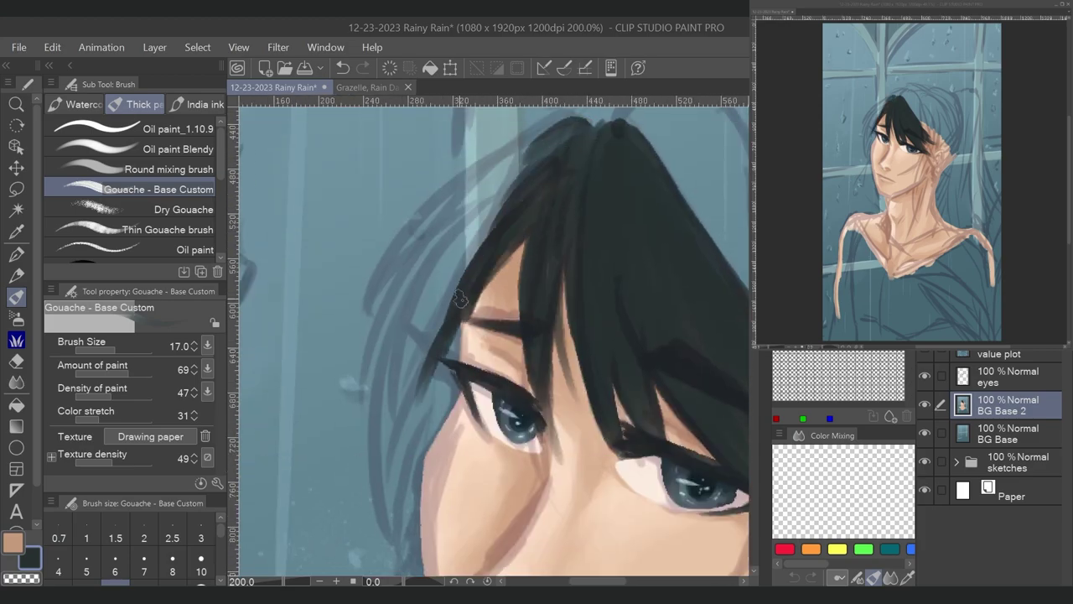
drag(545, 163, 411, 353)
drag(436, 269, 394, 478)
drag(503, 251, 436, 395)
drag(482, 293, 452, 466)
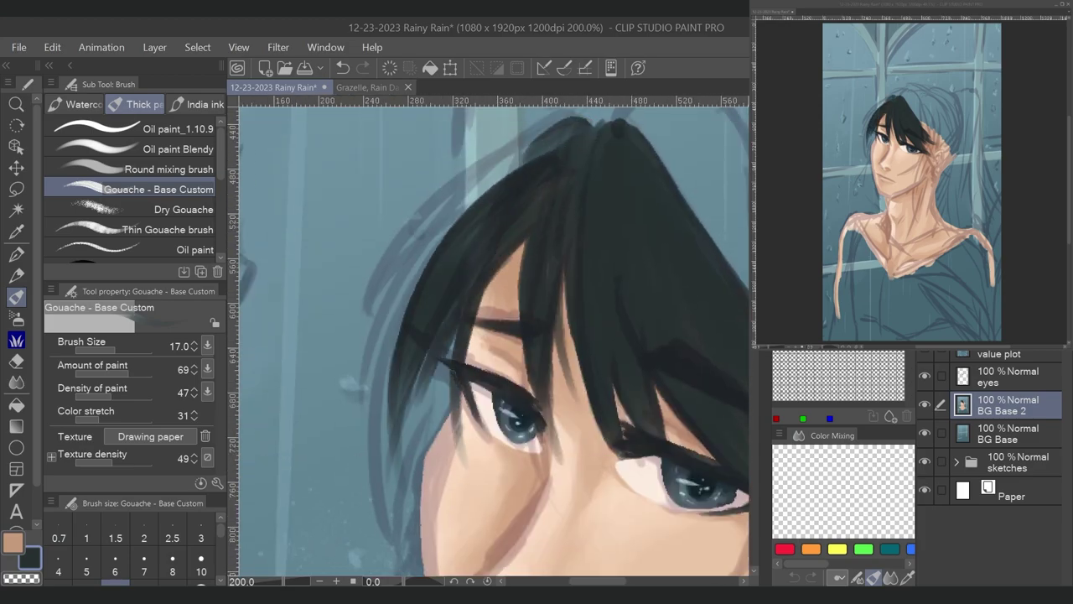
drag(524, 239, 473, 377)
drag(511, 172, 399, 302)
key([)
key([)
drag(478, 193, 373, 344)
drag(515, 168, 360, 390)
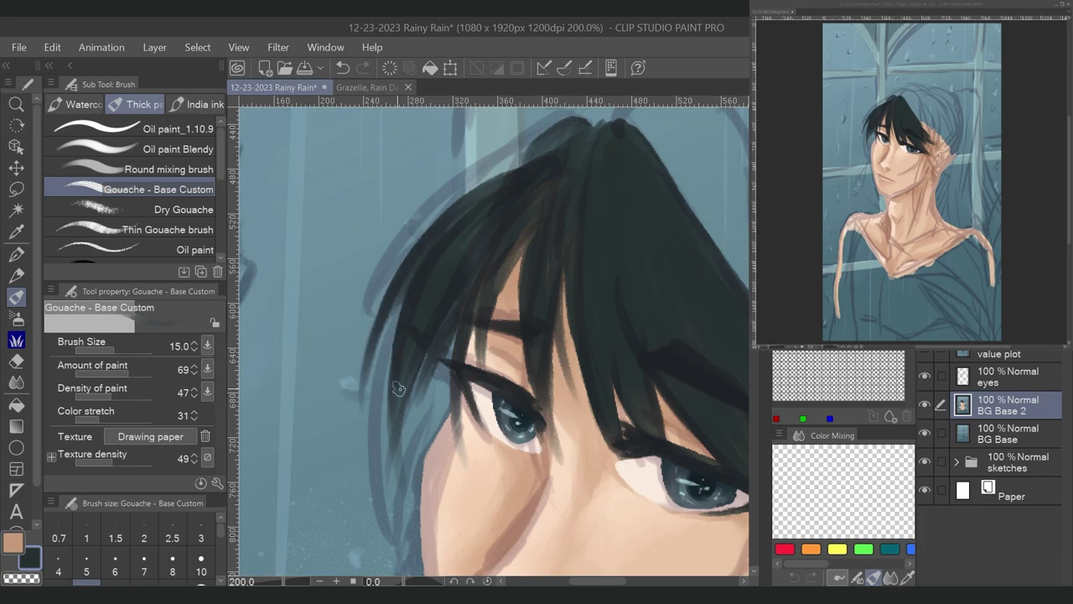
- Extend the far-side hair lock down beside the far cheek with tapering strands at brush size 15
drag(438, 240, 370, 537)
drag(401, 327, 417, 528)
drag(432, 352, 406, 536)
drag(448, 402, 445, 413)
drag(451, 364, 386, 562)
mouse_move(444, 419)
mouse_down()
mouse_move(477, 309)
mouse_move(427, 478)
mouse_up()
drag(461, 394, 448, 440)
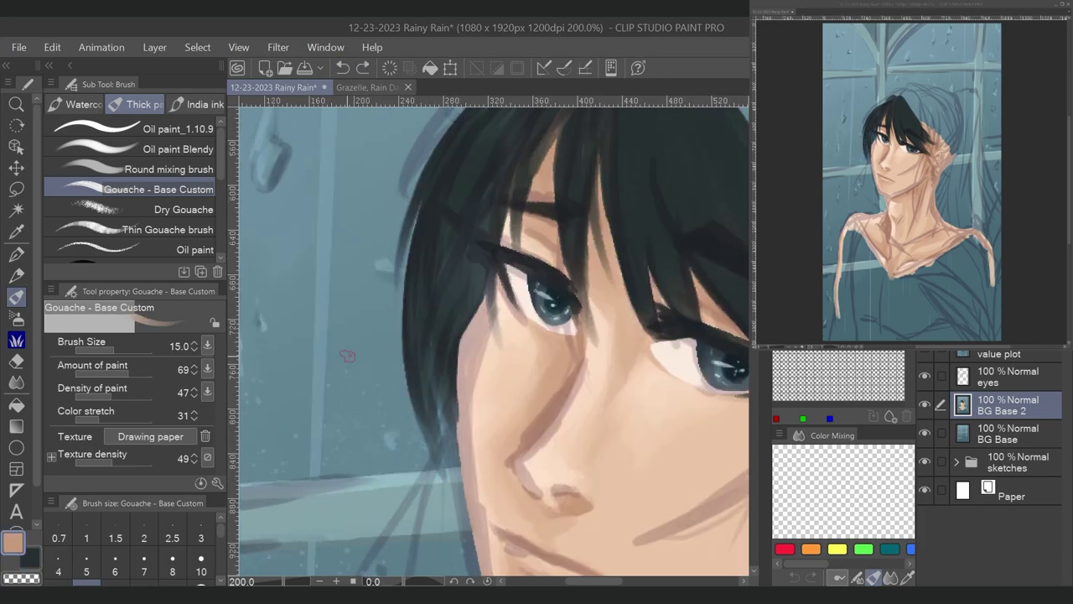
drag(436, 252, 411, 462)
- Paint dark strands over the near temple, including a long curved one sweeping from the near eye below the ear
drag(587, 218, 482, 285)
mouse_move(512, 252)
mouse_down()
mouse_move(361, 453)
mouse_move(373, 411)
mouse_up()
drag(620, 352, 352, 310)
mouse_move(352, 180)
mouse_down()
mouse_move(448, 231)
mouse_move(494, 325)
mouse_move(621, 476)
mouse_up()
mouse_move(370, 156)
mouse_down()
mouse_move(440, 276)
mouse_move(554, 414)
mouse_up()
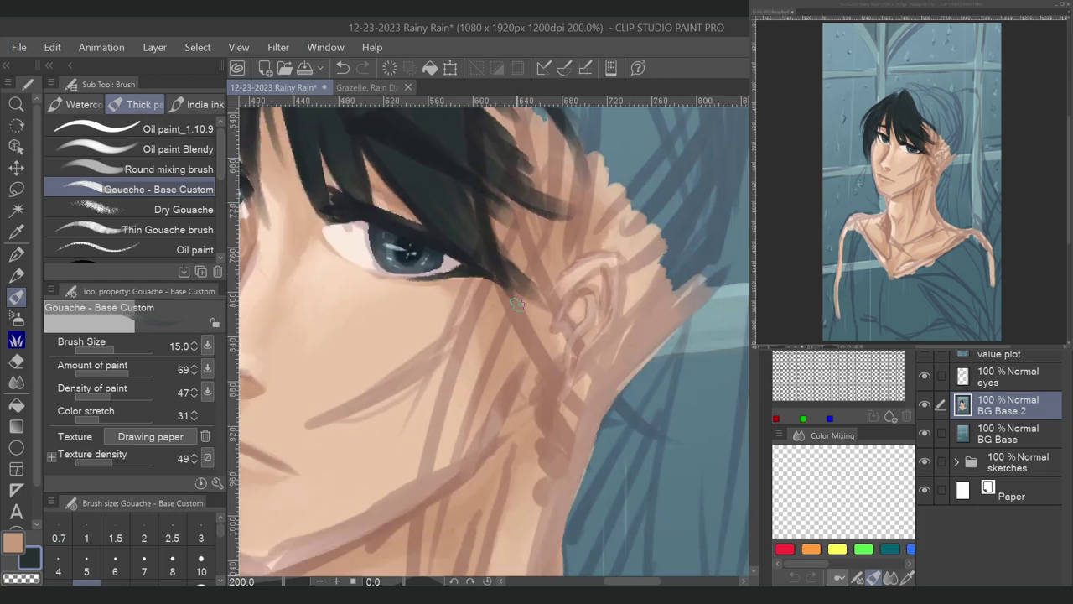
mouse_move(493, 265)
mouse_down()
mouse_move(587, 402)
mouse_move(679, 453)
mouse_up()
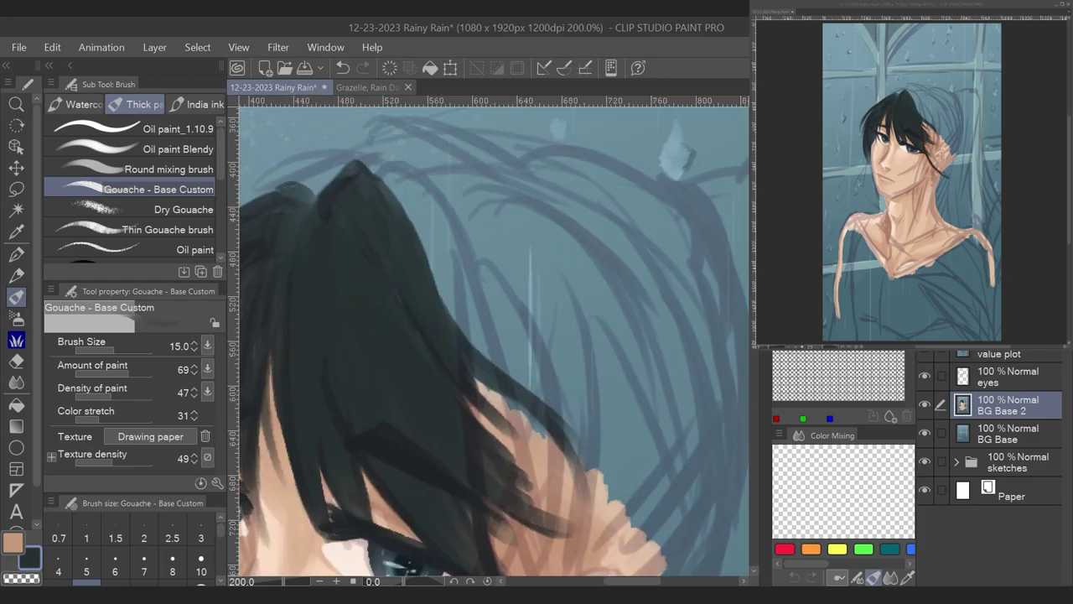
- Thicken the near-side hair with dark strands from the crown across the temple toward the ear at brush size 15
drag(440, 159, 575, 348)
drag(453, 180, 570, 362)
drag(522, 335, 593, 404)
drag(424, 197, 491, 424)
drag(394, 208, 477, 457)
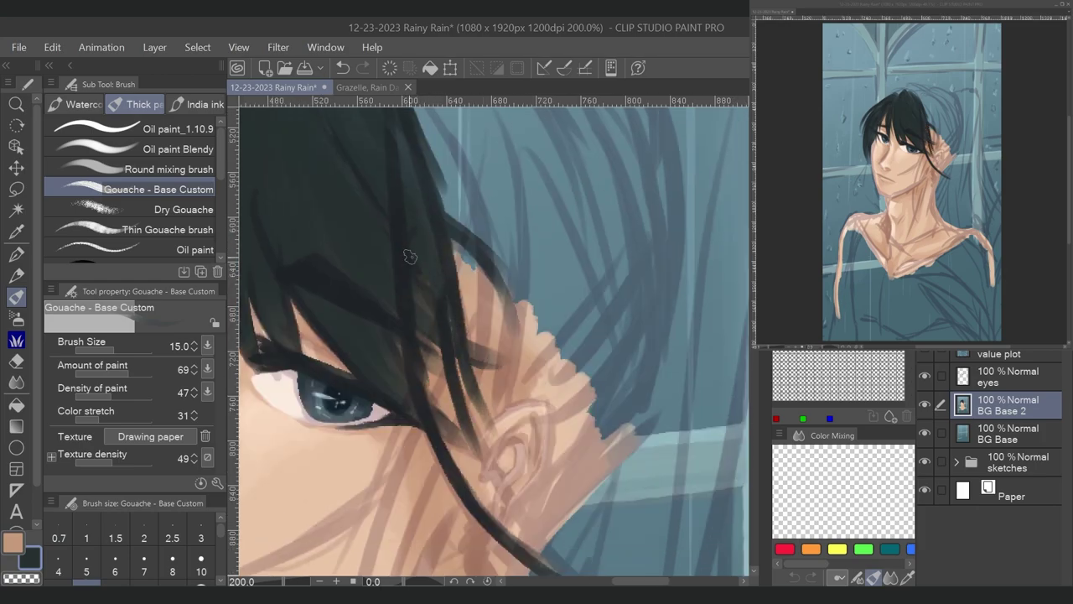
drag(415, 268, 470, 453)
drag(437, 287, 515, 537)
drag(409, 296, 491, 406)
drag(439, 332, 571, 442)
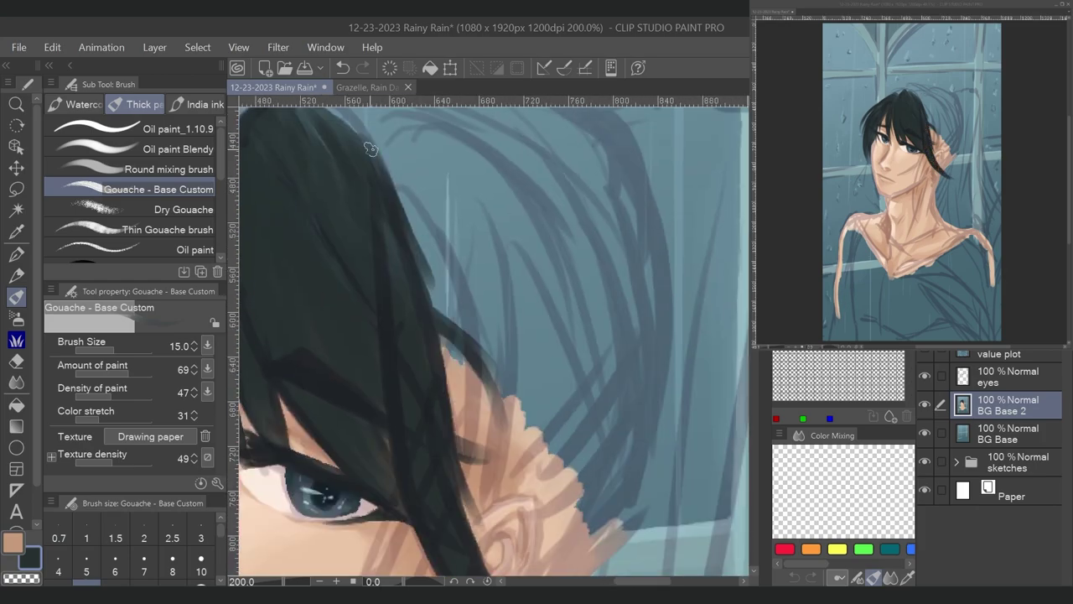
- Broaden the hair from the crown down in front of the ear, covering the exposed skin edge with dark strokes
drag(361, 138, 482, 335)
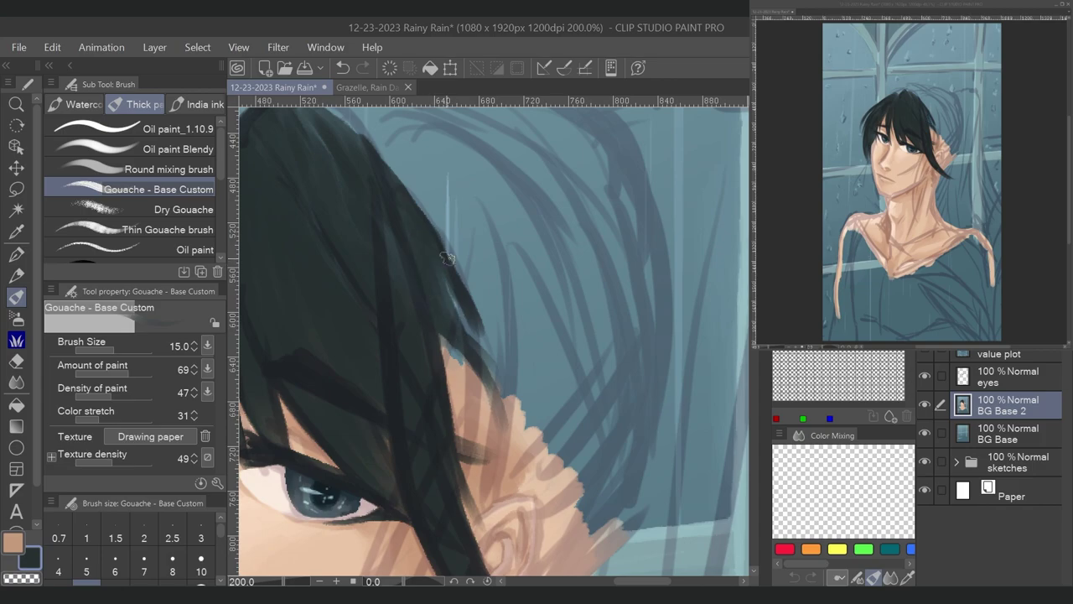
drag(449, 231, 486, 503)
drag(445, 277, 469, 437)
drag(443, 337, 482, 530)
mouse_move(478, 503)
mouse_down()
mouse_move(469, 252)
mouse_move(512, 469)
mouse_up()
mouse_move(344, 172)
mouse_down()
mouse_move(401, 264)
mouse_move(351, 163)
mouse_up()
drag(503, 336, 457, 258)
drag(476, 186, 481, 442)
- Clean up the eye edges on the eyes layer with the Hard eraser at size 12 and off-white G-pen touches at size 8
key(e)
click(966, 369)
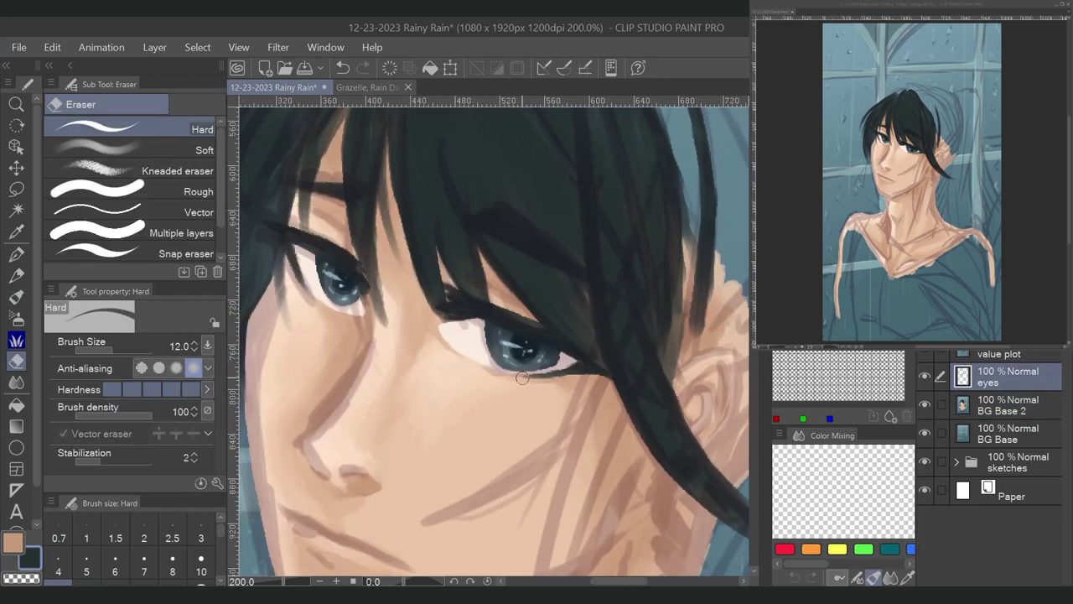
key(p)
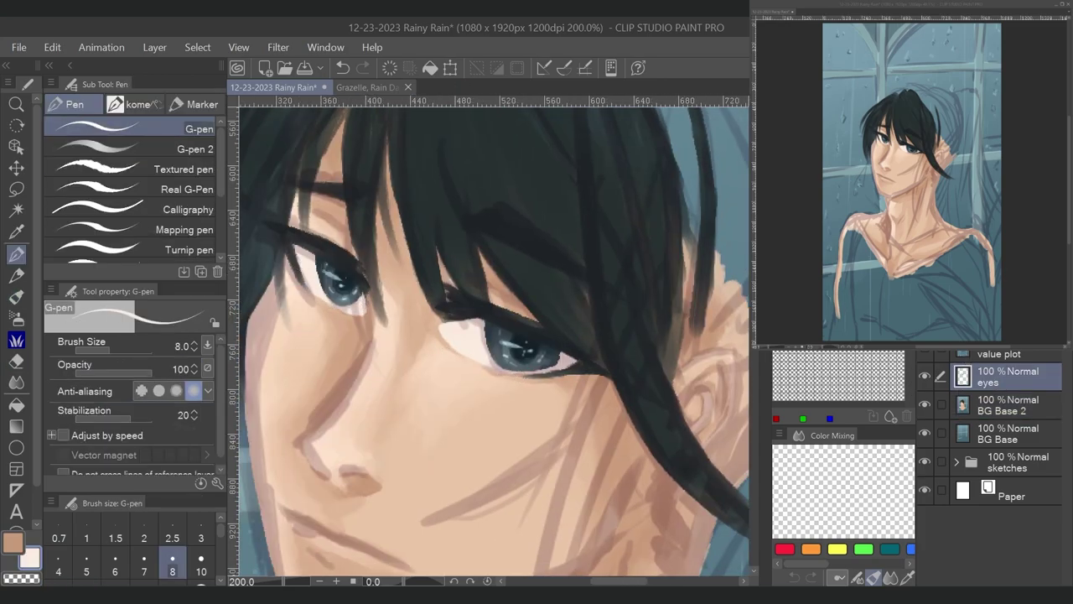
drag(519, 348, 310, 347)
- Paint long dark hair strands hanging from the near temple down the neck with the Gouache brush and undo the last stroke
key(b)
key(ctrl+minus)
drag(301, 244, 310, 179)
mouse_move(411, 197)
mouse_down()
mouse_move(373, 424)
mouse_move(352, 335)
mouse_move(418, 199)
mouse_move(369, 388)
mouse_move(416, 262)
mouse_move(419, 385)
mouse_move(453, 481)
mouse_up()
drag(503, 226, 457, 487)
drag(520, 205, 457, 377)
mouse_move(461, 311)
mouse_down()
mouse_move(519, 203)
mouse_move(491, 323)
mouse_up()
drag(515, 218, 503, 484)
mouse_move(537, 224)
mouse_down()
mouse_move(486, 536)
mouse_move(503, 461)
mouse_up()
drag(519, 403, 474, 252)
mouse_move(465, 114)
mouse_down()
mouse_move(495, 394)
mouse_move(596, 397)
mouse_move(578, 382)
mouse_move(511, 387)
mouse_move(470, 352)
mouse_move(486, 470)
mouse_up()
key(ctrl+z)
- Refine the loose strands falling beside the near cheek toward the shoulder and touch up the hair around the crown
drag(520, 226, 482, 440)
drag(474, 222, 456, 520)
drag(549, 302, 470, 469)
click(343, 67)
mouse_move(469, 214)
mouse_down()
mouse_move(461, 394)
mouse_move(490, 524)
mouse_move(398, 516)
mouse_up()
drag(436, 340, 419, 474)
drag(445, 247, 430, 459)
drag(452, 186, 394, 317)
mouse_move(323, 147)
mouse_down()
mouse_move(374, 179)
mouse_move(395, 212)
mouse_up()
mouse_move(361, 172)
mouse_down()
mouse_move(436, 323)
mouse_move(415, 247)
mouse_up()
drag(437, 450, 444, 446)
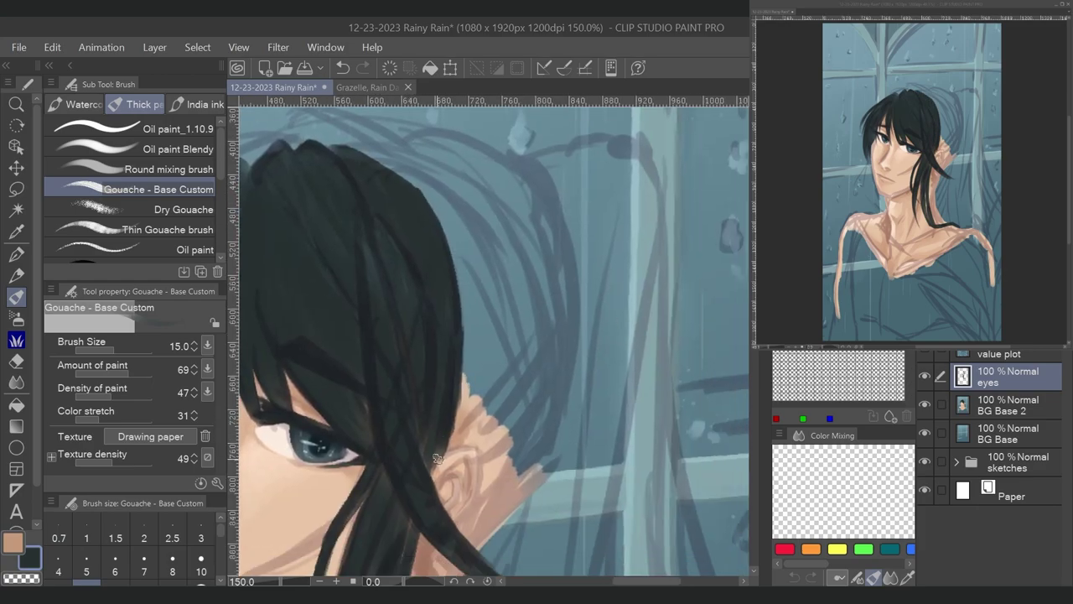
- Widen the dark hair mass behind the near temple from the crown down to the top of the ear
drag(498, 267, 452, 443)
mouse_move(336, 143)
mouse_down()
mouse_move(503, 267)
mouse_move(469, 423)
mouse_up()
drag(369, 155, 490, 294)
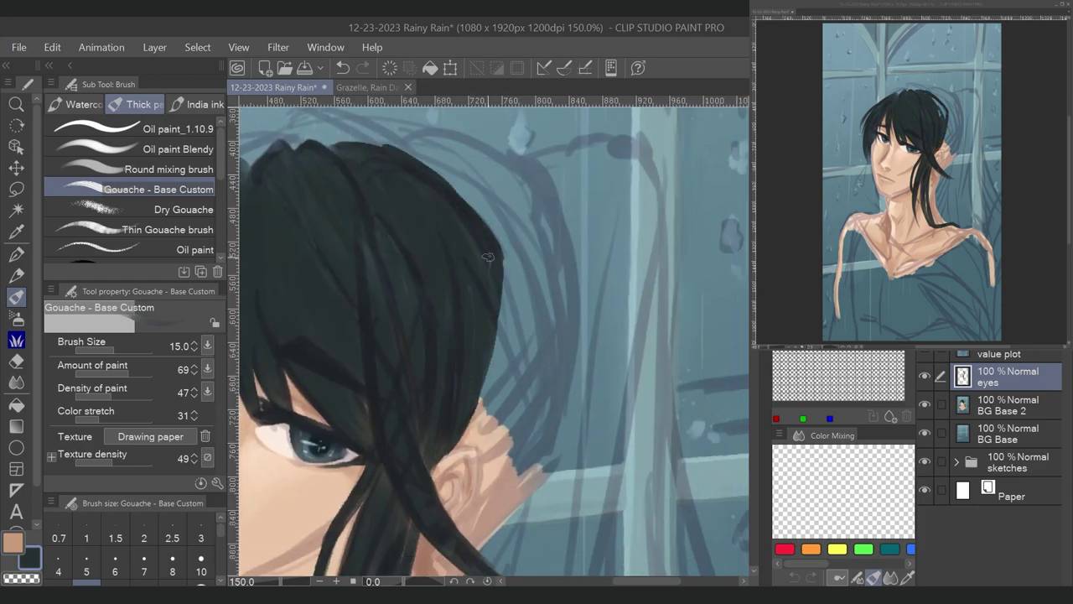
drag(486, 220, 468, 280)
mouse_move(289, 243)
mouse_down()
mouse_move(428, 203)
mouse_move(307, 224)
mouse_up()
- Outline the back of the head down to the nape at brush size 15 and fill it with dark strokes at size 25
mouse_move(374, 201)
mouse_down()
mouse_move(516, 224)
mouse_move(616, 272)
mouse_move(637, 444)
mouse_up()
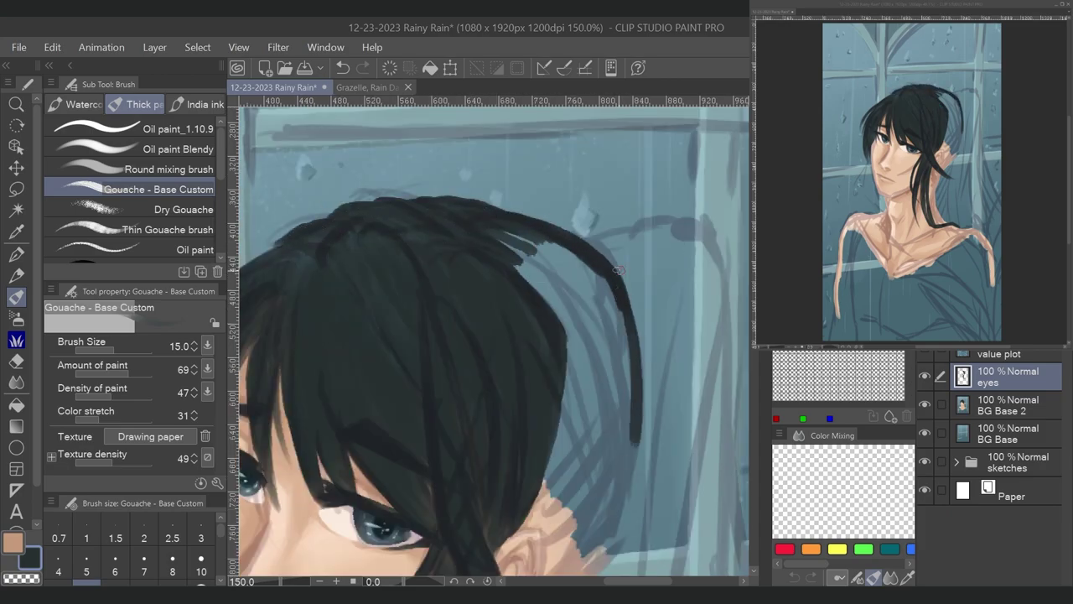
drag(627, 277, 639, 499)
drag(654, 294, 536, 545)
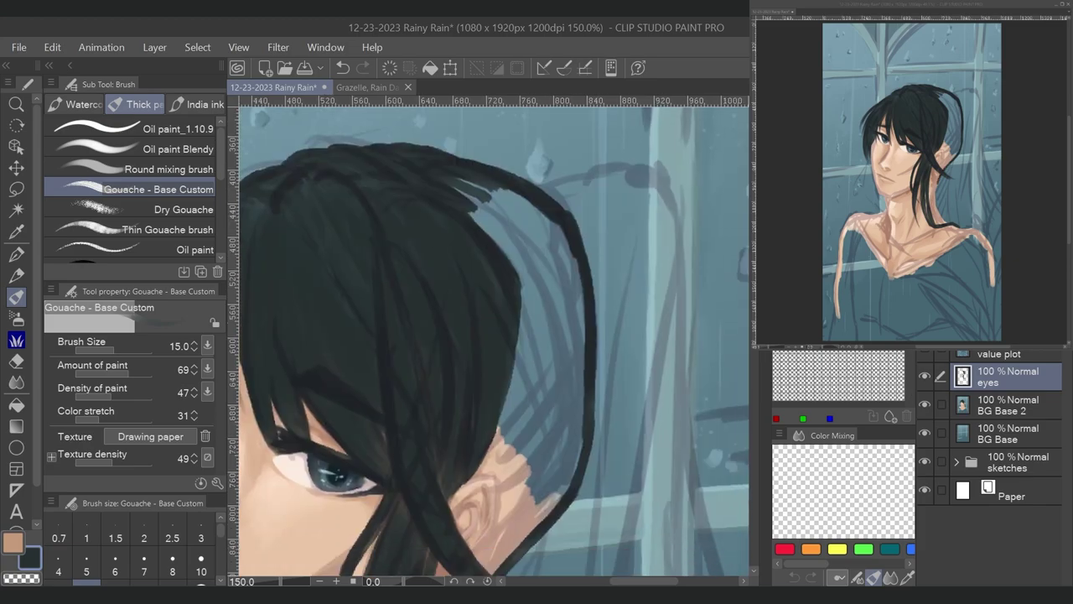
mouse_move(560, 218)
mouse_down()
mouse_move(579, 478)
mouse_move(567, 511)
mouse_up()
key(bracketright)
key(bracketright)
key(bracketright)
mouse_move(459, 181)
mouse_down()
mouse_move(553, 262)
mouse_move(597, 403)
mouse_move(503, 478)
mouse_move(553, 302)
mouse_move(531, 271)
mouse_move(574, 90)
mouse_up()
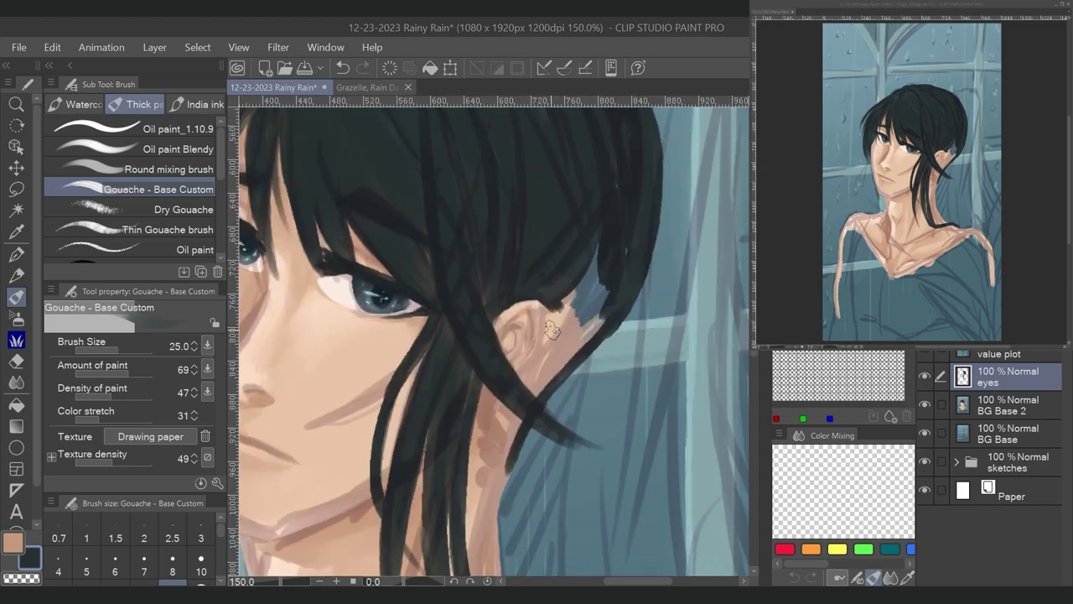
- Fill the remaining gap behind the ear and shape the hair at the nape with smaller dark strokes
key(bracketleft)
key(bracketleft)
key(bracketleft)
drag(523, 384, 538, 367)
mouse_move(548, 326)
mouse_down()
mouse_move(574, 368)
mouse_move(600, 285)
mouse_move(604, 300)
mouse_up()
mouse_move(513, 404)
mouse_down()
mouse_move(503, 469)
mouse_move(613, 239)
mouse_up()
mouse_move(281, 301)
mouse_down()
mouse_move(448, 403)
mouse_move(443, 218)
mouse_move(457, 461)
mouse_up()
drag(696, 142, 260, 536)
mouse_move(415, 270)
mouse_down()
mouse_move(495, 245)
mouse_move(545, 280)
mouse_move(549, 453)
mouse_up()
- Block in a high ponytail sweeping from the back of the head to the canvas edge at brush size 50
scroll(536, 377, down, 3)
key(bracketright)
key(bracketright)
key(bracketright)
key(bracketright)
key(bracketright)
drag(465, 198, 495, 403)
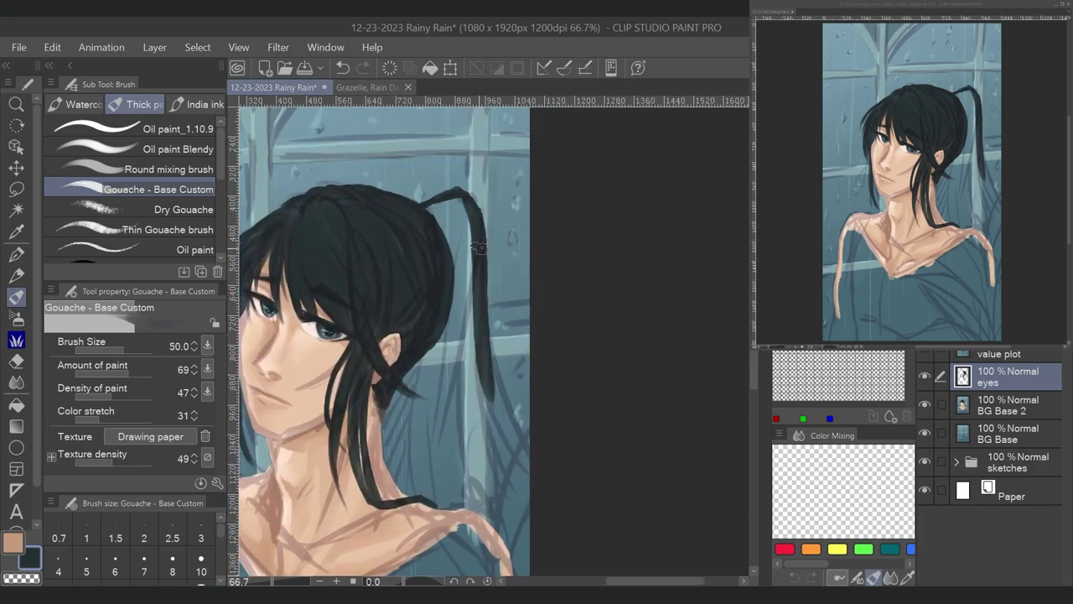
drag(469, 268, 513, 454)
drag(451, 202, 515, 537)
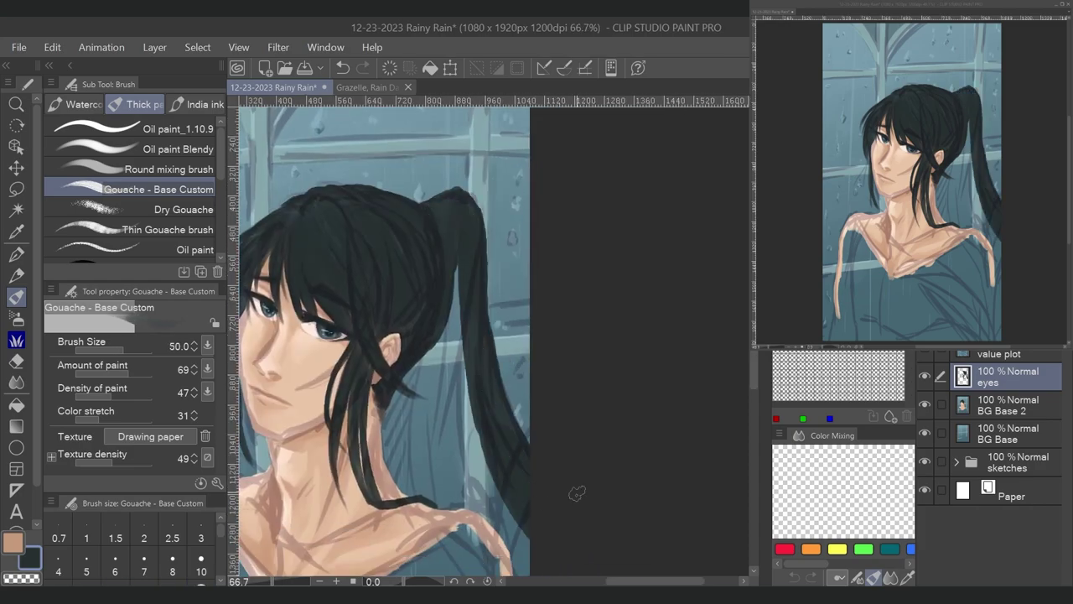
- Fill the ponytail behind the neck down to the shoulder with dark strokes at brush sizes 50 and 30
drag(415, 459, 407, 397)
drag(460, 266, 474, 478)
drag(470, 335, 515, 553)
drag(403, 402, 400, 443)
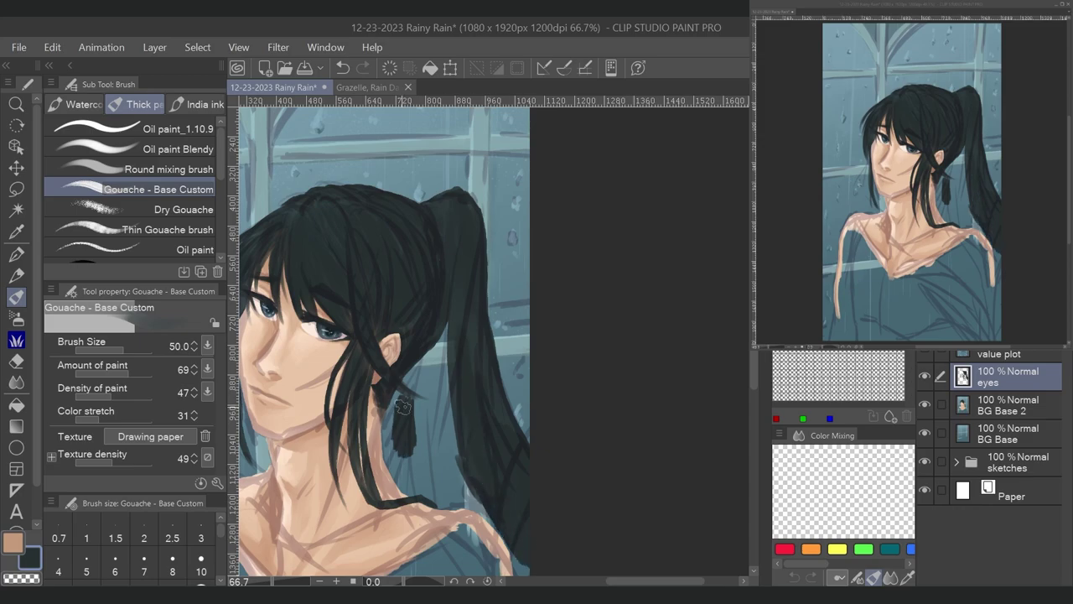
drag(404, 487, 397, 429)
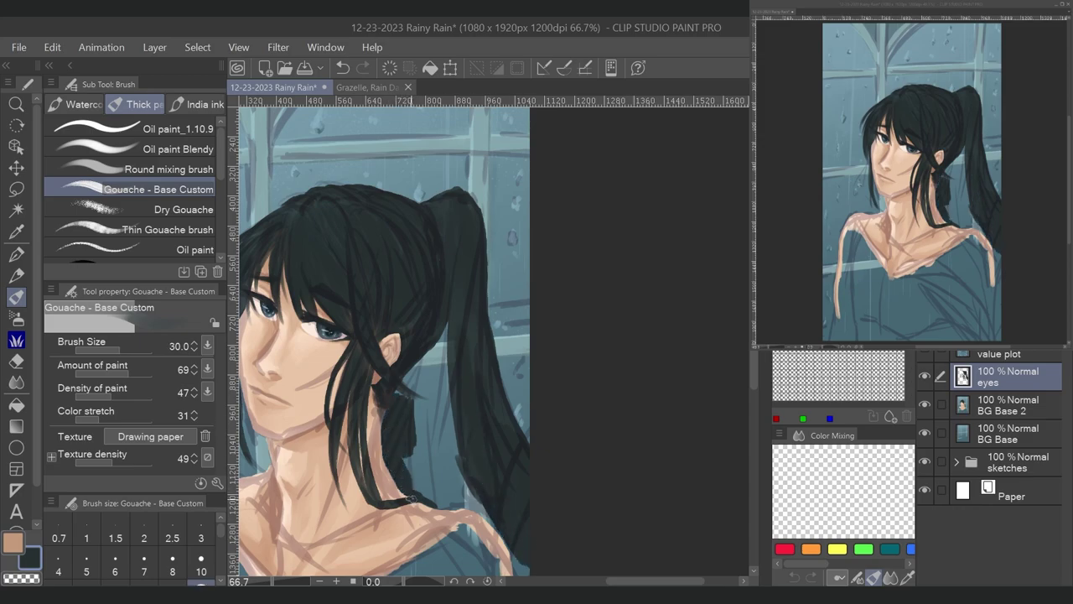
drag(470, 335, 453, 508)
drag(419, 357, 428, 499)
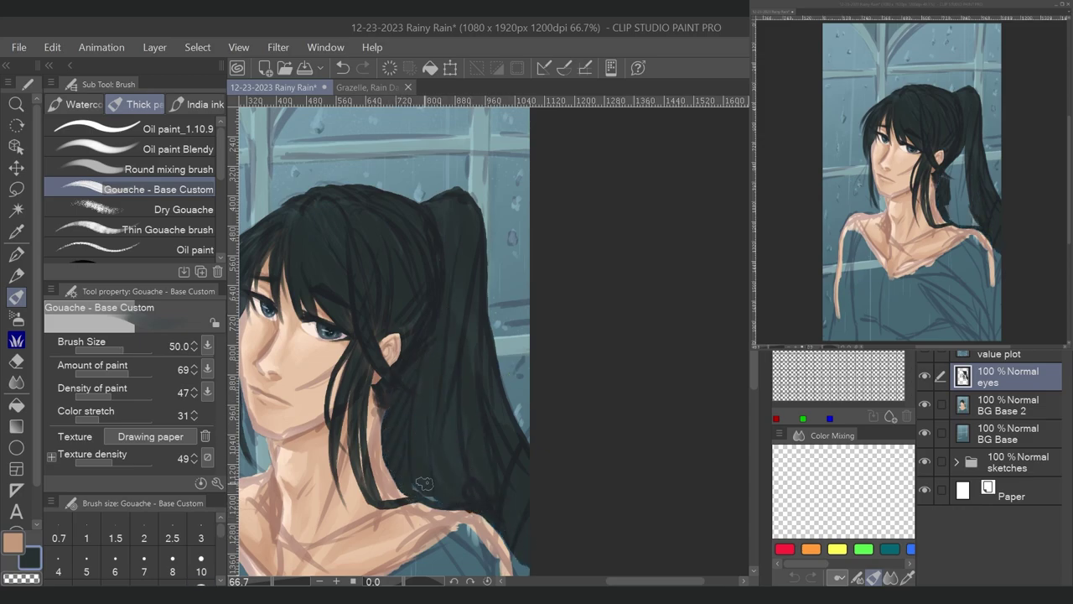
- Scribble dark navy over the sweater's near sleeve, far shoulder and chest on the BG Base 2 layer at brush size 50
drag(470, 469, 410, 290)
key(bracketright)
key(bracketright)
mouse_move(461, 394)
mouse_down()
mouse_move(492, 500)
mouse_move(675, 307)
mouse_up()
key(alt+bracketleft)
drag(335, 227, 352, 360)
drag(378, 243, 415, 297)
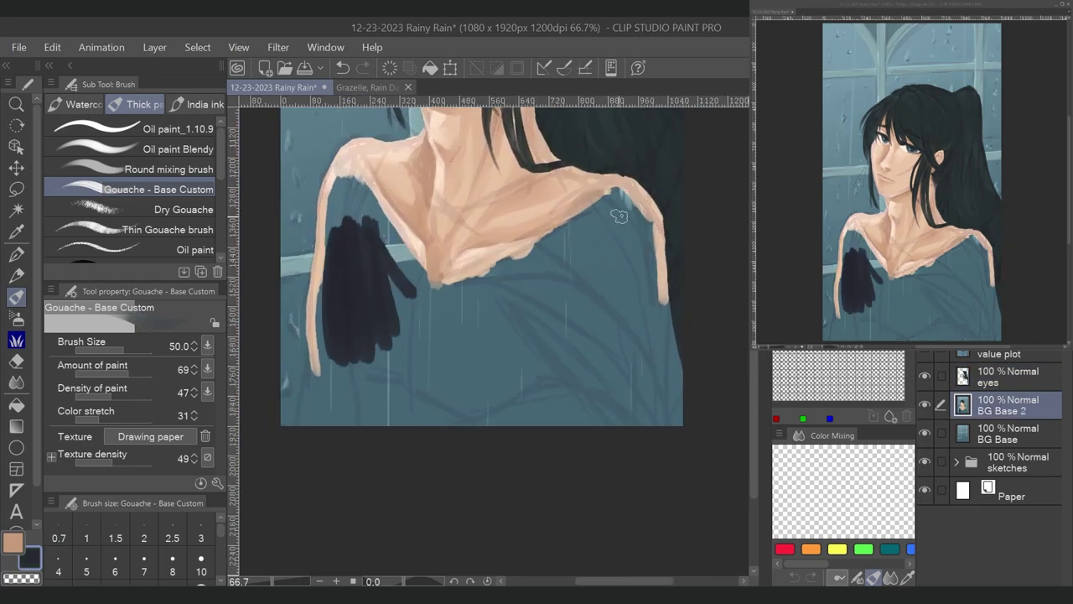
drag(618, 221, 654, 310)
drag(595, 235, 506, 338)
key(alt)
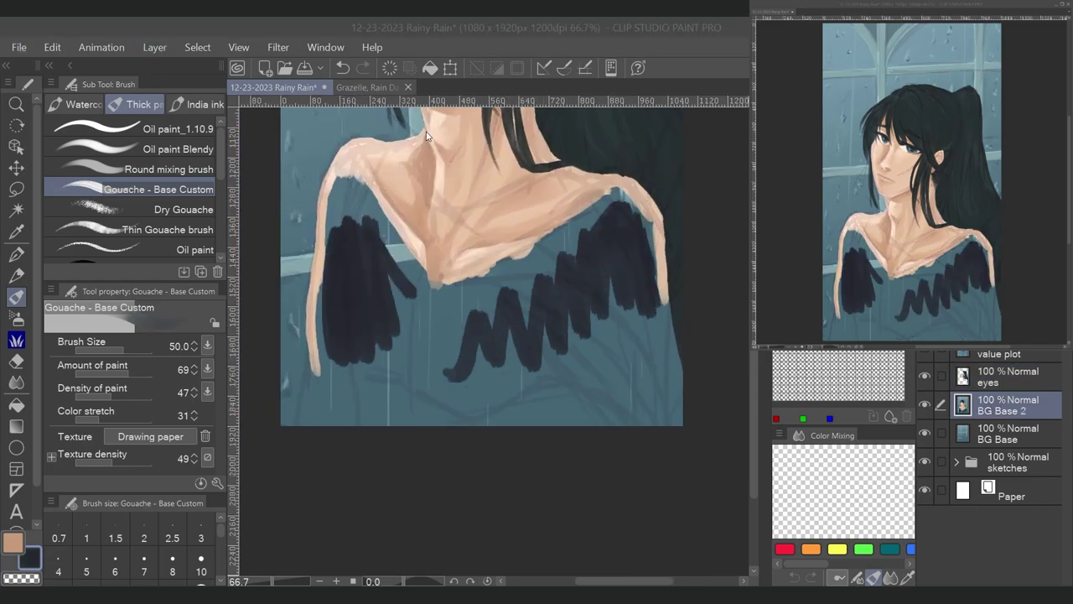
- Extend the navy block-in across the window-side sleeve and into the upper torso with broad strokes
drag(411, 306, 486, 398)
drag(381, 226, 478, 411)
drag(321, 251, 321, 331)
drag(411, 256, 457, 327)
scroll(416, 270, up, 1)
mouse_move(417, 270)
mouse_down()
mouse_move(335, 220)
mouse_move(318, 318)
mouse_up()
- Define the window-side sleeve's outer edge and fill down its length with navy strokes at brush size 30
key(bracketleft)
key(bracketleft)
drag(323, 259, 312, 394)
mouse_move(319, 302)
mouse_down()
mouse_move(302, 466)
mouse_move(319, 352)
mouse_move(373, 273)
mouse_up()
mouse_move(352, 403)
mouse_down()
mouse_move(369, 484)
mouse_move(390, 432)
mouse_up()
drag(379, 356, 379, 390)
drag(382, 452, 394, 465)
- Cover the shoulder beside the neck and shape that side of the neckline with blended dark strokes
drag(498, 160, 487, 377)
drag(488, 377, 484, 206)
mouse_move(378, 382)
mouse_down()
mouse_move(419, 268)
mouse_move(360, 327)
mouse_move(381, 251)
mouse_move(368, 287)
mouse_move(435, 290)
mouse_up()
mouse_move(479, 218)
mouse_down()
mouse_move(468, 352)
mouse_move(402, 222)
mouse_move(393, 281)
mouse_move(465, 293)
mouse_move(419, 219)
mouse_move(474, 226)
mouse_move(469, 354)
mouse_up()
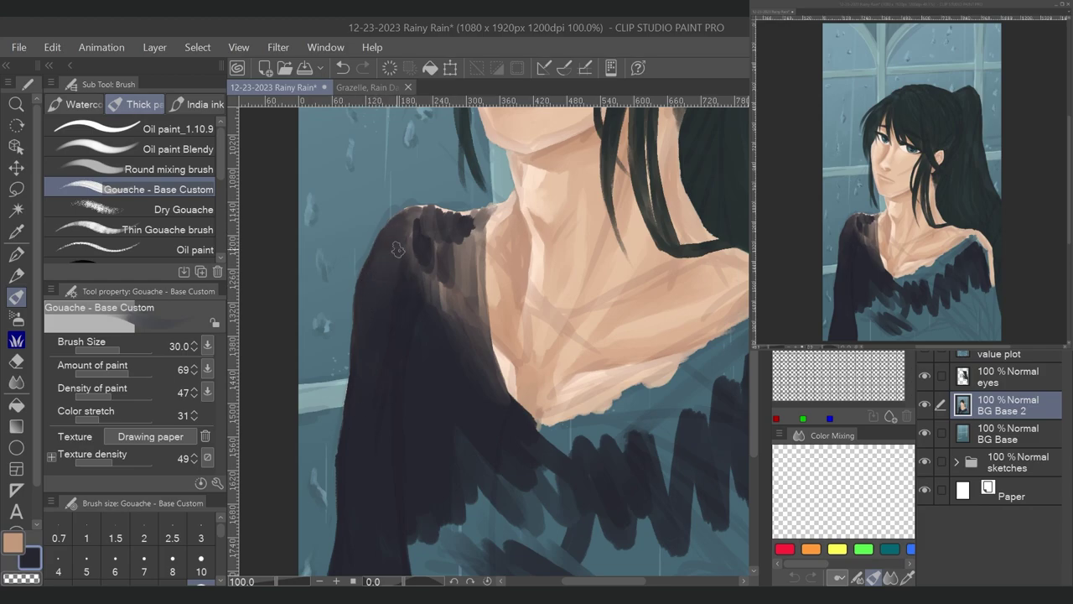
mouse_move(461, 219)
mouse_down()
mouse_move(474, 218)
mouse_move(431, 249)
mouse_up()
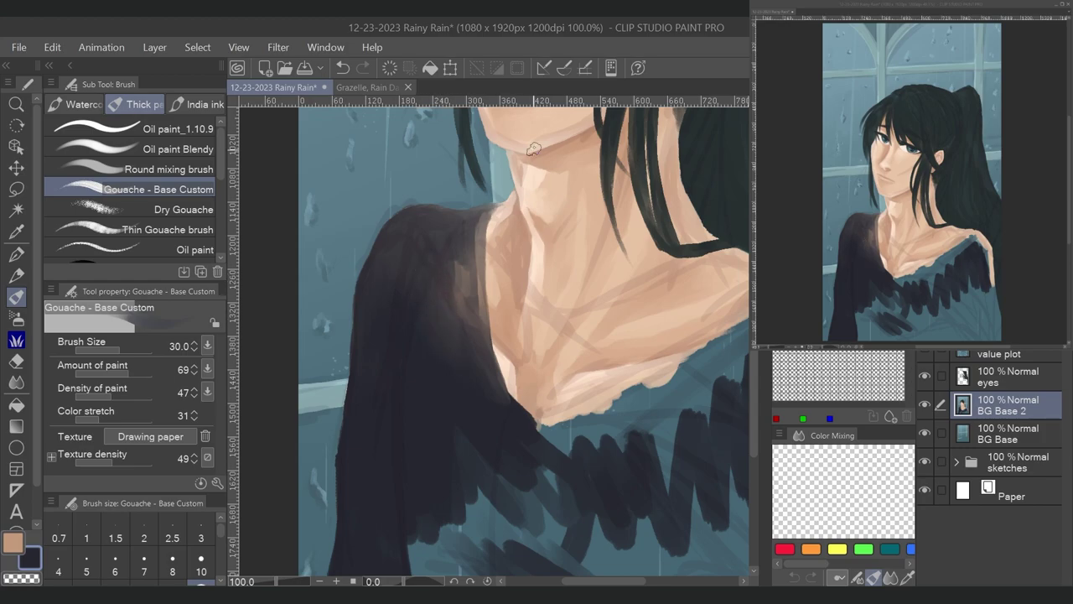
key(ctrl+z)
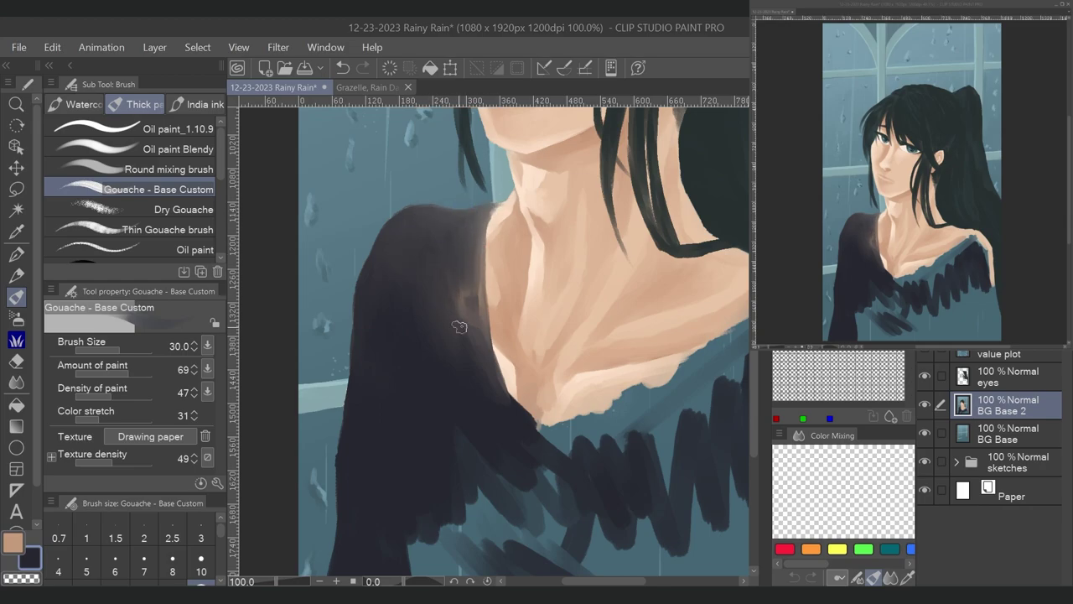
- Paint the other side of the V-neckline at brush size 40 and fill the rest of the sweater with navy
mouse_move(408, 356)
mouse_down()
mouse_move(581, 237)
mouse_move(603, 191)
mouse_move(634, 208)
mouse_move(609, 124)
mouse_up()
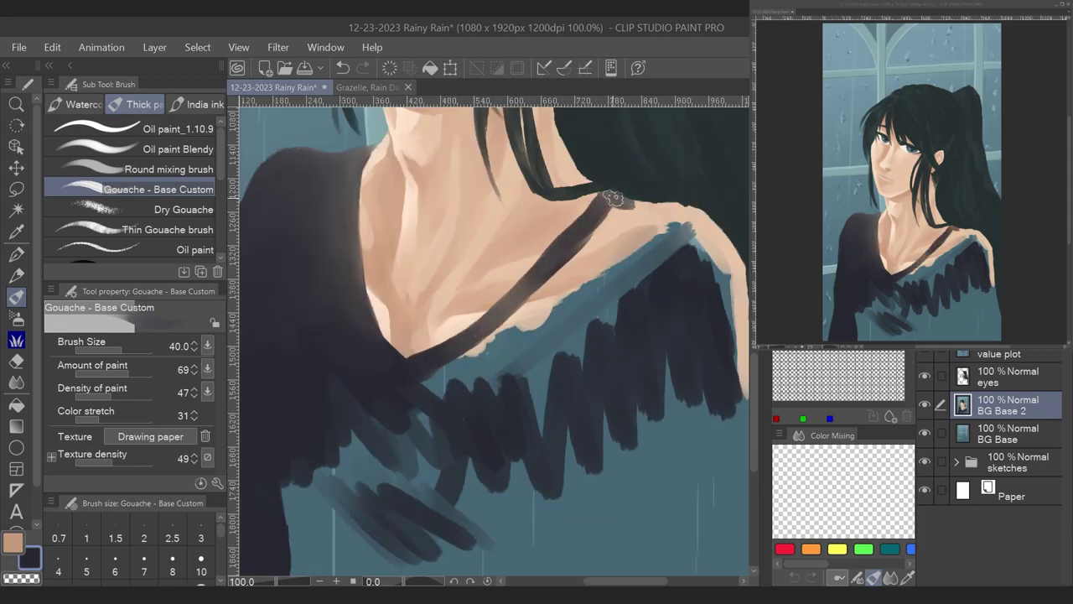
mouse_move(587, 117)
mouse_down()
mouse_move(628, 163)
mouse_move(662, 485)
mouse_up()
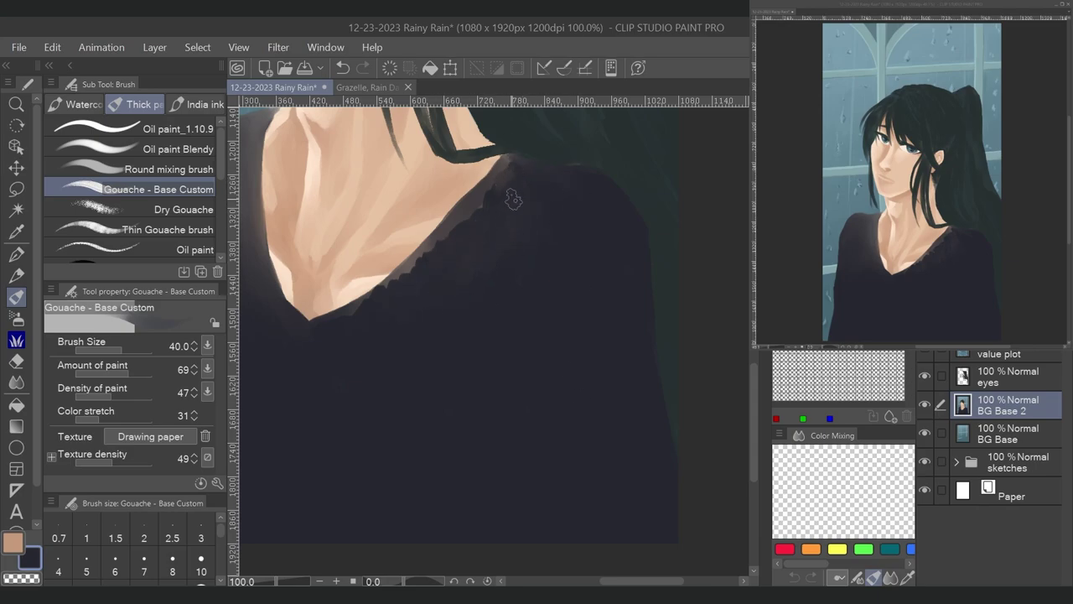
drag(487, 196, 389, 291)
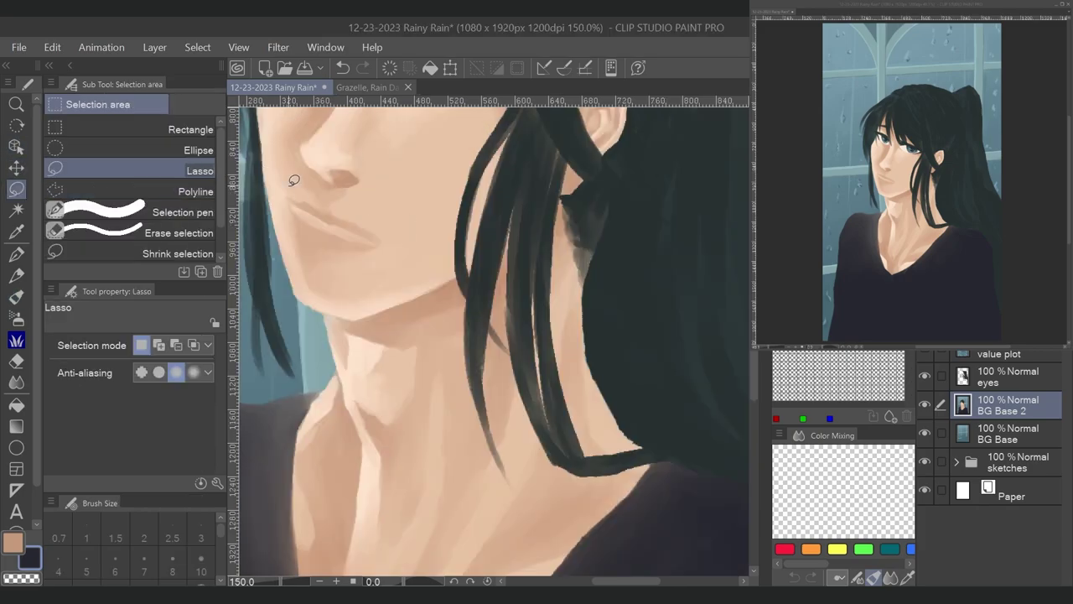
- Lasso the mouth and shift it slightly down the face
drag(280, 192, 364, 240)
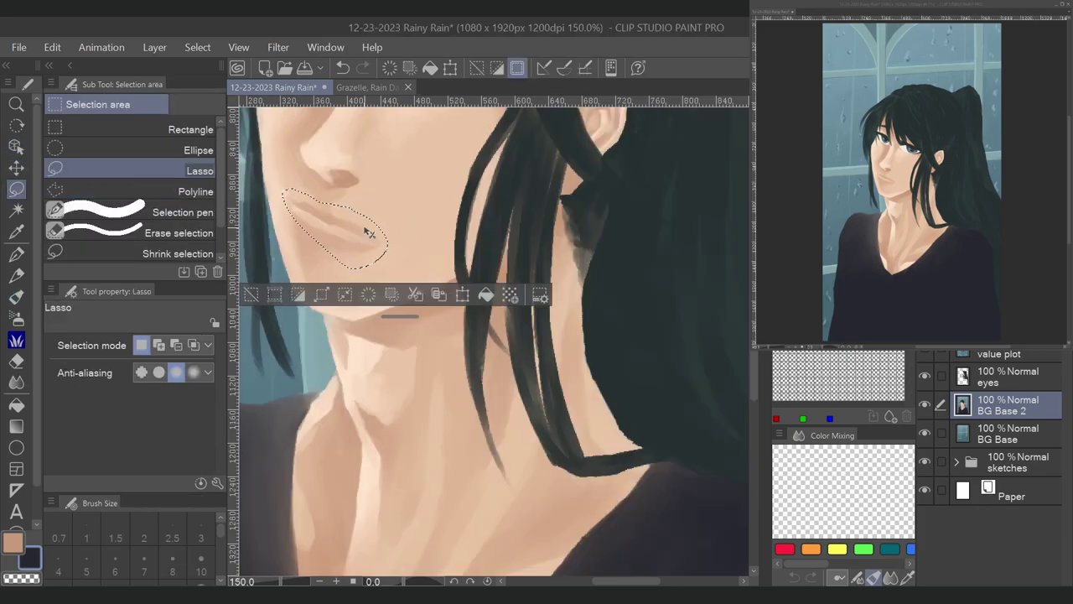
key(ctrl+t)
key(Return)
key(b)
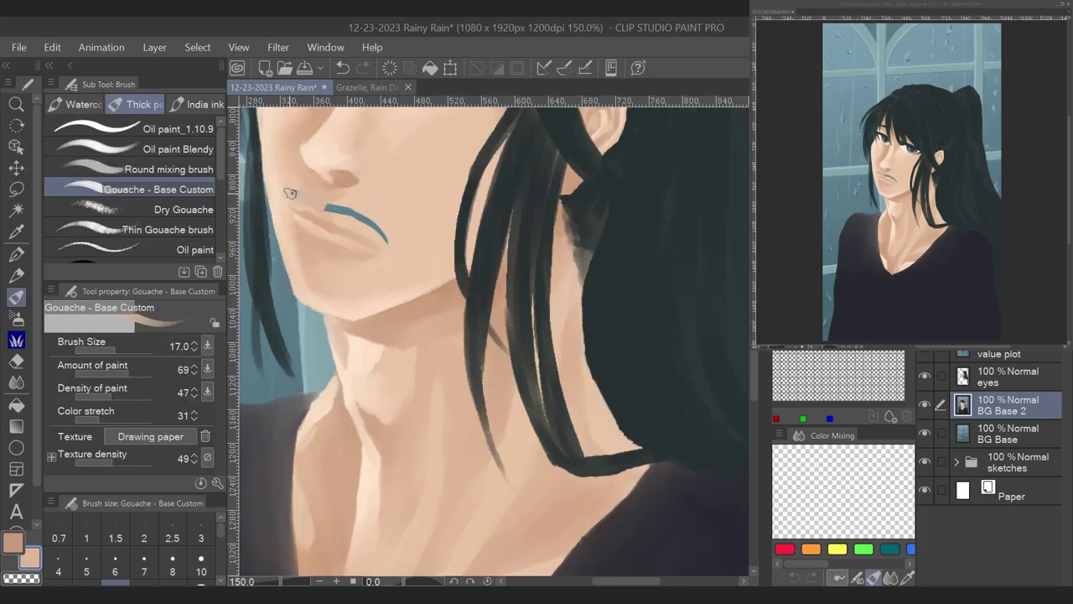
key(ctrl+z)
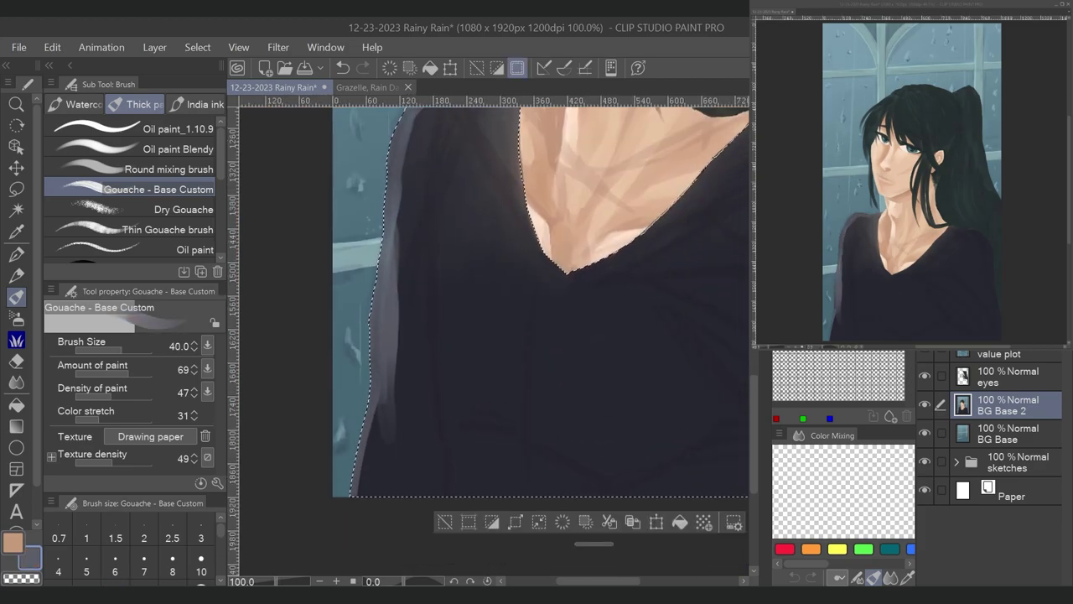
- Paint greyish sleeve fold highlights at brush size 40 and a dark fold beneath the chest at size 30 within the sweater selection
mouse_move(440, 235)
mouse_down()
mouse_move(431, 287)
mouse_move(453, 421)
mouse_up()
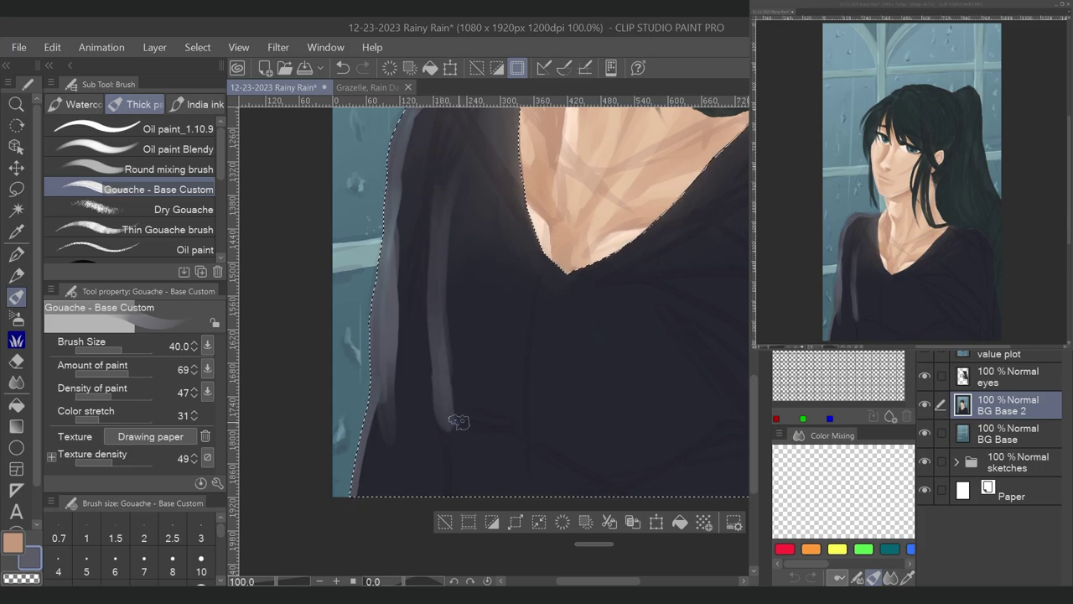
drag(452, 369, 452, 495)
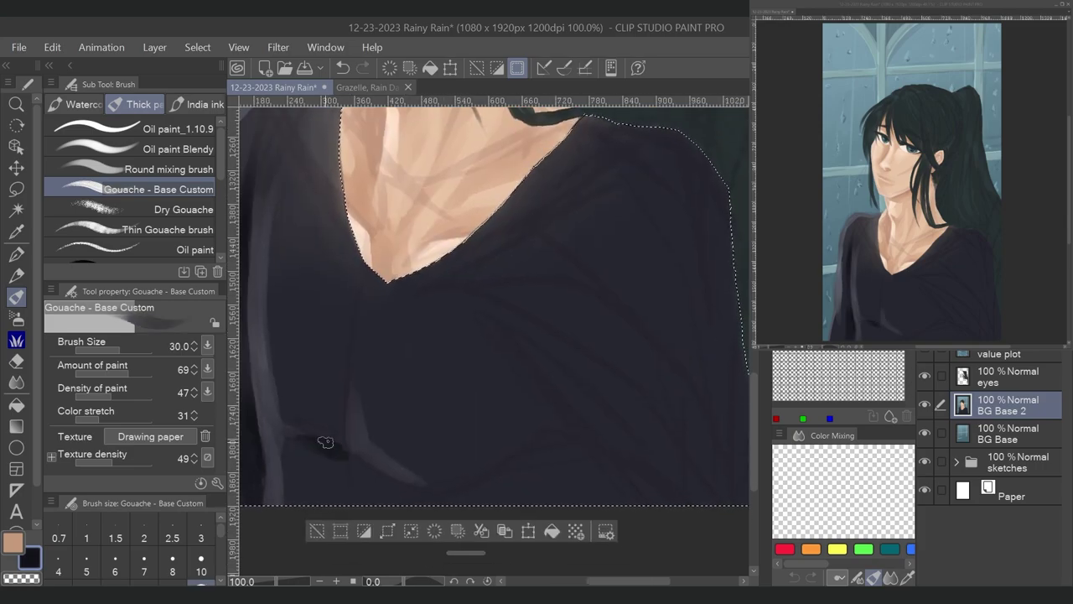
mouse_move(319, 440)
mouse_down()
mouse_move(343, 469)
mouse_move(474, 496)
mouse_move(545, 469)
mouse_up()
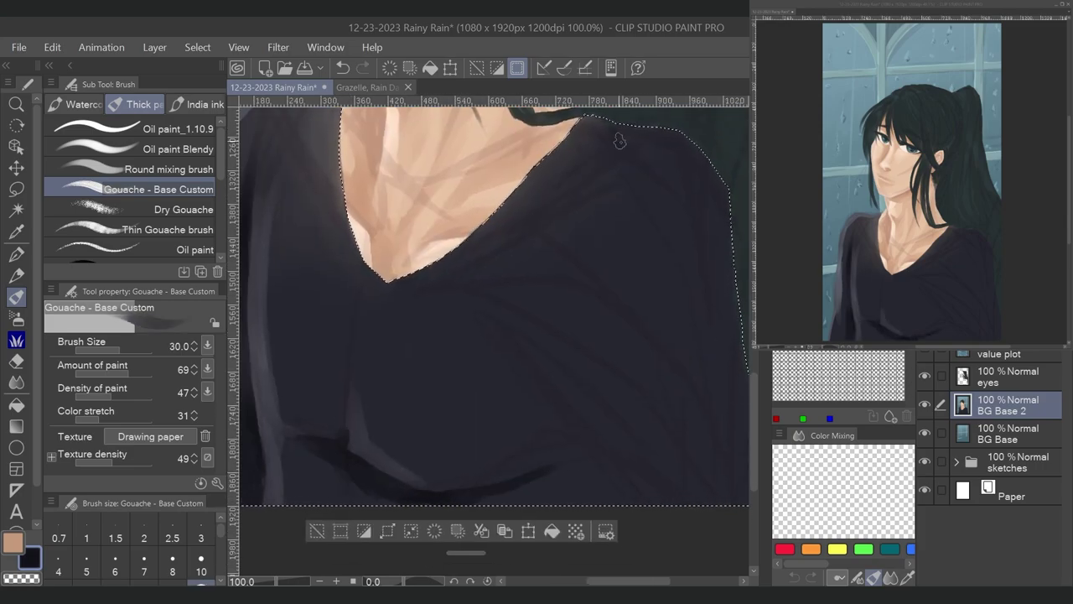
- Shade the ponytail-side shoulder, outer arm and torso folds with near-black strokes, using brush size 50 along the arm
drag(605, 123, 675, 155)
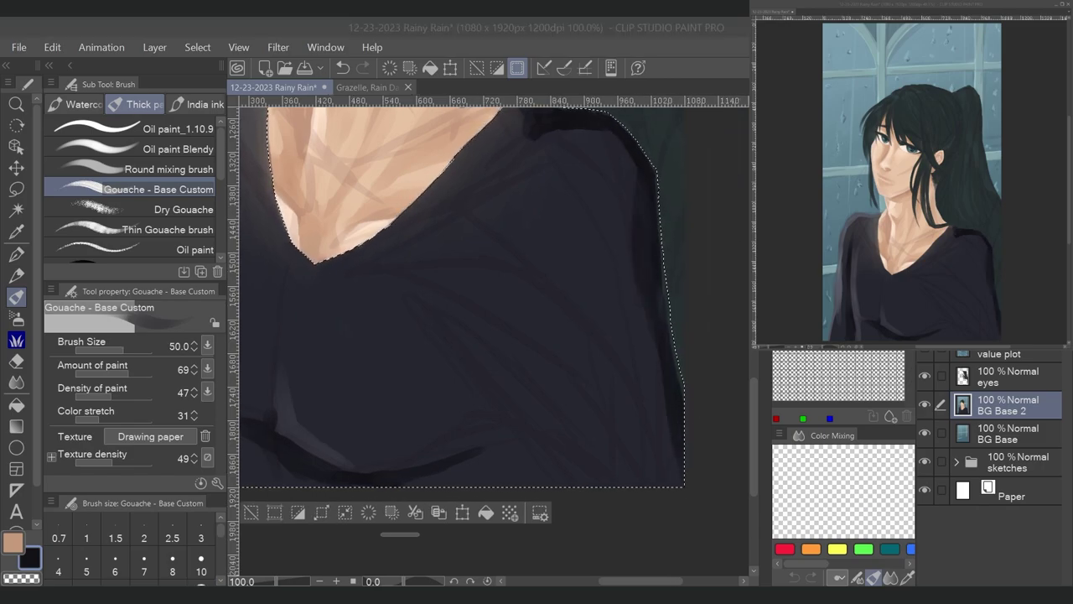
click(656, 252)
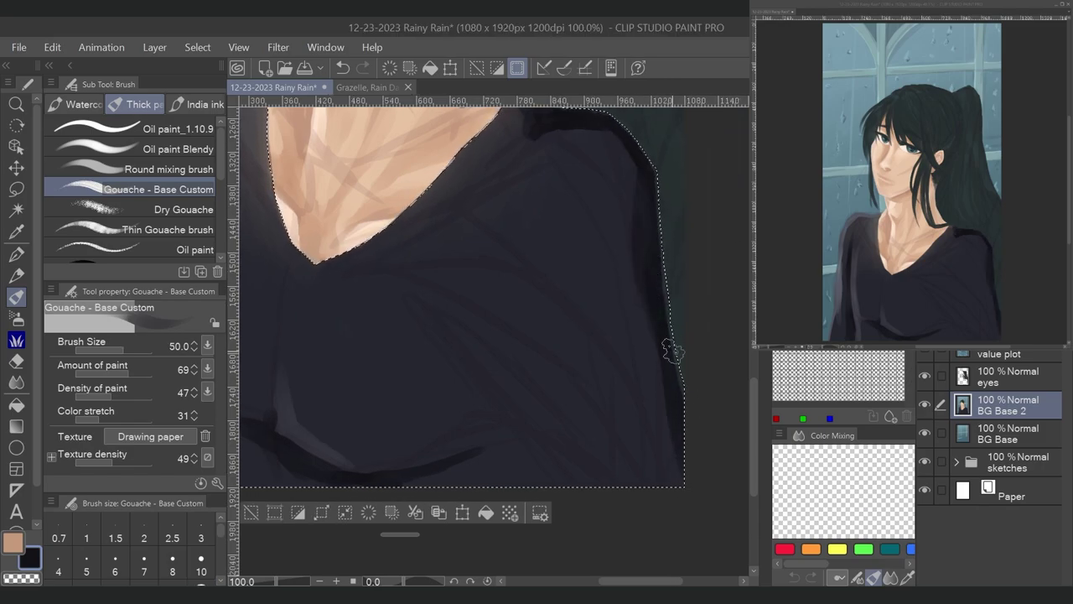
mouse_move(503, 314)
mouse_down()
mouse_move(504, 338)
mouse_move(508, 438)
mouse_move(472, 415)
mouse_move(516, 460)
mouse_up()
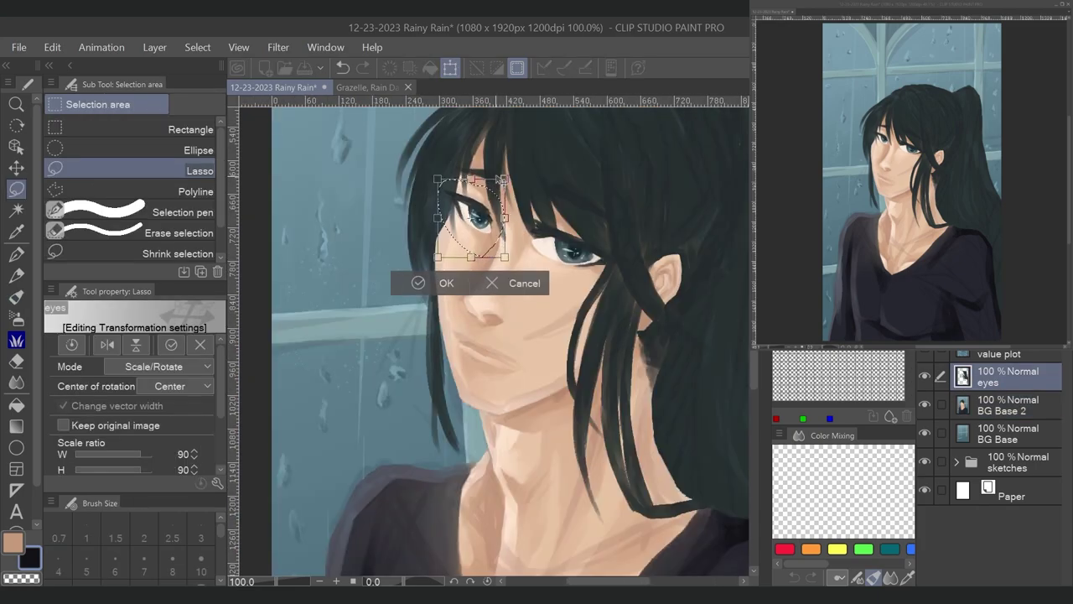
- Scale the window-side eye to 90% on the eyes layer and transform the other eye, comparing with the layer hidden
key(Return)
drag(517, 211, 513, 205)
key(ctrl+t)
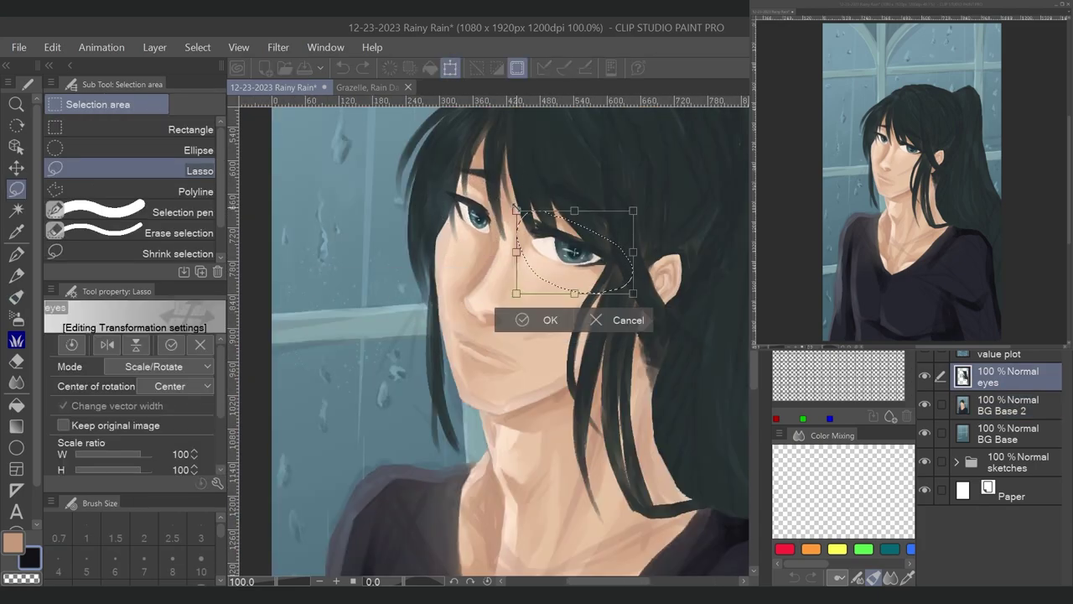
click(925, 375)
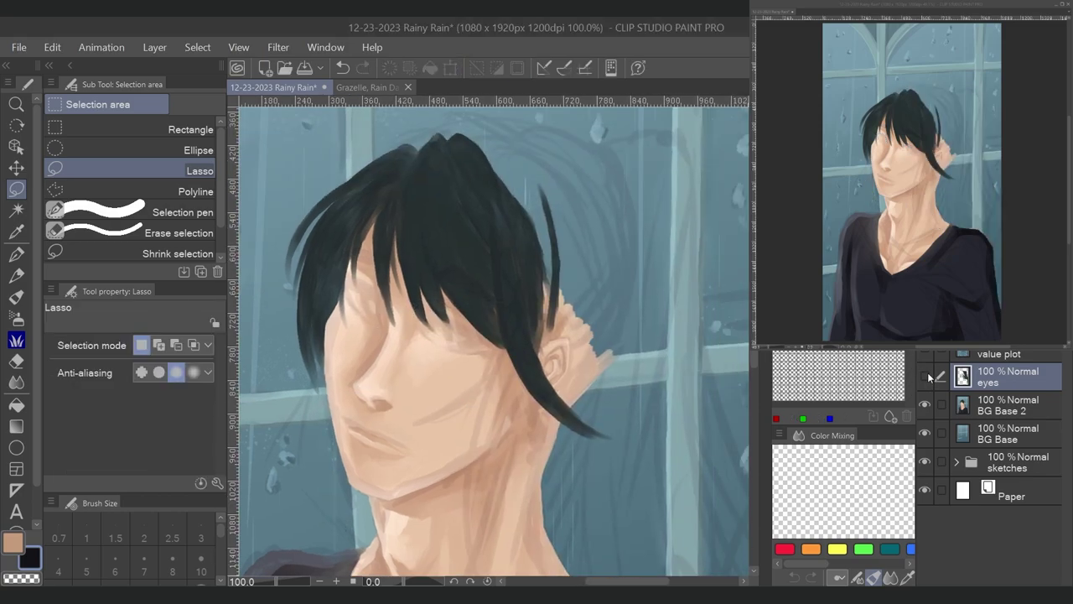
click(925, 377)
- Lasso each eye again in turn and fine-tune its size and placement on the face
mouse_move(423, 308)
mouse_down()
mouse_move(449, 363)
mouse_move(423, 310)
mouse_up()
key(ctrl+t)
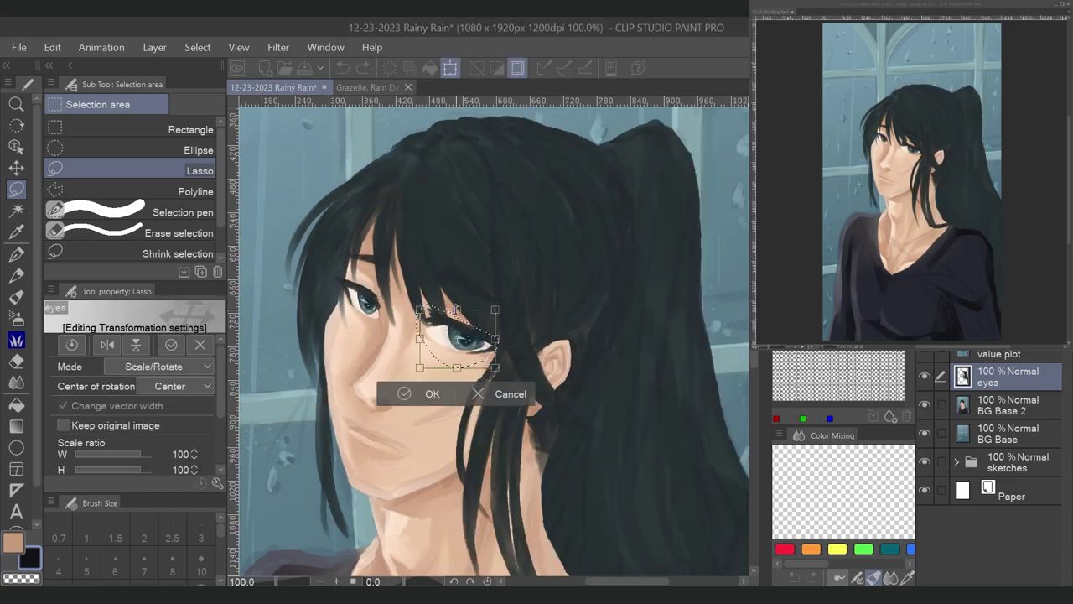
click(426, 393)
drag(335, 273, 382, 327)
key(ctrl+t)
click(342, 358)
click(343, 354)
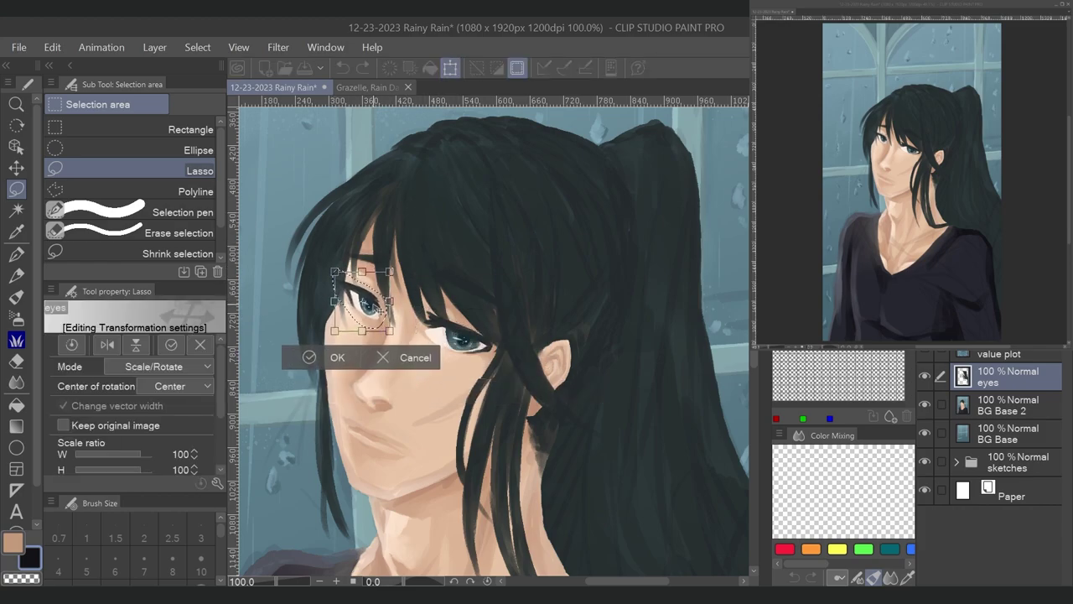
key(Return)
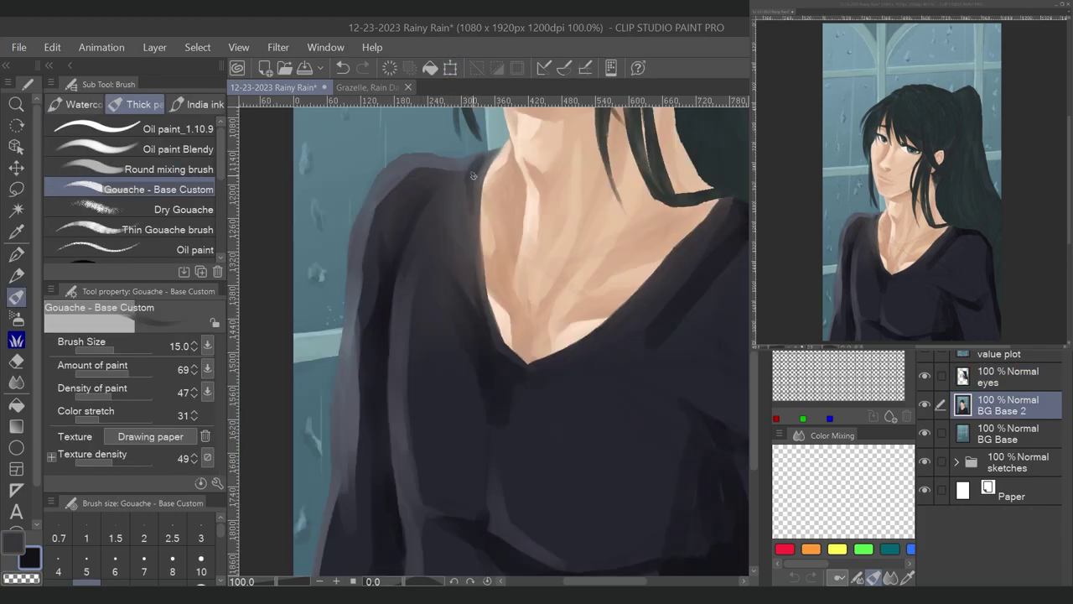
- Darken the neckline edge on BG Base 2 at brush size 20 and deepen the sleeve and torso folds at size 30
key(bracketright)
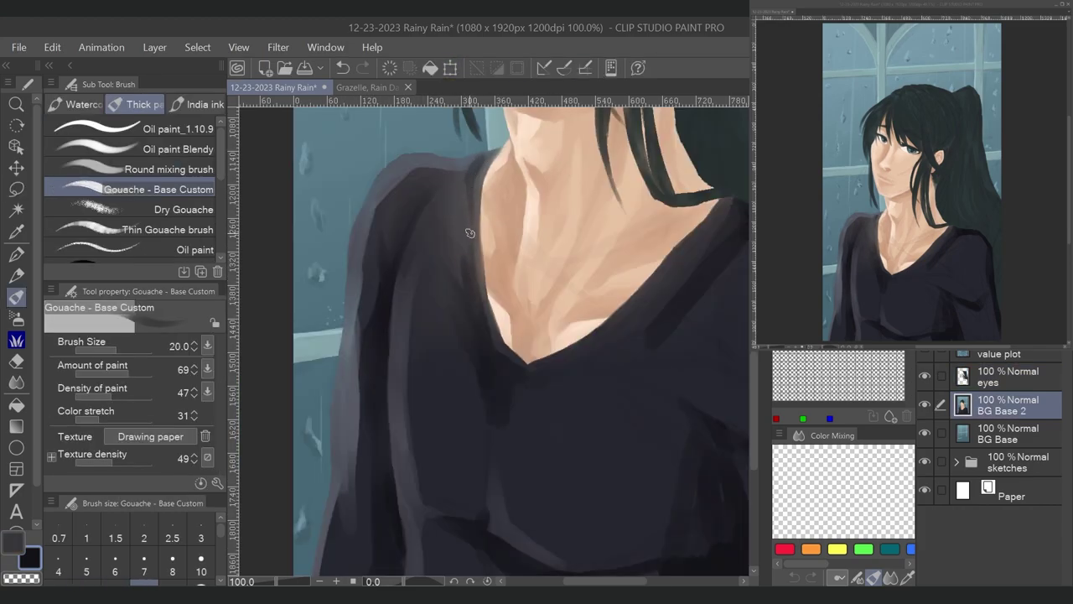
scroll(406, 394, down, 3)
key(bracketright)
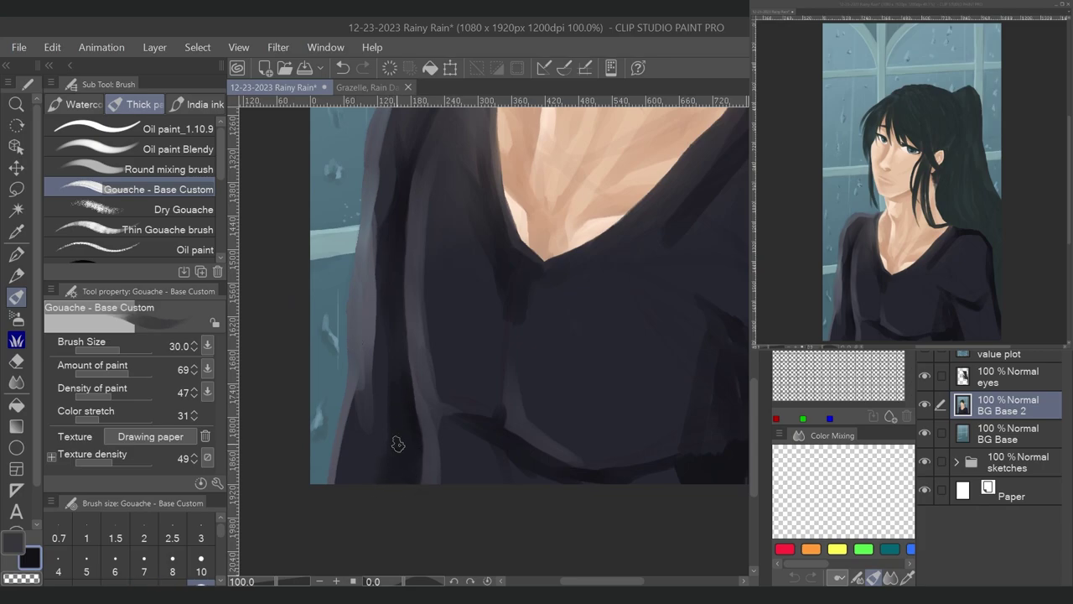
scroll(378, 469, up, 2)
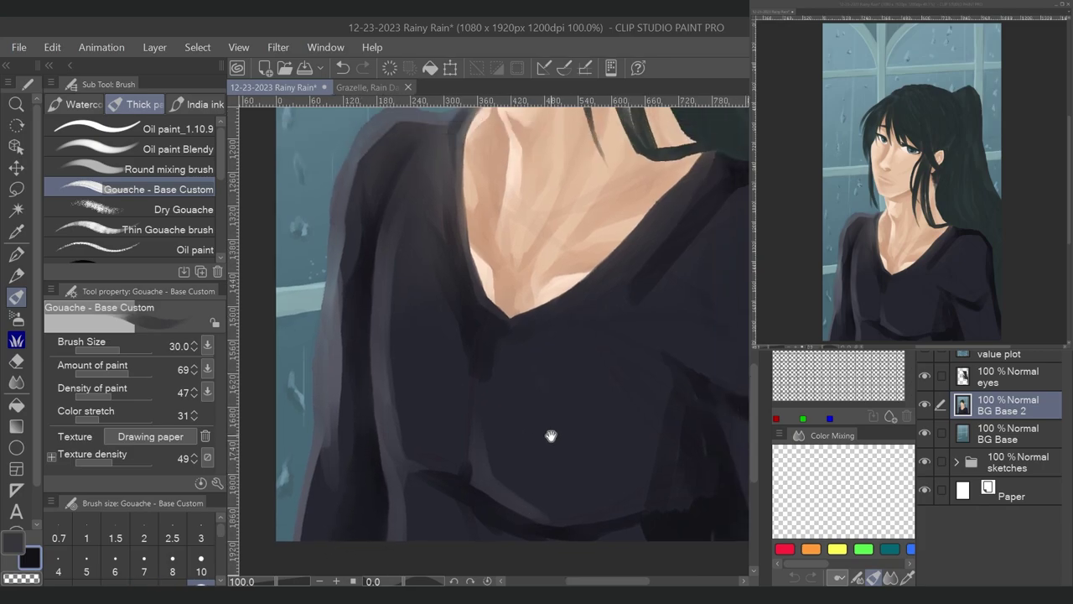
scroll(368, 163, up, 2)
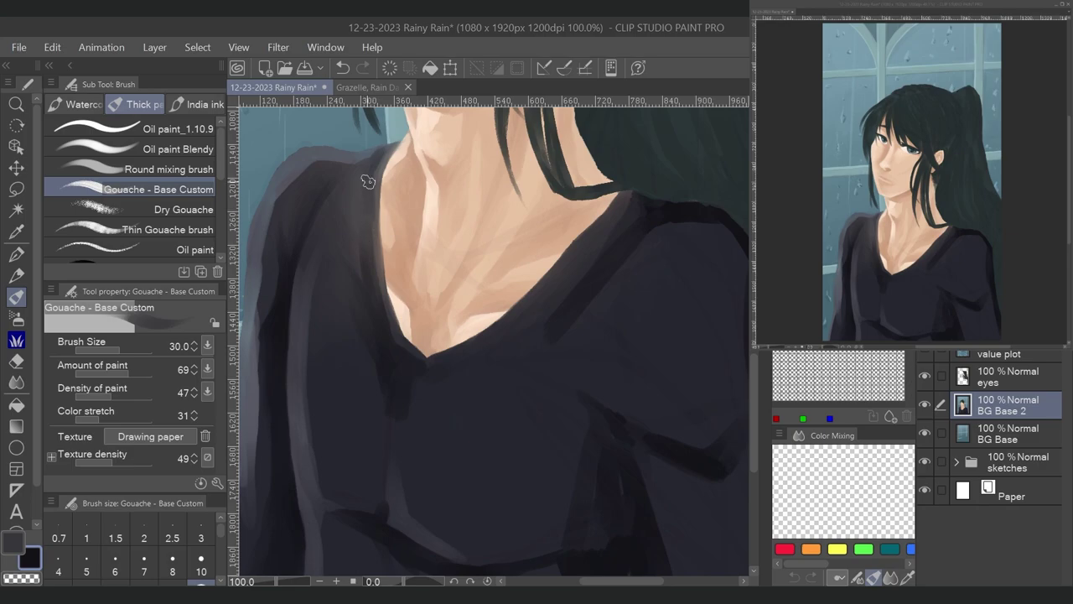
scroll(374, 311, down, 3)
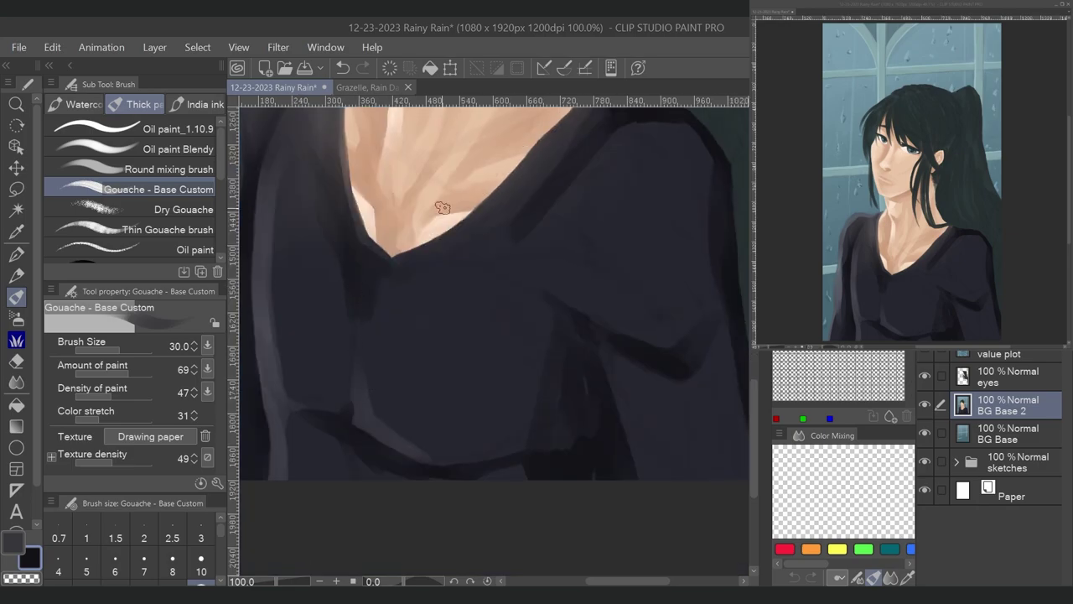
scroll(355, 275, down, 2)
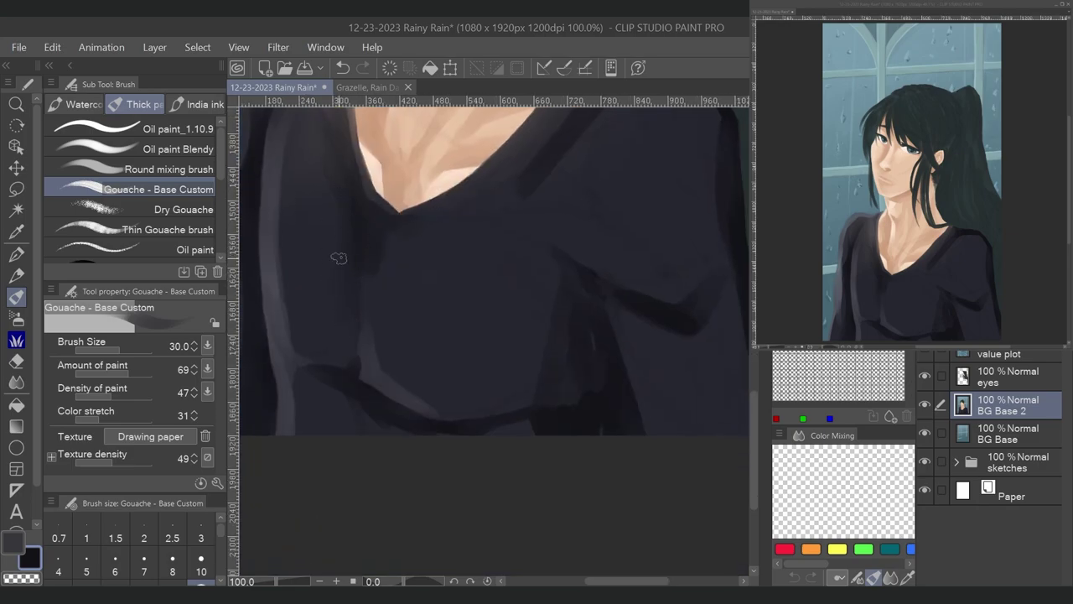
- Sample the sweater's navy and soften the fold between the sleeve and chest at brush size 60
scroll(338, 321, up, 2)
alt+click(331, 312)
key(bracketright)
key(bracketright)
key(bracketright)
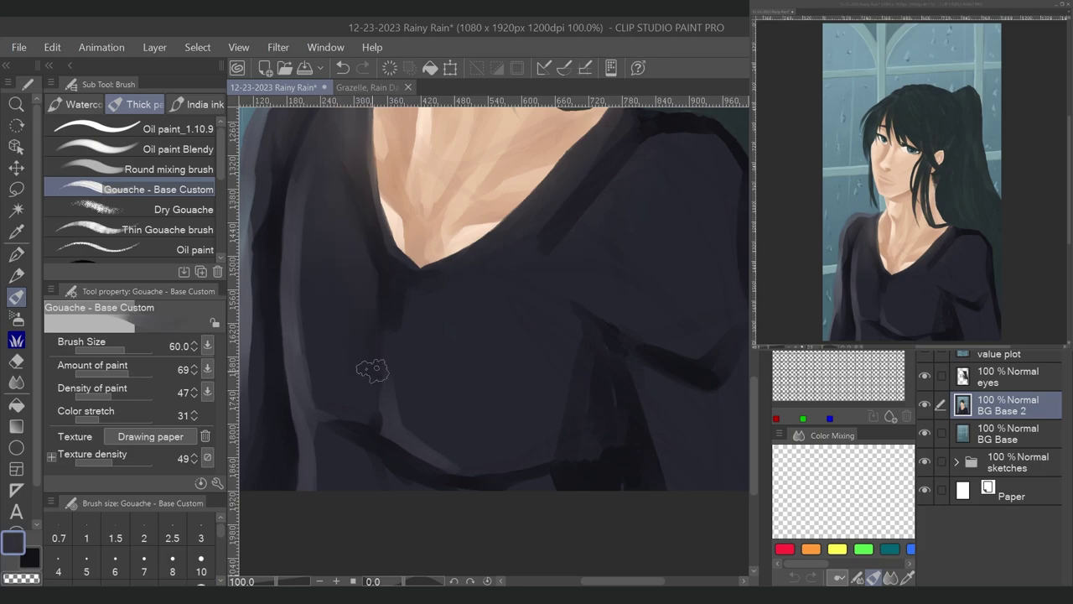
- Sample a darker sweater tone and shade beneath the neckline and along the torso fold at brush size 40
scroll(376, 356, down, 1)
alt+click(378, 264)
key(bracketleft)
key(bracketleft)
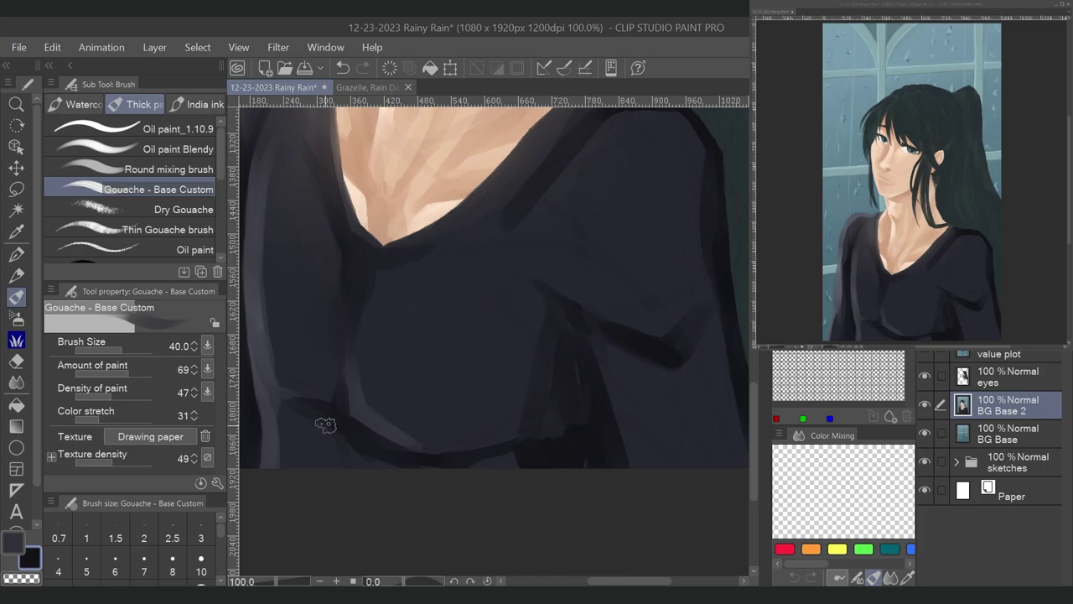
- Build up the dark fold at the sweater's lower hem, alternating between the navy and near-black colors
scroll(326, 425, down, 1)
key(x)
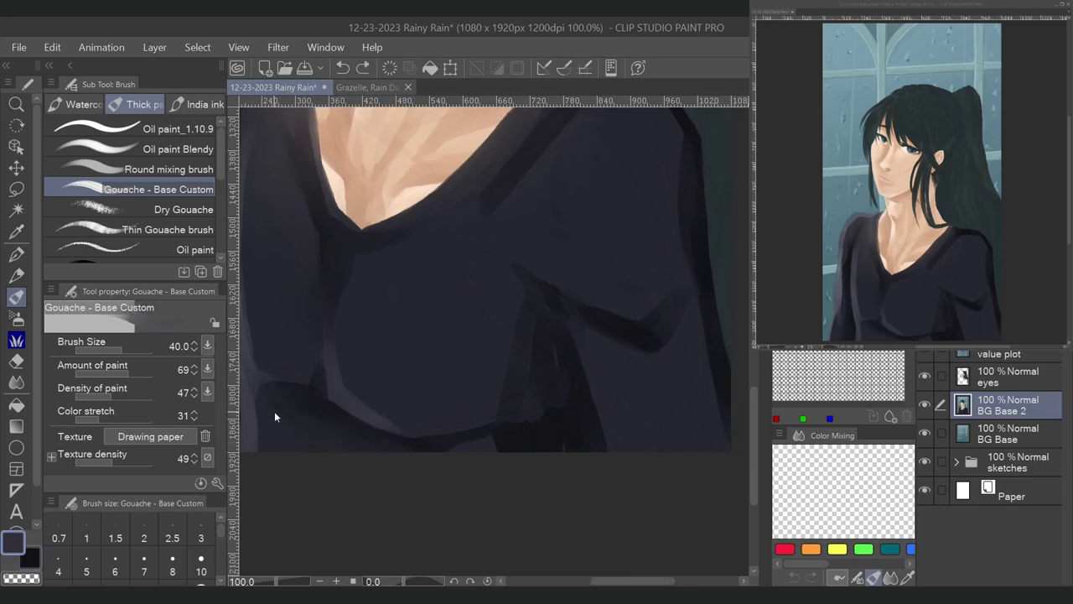
key(x)
key(x)
key(x)
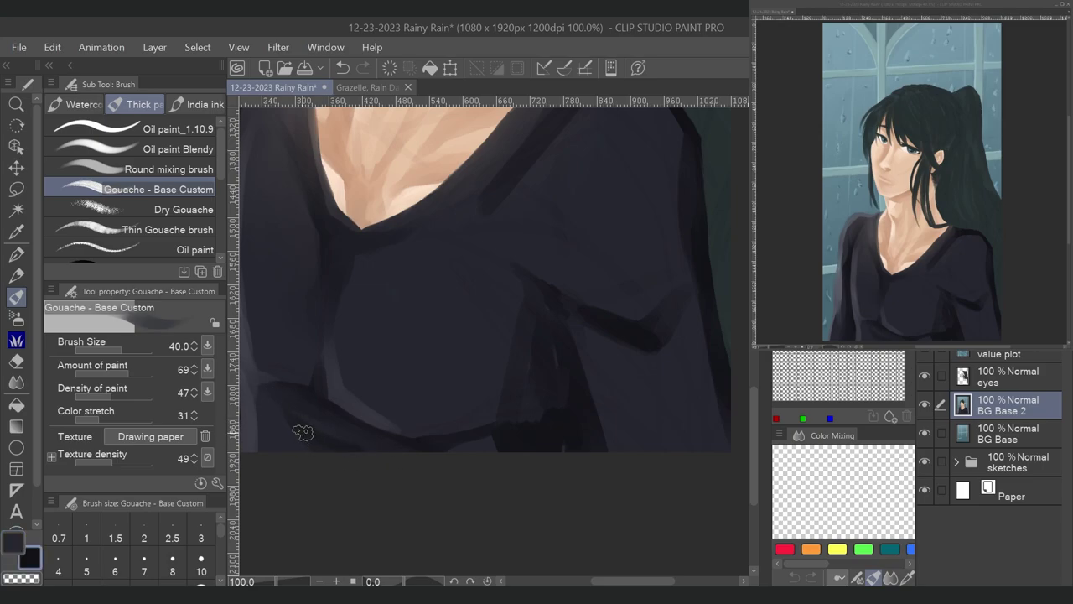
- Blend the shading around the V-neckline and upper chest with alternating sweater tones at brush size 40
scroll(503, 361, up, 3)
key(x)
key(x)
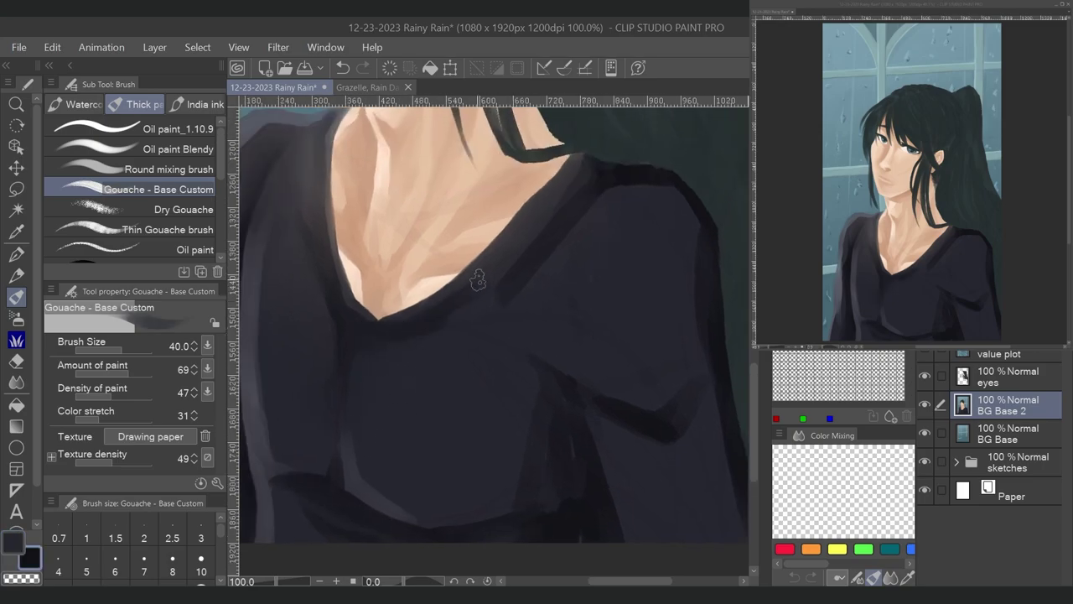
key(x)
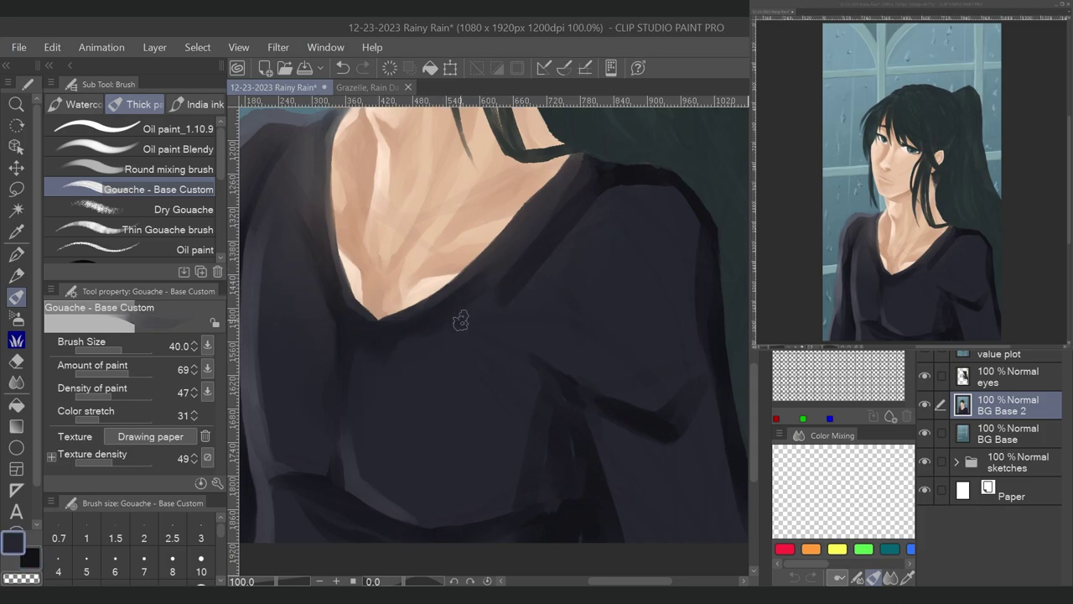
scroll(377, 362, up, 3)
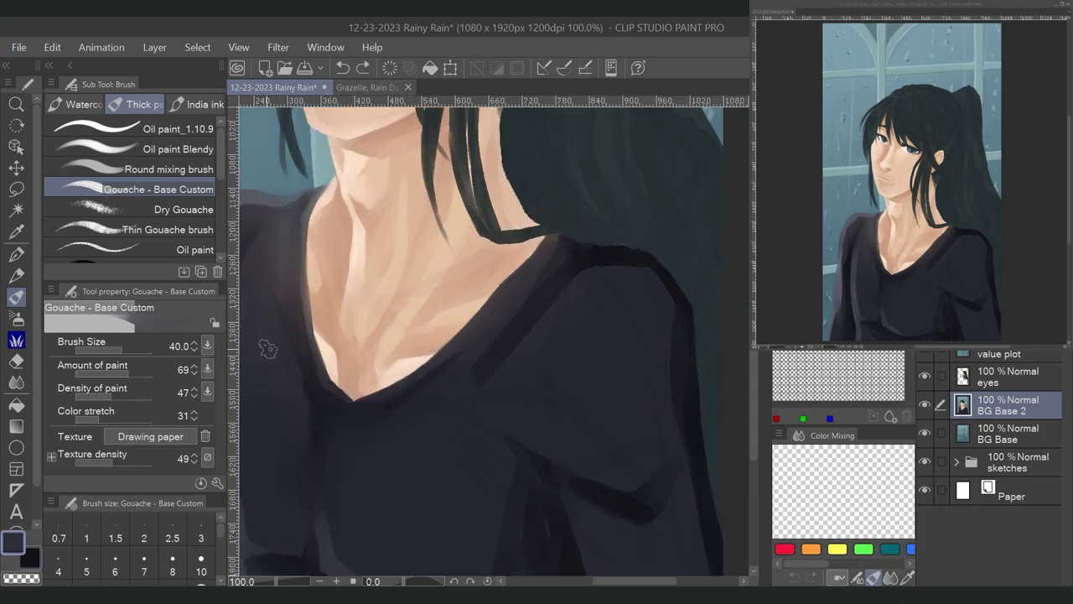
- Blend the navy shading across the sweater's chest, sleeve and lower hem fold with the gouache brush at size 40
scroll(377, 216, down, 5)
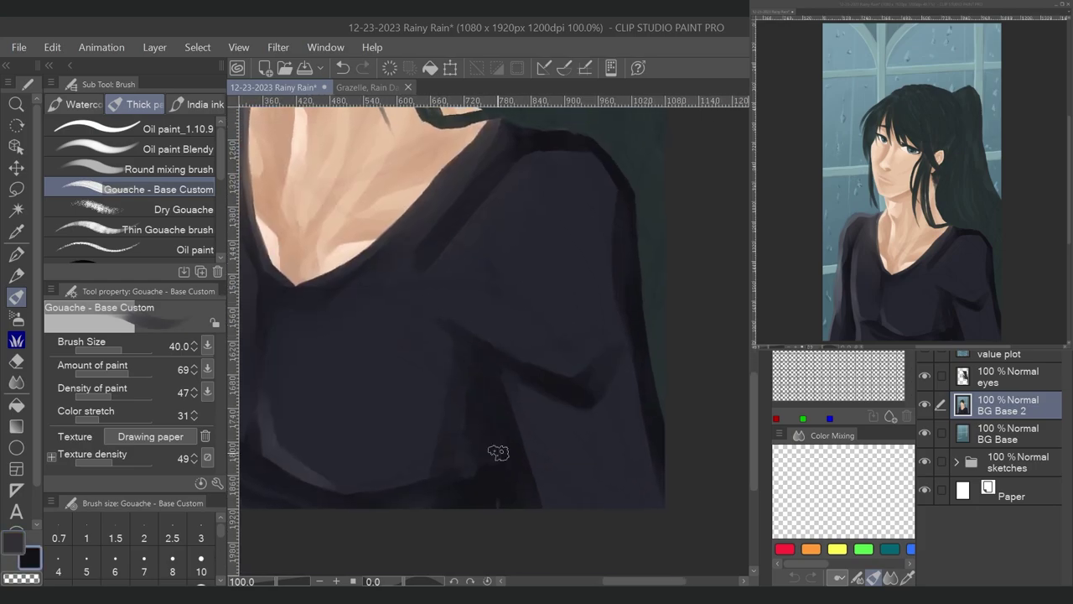
drag(524, 300, 536, 342)
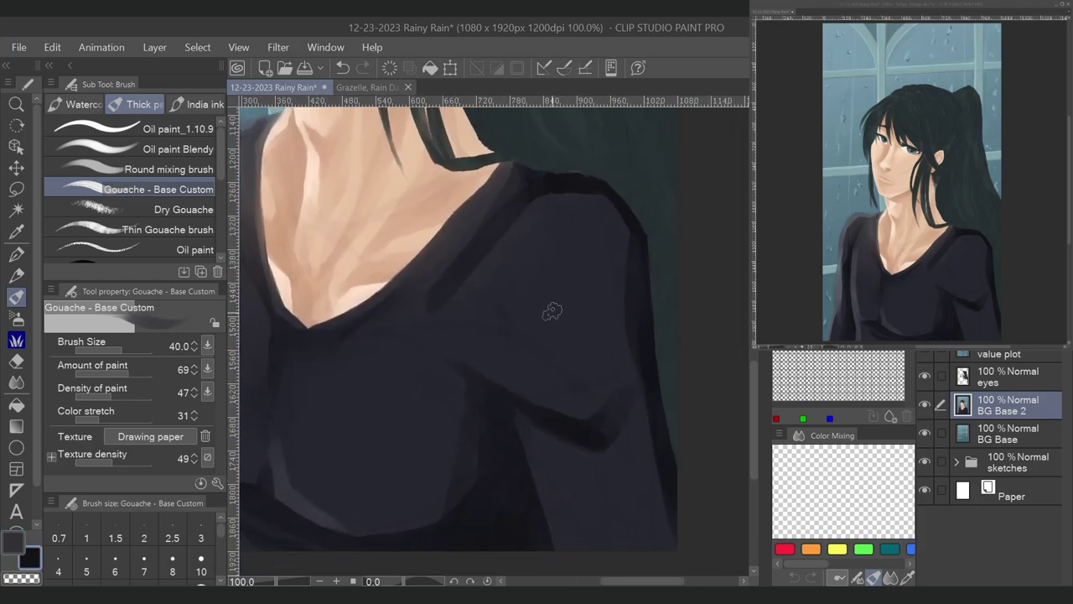
scroll(552, 311, left, 3)
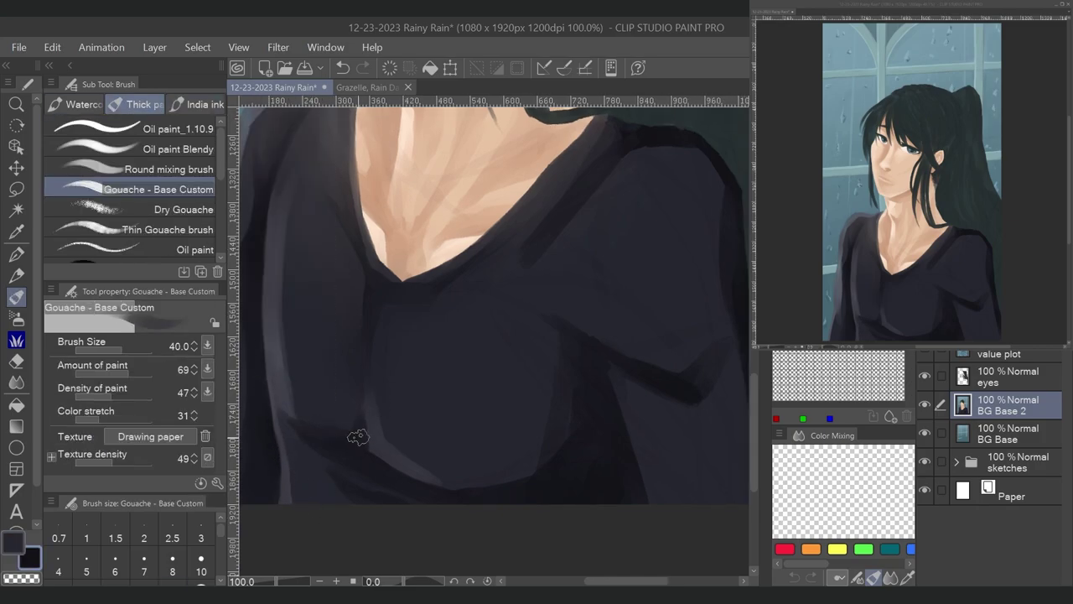
scroll(292, 419, right, 3)
scroll(293, 419, left, 3)
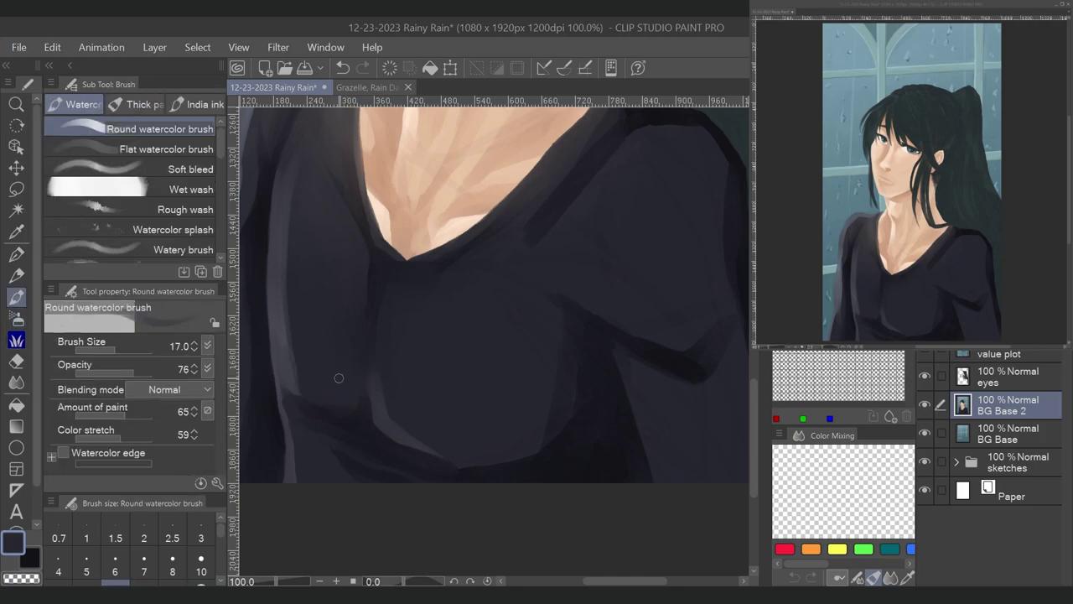
scroll(343, 386, down, 3)
alt+click(302, 374)
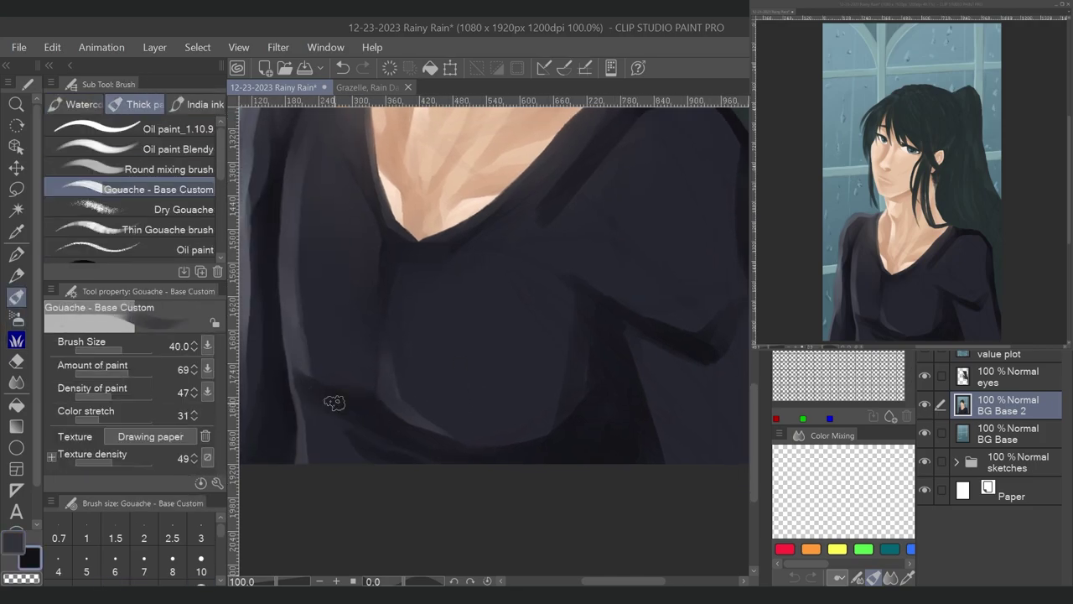
- Sample light and dark sweater tones and reshape the underarm fold between the chest and the ponytail-side sleeve
scroll(483, 393, right, 3)
mouse_move(550, 402)
mouse_down()
mouse_move(462, 411)
mouse_move(542, 370)
mouse_move(525, 369)
mouse_move(555, 350)
mouse_move(546, 317)
mouse_move(517, 370)
mouse_move(536, 414)
mouse_move(556, 366)
mouse_up()
alt+click(555, 348)
scroll(555, 366, up, 3)
alt+click(501, 376)
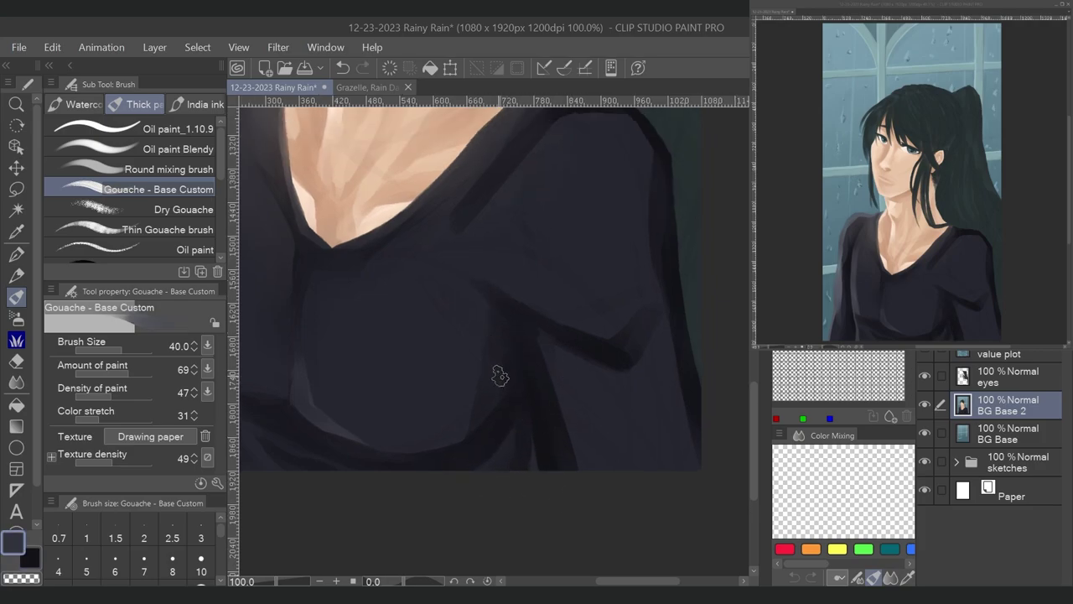
alt+click(508, 327)
alt+click(472, 374)
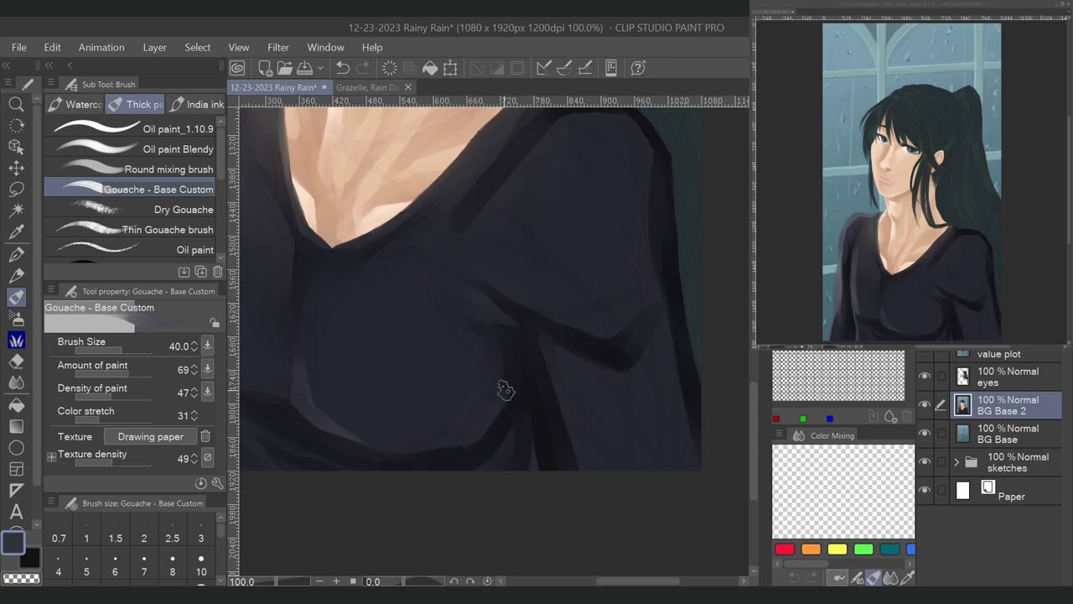
alt+click(487, 431)
- Sample nearby sweater tones and even out the shading on the ponytail-side shoulder and upper sleeve
scroll(479, 378, up, 3)
scroll(419, 360, right, 3)
alt+click(360, 335)
alt+click(451, 231)
alt+click(477, 219)
mouse_move(453, 250)
mouse_down()
mouse_move(457, 222)
mouse_move(516, 219)
mouse_up()
scroll(367, 402, down, 2)
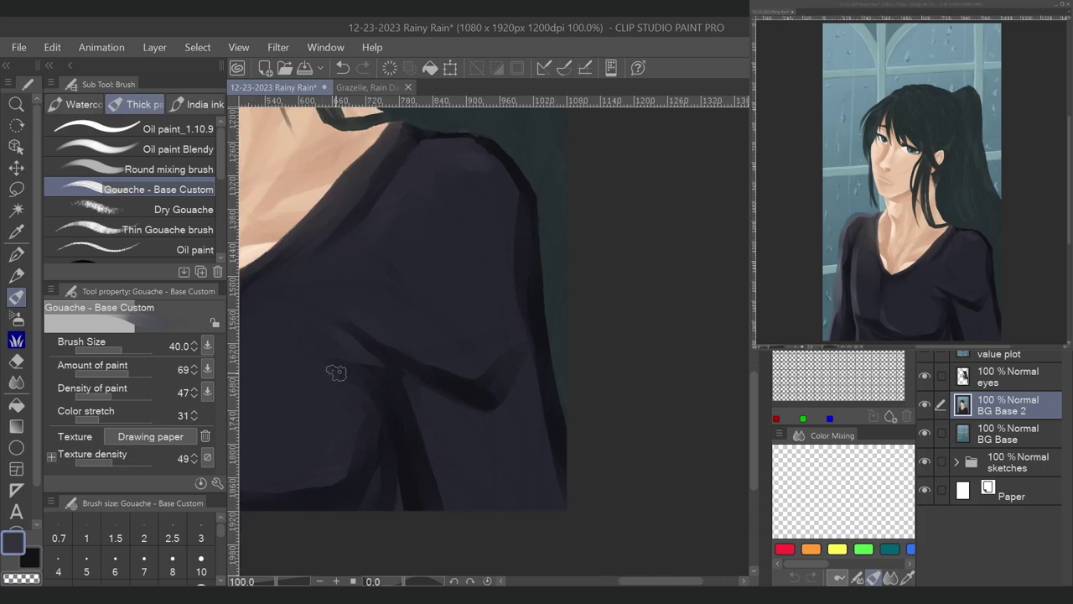
- Extend the armpit creases into the chest and soften the shading on the adjoining sleeve at brush size 40
scroll(402, 328, down, 2)
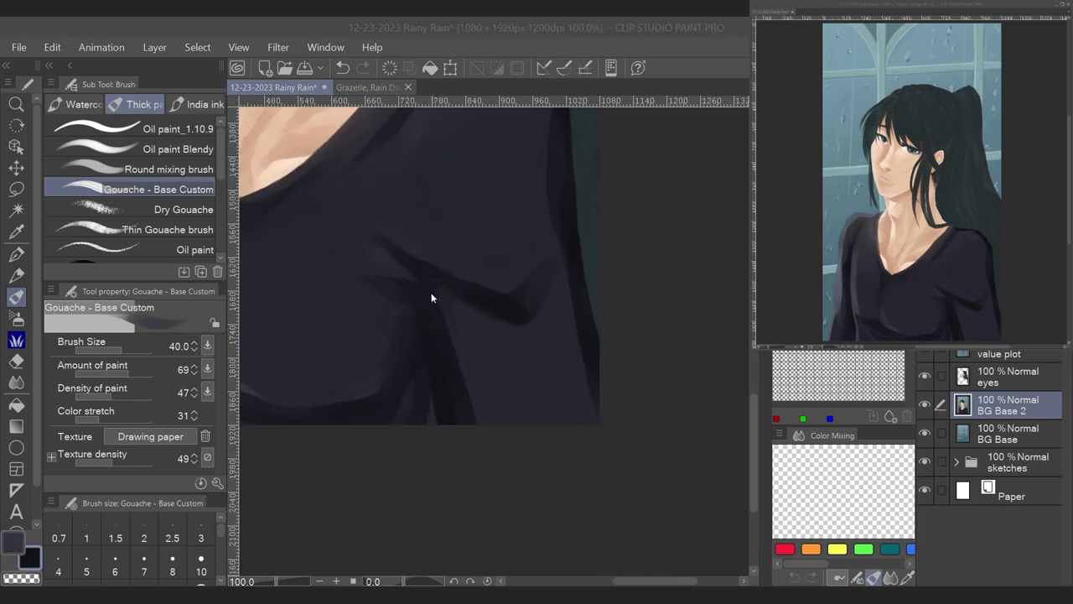
drag(410, 292, 354, 381)
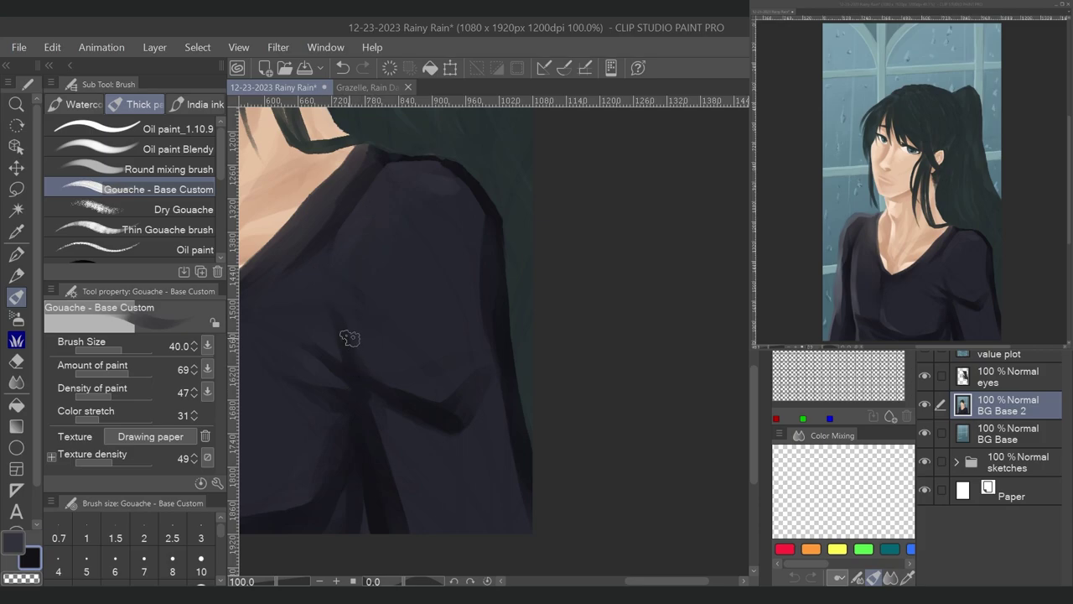
drag(473, 277, 434, 226)
alt+click(318, 334)
drag(317, 334, 455, 311)
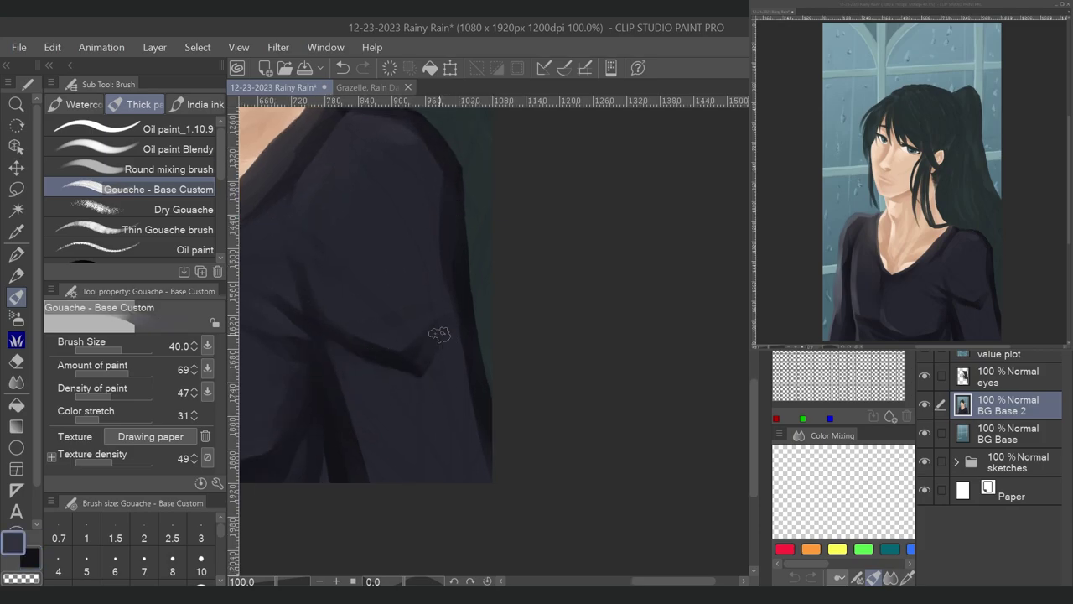
- Break up the dark underarm band with lighter navy and add folds below the sleeve crease at brush size 30
alt+click(337, 311)
mouse_move(340, 345)
mouse_down()
mouse_move(343, 388)
mouse_move(324, 447)
mouse_up()
key(bracketleft)
drag(326, 409, 323, 492)
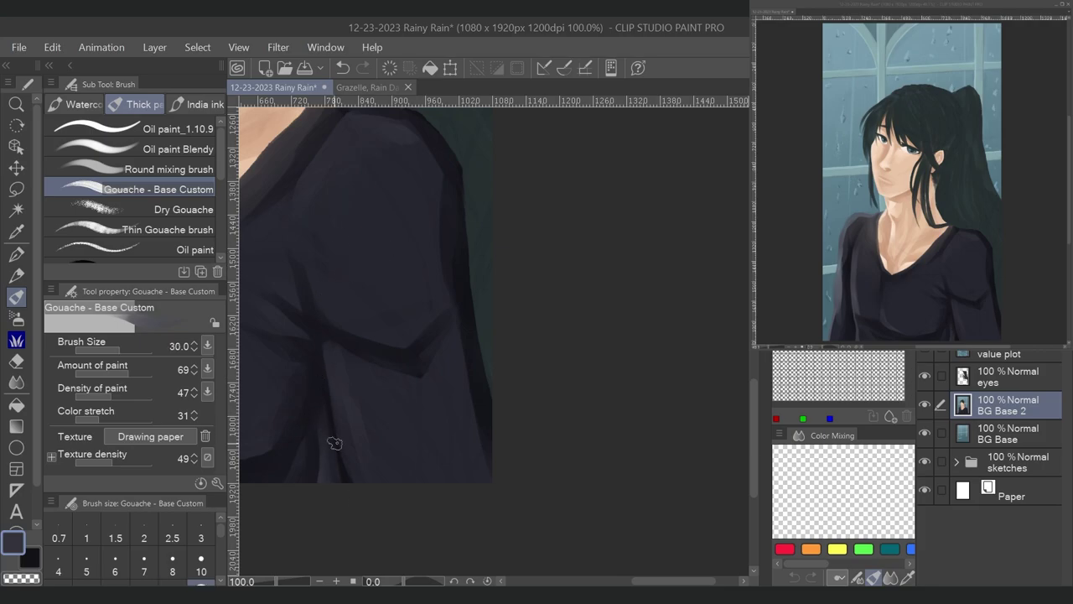
scroll(283, 296, down, 2)
alt+click(396, 364)
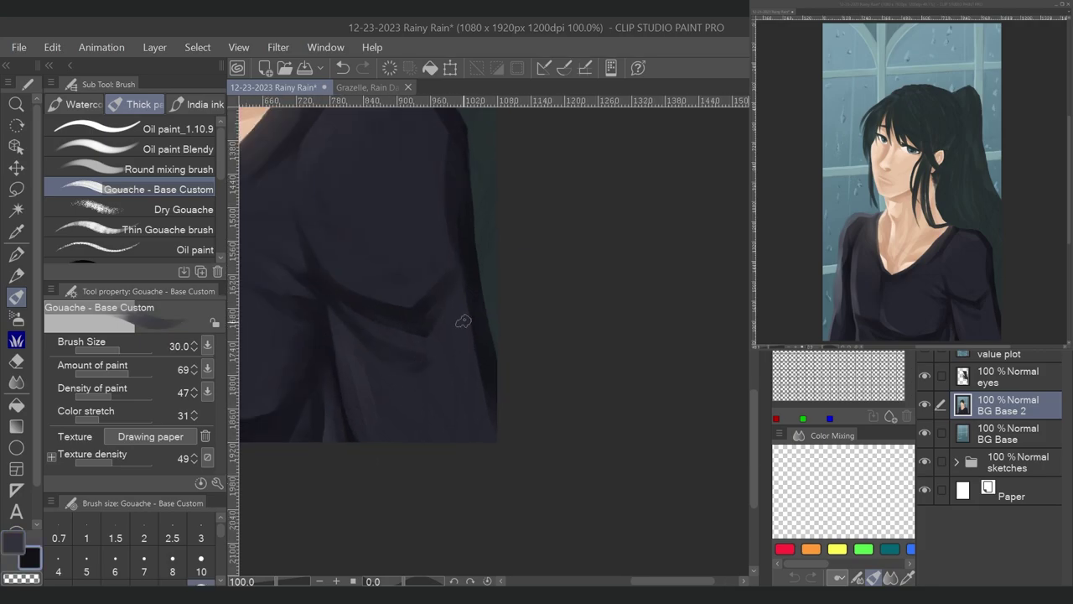
- Paint navy over the dark outline of the ponytail-side shoulder and outer sleeve at brush size 30
scroll(463, 335, up, 6)
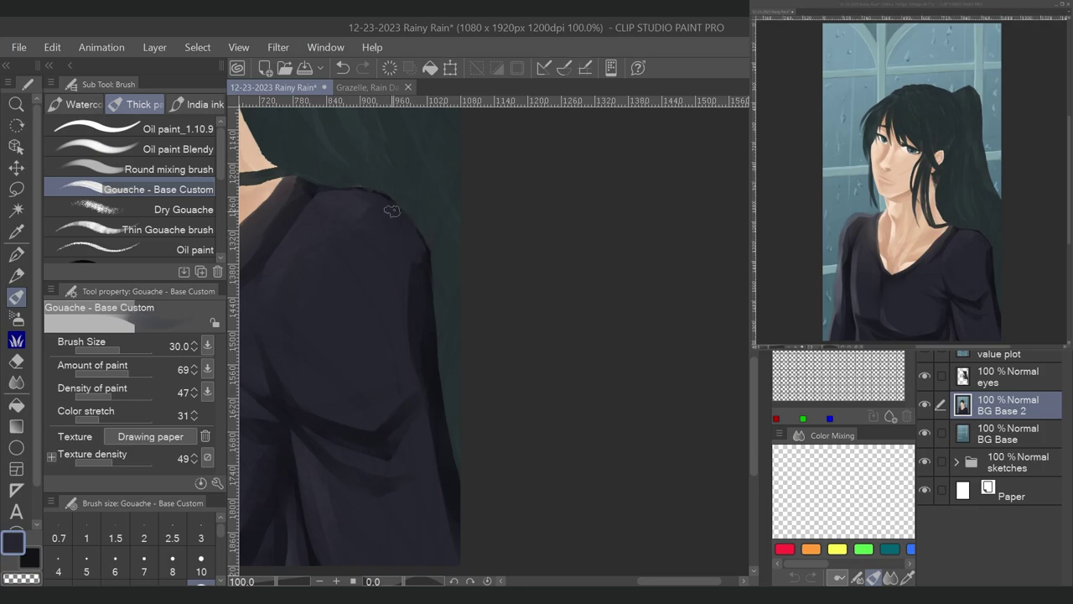
drag(414, 240, 352, 179)
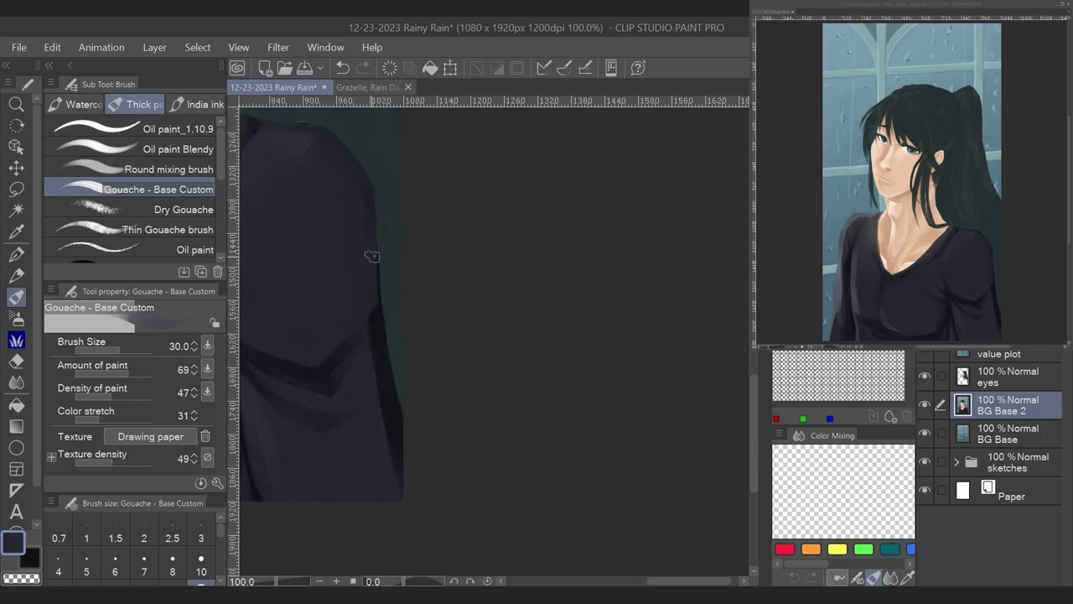
scroll(372, 303, down, 6)
drag(318, 252, 379, 325)
alt+click(380, 325)
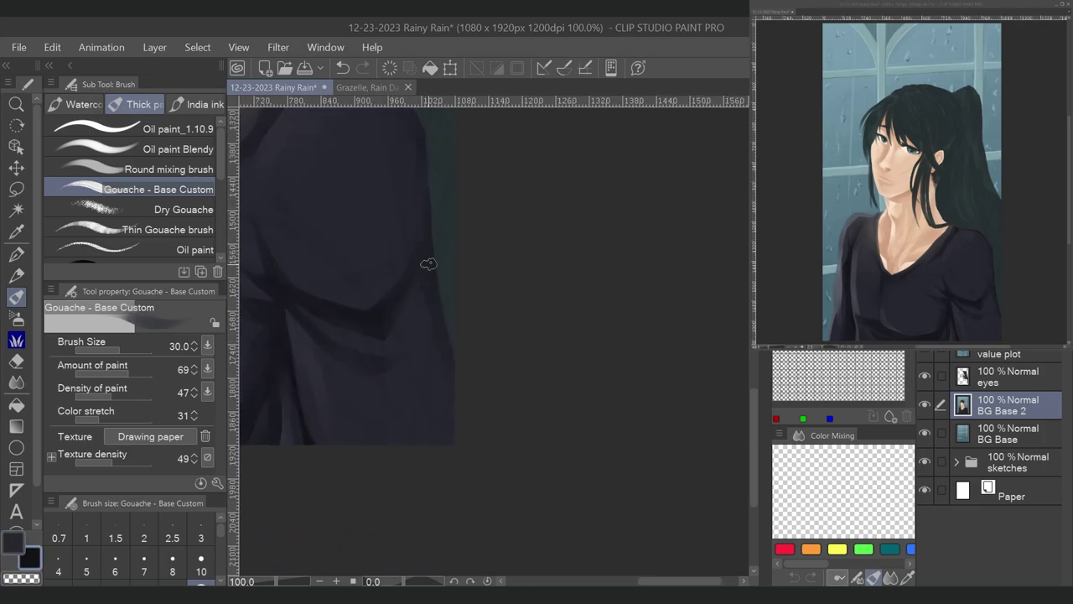
- Refine the lighter edges of the window-side sleeve and torso with the gouache brush at sizes 17 and 25
mouse_move(297, 346)
mouse_down()
mouse_move(592, 246)
mouse_move(554, 246)
mouse_move(374, 105)
mouse_up()
key(bracketleft)
key(bracketleft)
key(bracketleft)
key(bracketleft)
key(bracketright)
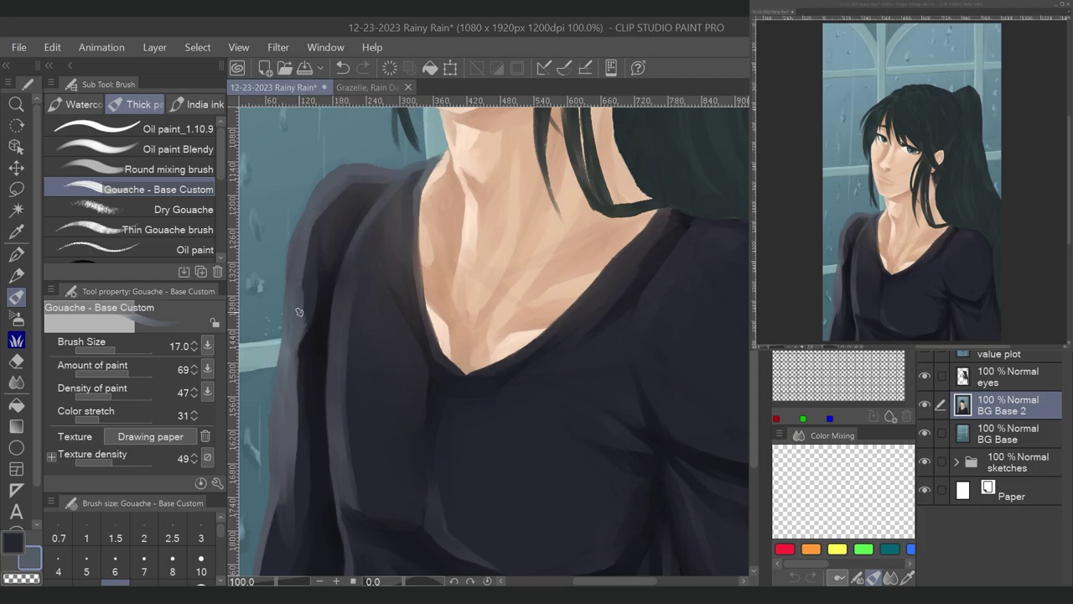
key(bracketright)
key(bracketright)
scroll(278, 475, down, 3)
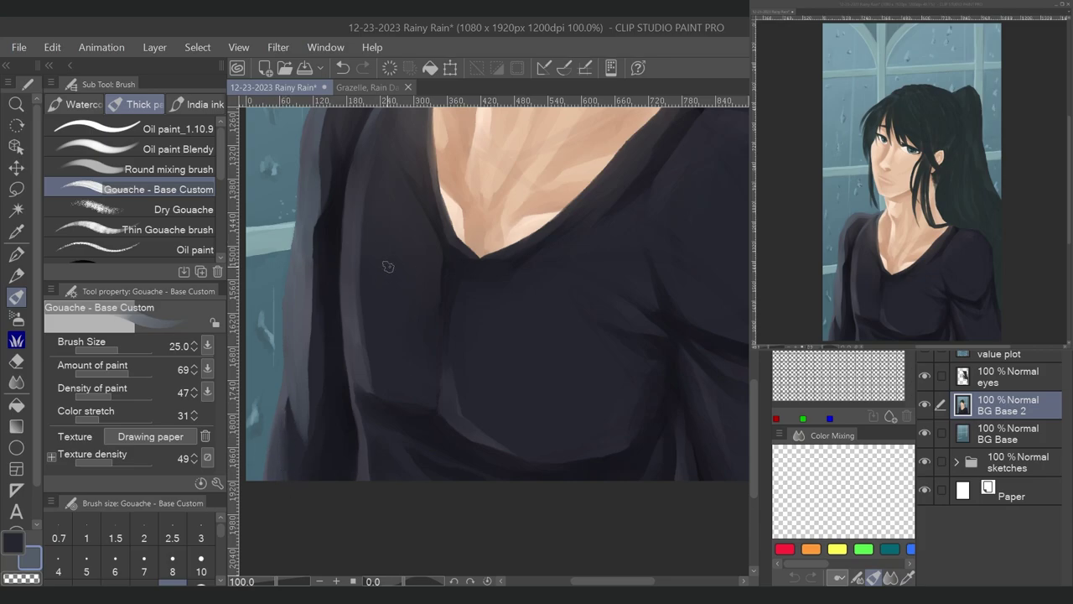
drag(385, 273, 338, 312)
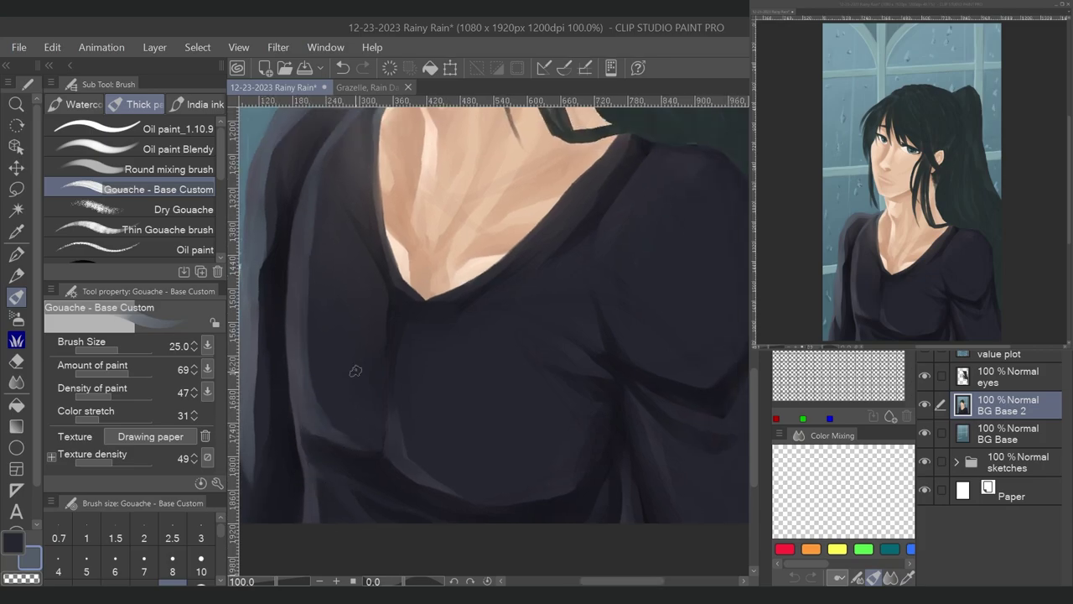
- Soften the window-side torso highlight and the fold above the hem with sampled navy at brush size 40
key(bracketright)
key(bracketright)
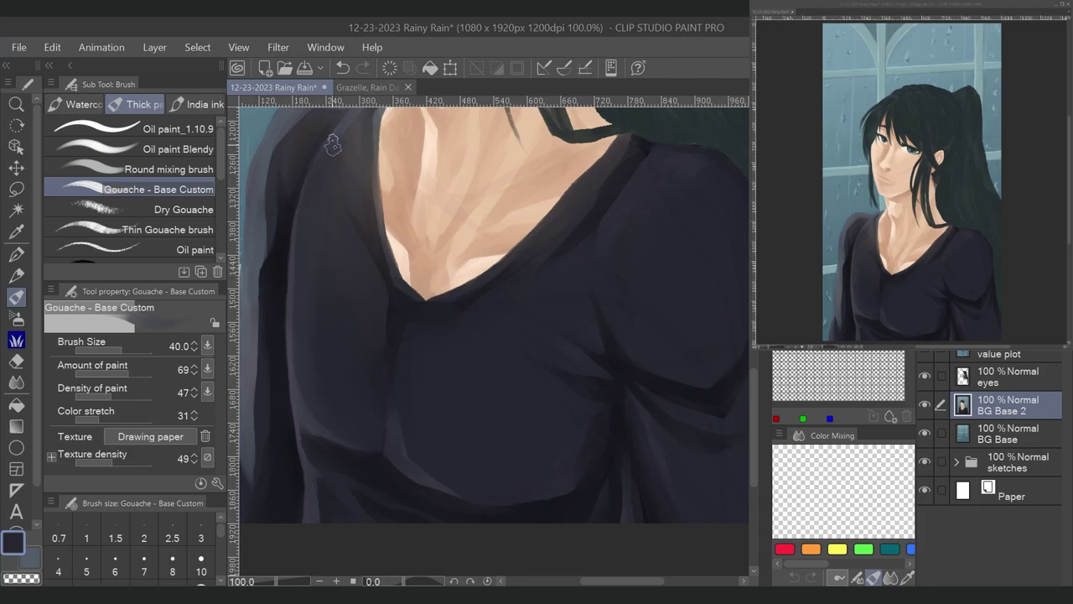
drag(335, 142, 302, 129)
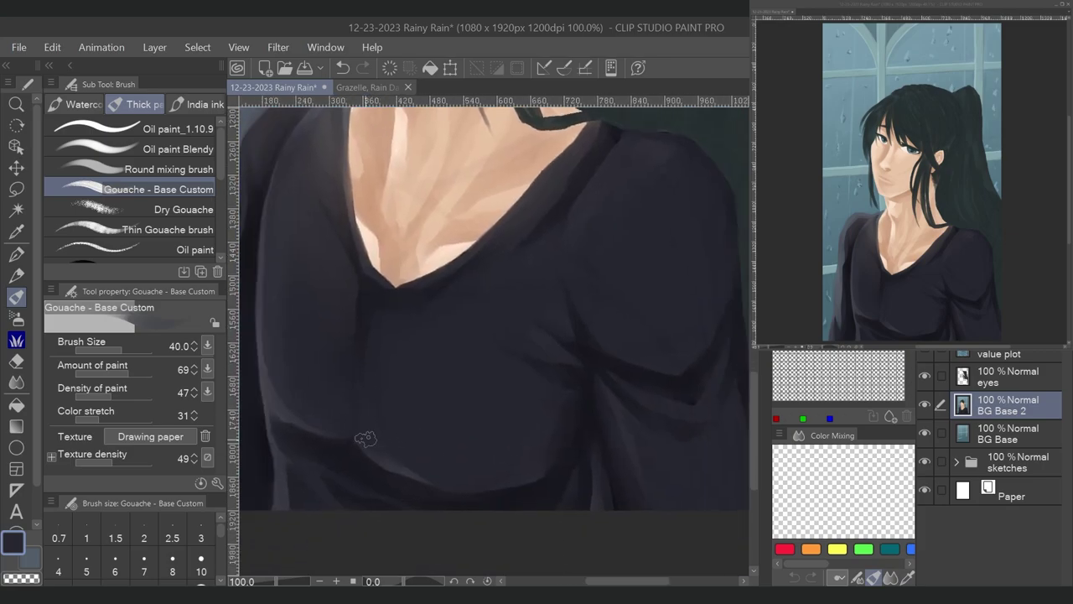
alt+click(321, 430)
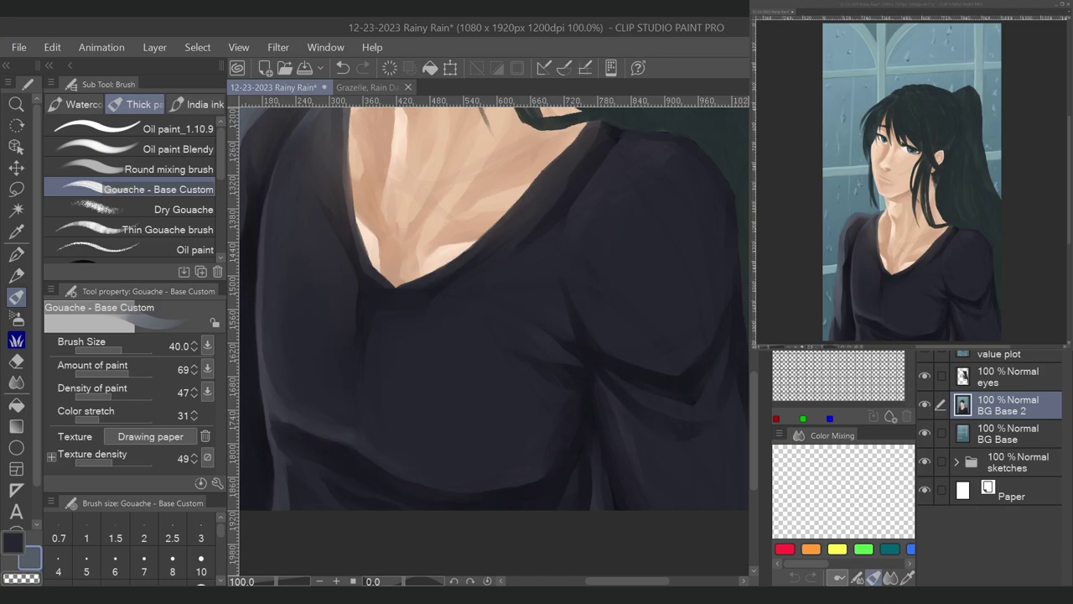
- Refine the dark neckline edge near the ponytail-side shoulder with the gouache brush at size 20
mouse_move(583, 128)
mouse_down()
mouse_move(517, 241)
mouse_move(533, 254)
mouse_up()
key(bracketleft)
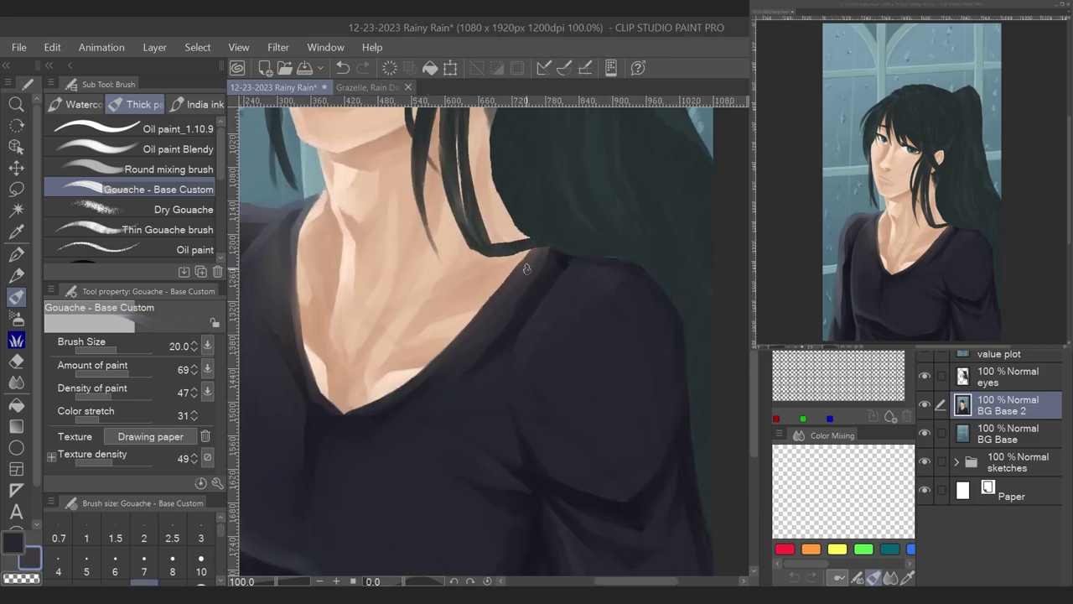
drag(511, 320, 461, 235)
key(bracketright)
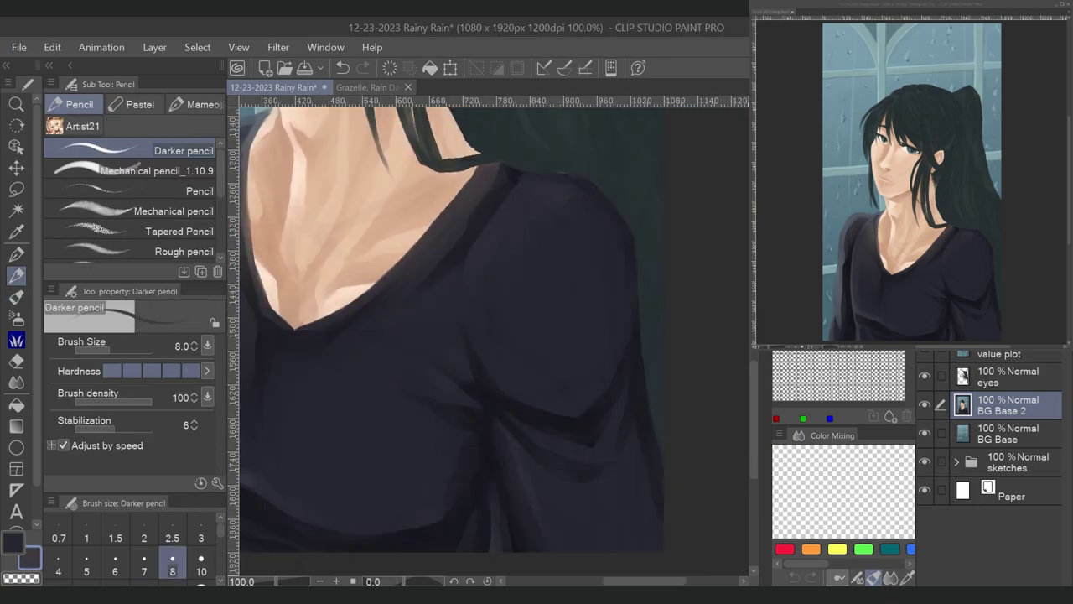
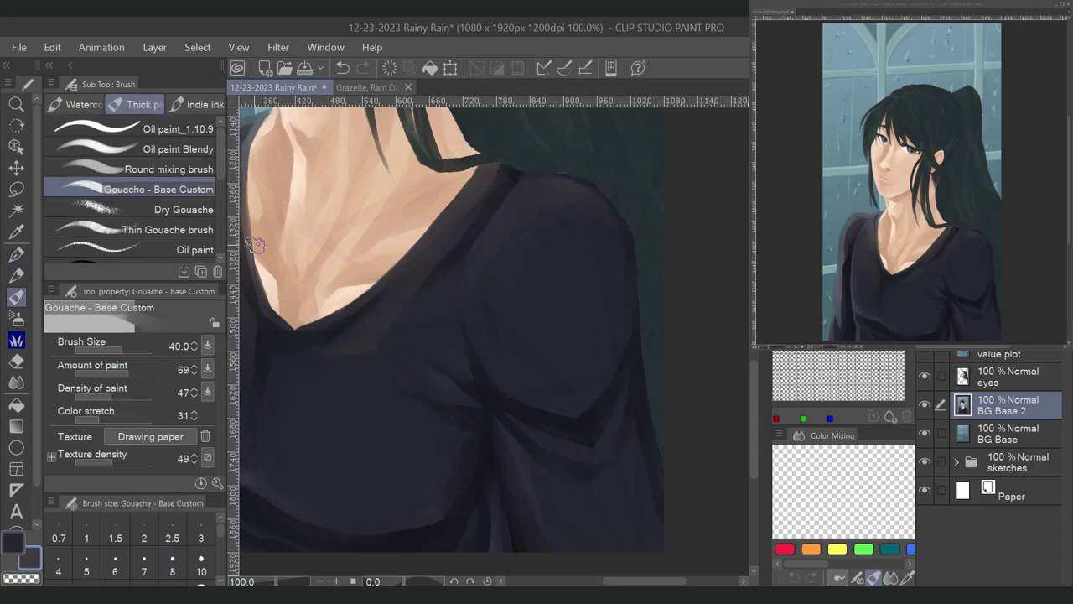
- Brush a warm dark tone beneath the V-neckline at size 40 and deepen the sleeve folds at size 30
drag(280, 232, 413, 264)
drag(378, 360, 262, 336)
key(bracketleft)
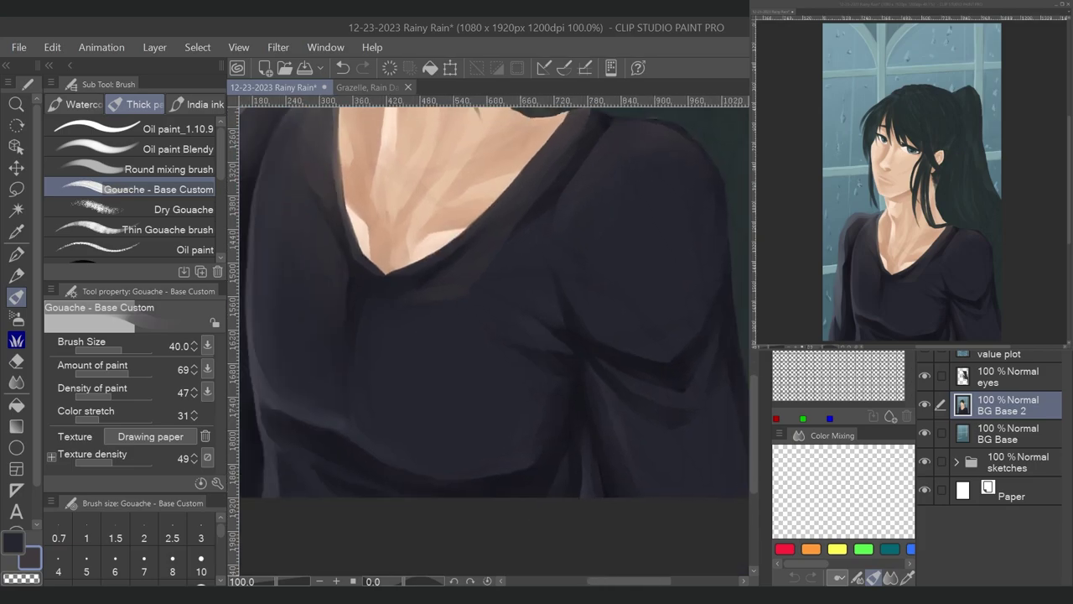
drag(506, 366, 482, 342)
key(bracketright)
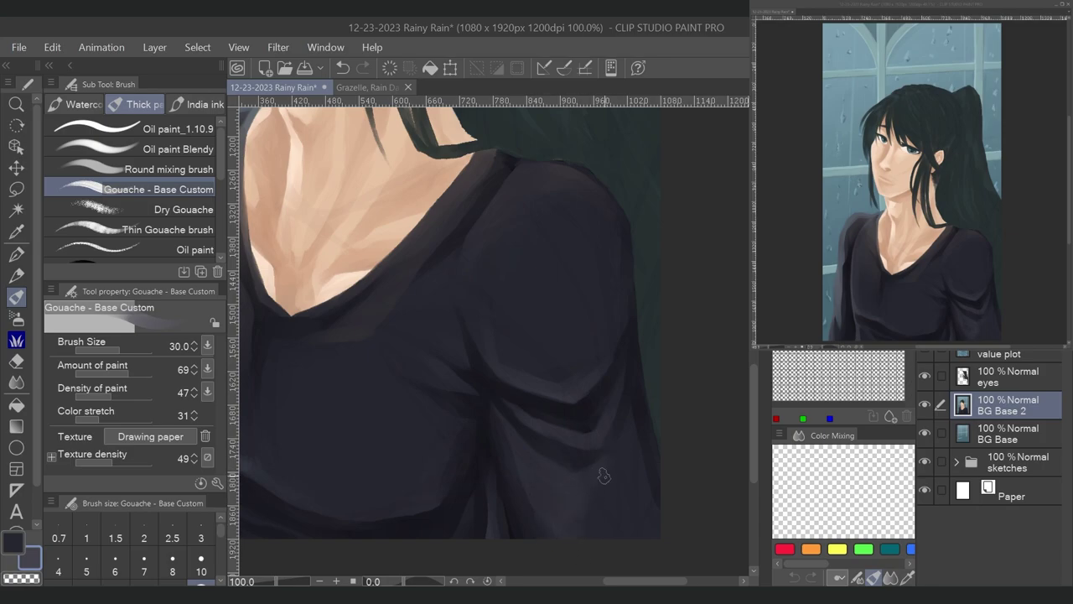
- Draw thin dark shoulder seams on both sleeves with the gouache brush at sizes 8 and 12
key(p)
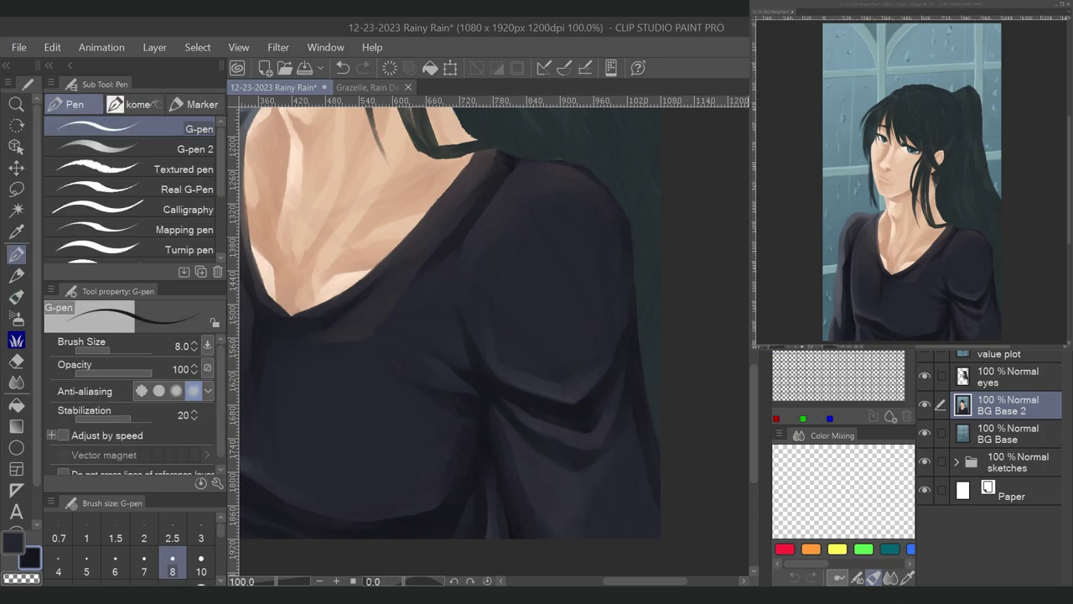
drag(144, 128, 366, 140)
key(b)
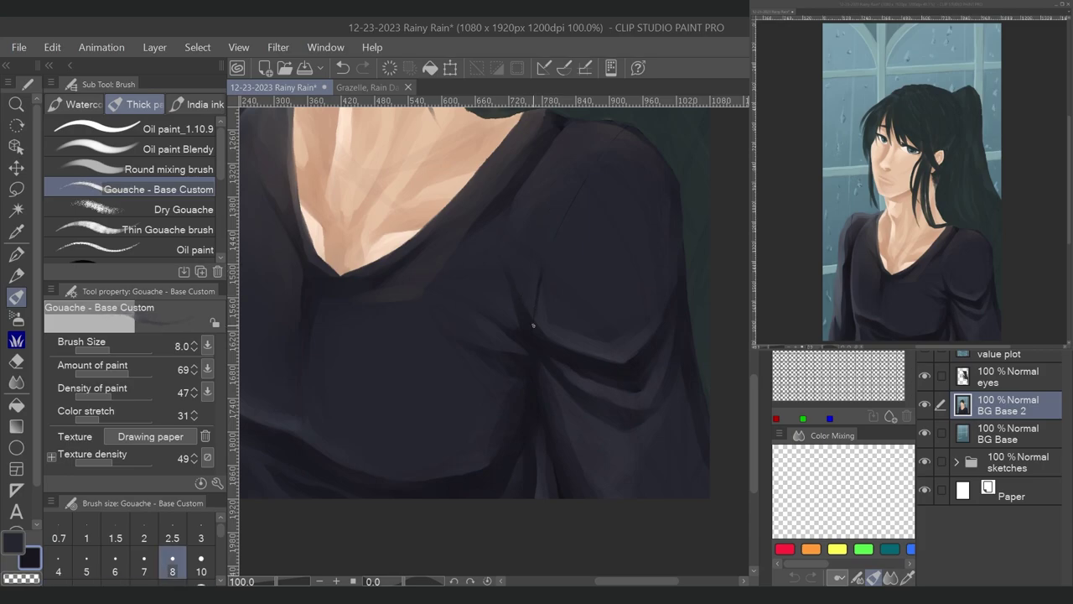
drag(201, 97, 411, 160)
key(bracketright)
key(x)
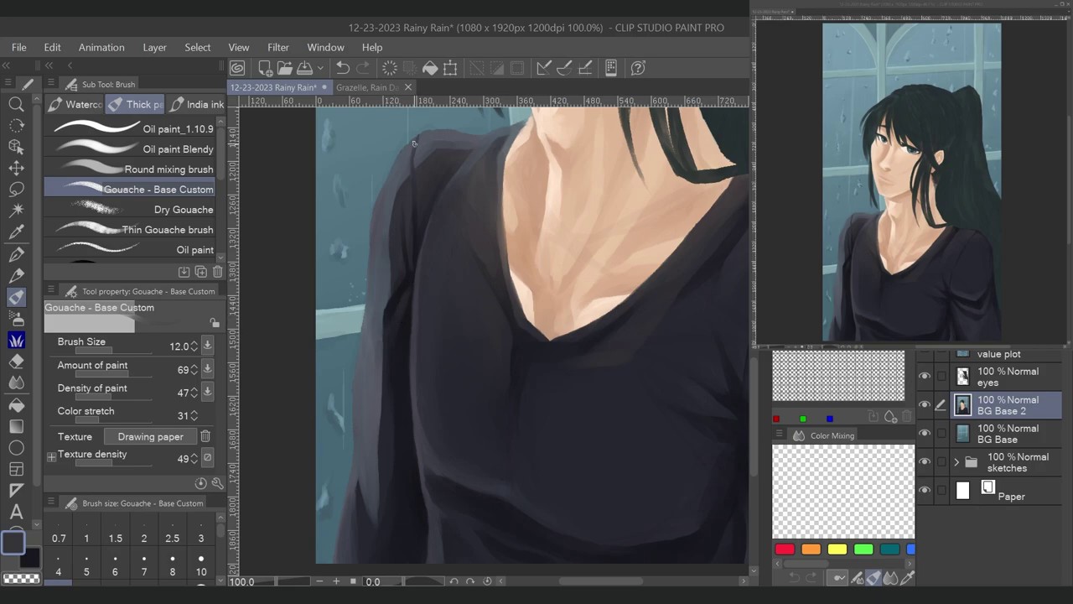
drag(538, 268, 446, 285)
- Sample light and mid skin tones and touch up the neck and neckline area at brush sizes 15 and 17
alt+click(446, 284)
key(bracketright)
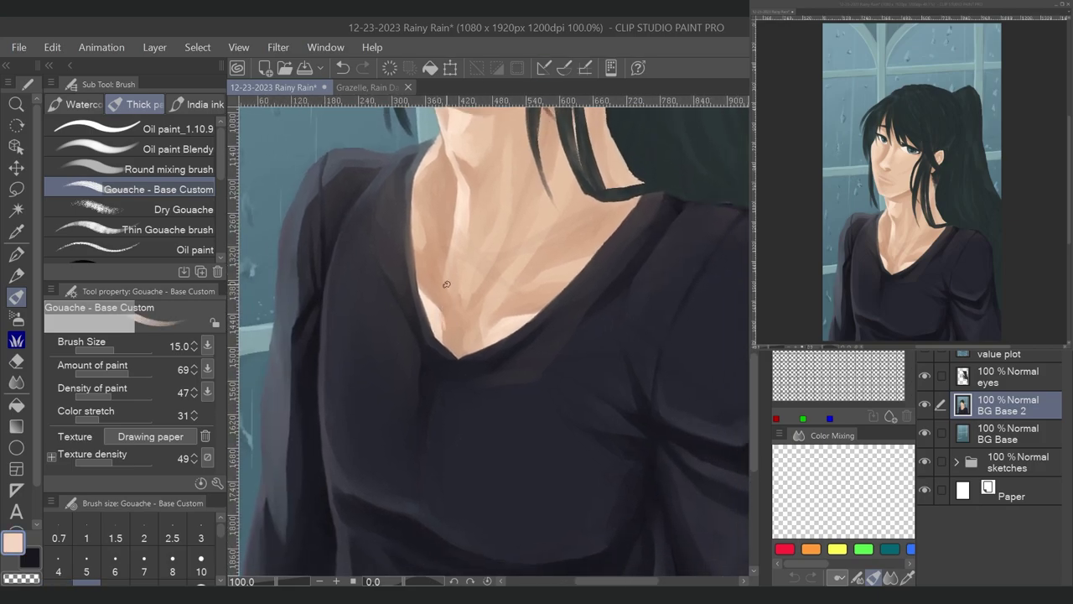
alt+click(436, 326)
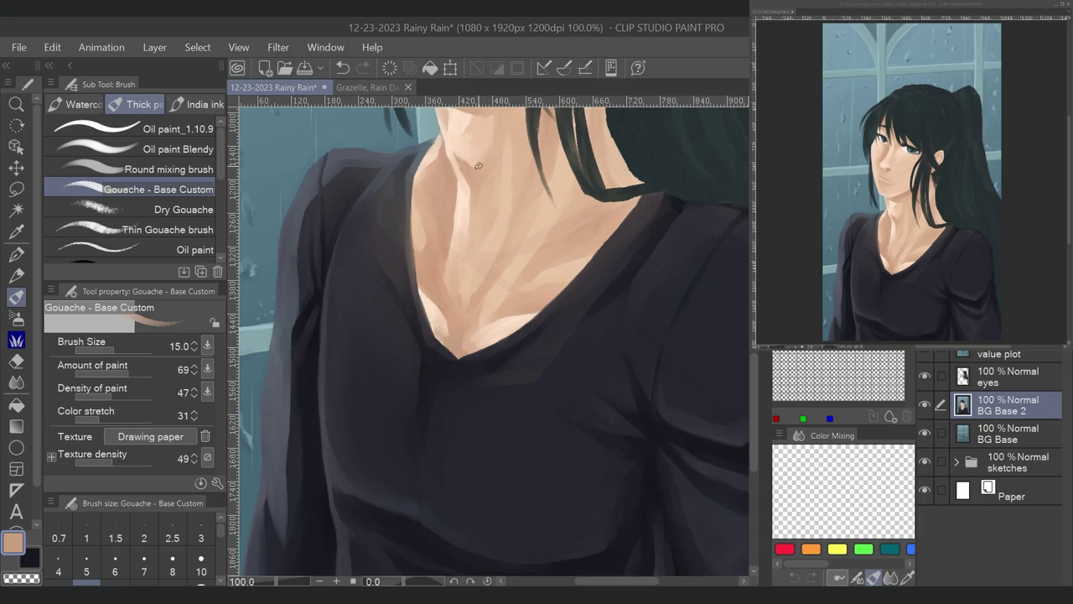
key(bracketright)
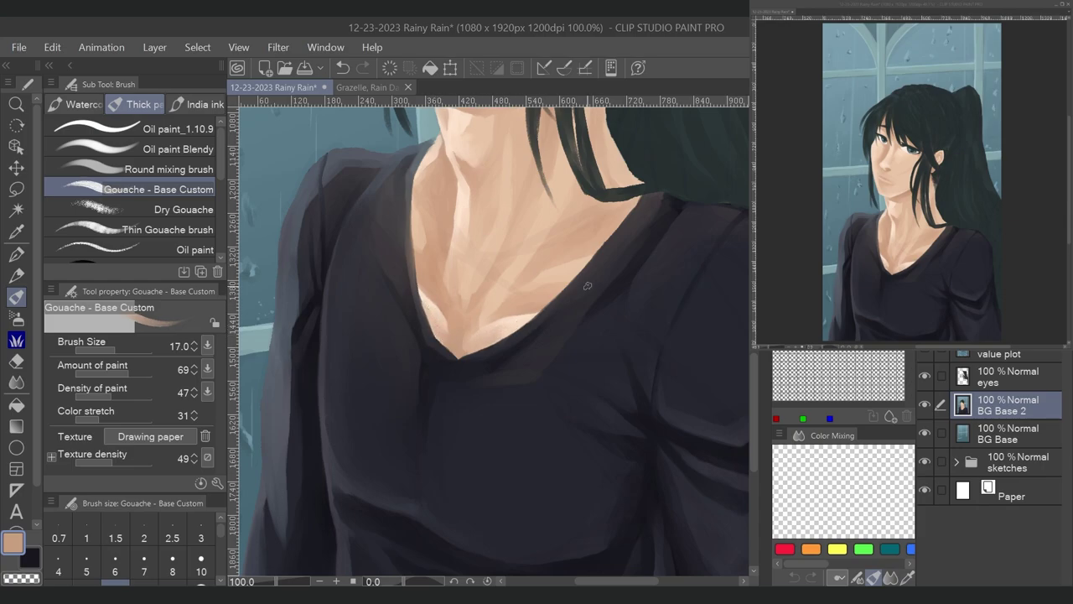
- Paint a thin reddish line along the skin at the neckline's edge with the gouache brush at size 6
scroll(570, 281, up, 1)
key(bracketleft)
key(bracketleft)
key(bracketleft)
key(bracketleft)
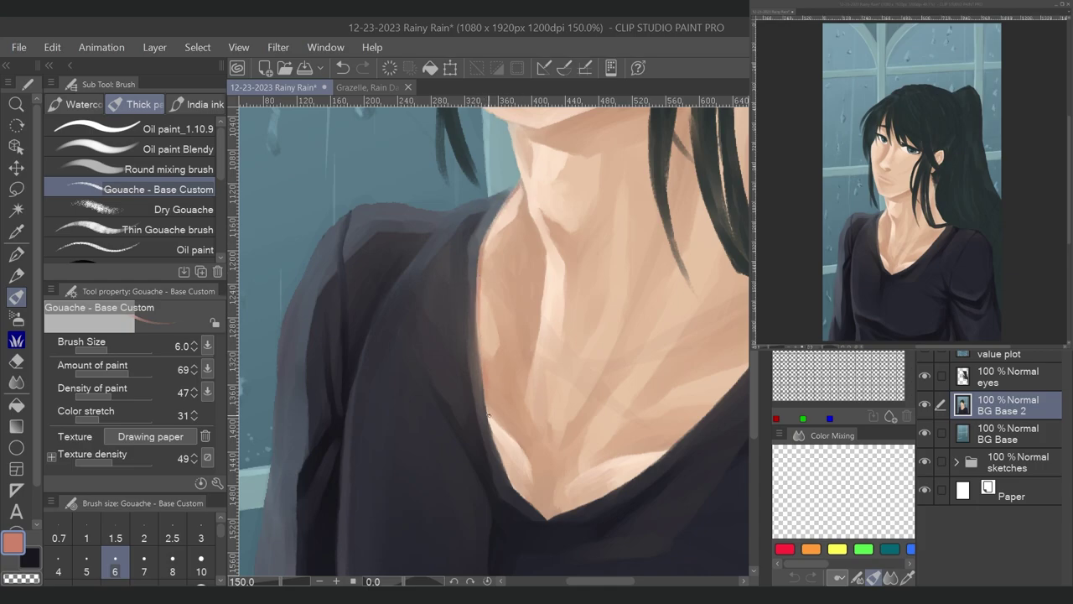
drag(636, 417, 523, 484)
- Add reddish shading along the neck tendon and down toward the collarbone, enlarging the gouache brush to size 15
key(bracketright)
key(bracketright)
key(bracketright)
drag(404, 267, 426, 296)
key(bracketright)
key(bracketright)
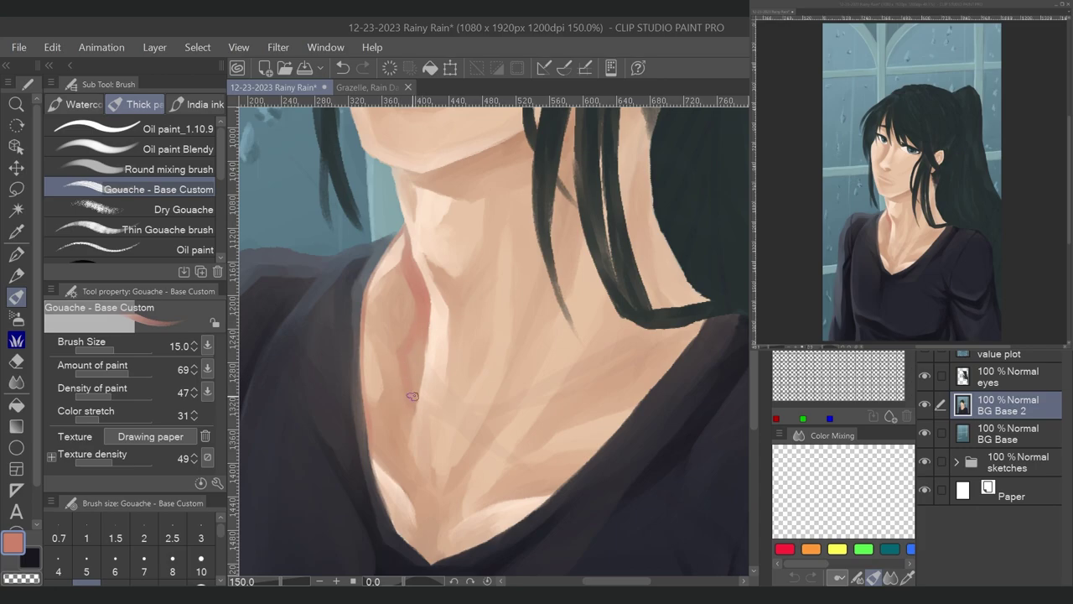
- Sample a darker reddish-brown tone and deepen the shadows along the neck tendon and at the chest above the neckline's point
alt+click(424, 490)
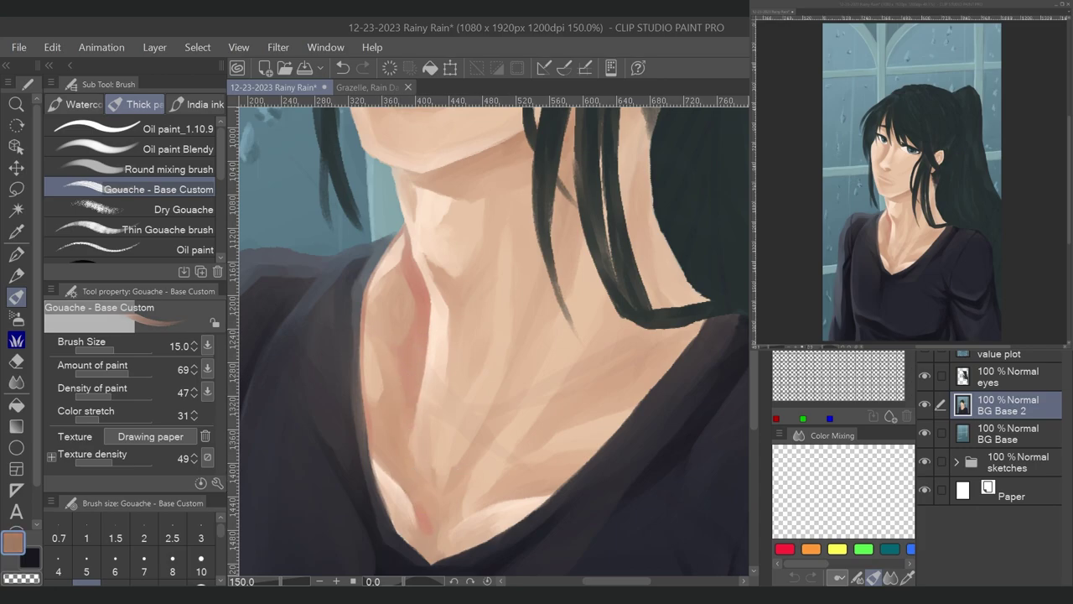
mouse_move(406, 259)
mouse_down()
mouse_move(423, 293)
mouse_move(409, 417)
mouse_up()
drag(428, 517, 430, 476)
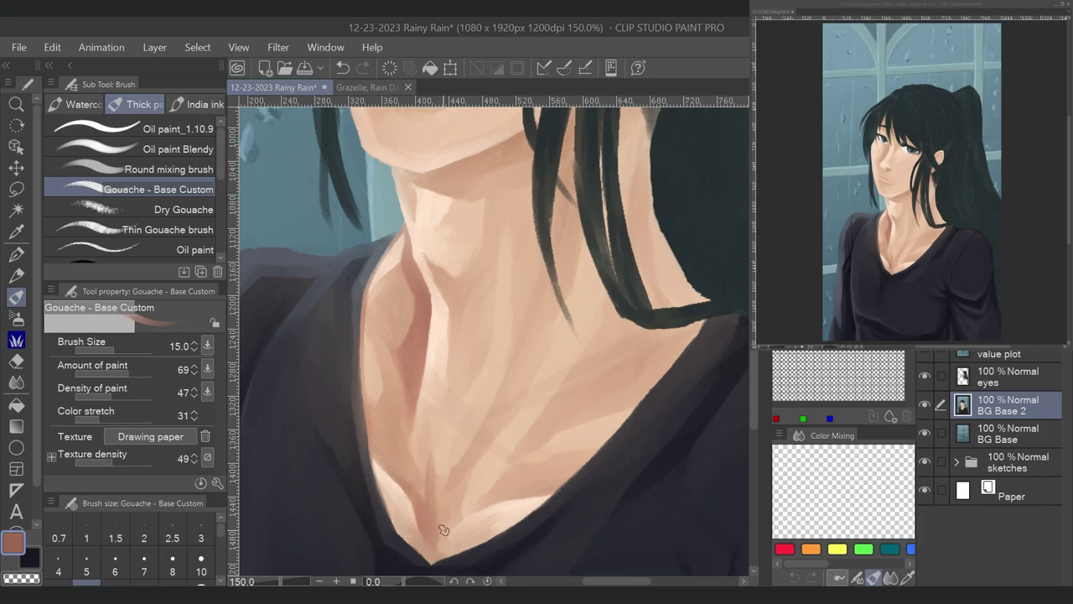
- Shade under the jaw, along the side of the neck and across the collarbone in reddish brown with the gouache brush at size 15
drag(711, 330, 674, 335)
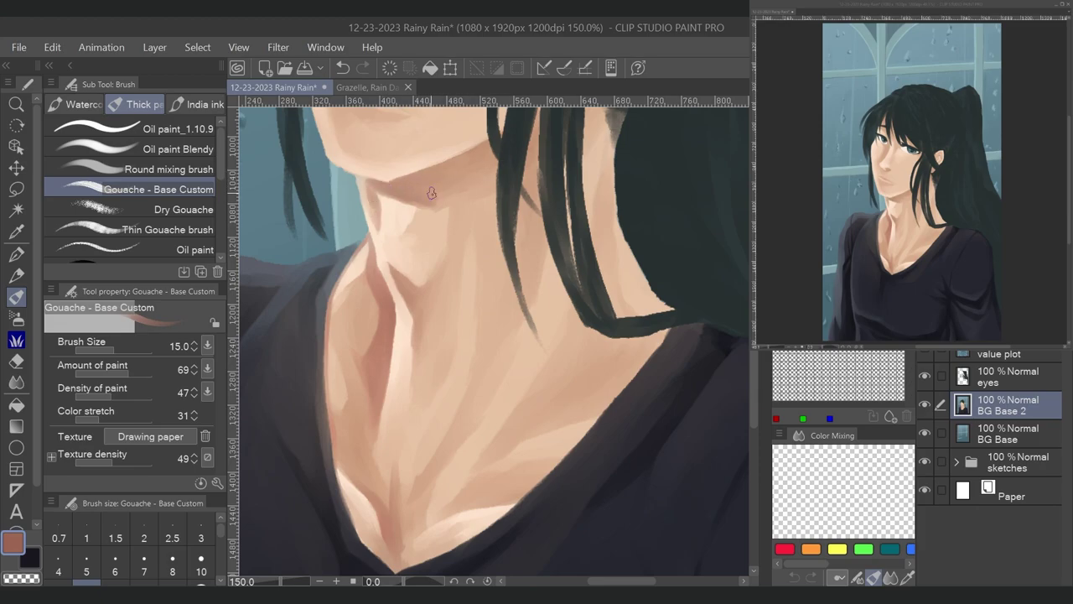
drag(533, 157, 540, 256)
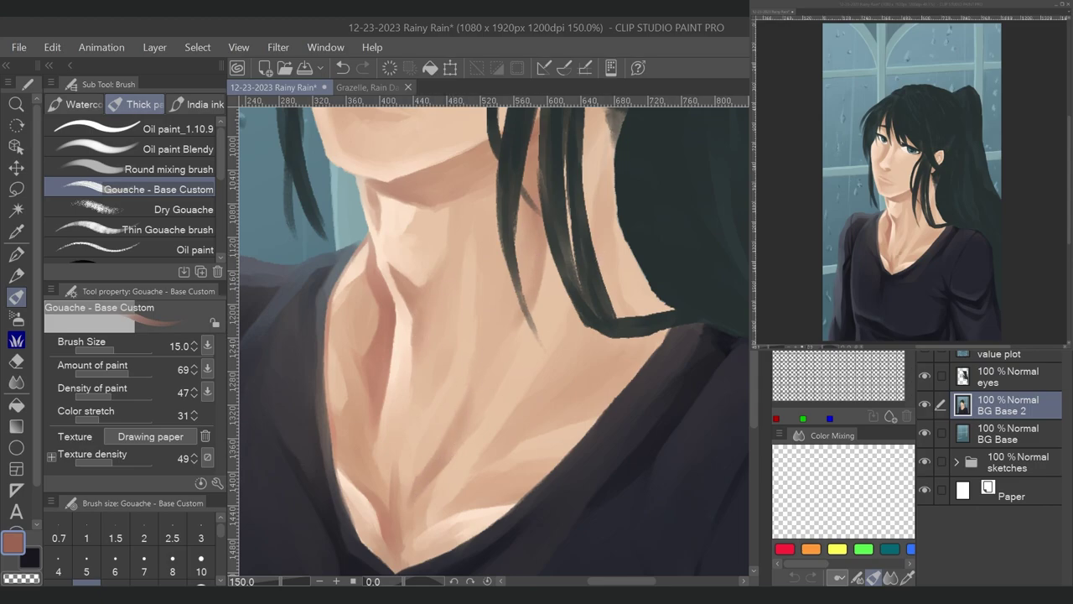
drag(503, 335, 436, 318)
mouse_move(501, 290)
mouse_down()
mouse_move(557, 294)
mouse_move(591, 322)
mouse_up()
mouse_move(508, 315)
mouse_down()
mouse_move(481, 206)
mouse_move(506, 328)
mouse_up()
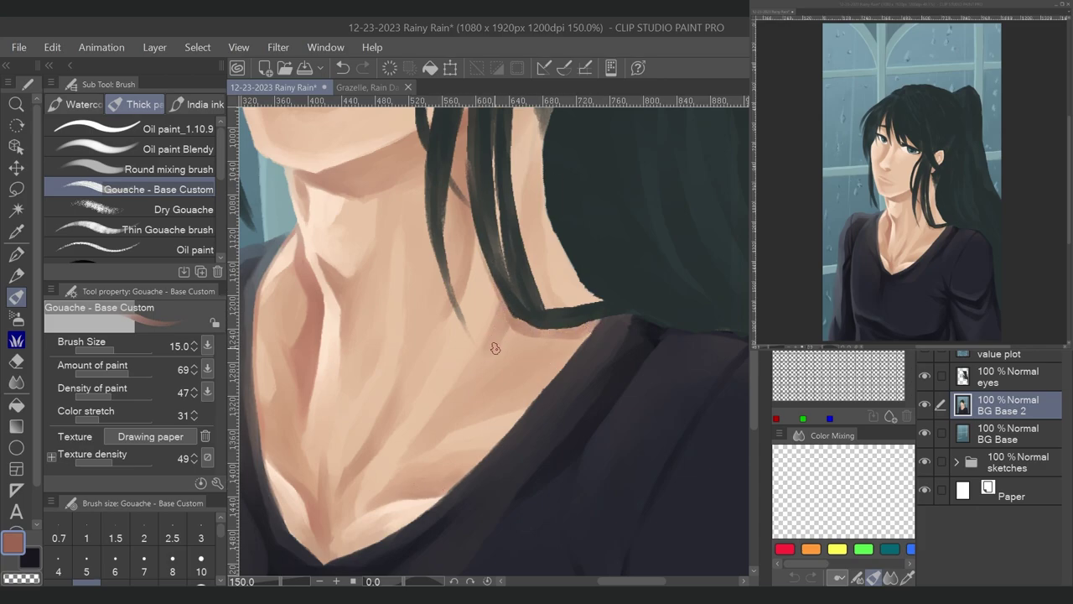
drag(459, 394, 459, 429)
drag(528, 197, 536, 298)
drag(630, 170, 659, 133)
mouse_move(529, 189)
mouse_down()
mouse_move(527, 248)
mouse_move(541, 285)
mouse_up()
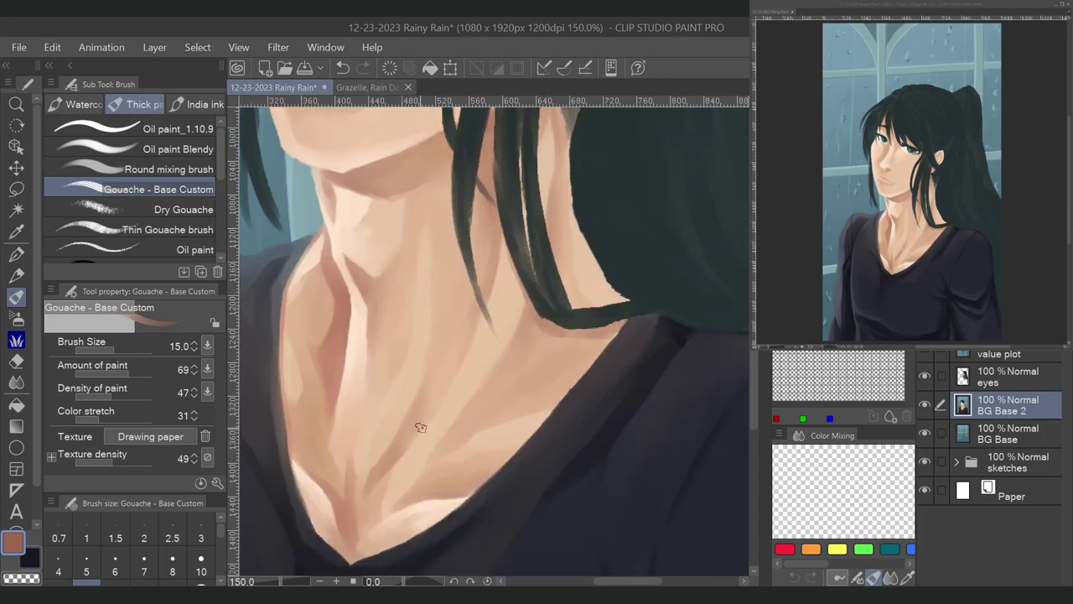
- Paint reddish shading on the forehead along the bangs with the gouache brush at sizes 8 and 12, undoing the last stroke
scroll(326, 451, up, 5)
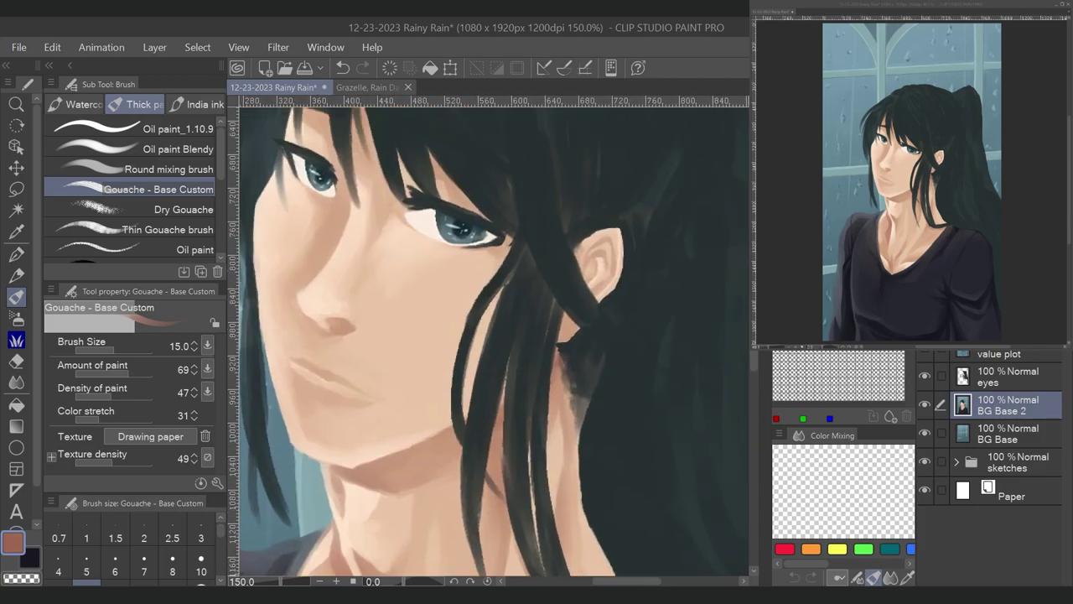
key(bracketleft)
key(bracketleft)
key(bracketleft)
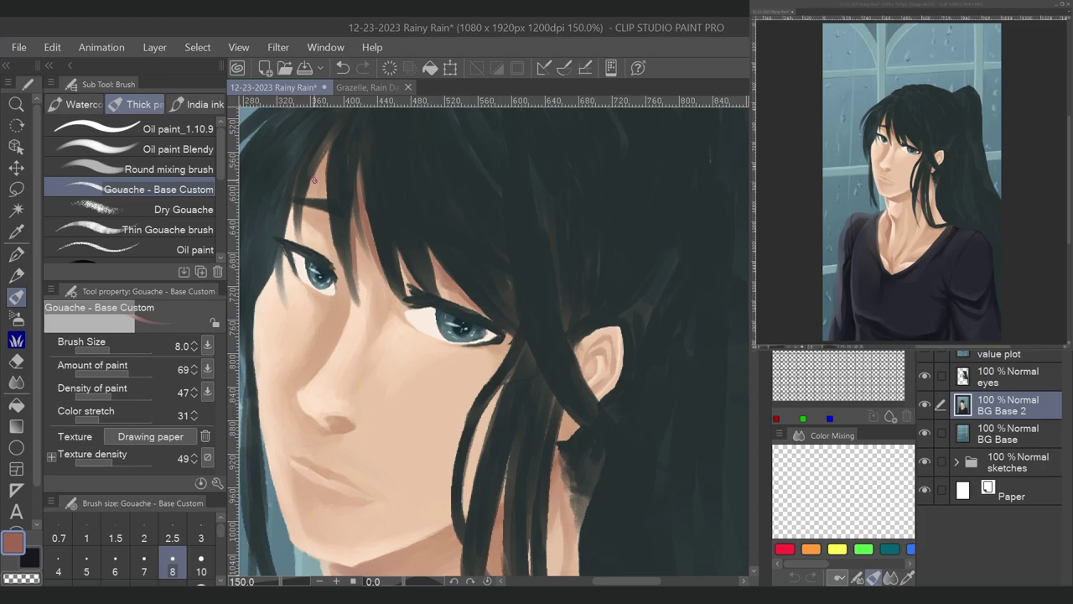
key(bracketright)
key(bracketright)
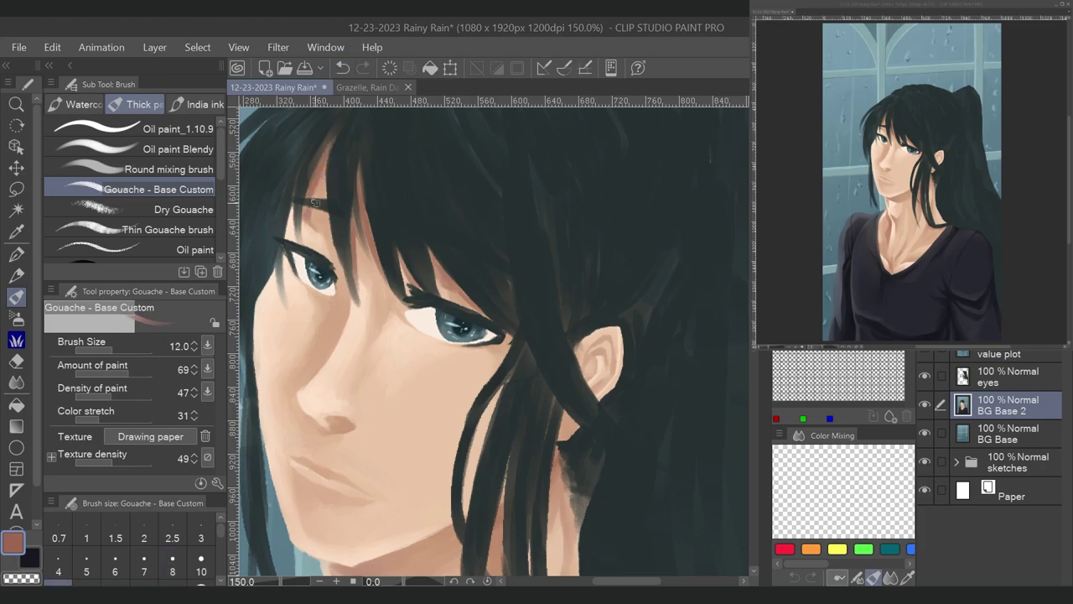
click(342, 68)
- Shade the side of the nose in reddish brown at brush size 12 and soften it with a sampled skin tone
mouse_move(312, 370)
mouse_down()
mouse_move(346, 283)
mouse_move(295, 391)
mouse_up()
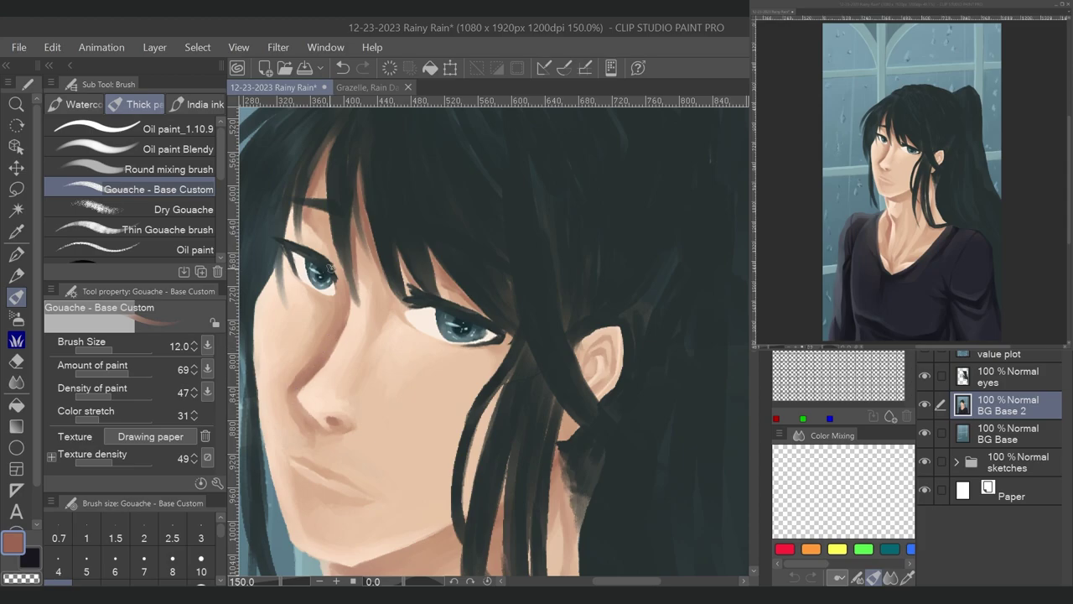
alt+click(284, 407)
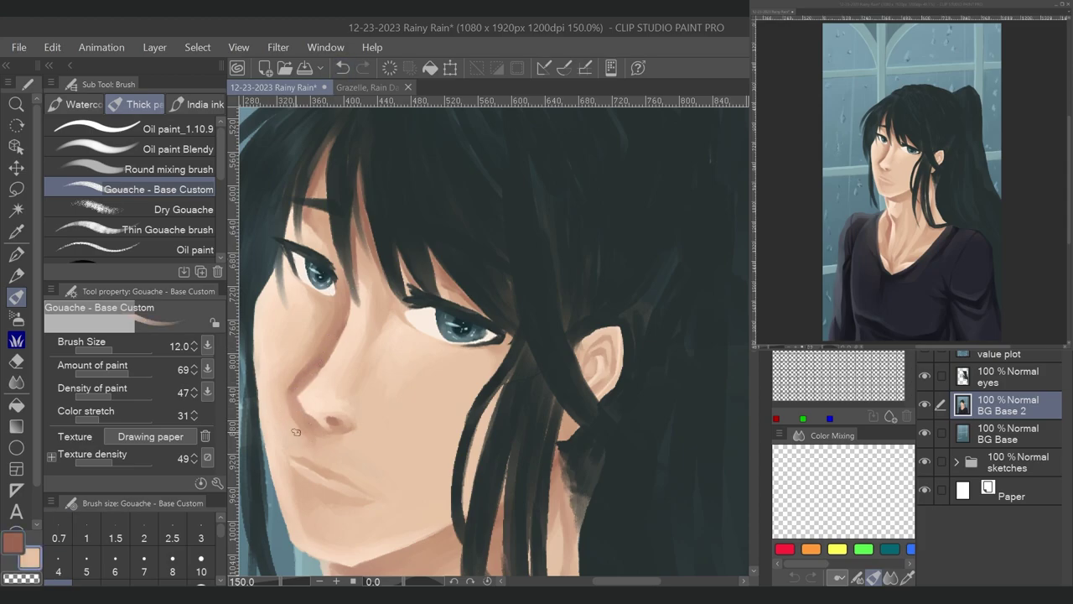
drag(285, 384, 303, 374)
- Define the lips in reddish brown at brush size 8 and touch up the face shading at size 12, alternating with the skin tone
key(bracketleft)
key(bracketleft)
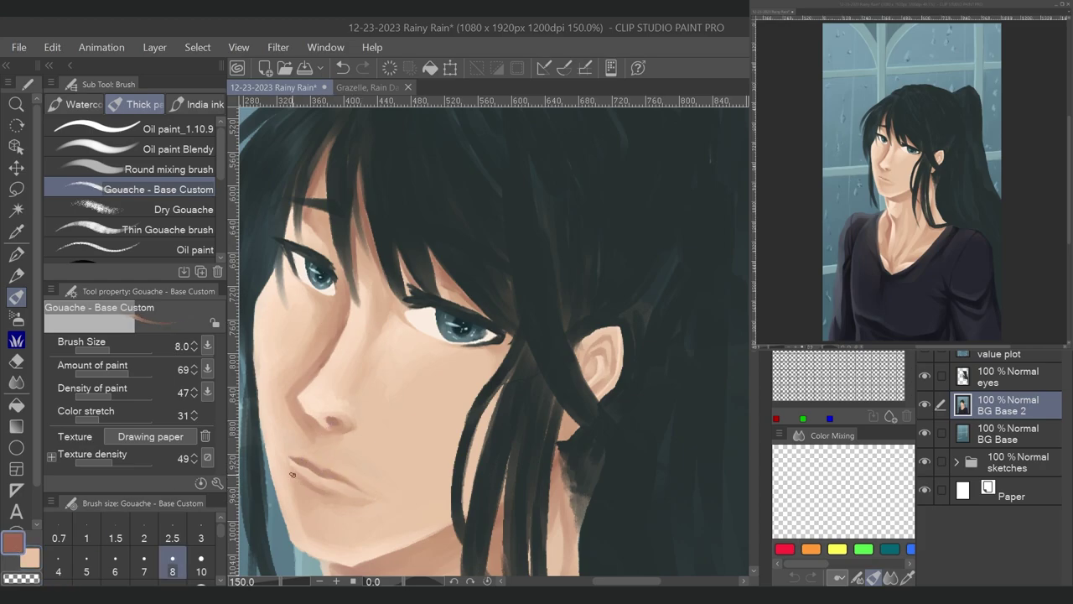
key(bracketright)
key(bracketright)
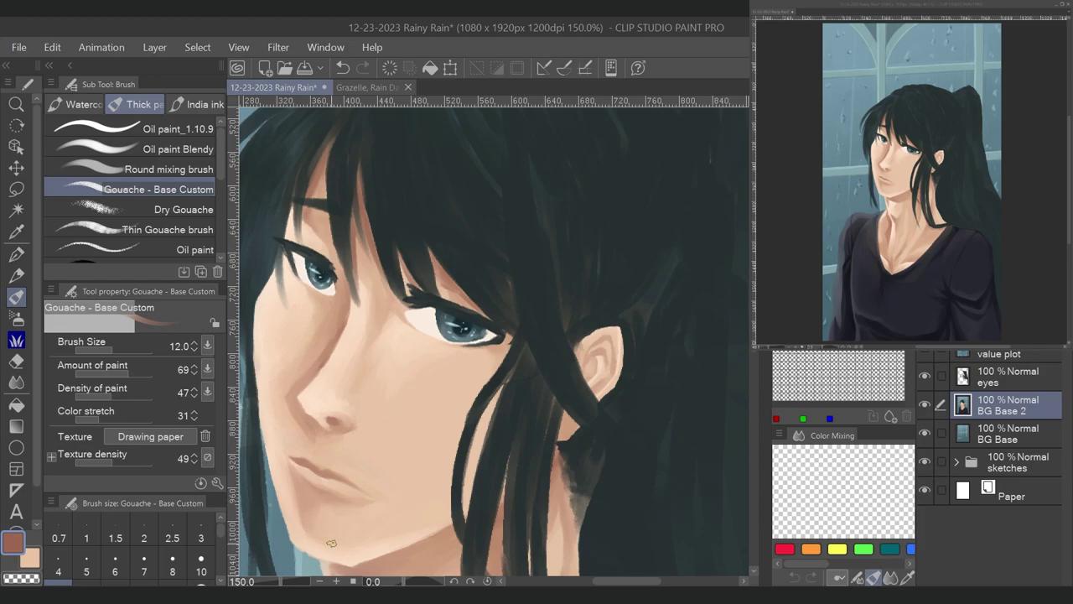
key(x)
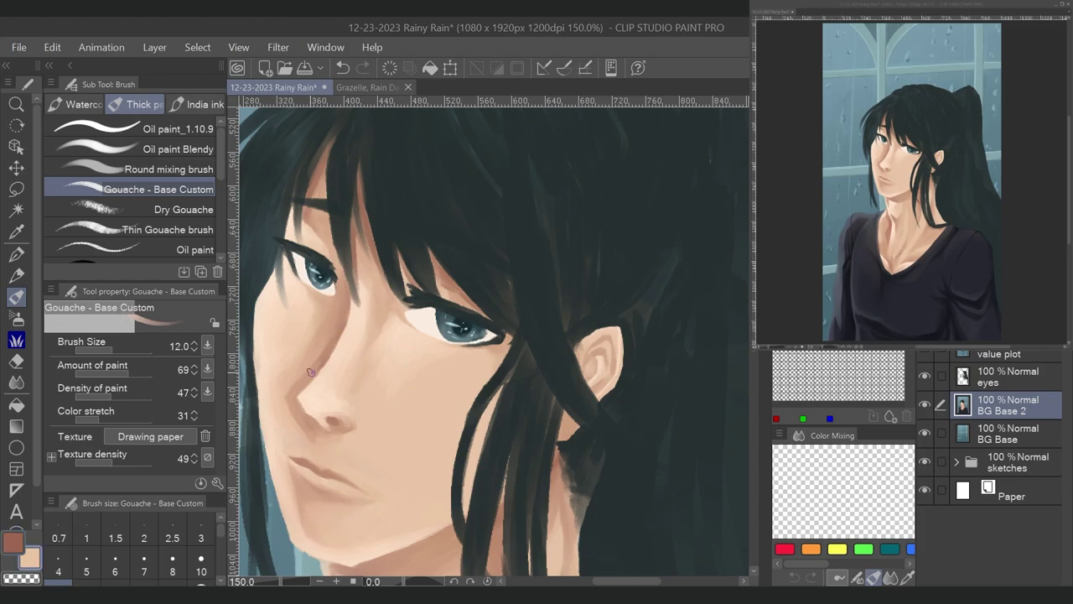
click(16, 543)
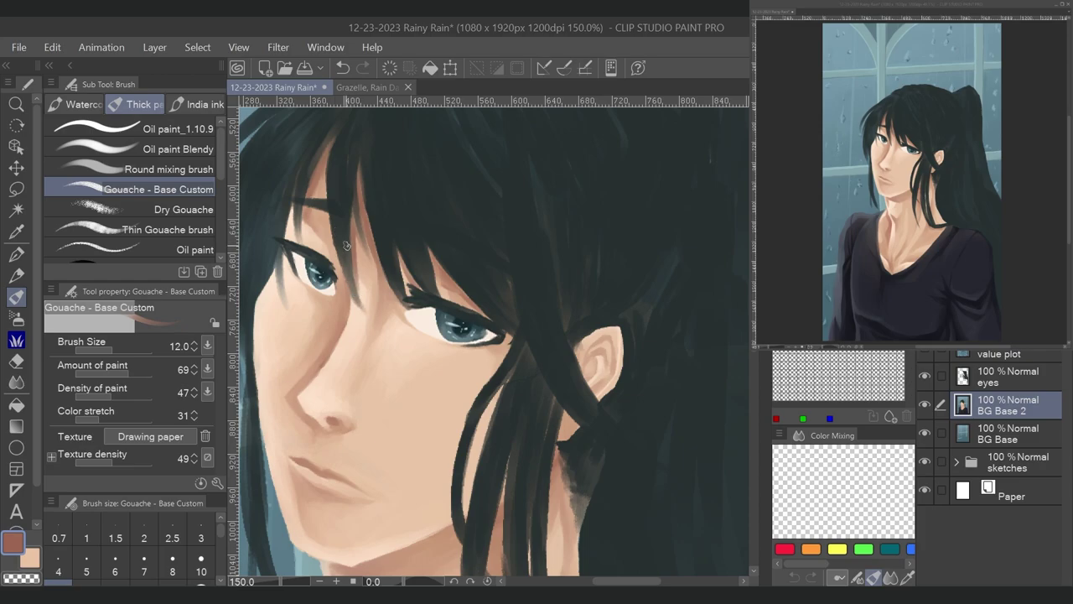
- Tint the sweater around the neckline with the Soft airbrush at size 70, compare by undoing and redoing, and sample the dark fabric tone
scroll(510, 337, down, 3)
key(bracketleft)
key(bracketleft)
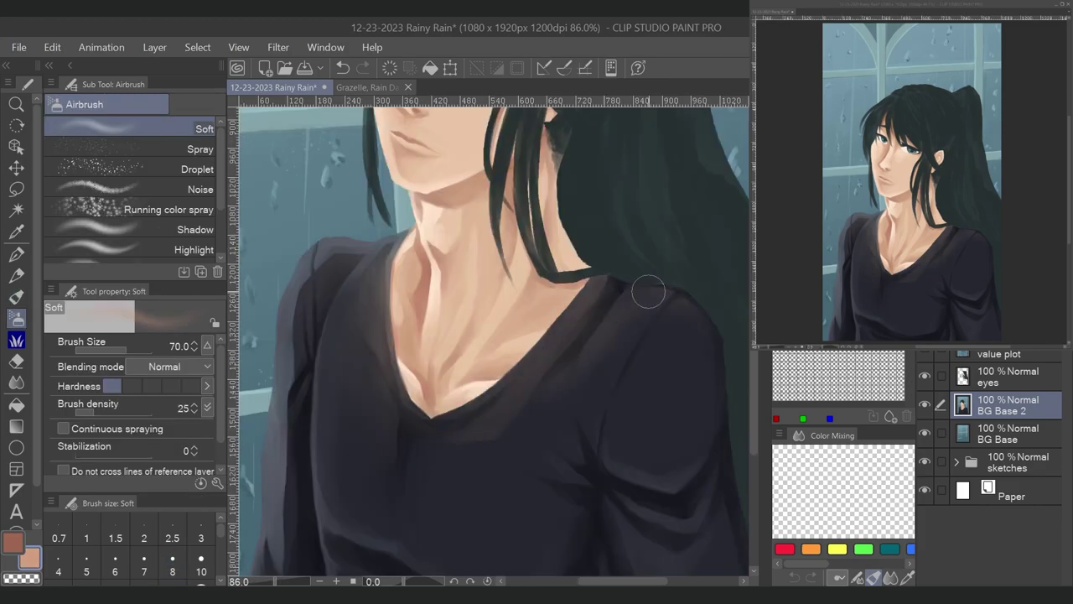
click(344, 69)
key(ctrl+y)
key(ctrl+z)
key(ctrl+y)
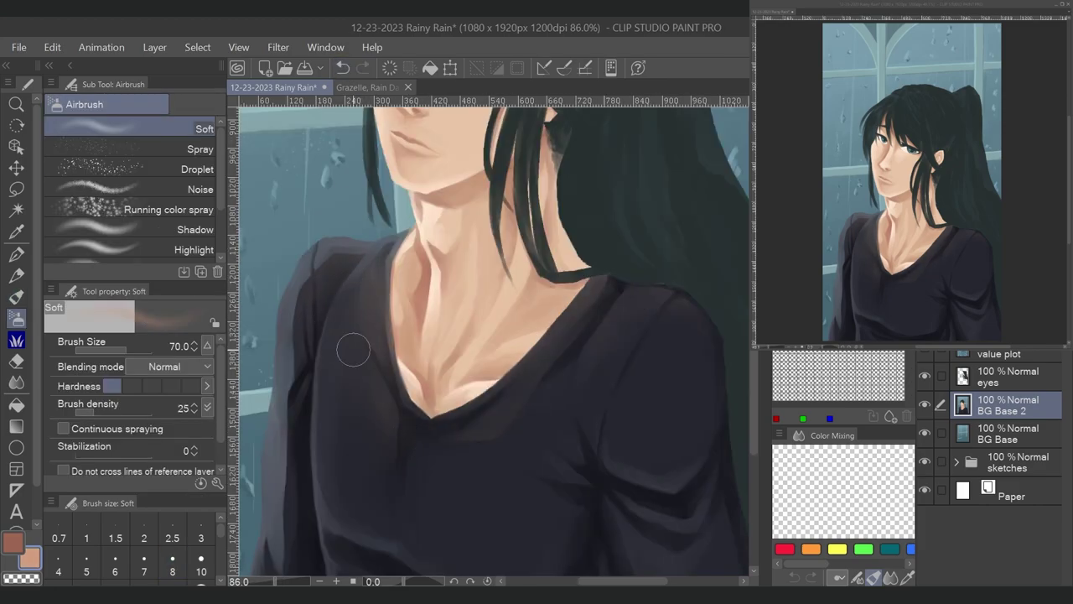
alt+click(351, 445)
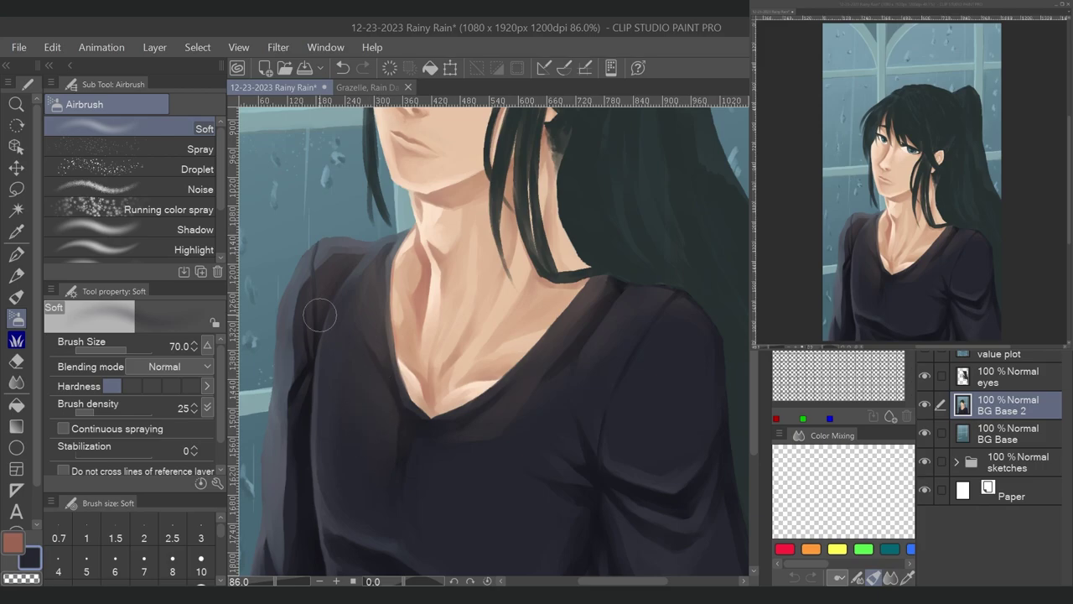
mouse_move(689, 353)
mouse_down()
mouse_move(637, 143)
mouse_move(631, 304)
mouse_up()
- Lower the Soft airbrush's density to 8 and glaze a warm tint over the hair near the face and neck
click(82, 412)
drag(303, 197, 457, 155)
drag(620, 152, 563, 289)
key(alt+])
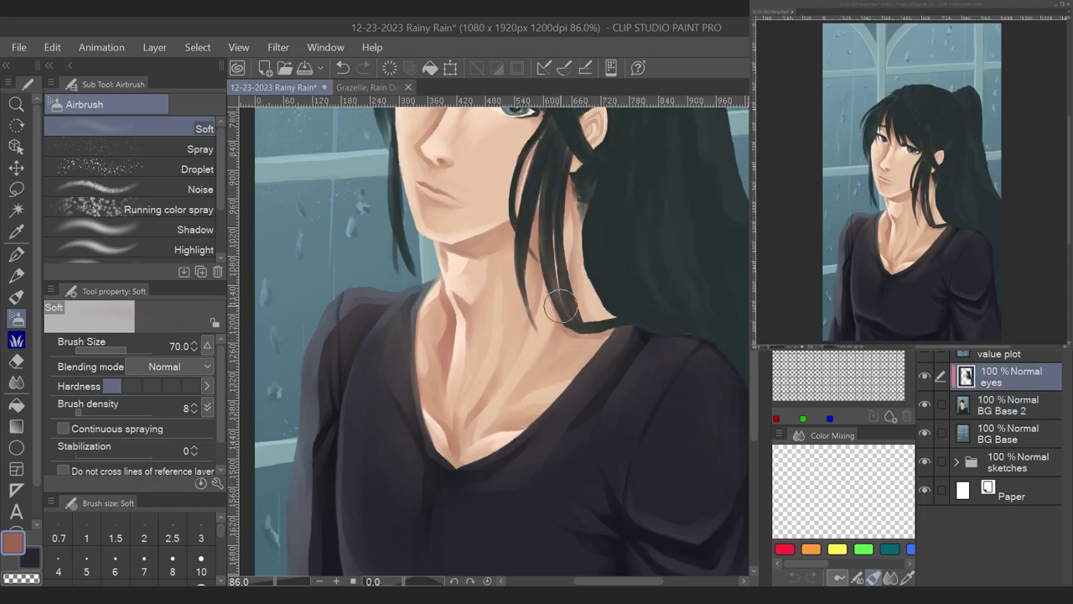
drag(585, 134, 599, 297)
key(alt+[)
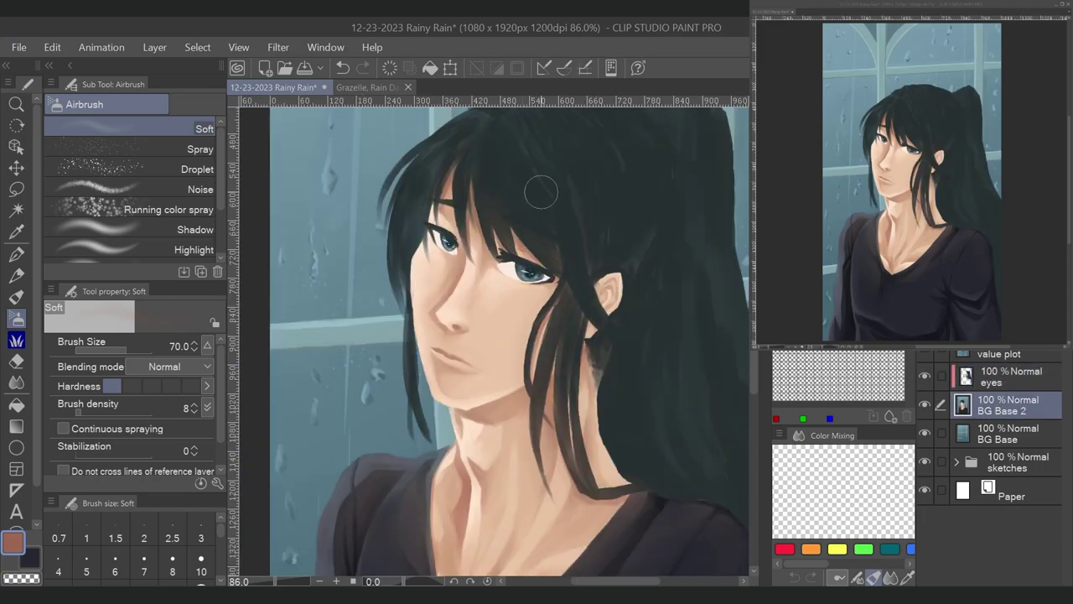
- Hide and show the eyes layer to compare the portrait with and without it
key(alt+])
click(925, 378)
click(925, 377)
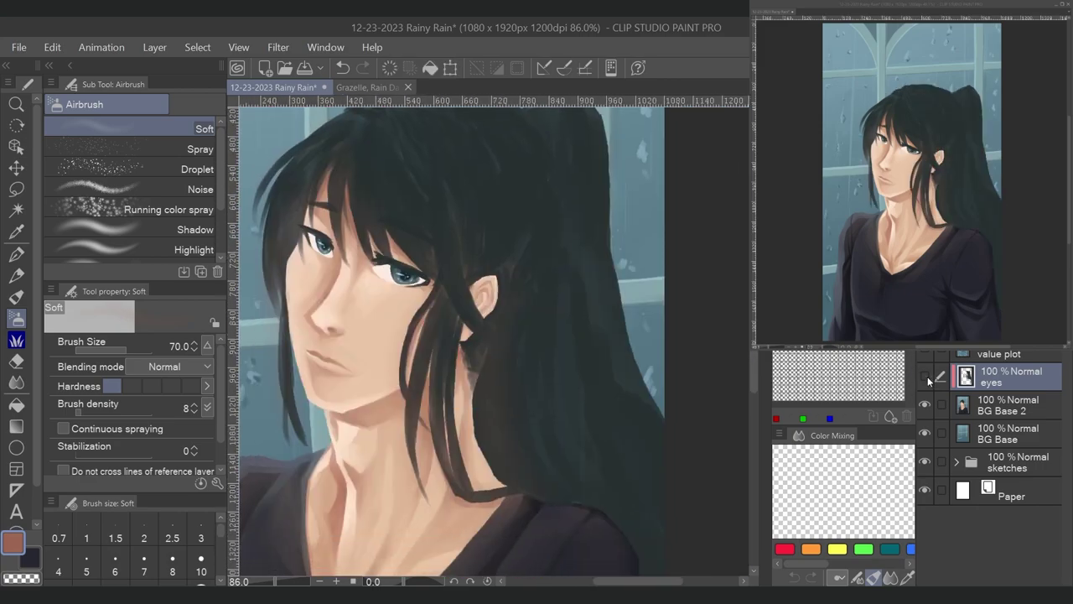
click(925, 377)
click(925, 377)
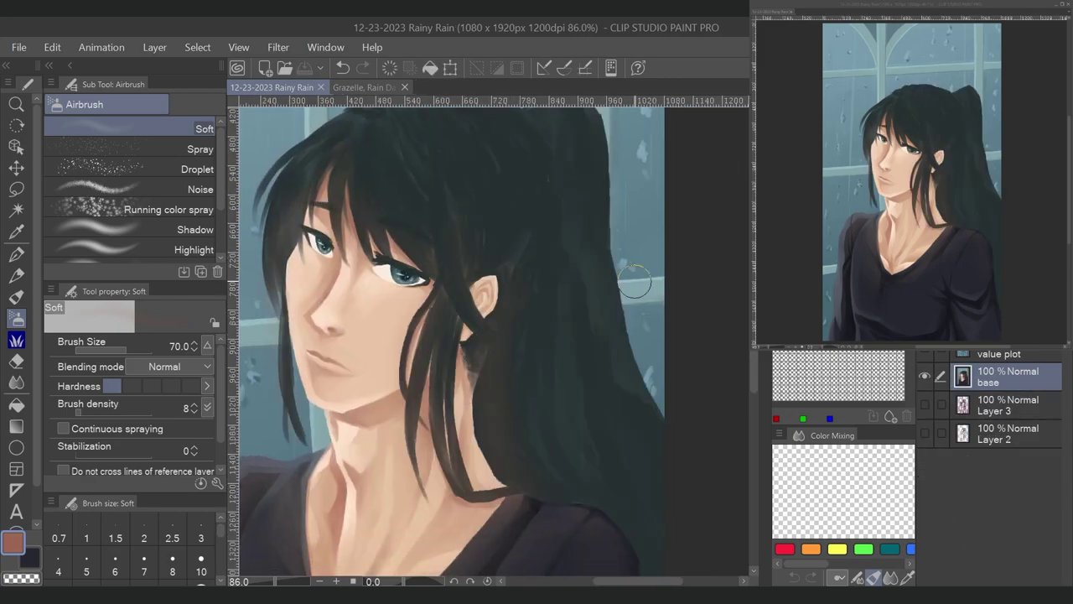
- Paint dark strands through the bangs over the forehead with the gouache brush at size 12
scroll(556, 360, up, 4)
key(b)
drag(424, 298, 418, 351)
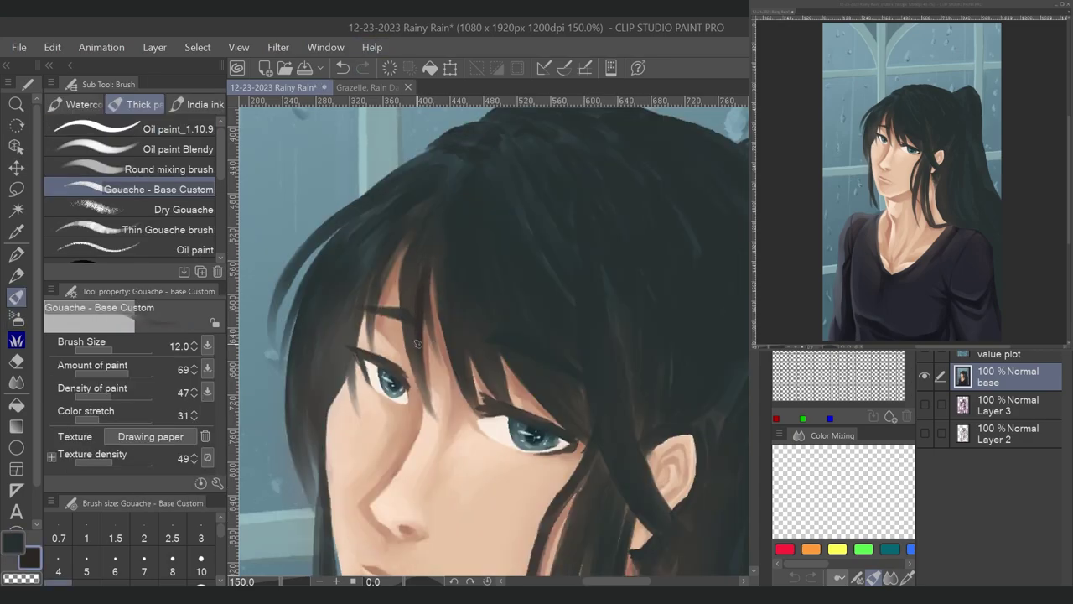
drag(438, 312, 431, 362)
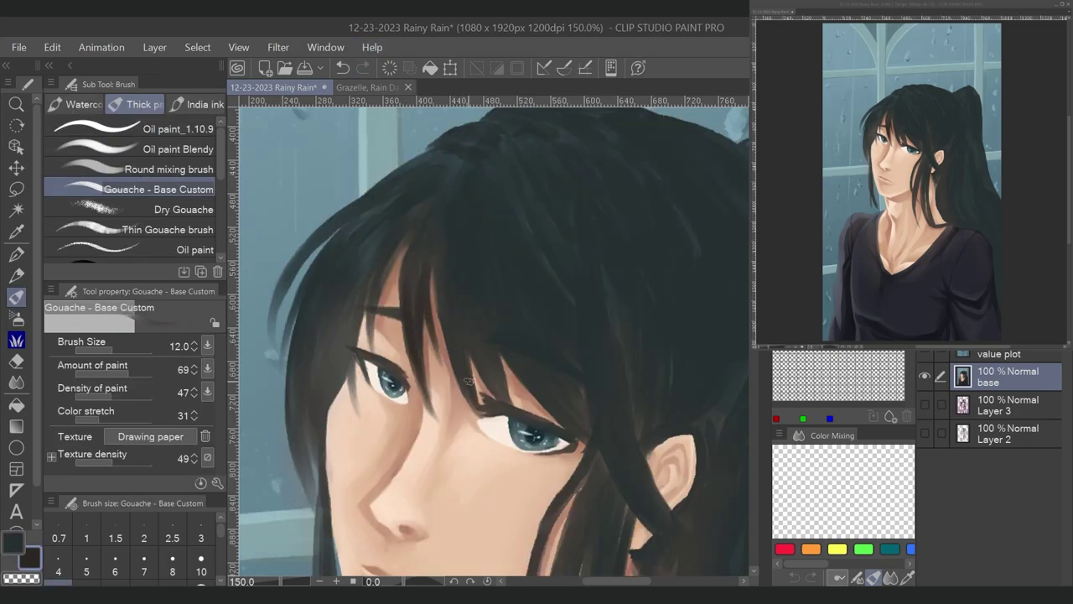
mouse_move(437, 205)
mouse_down()
mouse_move(416, 252)
mouse_move(378, 275)
mouse_up()
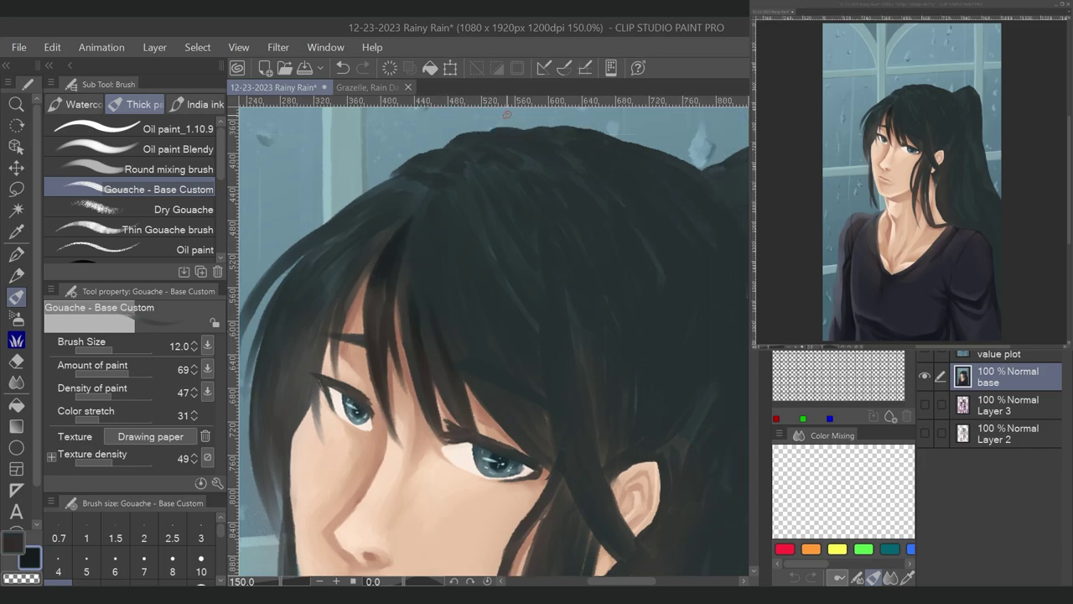
- Enlarge the gouache brush to size 20, paint dark strokes through the upper bangs, and compare by undoing and redoing
key(bracketright)
key(bracketright)
key(bracketright)
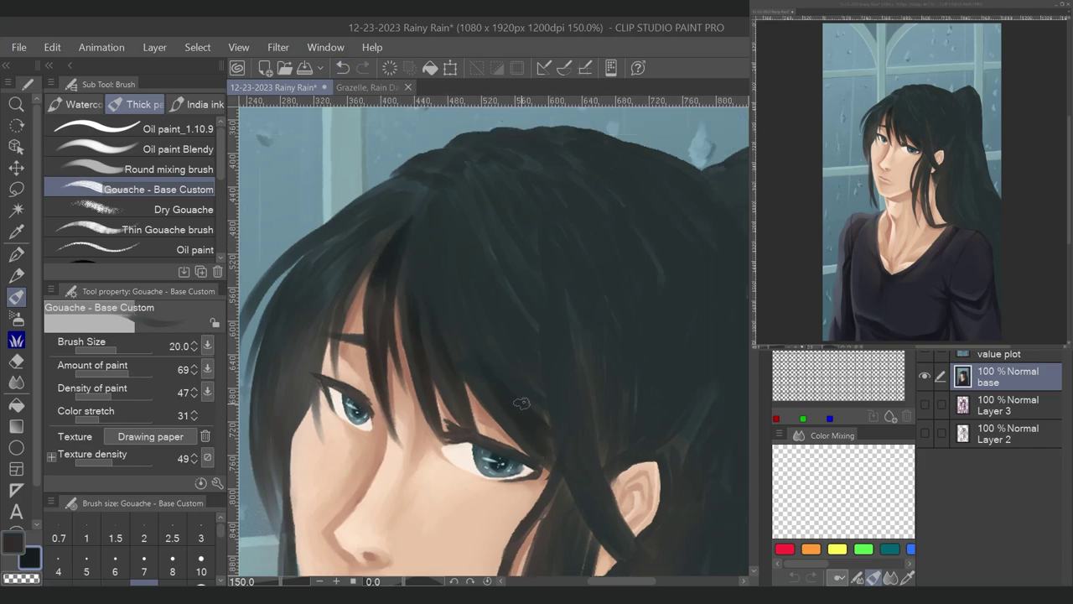
drag(495, 265, 514, 312)
mouse_move(430, 205)
mouse_down()
mouse_move(474, 280)
mouse_move(519, 320)
mouse_move(522, 245)
mouse_up()
key(ctrl+z)
key(ctrl+z)
key(ctrl+z)
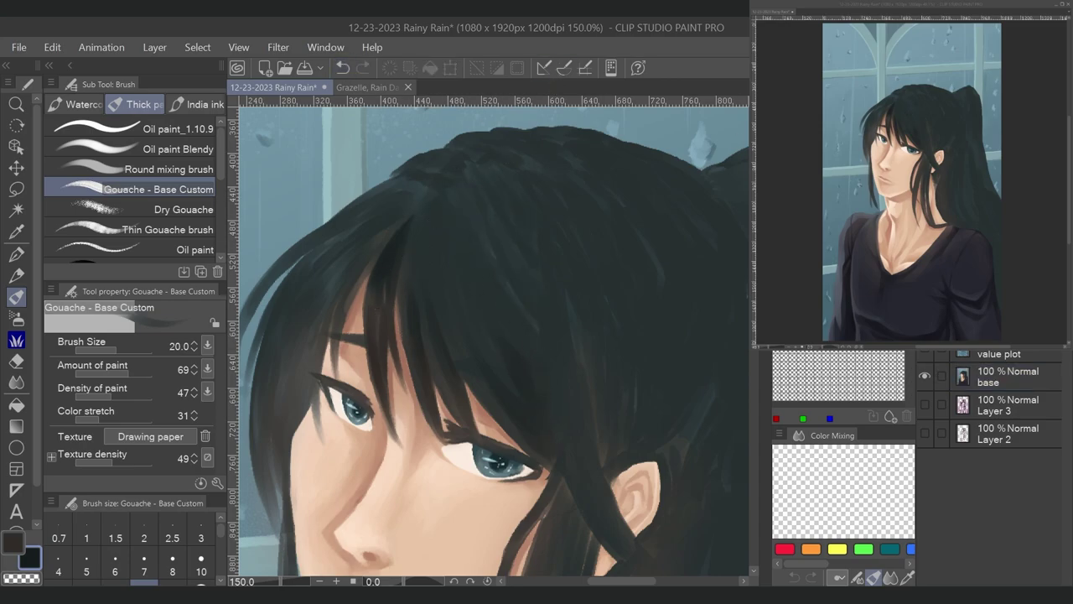
key(ctrl+y)
key(ctrl+y)
key(ctrl+y)
key(ctrl+y)
key(ctrl+y)
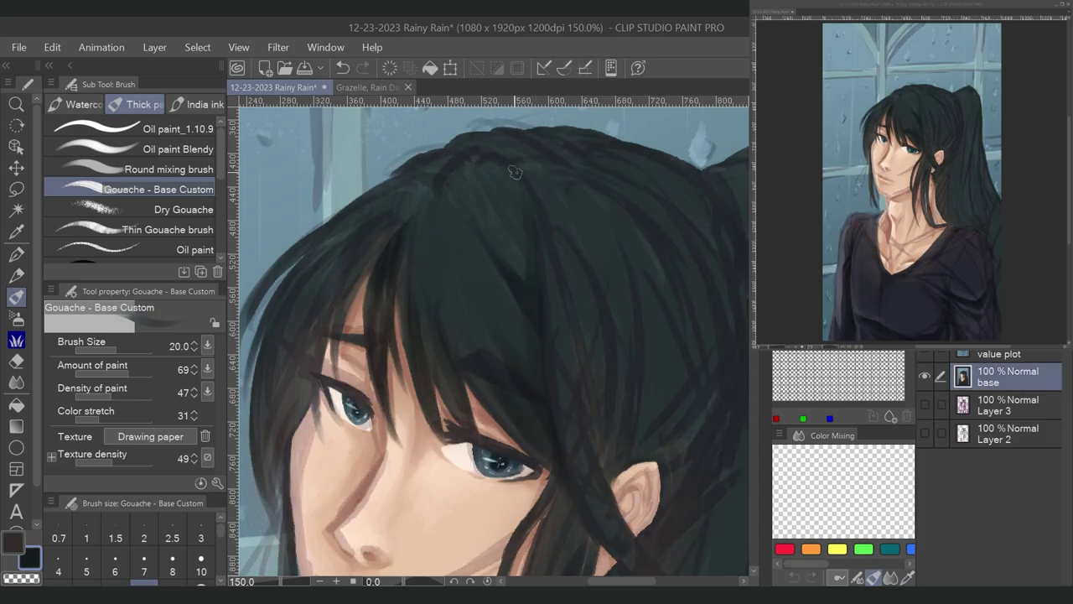
- Paint dark locks sweeping down from the hair parting at the crown with the gouache brush at size 20
mouse_move(490, 243)
mouse_down()
mouse_move(453, 189)
mouse_move(402, 226)
mouse_up()
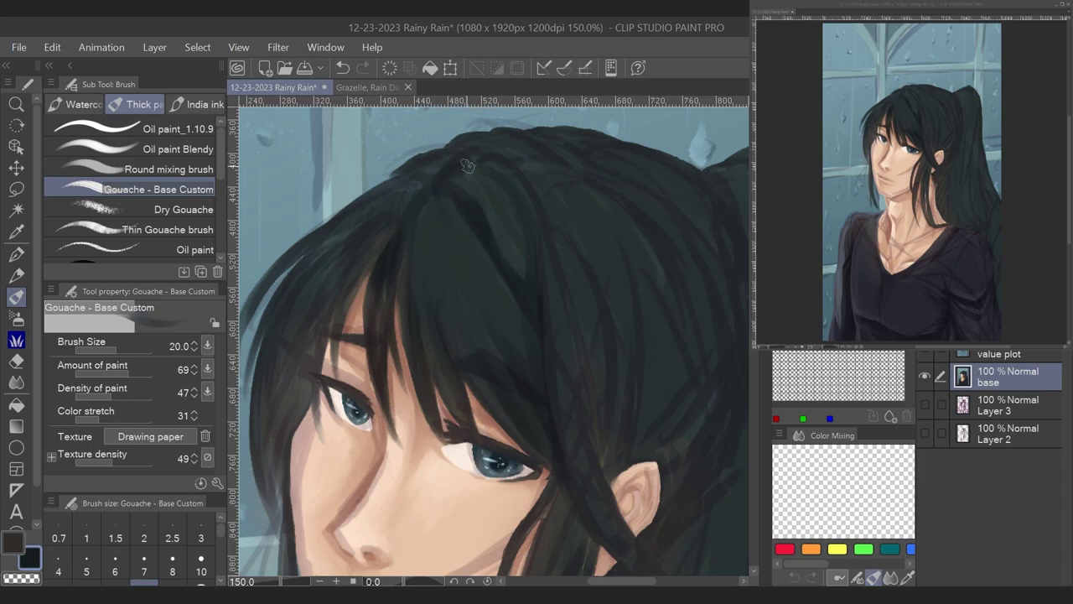
drag(470, 160, 536, 230)
drag(448, 175, 490, 202)
key(ctrl+z)
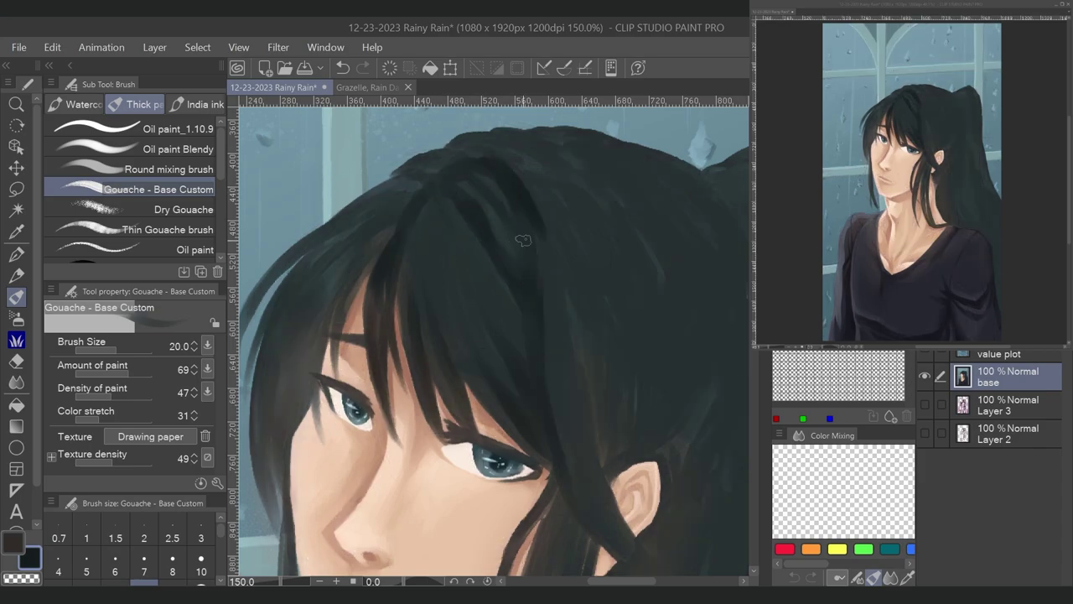
- Reduce the gouache brush to size 15 and darken the long loose strands beside the cheek and neck
drag(503, 292, 537, 45)
key(bracketleft)
drag(543, 482, 549, 558)
drag(549, 440, 538, 503)
drag(567, 313, 553, 409)
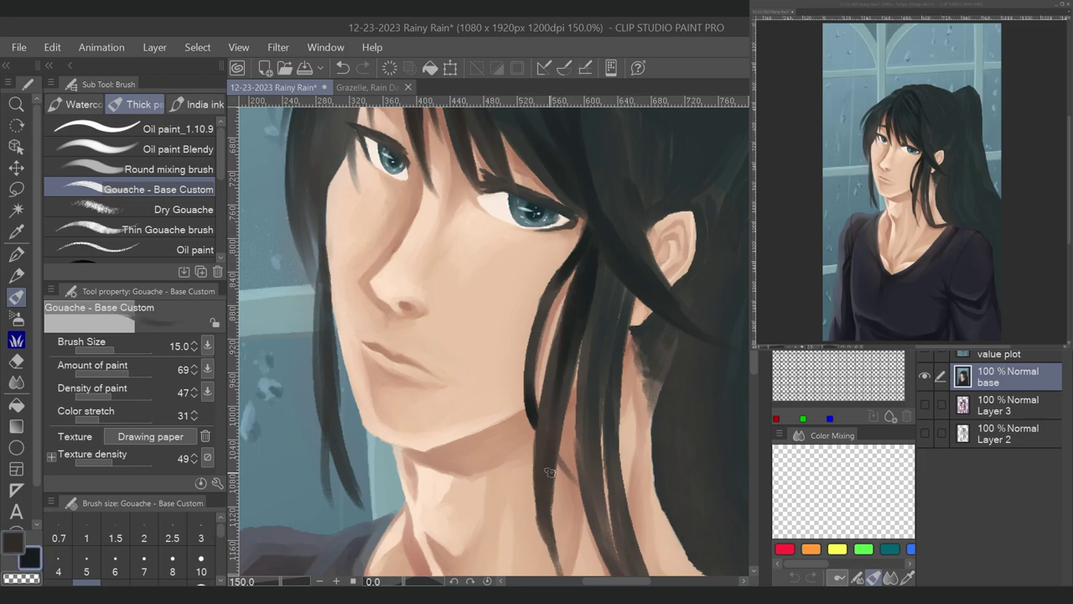
mouse_move(597, 238)
mouse_down()
mouse_move(592, 560)
mouse_move(551, 476)
mouse_up()
drag(540, 411, 570, 486)
drag(536, 365, 557, 463)
- Paint dark strands across the side of the head, from the crown past the ear toward the ponytail's base, at brush size 15
drag(536, 163, 545, 401)
drag(574, 485, 628, 483)
drag(511, 167, 579, 470)
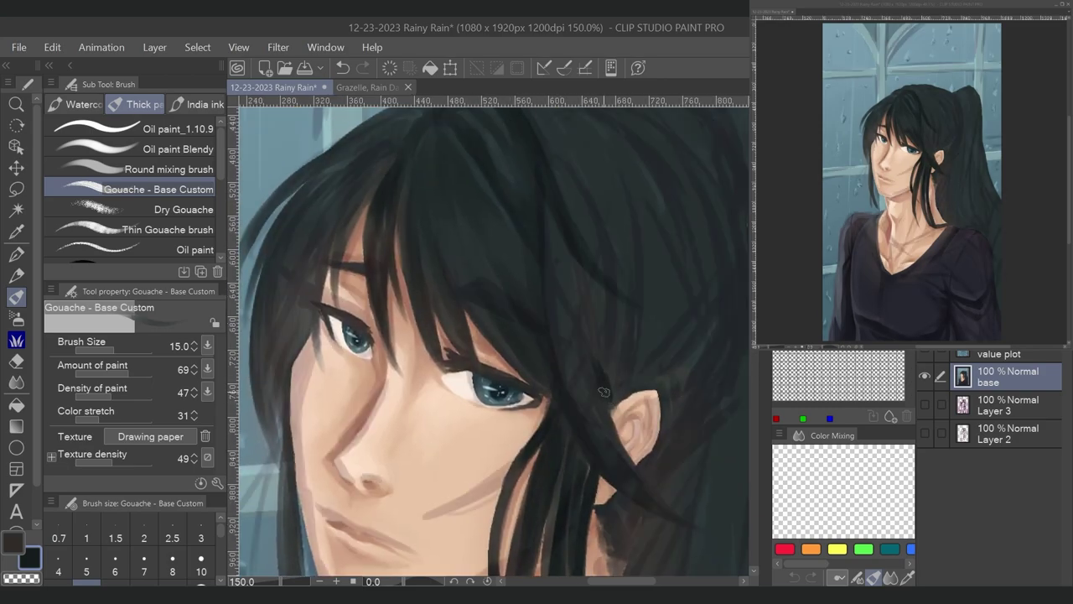
mouse_move(607, 303)
mouse_down()
mouse_move(612, 402)
mouse_move(631, 311)
mouse_move(528, 373)
mouse_up()
drag(555, 429, 464, 430)
drag(432, 208, 478, 295)
mouse_move(394, 144)
mouse_down()
mouse_move(495, 198)
mouse_move(566, 390)
mouse_up()
drag(499, 252, 549, 360)
mouse_move(395, 140)
mouse_down()
mouse_move(463, 152)
mouse_move(585, 300)
mouse_up()
drag(559, 238, 591, 333)
mouse_move(567, 278)
mouse_down()
mouse_move(568, 351)
mouse_move(490, 449)
mouse_up()
drag(577, 356, 543, 399)
mouse_move(487, 247)
mouse_down()
mouse_move(520, 372)
mouse_move(503, 400)
mouse_up()
drag(594, 262, 608, 403)
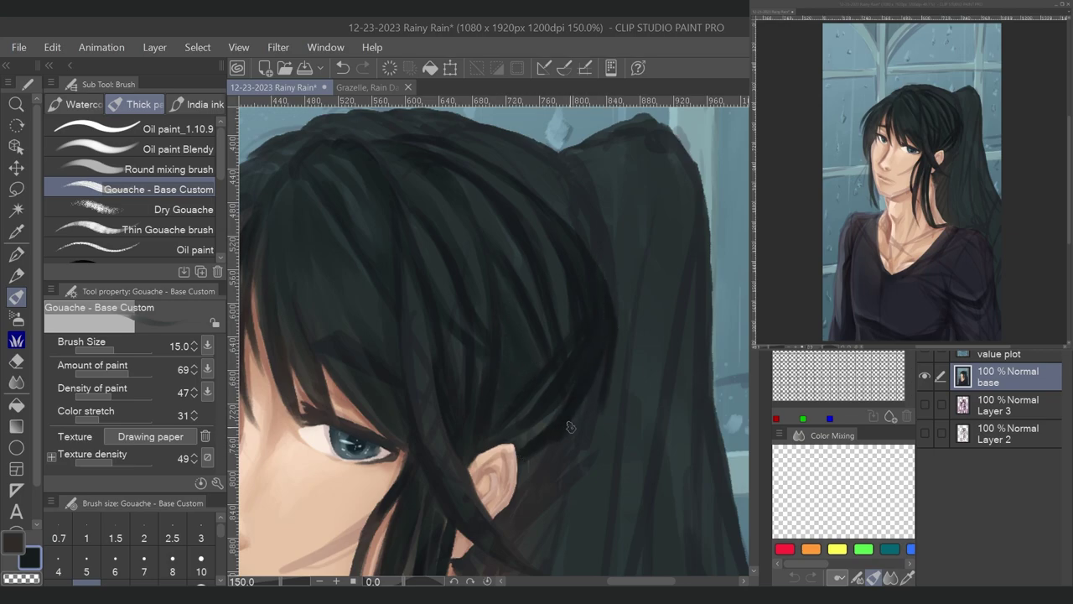
- Darken the hair behind the ear and add more dark strands at the crown with the gouache brush at size 15
scroll(519, 452, down, 2)
drag(518, 442, 553, 436)
mouse_move(482, 493)
mouse_down()
mouse_move(457, 524)
mouse_move(469, 570)
mouse_up()
scroll(600, 448, up, 3)
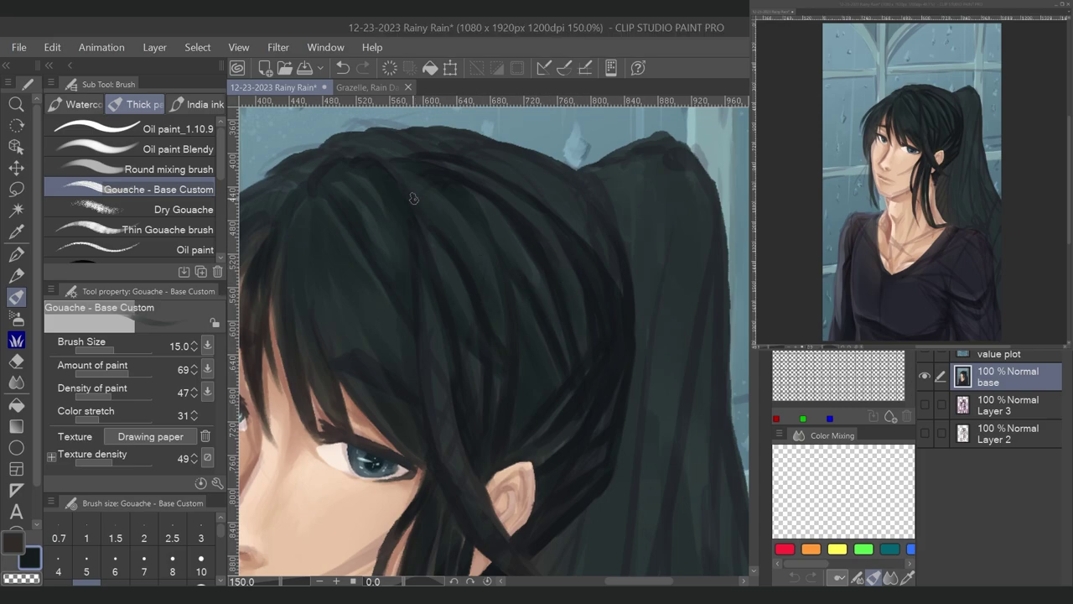
drag(474, 155, 503, 246)
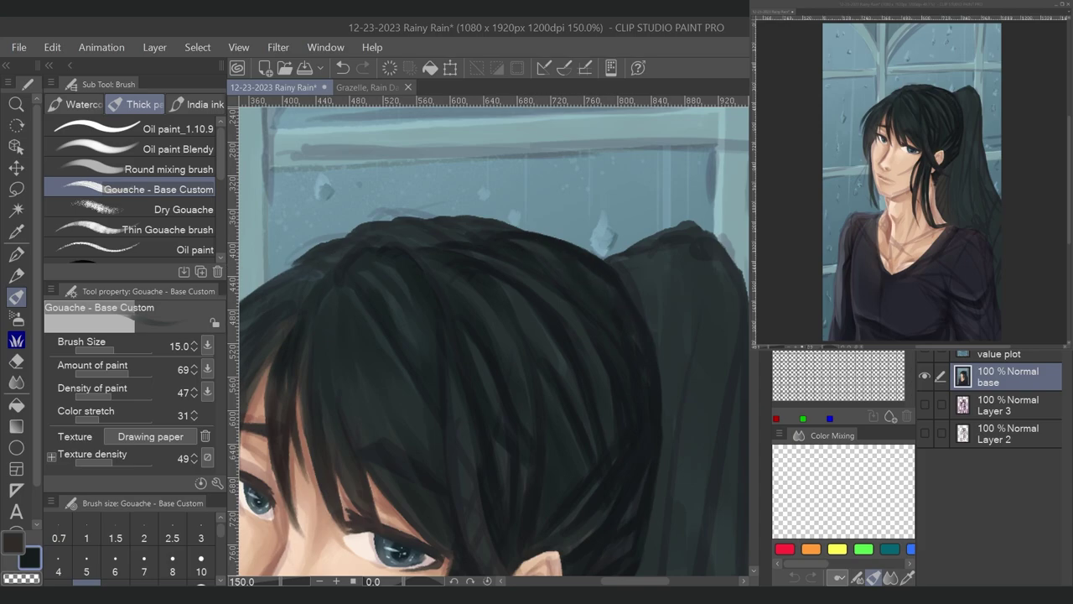
- Paint dark strands over the crown and along the front edge of the hair with the gouache brush at size 15
mouse_move(285, 268)
mouse_down()
mouse_move(382, 240)
mouse_move(511, 226)
mouse_up()
drag(318, 327, 519, 184)
mouse_move(427, 188)
mouse_down()
mouse_move(428, 238)
mouse_move(469, 201)
mouse_move(427, 268)
mouse_move(449, 340)
mouse_move(374, 318)
mouse_move(428, 250)
mouse_up()
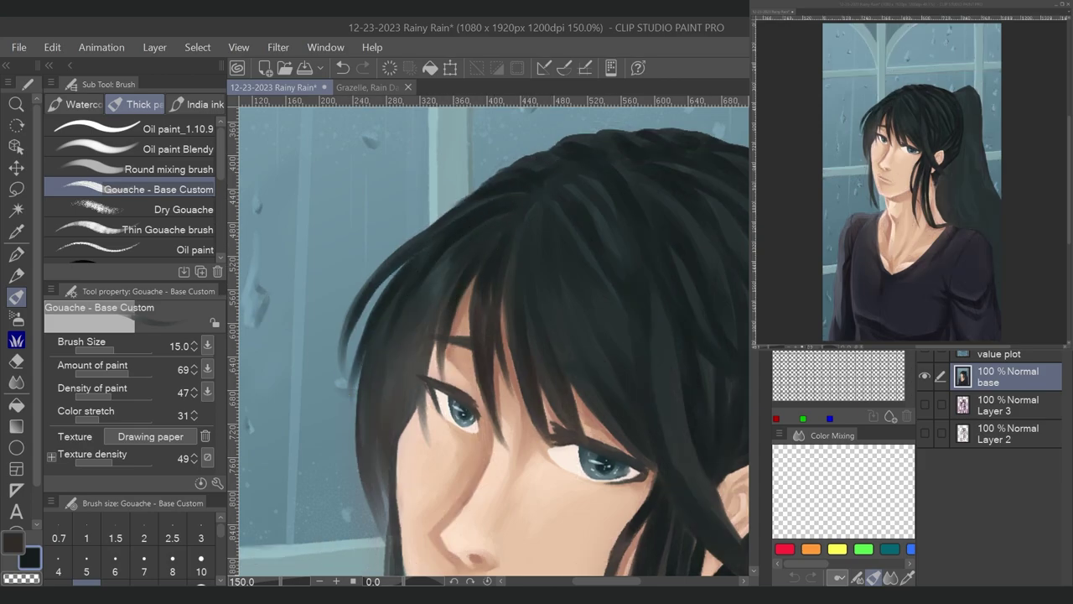
drag(394, 318, 337, 264)
mouse_move(306, 339)
mouse_down()
mouse_move(312, 469)
mouse_move(358, 272)
mouse_move(342, 356)
mouse_move(325, 365)
mouse_move(351, 273)
mouse_move(334, 469)
mouse_up()
- Paint dark strands down the length of the ponytail with the gouache brush
scroll(352, 273, down, 5)
drag(704, 251, 321, 383)
key(ctrl+minus)
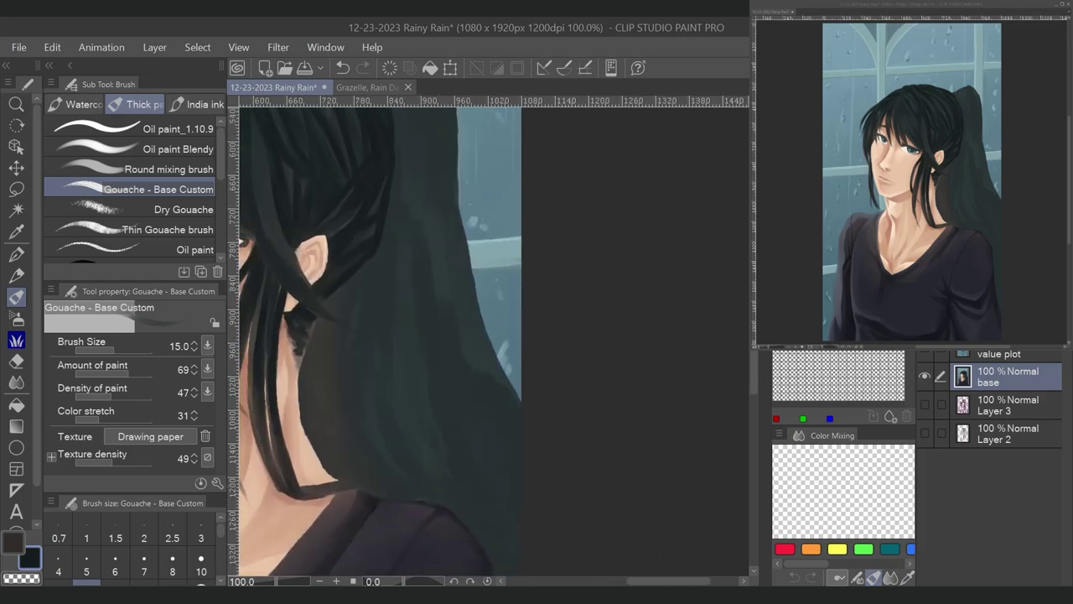
scroll(382, 167, up, 4)
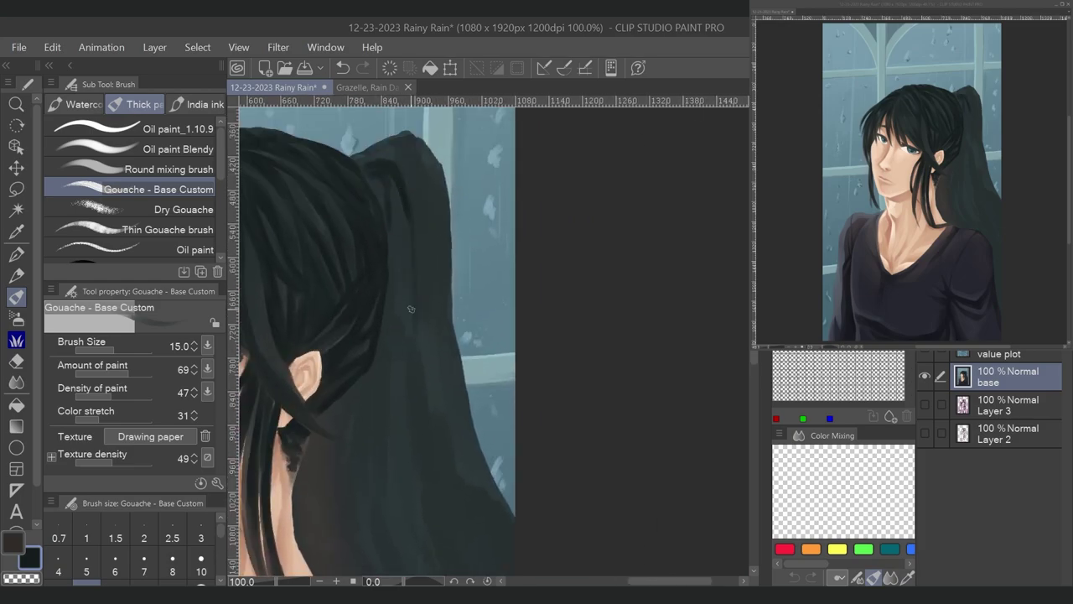
drag(419, 276, 419, 503)
drag(390, 210, 378, 428)
scroll(362, 287, down, 3)
mouse_move(365, 359)
mouse_down()
mouse_move(375, 457)
mouse_move(430, 503)
mouse_up()
drag(343, 306, 339, 418)
drag(335, 335, 336, 414)
- Paint long dark strands from the ponytail's base down toward its outer edge with the gouache brush at size 20
scroll(335, 415, up, 3)
mouse_move(295, 149)
mouse_down()
mouse_move(349, 124)
mouse_move(372, 285)
mouse_up()
drag(347, 126, 379, 377)
drag(374, 171, 392, 436)
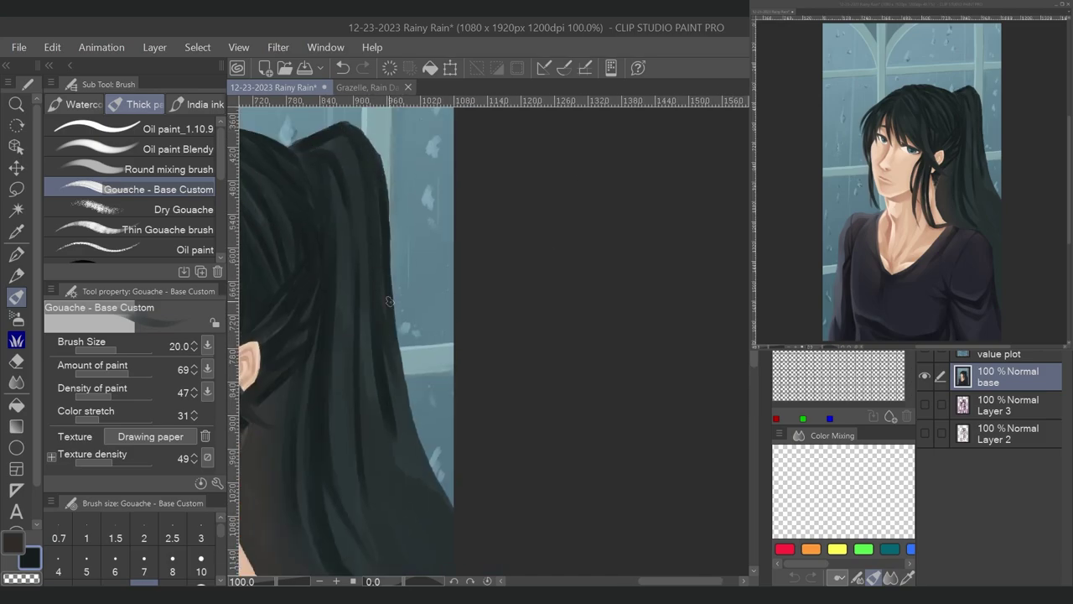
drag(387, 389, 444, 512)
drag(327, 144, 377, 473)
- Extend the dark strands down the lower ponytail behind the shoulder and sleeve at brush size 20
scroll(377, 419, down, 3)
drag(352, 381, 396, 444)
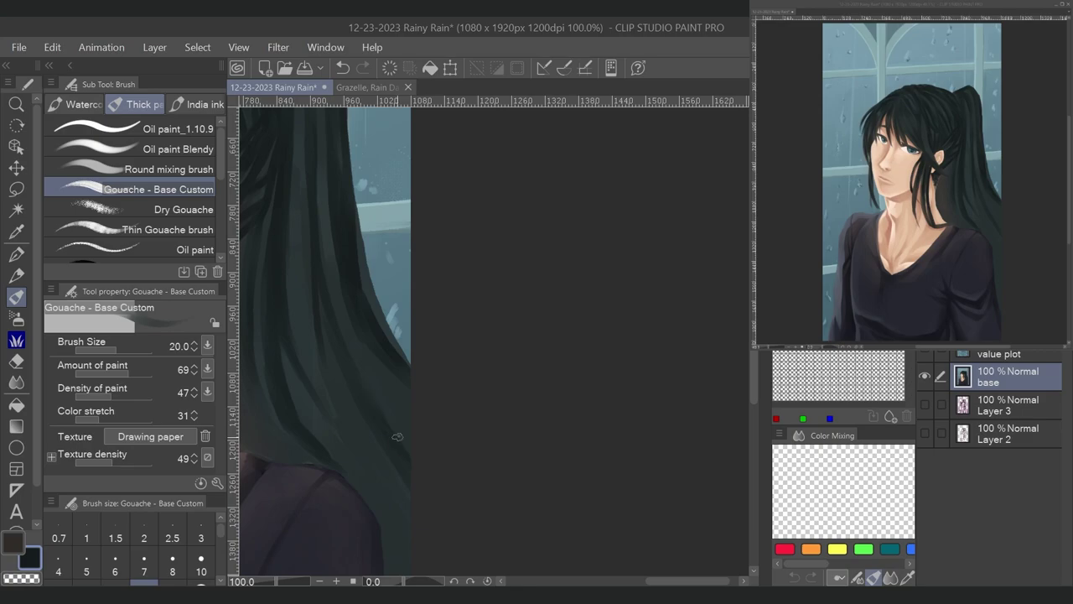
drag(296, 282, 379, 480)
scroll(289, 390, right, 2)
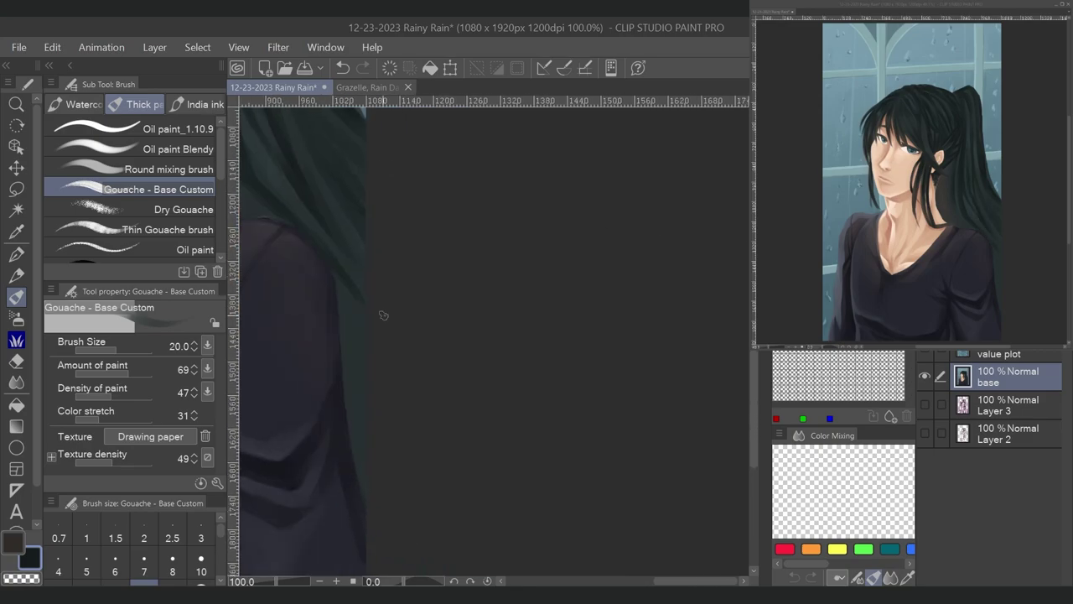
drag(331, 264, 371, 400)
drag(353, 344, 362, 494)
- Sample a tone from the hair and refine the strands in the ponytail with it at brush size 20
scroll(362, 495, left, 4)
alt+click(335, 271)
mouse_move(340, 199)
mouse_down()
mouse_move(343, 312)
mouse_move(394, 407)
mouse_up()
mouse_move(319, 301)
mouse_down()
mouse_move(340, 394)
mouse_move(310, 361)
mouse_up()
drag(303, 235, 298, 339)
drag(327, 206, 324, 348)
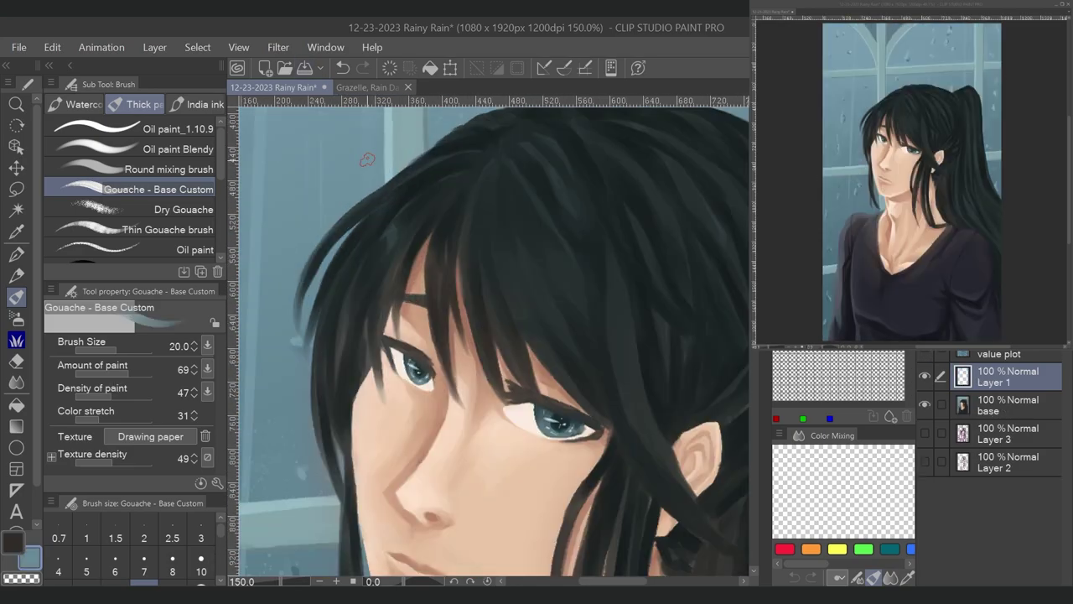
- Set the gouache brush to size 12 and paint light blue highlights along the hair's front edge on Layer 1
key([)
key([)
key([)
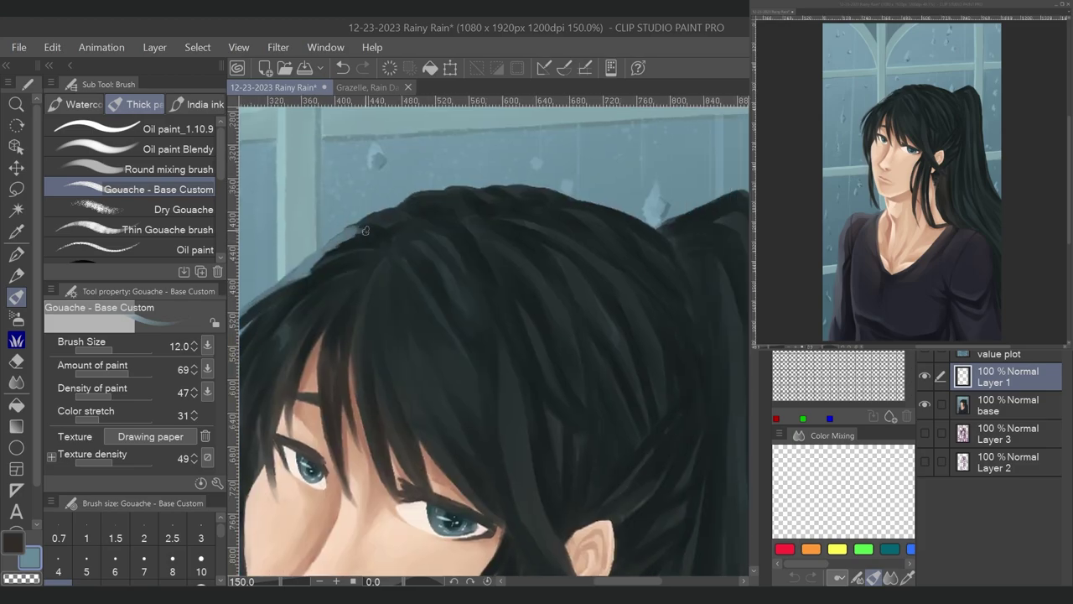
drag(366, 231, 415, 199)
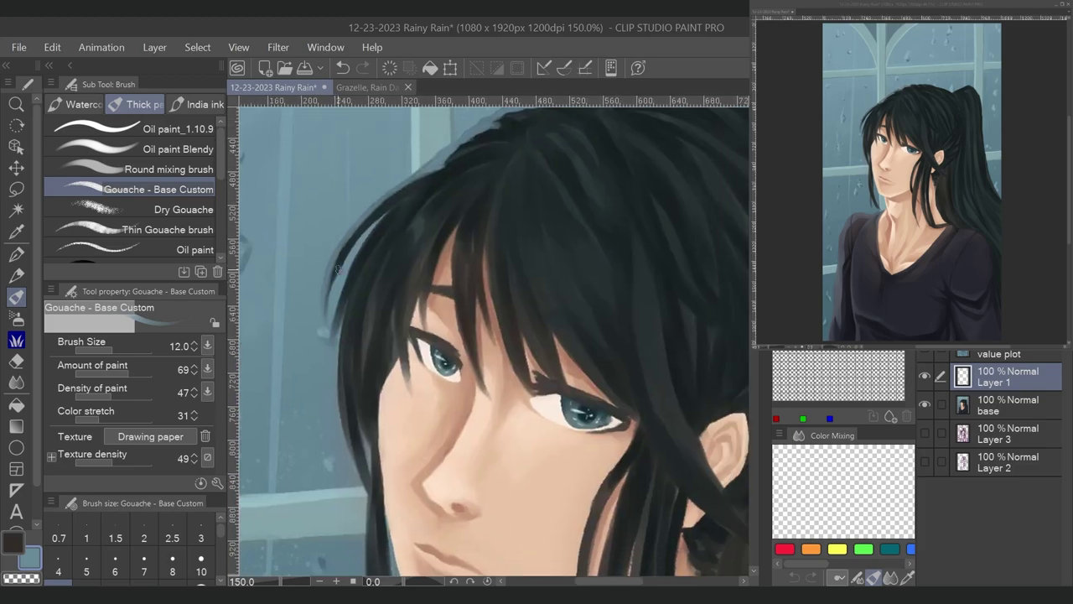
drag(357, 239, 331, 306)
drag(410, 195, 348, 281)
mouse_move(366, 245)
mouse_down()
mouse_move(340, 331)
mouse_move(344, 452)
mouse_up()
drag(368, 411, 357, 490)
drag(348, 361, 359, 410)
- Paint light blue highlights on the loose strands beside the far cheek and jaw at brush size 12
scroll(359, 411, down, 5)
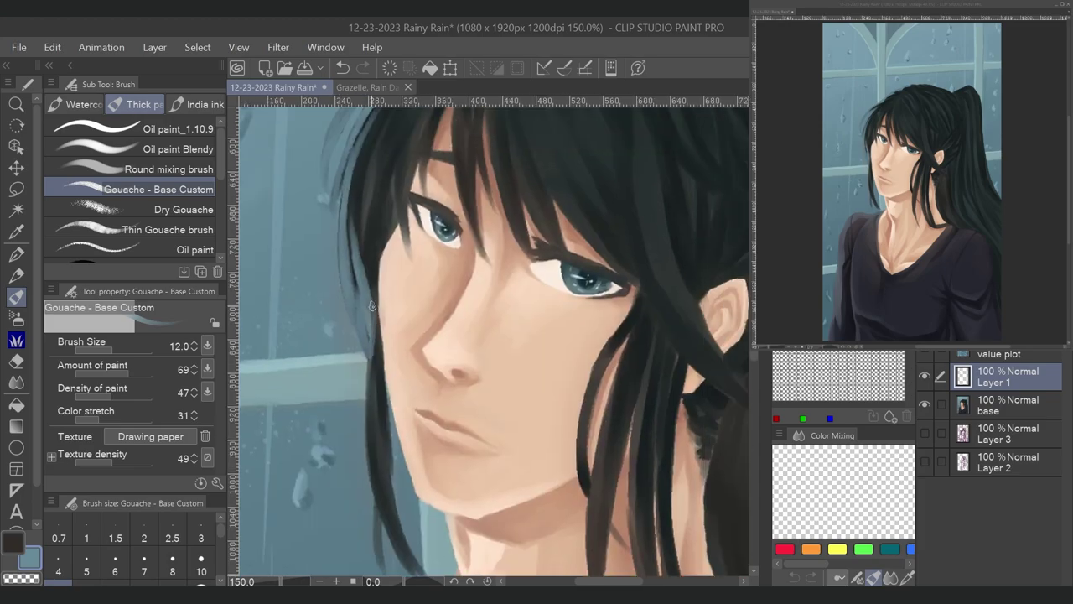
scroll(361, 377, down, 2)
drag(369, 352, 411, 431)
drag(373, 319, 386, 395)
drag(378, 234, 366, 339)
mouse_move(369, 200)
mouse_down()
mouse_move(362, 323)
mouse_move(323, 423)
mouse_up()
scroll(365, 319, up, 6)
mouse_move(312, 314)
mouse_down()
mouse_move(327, 390)
mouse_move(304, 411)
mouse_up()
drag(340, 218, 308, 335)
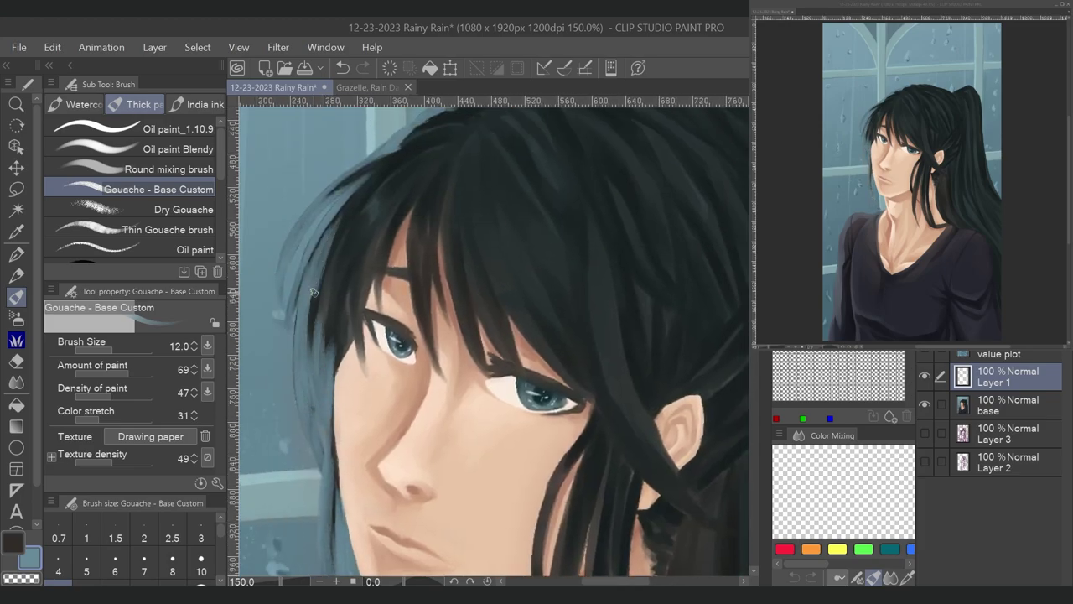
- Paint light blue highlights from the front of the hair across the top of the head at brush size 12
drag(403, 155, 331, 244)
drag(335, 210, 310, 343)
drag(444, 144, 323, 310)
drag(340, 260, 323, 356)
mouse_move(360, 245)
mouse_down()
mouse_move(350, 311)
mouse_move(369, 235)
mouse_up()
drag(382, 273, 398, 201)
mouse_move(487, 252)
mouse_down()
mouse_move(394, 377)
mouse_move(403, 324)
mouse_up()
mouse_move(378, 171)
mouse_down()
mouse_move(449, 136)
mouse_move(456, 150)
mouse_move(404, 161)
mouse_up()
drag(508, 143, 577, 142)
- Streak light blue highlights through the fringe over the forehead and eyes with the gouache brush at size 12
drag(381, 206, 323, 357)
drag(361, 236, 350, 265)
mouse_move(340, 268)
mouse_down()
mouse_move(323, 420)
mouse_move(334, 365)
mouse_up()
drag(411, 276, 373, 410)
drag(415, 357, 381, 431)
drag(397, 333, 362, 430)
drag(386, 281, 431, 411)
drag(382, 210, 385, 266)
mouse_move(424, 335)
mouse_down()
mouse_move(461, 390)
mouse_move(399, 396)
mouse_up()
mouse_move(365, 222)
mouse_down()
mouse_move(287, 289)
mouse_move(344, 295)
mouse_up()
drag(410, 203, 352, 256)
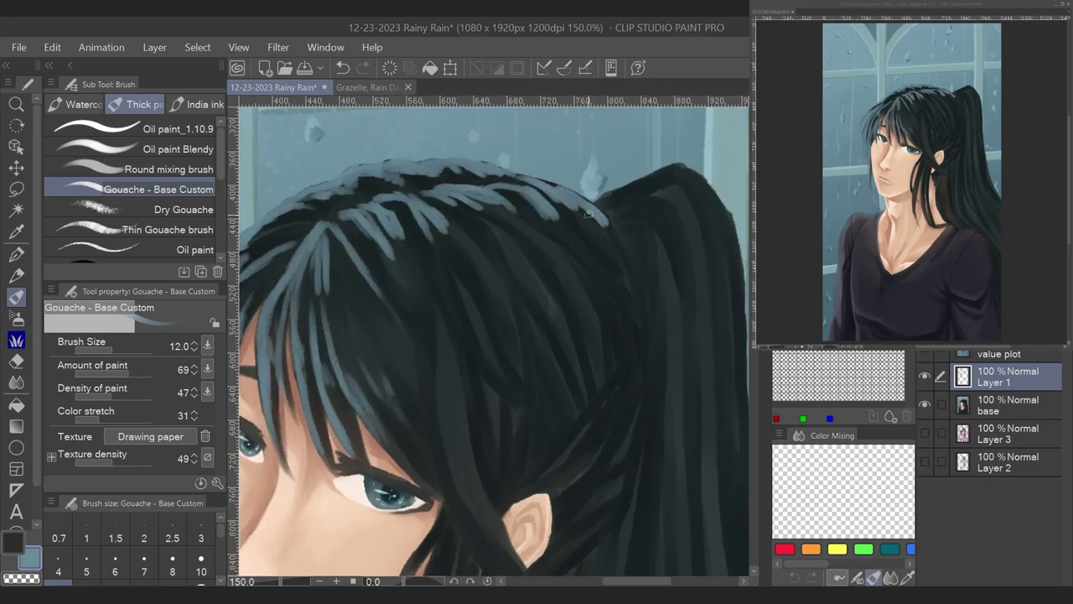
- Set the hair highlight layer to Color dodge at 38% opacity and add highlights to the side locks and ponytail at brush size 20
drag(420, 335, 551, 236)
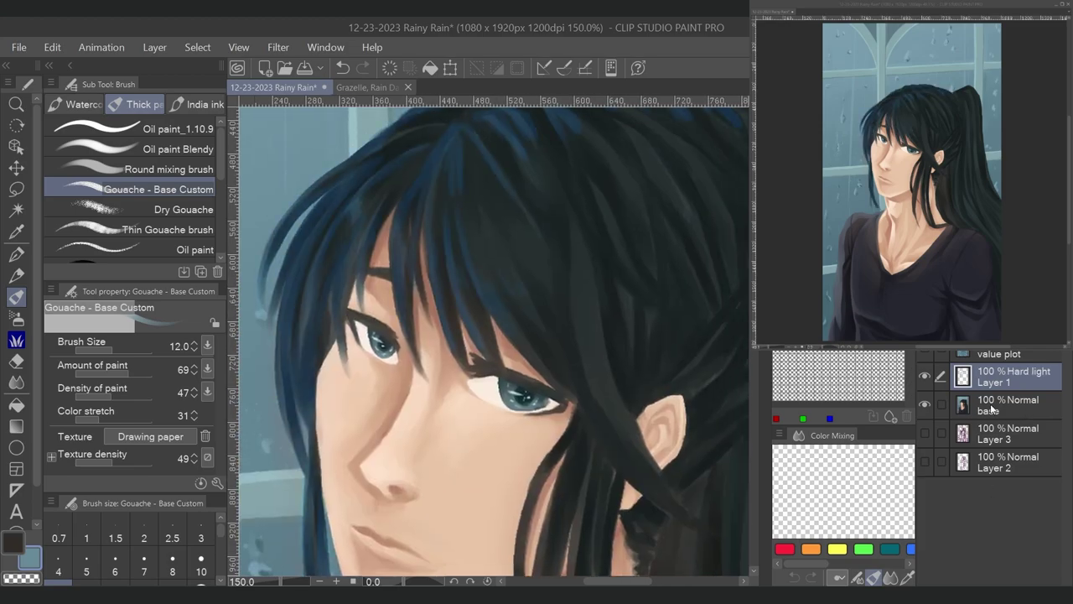
drag(503, 335, 490, 360)
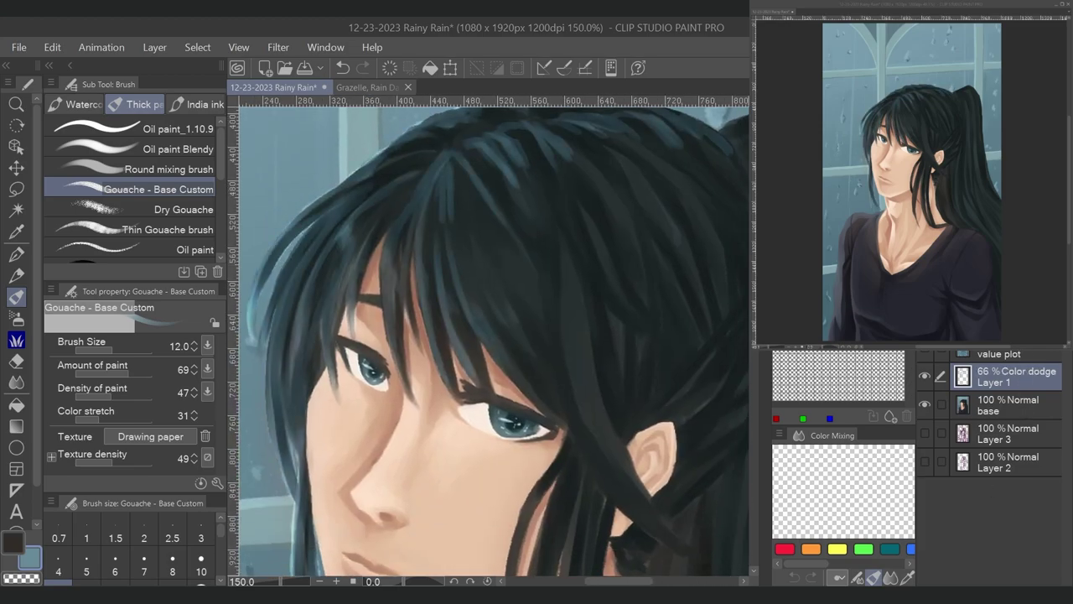
key(bracketright)
key(bracketright)
key(bracketright)
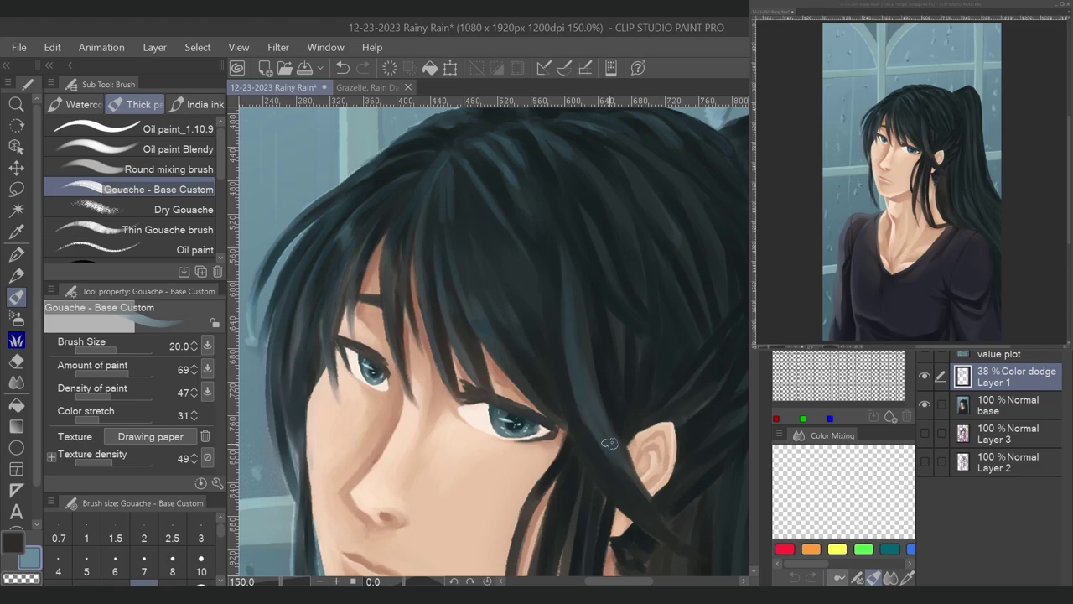
drag(583, 380, 348, 426)
scroll(632, 233, down, 1)
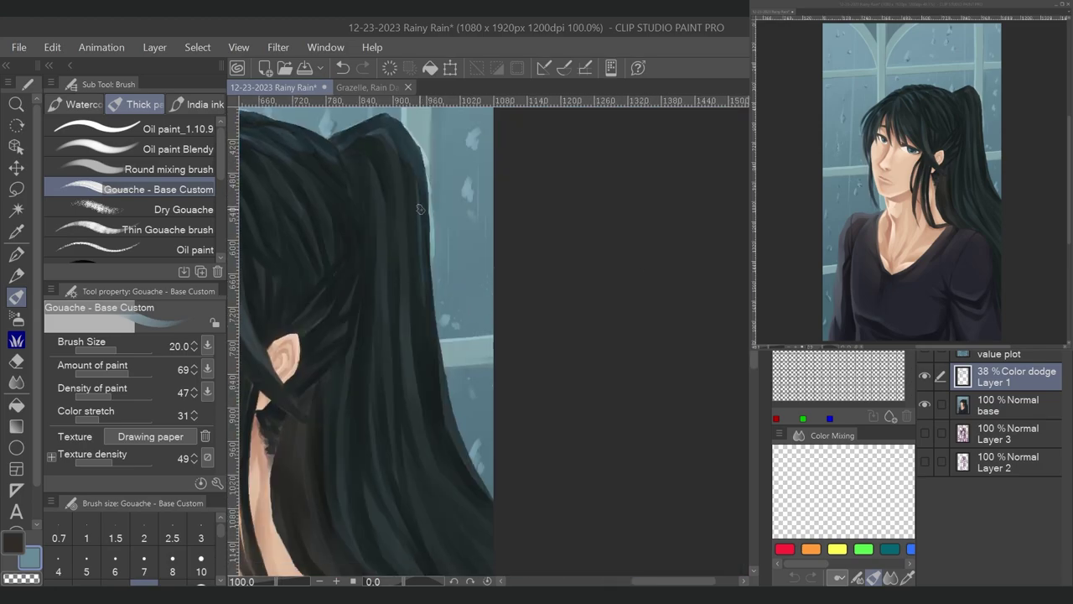
drag(290, 493, 376, 455)
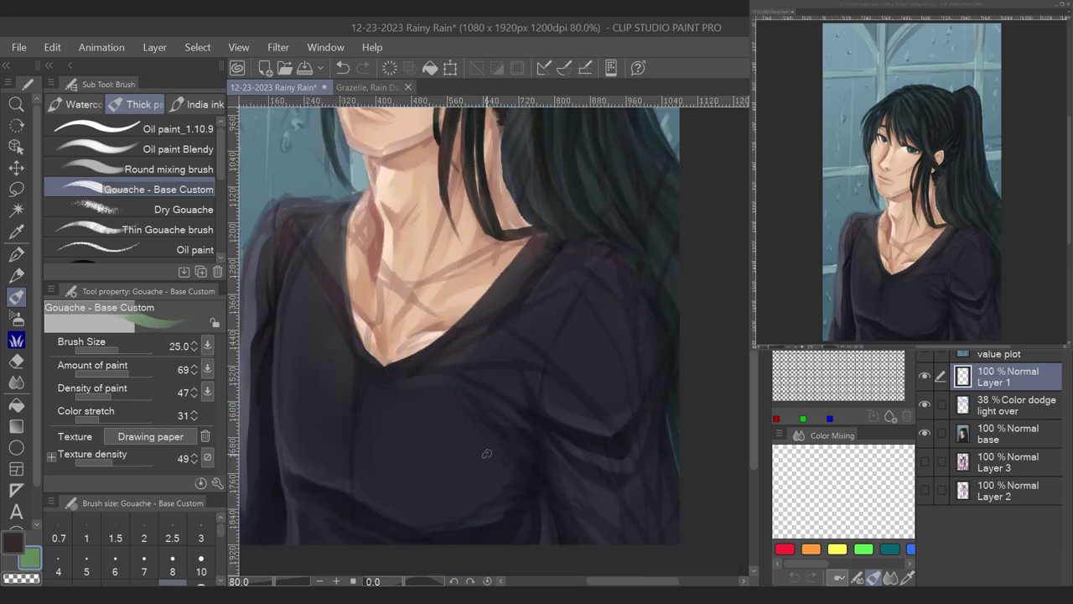
- Paint arching green plant leaves across the lower corner of the sweater on a new layer at brush size 25
mouse_move(423, 541)
mouse_down()
mouse_move(503, 491)
mouse_move(545, 497)
mouse_move(604, 534)
mouse_move(524, 543)
mouse_move(620, 544)
mouse_move(591, 465)
mouse_up()
drag(658, 549, 578, 431)
mouse_move(587, 503)
mouse_down()
mouse_move(662, 549)
mouse_move(498, 366)
mouse_move(550, 423)
mouse_up()
mouse_move(503, 366)
mouse_down()
mouse_move(611, 453)
mouse_move(612, 527)
mouse_up()
drag(529, 378, 453, 356)
drag(670, 486, 662, 543)
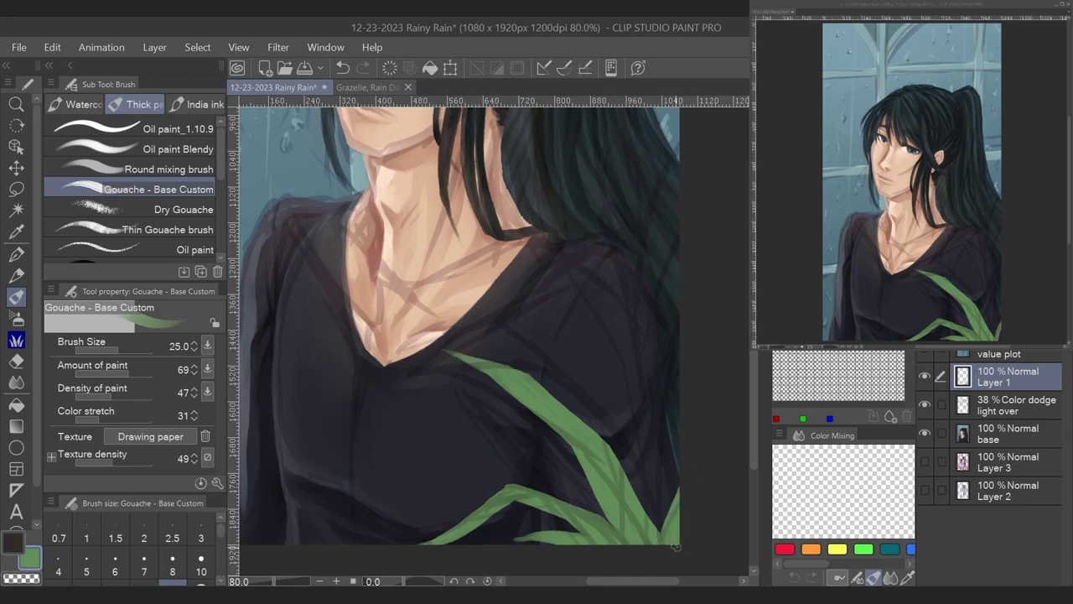
- Add tall upright green leaves to the plant in front of the shoulder and sleeve
scroll(587, 402, up, 1)
drag(587, 511, 551, 323)
drag(563, 377, 516, 259)
mouse_move(602, 336)
mouse_down()
mouse_move(586, 404)
mouse_move(597, 268)
mouse_move(541, 210)
mouse_up()
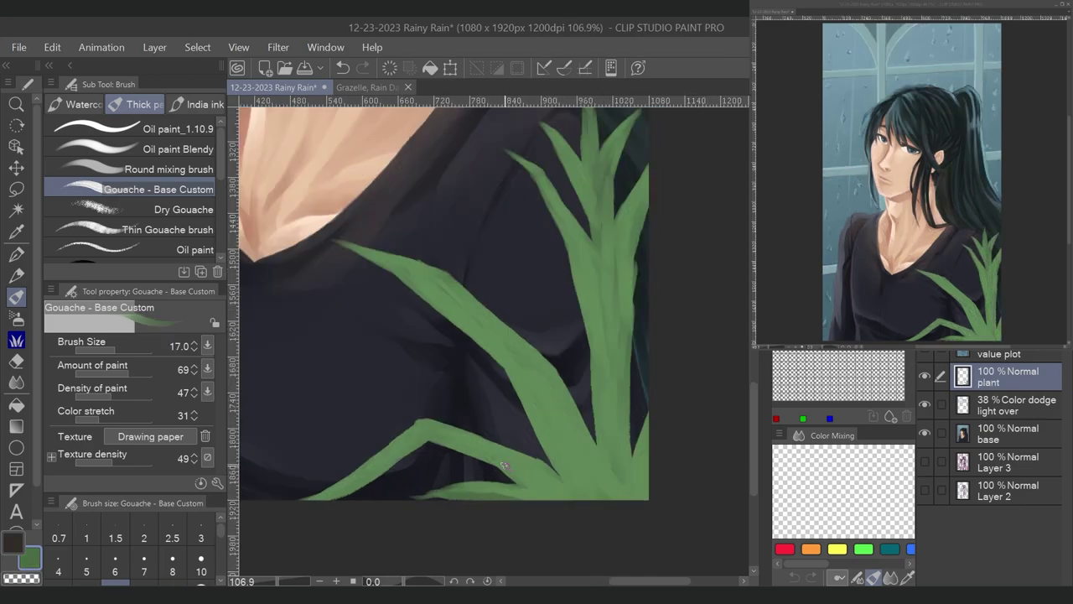
- Shade the low arching leaves with darker green at brush size 17, undoing the last stroke
drag(558, 495, 515, 477)
drag(436, 444, 507, 471)
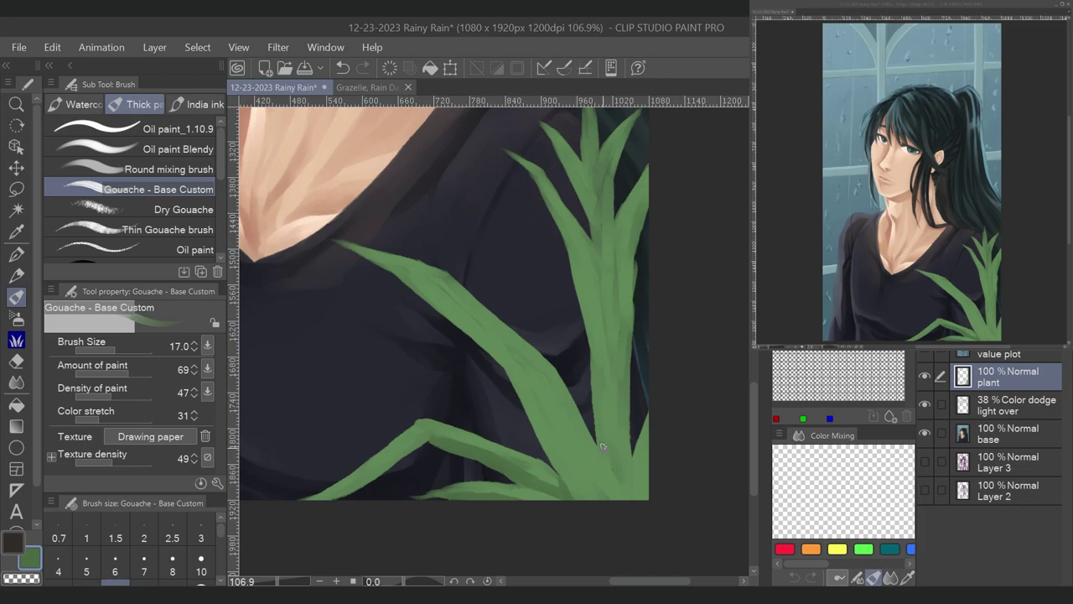
drag(604, 444, 628, 469)
mouse_move(361, 256)
mouse_down()
mouse_move(395, 242)
mouse_move(384, 264)
mouse_move(471, 306)
mouse_move(477, 331)
mouse_move(518, 364)
mouse_move(625, 503)
mouse_up()
click(343, 67)
- Shade the upright leaves and the stem with darker green at brush size 17
mouse_move(599, 250)
mouse_down()
mouse_move(603, 389)
mouse_move(623, 476)
mouse_up()
drag(577, 233, 581, 302)
drag(607, 255, 617, 374)
drag(624, 431, 622, 222)
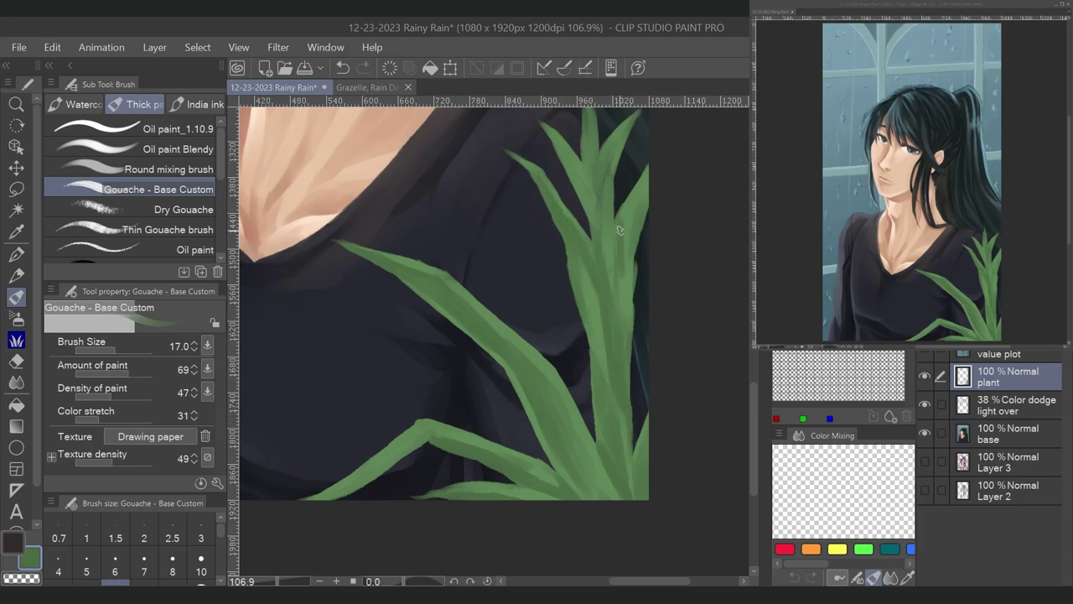
drag(623, 327, 632, 207)
scroll(436, 319, down, 2)
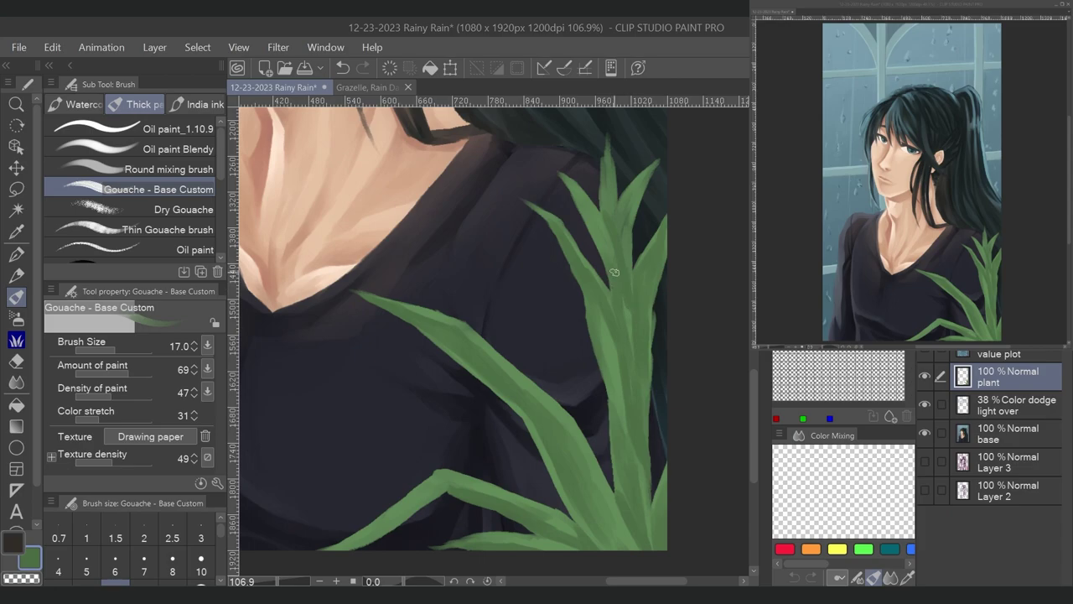
- Sample a light green and paint highlights along the edges of the arching and upright leaves at brush size 17
scroll(436, 319, up, 2)
alt+click(382, 527)
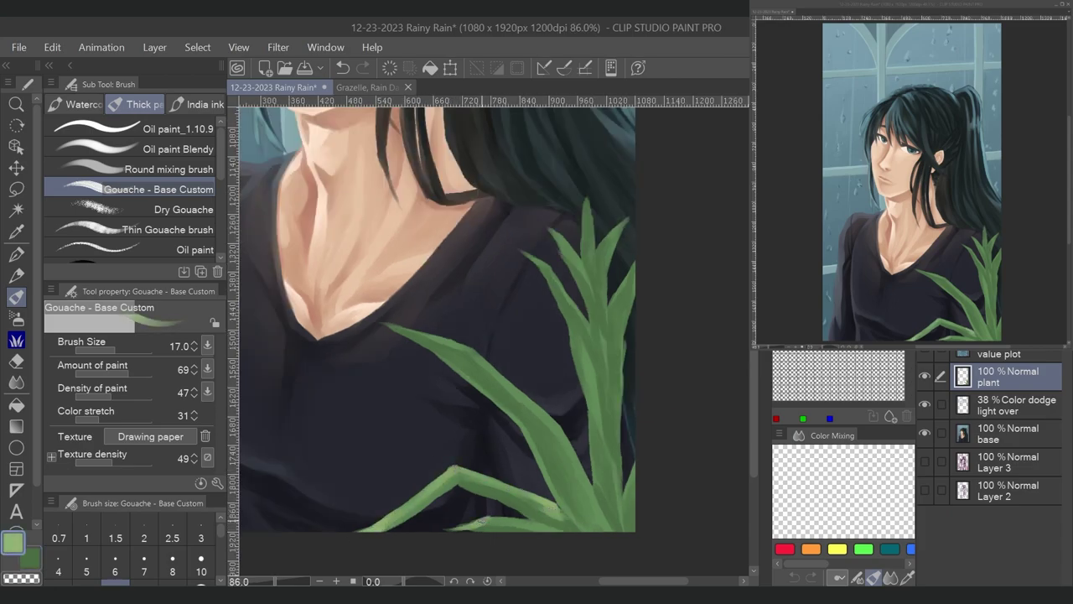
mouse_move(449, 344)
mouse_down()
mouse_move(465, 346)
mouse_move(463, 379)
mouse_move(521, 424)
mouse_move(583, 525)
mouse_up()
drag(508, 388, 609, 527)
mouse_move(551, 271)
mouse_down()
mouse_move(582, 316)
mouse_move(616, 478)
mouse_move(613, 514)
mouse_up()
drag(581, 269, 599, 283)
drag(626, 220, 603, 283)
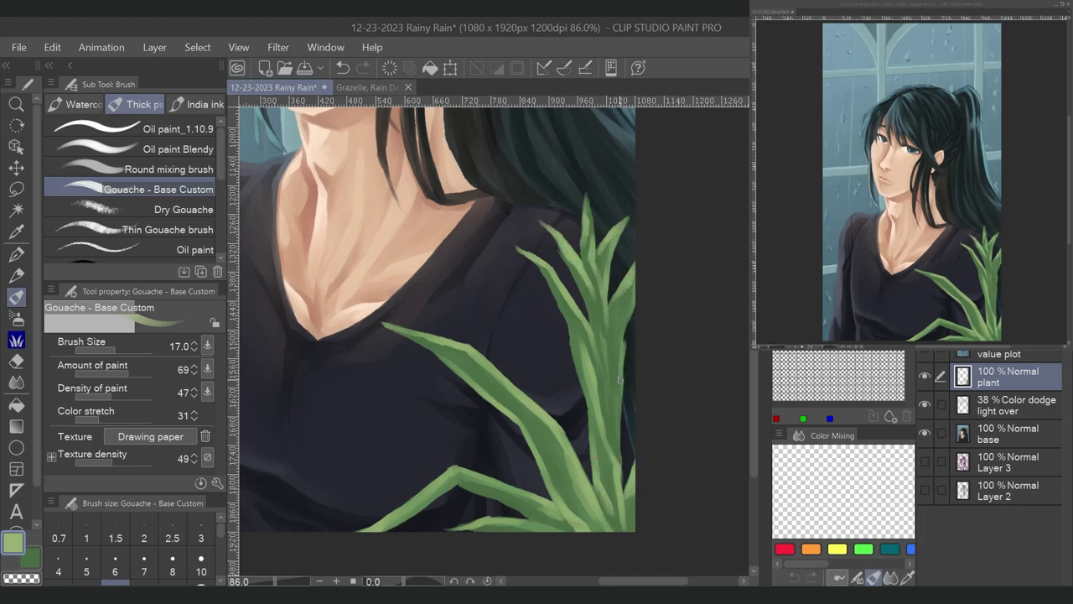
- Sample a mid green for the gouache brush at size 25, and make a blurred copy of the plant named plant 2
key(bracketright)
key(bracketright)
alt+click(495, 394)
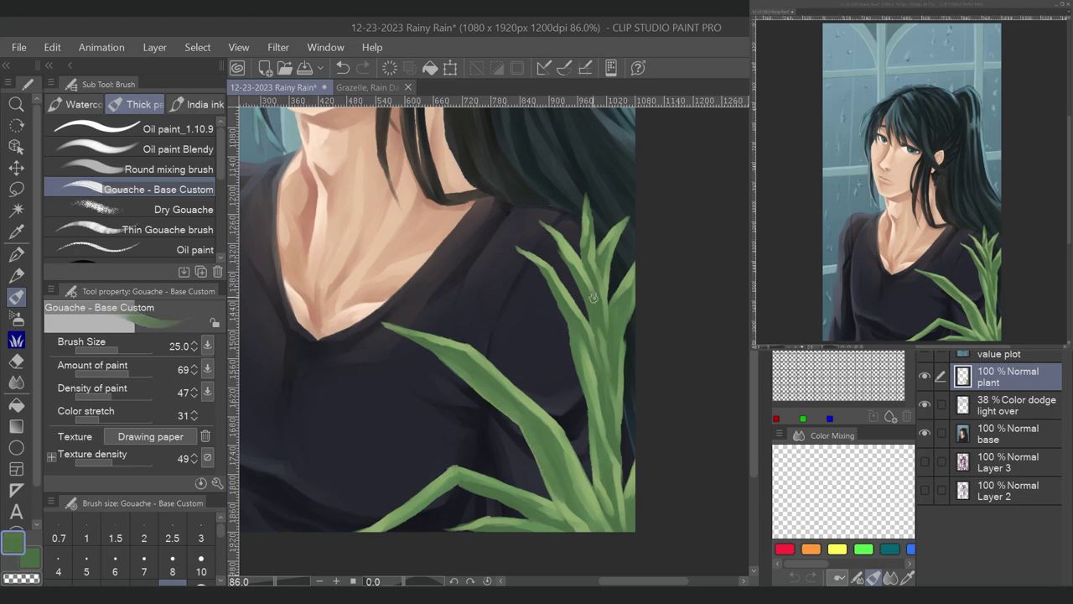
key(ctrl+0)
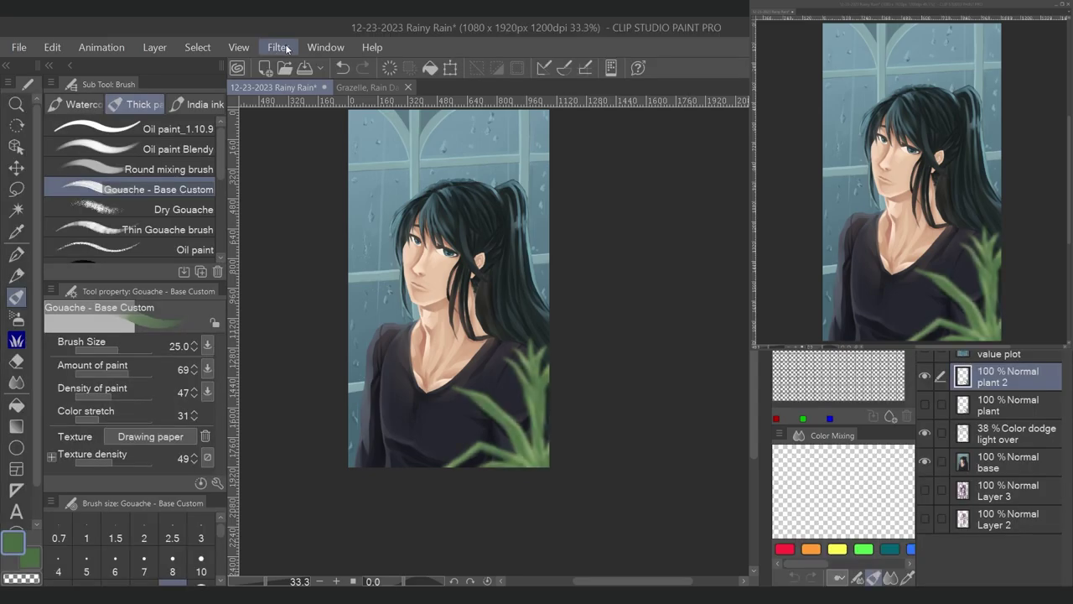
- Add Hue/Saturation and Brightness/Contrast correction layers, and a teal-filled layer above them set to Linear burn at 56% opacity
key(ctrl+shift+b)
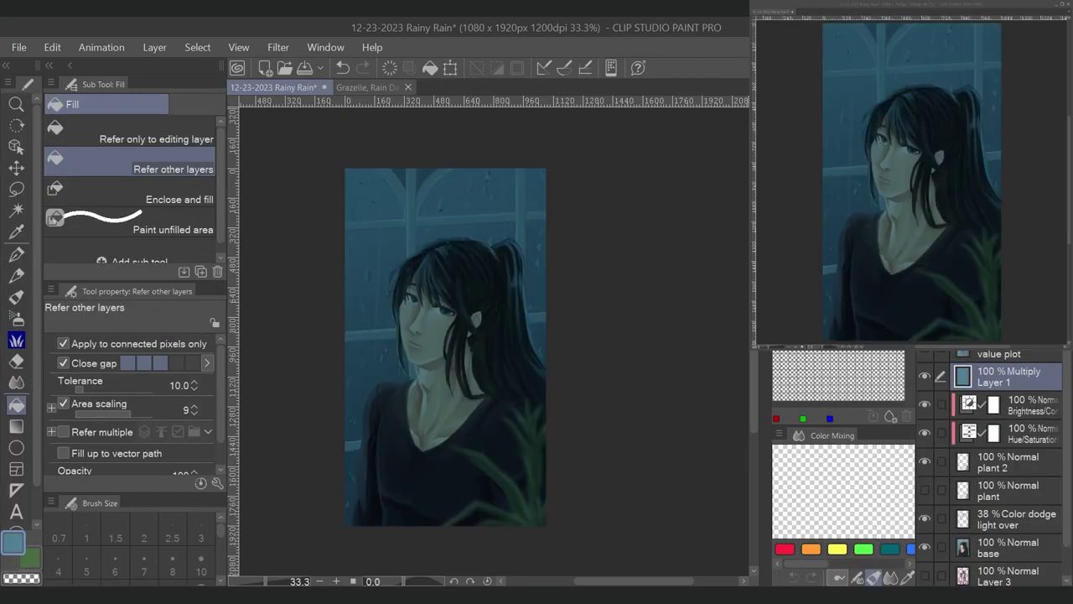
key(Down)
key(Down)
key(Down)
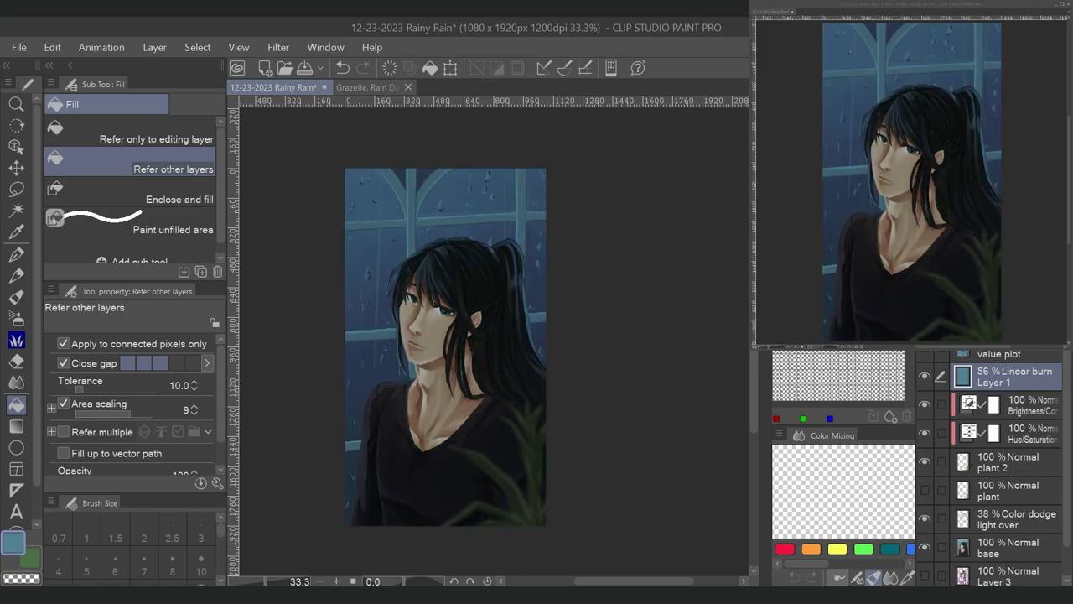
- Erase the dark overlay from the window with the Hard eraser at size 120, and lighten the hair edges and face with the Soft eraser
key(e)
mouse_move(538, 353)
mouse_down()
mouse_move(530, 243)
mouse_move(440, 193)
mouse_move(379, 191)
mouse_move(345, 474)
mouse_move(368, 327)
mouse_move(418, 205)
mouse_up()
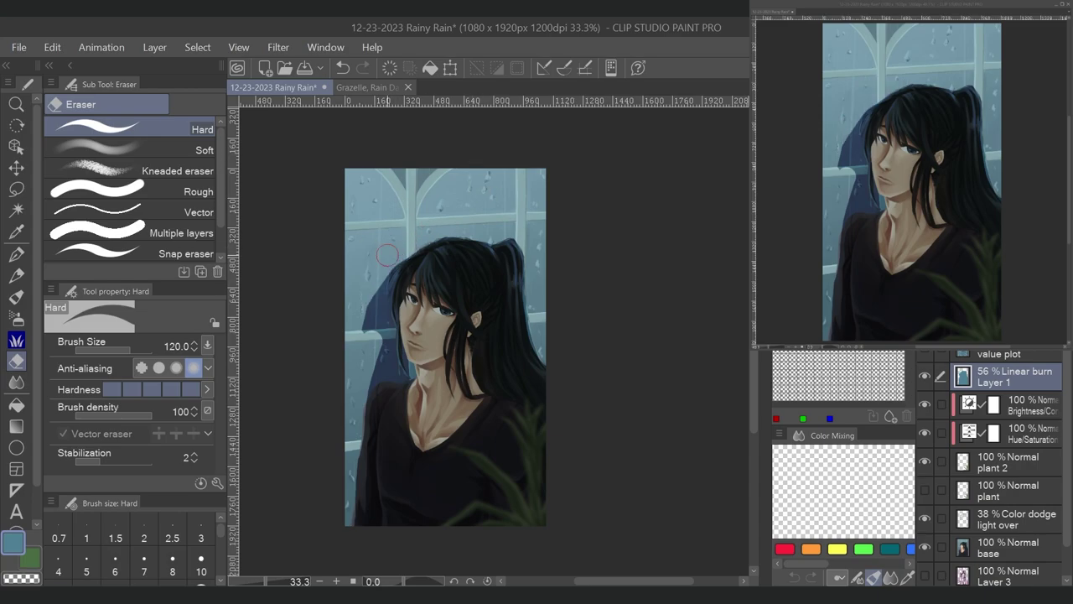
key(.)
mouse_move(499, 241)
mouse_down()
mouse_move(515, 289)
mouse_move(545, 390)
mouse_up()
mouse_move(385, 295)
mouse_down()
mouse_move(408, 258)
mouse_move(450, 238)
mouse_move(394, 369)
mouse_move(415, 378)
mouse_move(373, 436)
mouse_move(362, 524)
mouse_up()
mouse_move(409, 361)
mouse_down()
mouse_move(412, 281)
mouse_move(411, 328)
mouse_move(430, 277)
mouse_move(418, 362)
mouse_move(424, 415)
mouse_move(396, 391)
mouse_move(436, 281)
mouse_move(452, 360)
mouse_up()
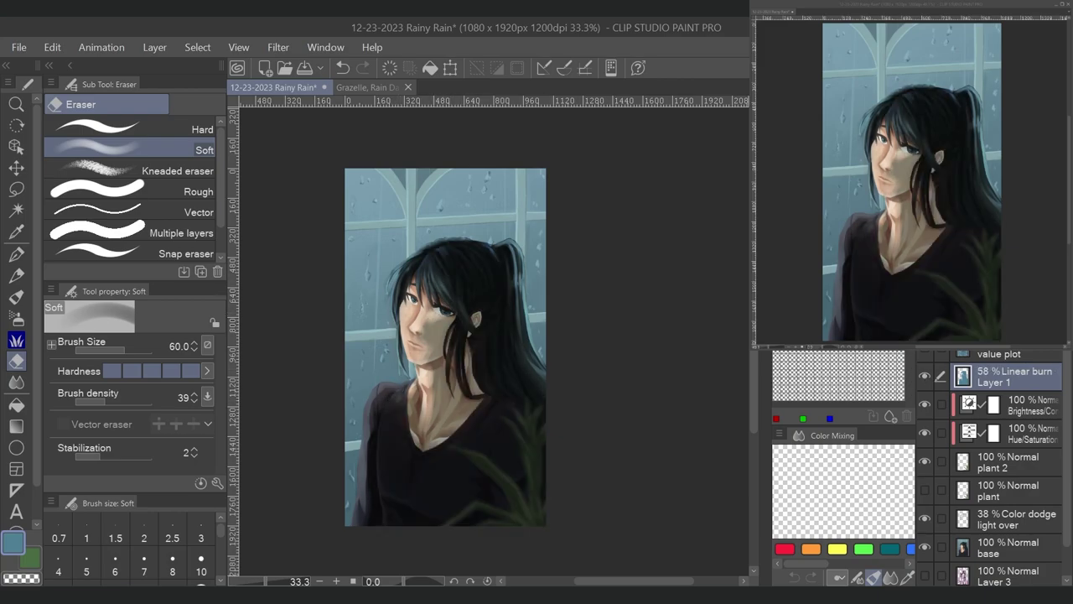
- Set the overlay layer to Multiply at 58% and rework its shadow on the face, neck and chest with the airbrush and Soft eraser
key(b)
mouse_move(423, 335)
mouse_down()
mouse_move(419, 260)
mouse_move(424, 317)
mouse_up()
key(e)
drag(414, 382, 418, 423)
drag(439, 369, 439, 407)
mouse_move(425, 315)
mouse_down()
mouse_move(425, 346)
mouse_move(441, 361)
mouse_up()
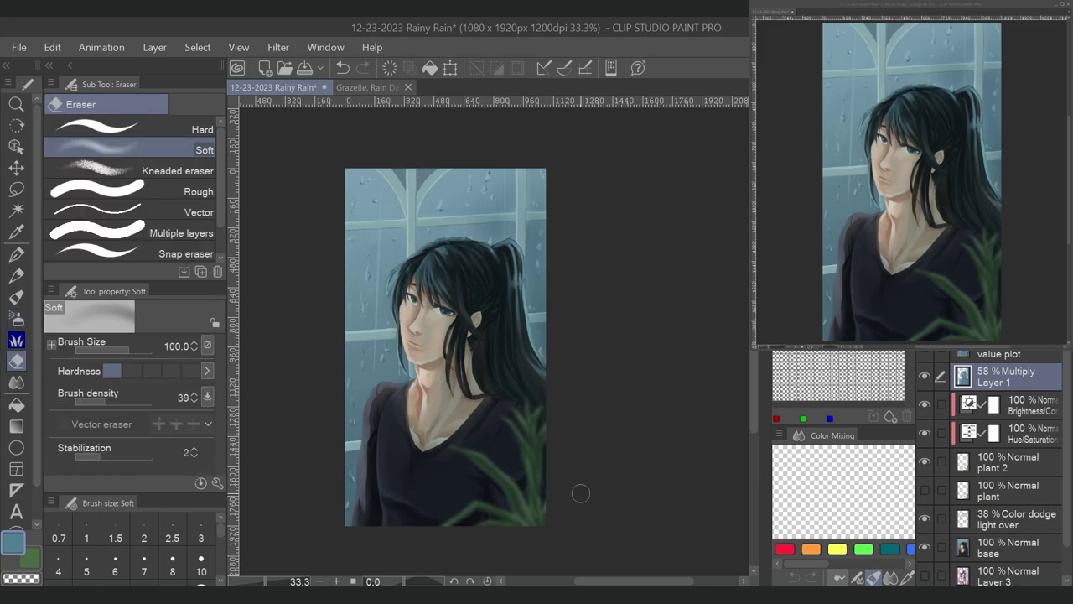
- Compare the image with and without the shadow layer, soft-erase shadow from the face at size 100, and save the file
click(929, 378)
click(929, 378)
drag(410, 315, 436, 342)
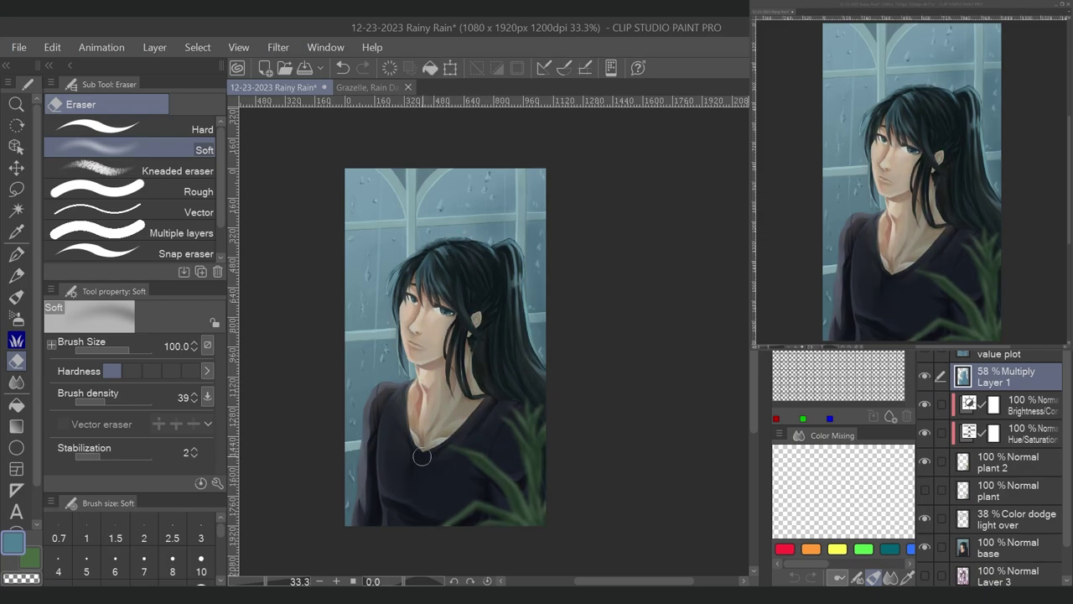
click(305, 69)
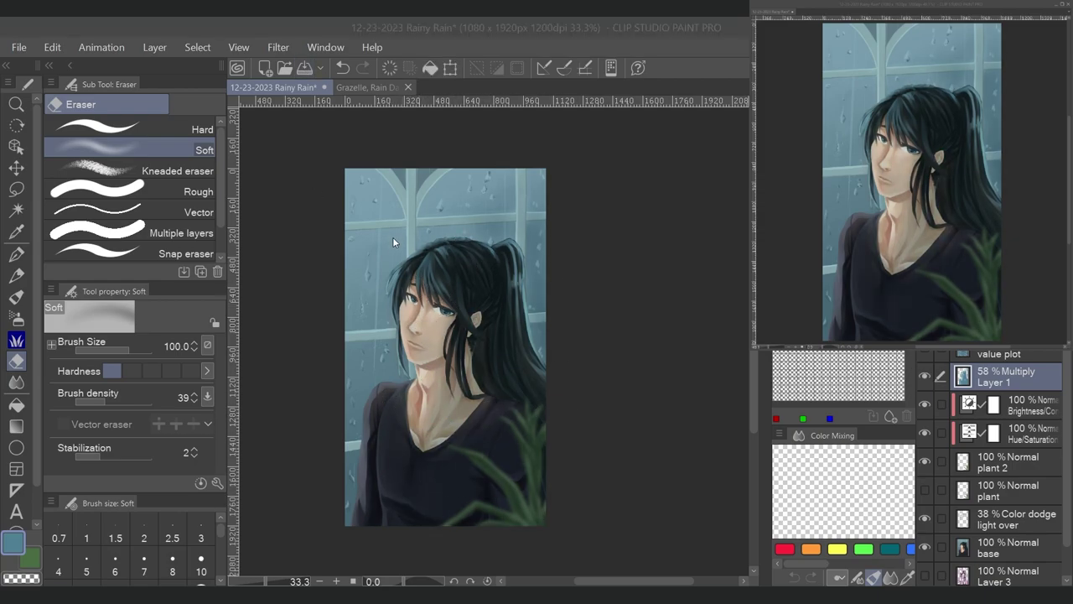
- Airbrush soft shadow over the window beside the figure at size 250, and soft-erase it from the neck and chest
key(b)
drag(371, 354, 356, 477)
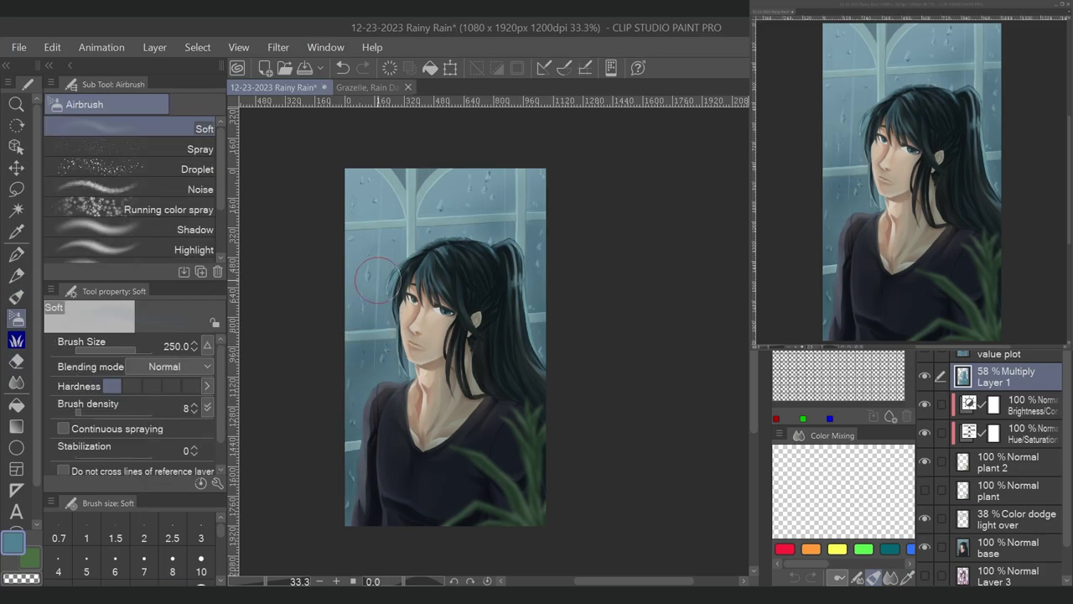
drag(360, 318, 427, 209)
key(e)
drag(438, 361, 461, 411)
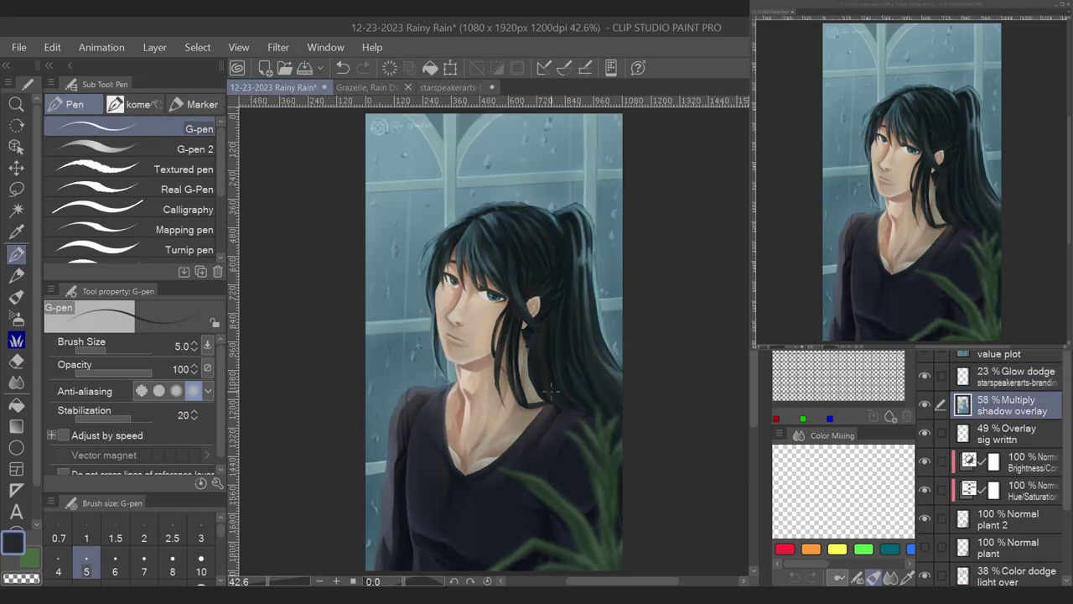
- Sample the window's light blue for the Soft airbrush at size 120 on the shadow overlay layer
key(e)
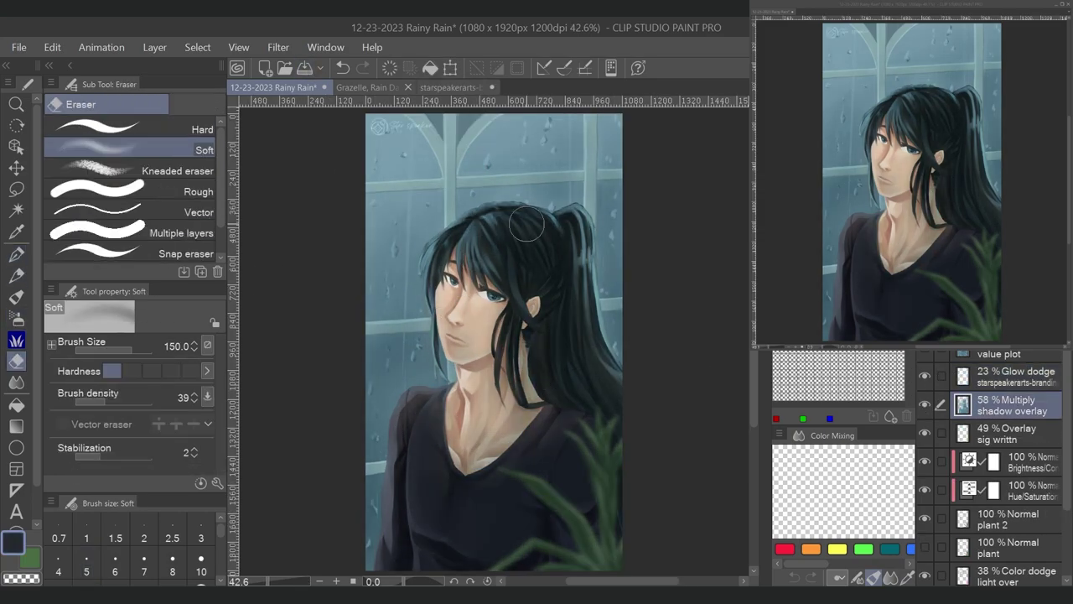
alt+click(592, 152)
key(b)
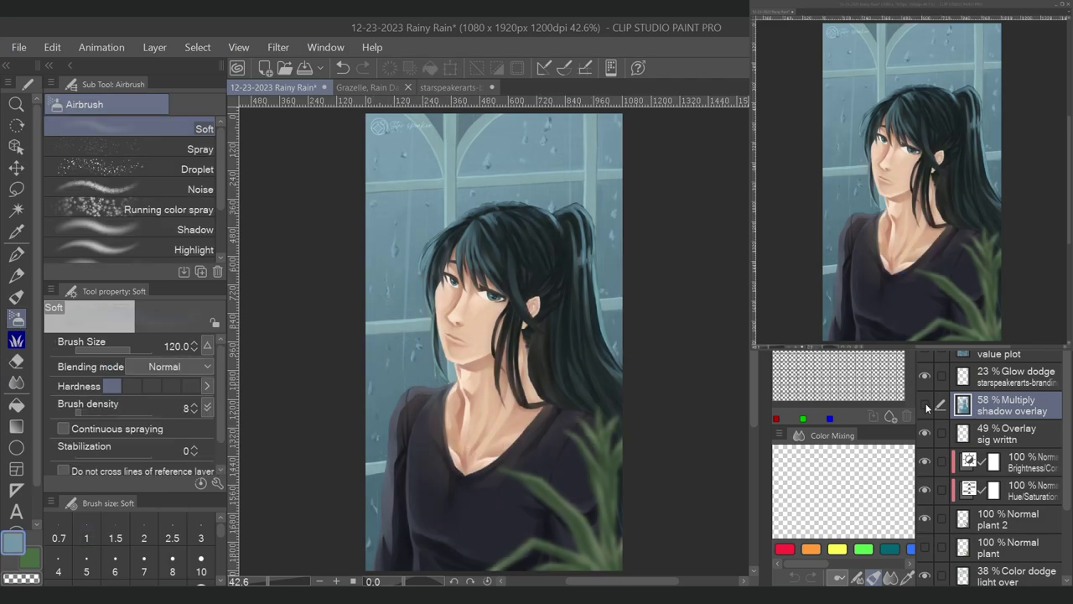